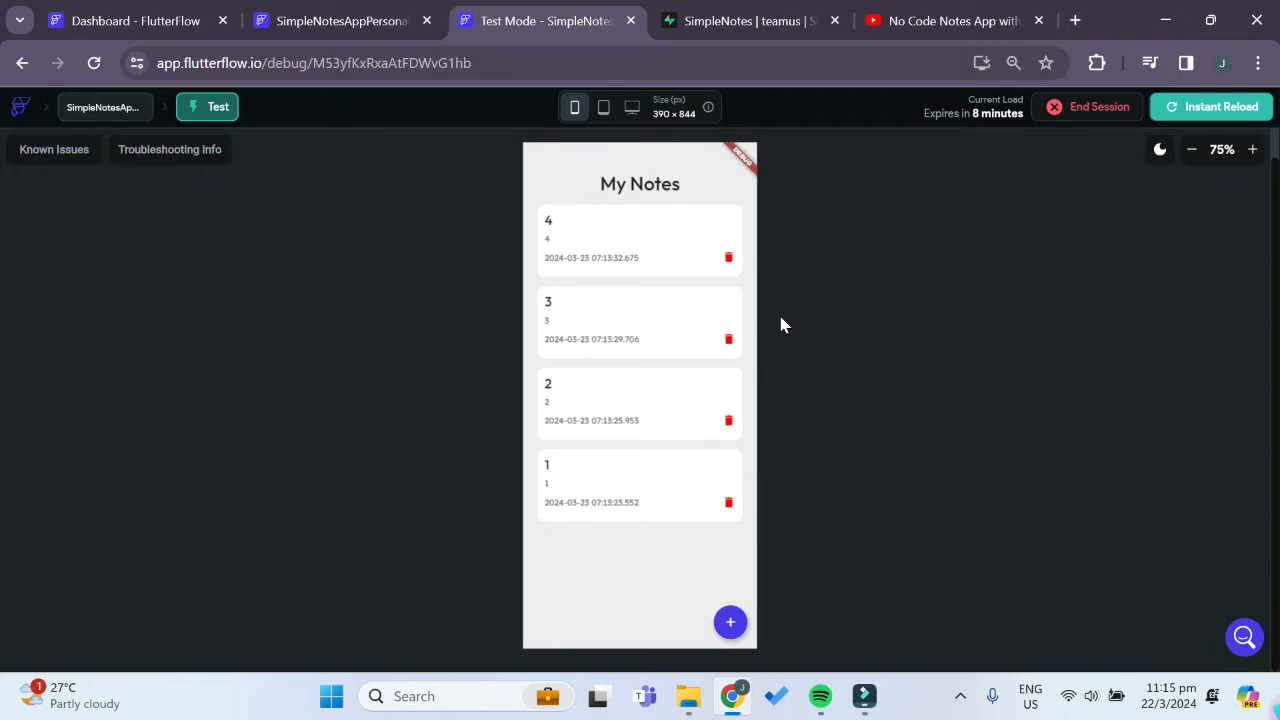
- Test multi-select mode in the running notes app by toggling note checkboxes and Select All, and cancel the selection
left_click(638, 238)
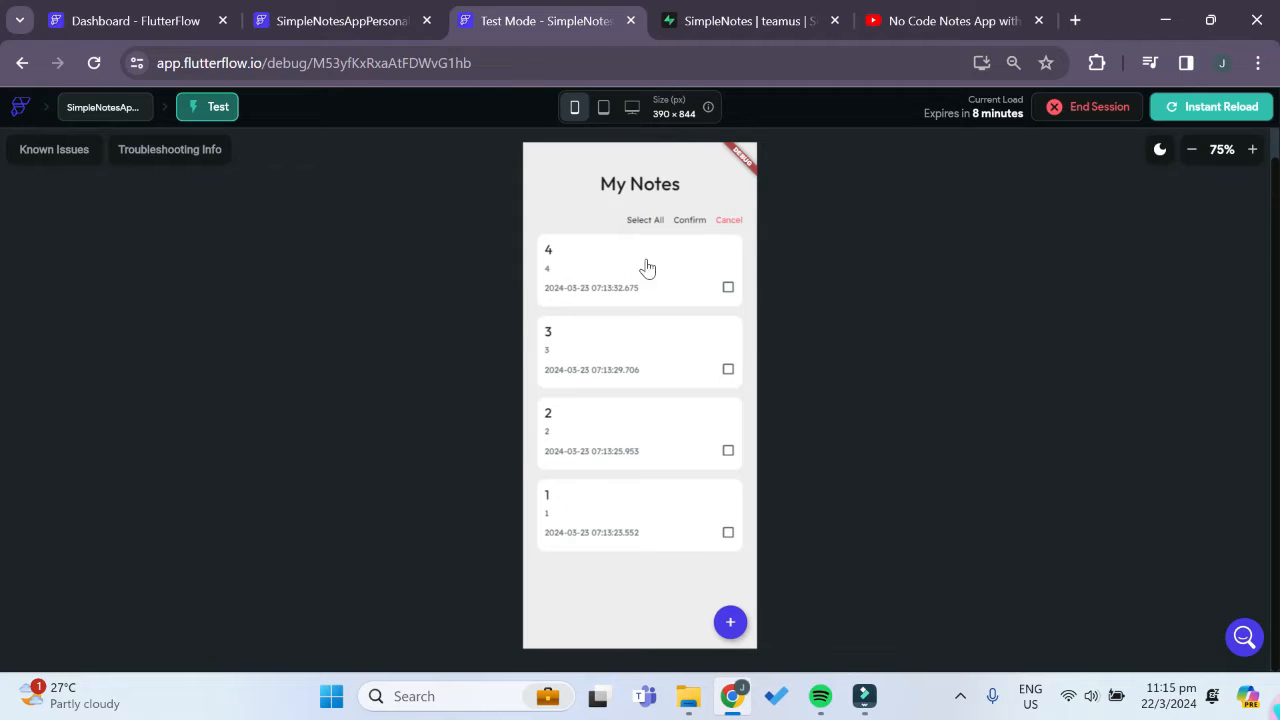
left_click(728, 289)
left_click(728, 369)
left_click(728, 451)
left_click(728, 369)
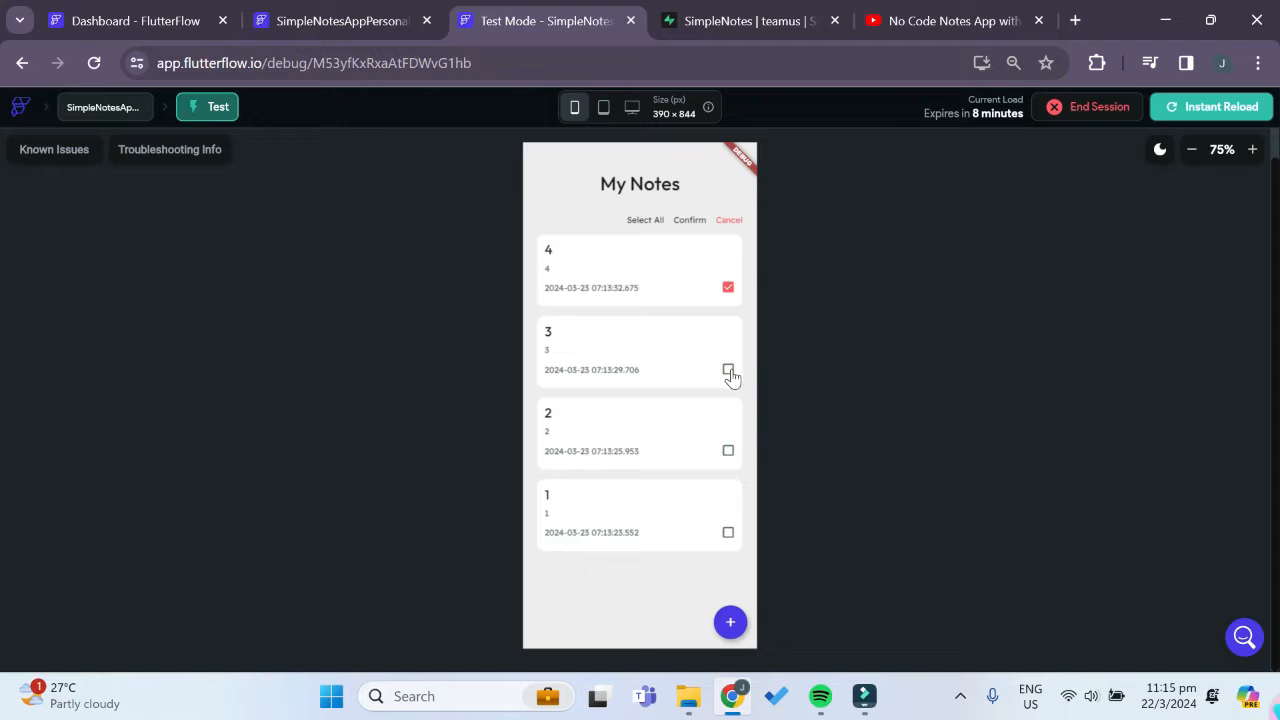
left_click(728, 289)
left_click(649, 221)
left_click(637, 224)
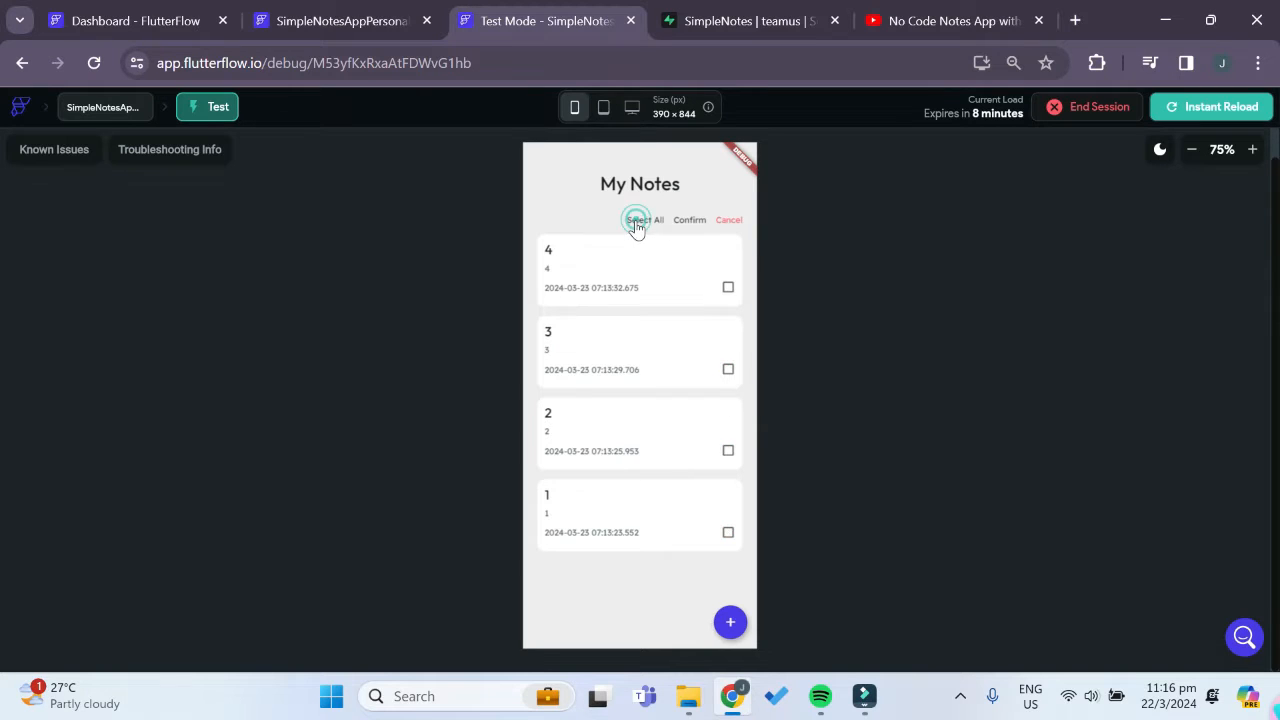
left_click(729, 222)
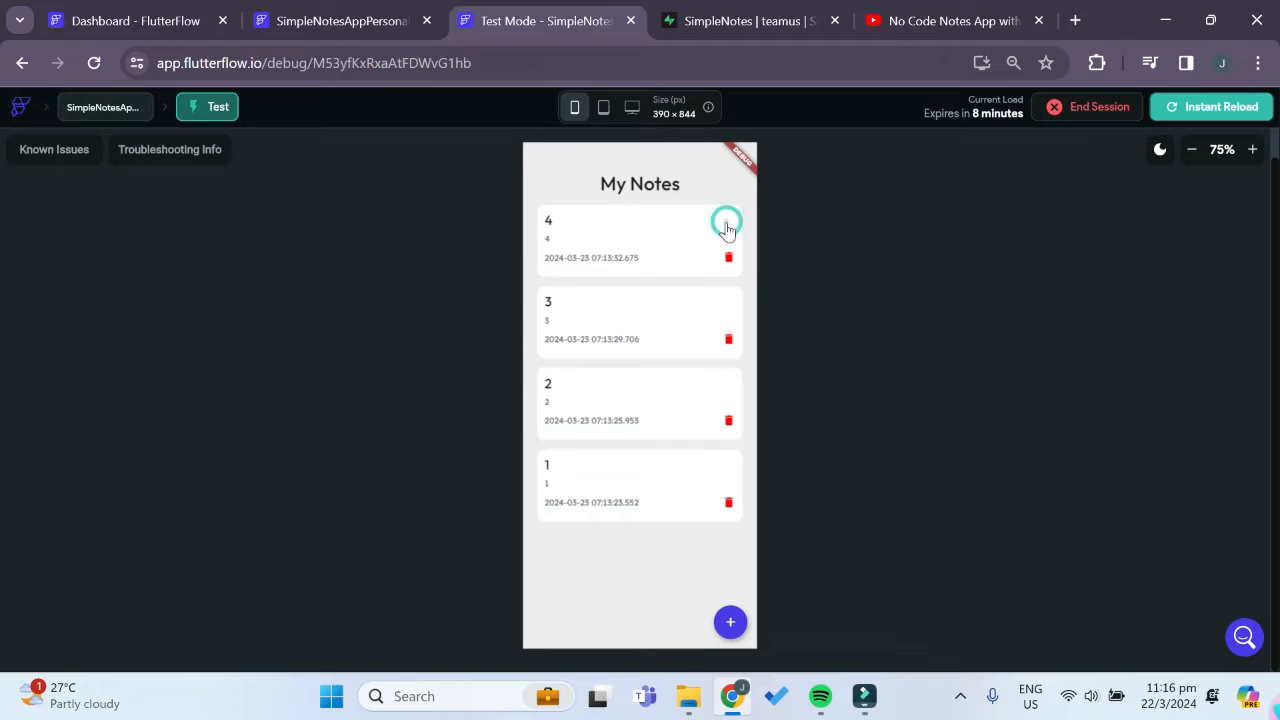
- In the test app, delete note 1 through multi-select, and delete all remaining notes using Select All
left_click(630, 238)
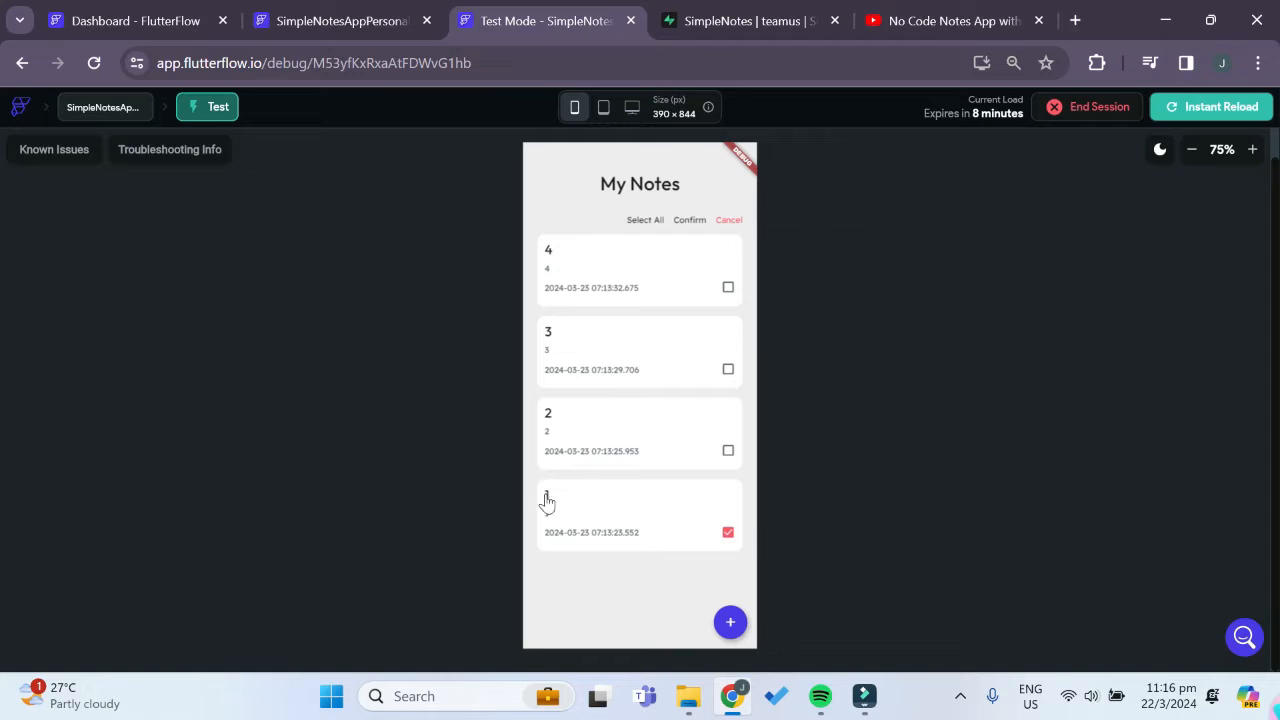
left_click(690, 221)
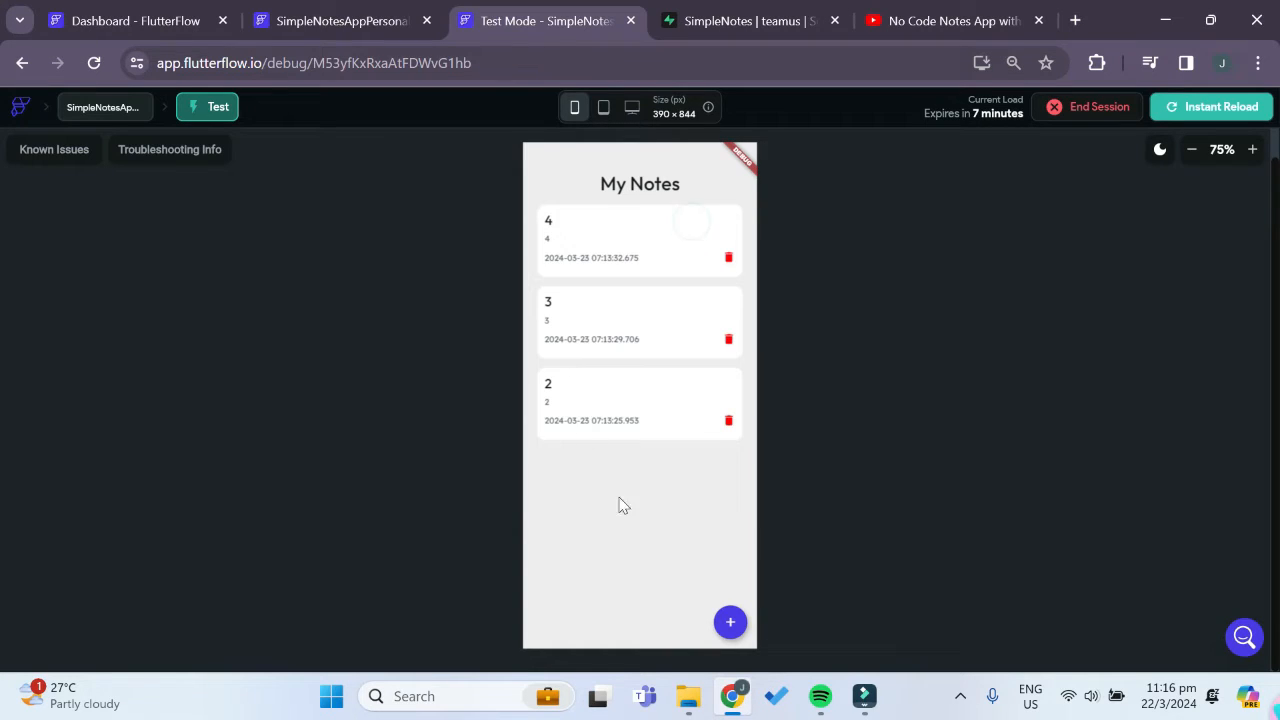
left_click(604, 222)
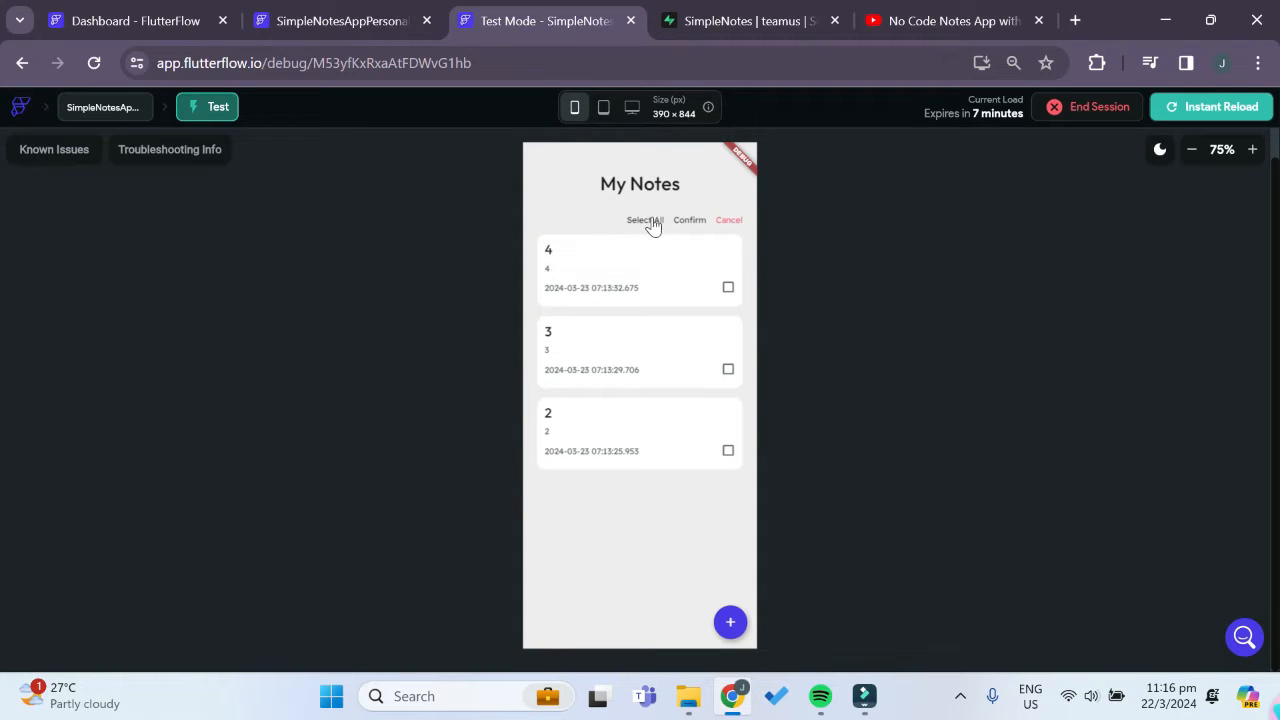
left_click(648, 220)
left_click(684, 222)
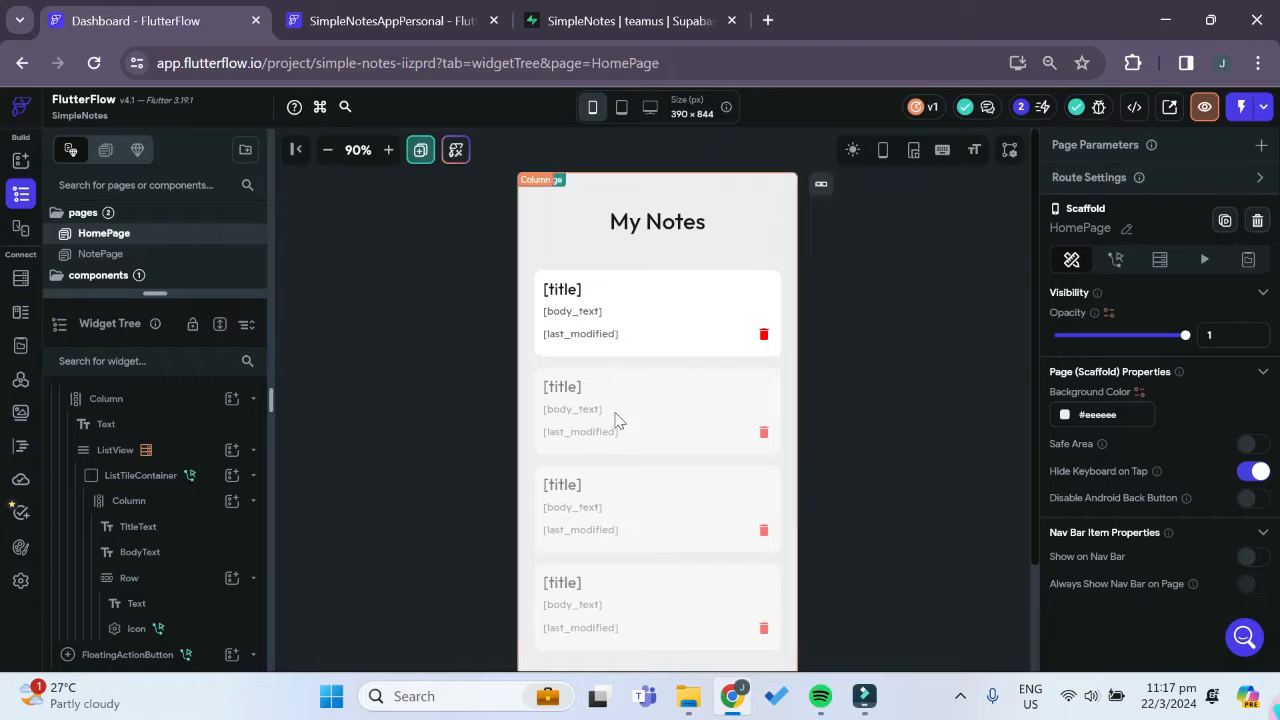
- Add a Row to the HomePage Column between the My Notes title and the ListView, with a top padding of 36
left_click(231, 398)
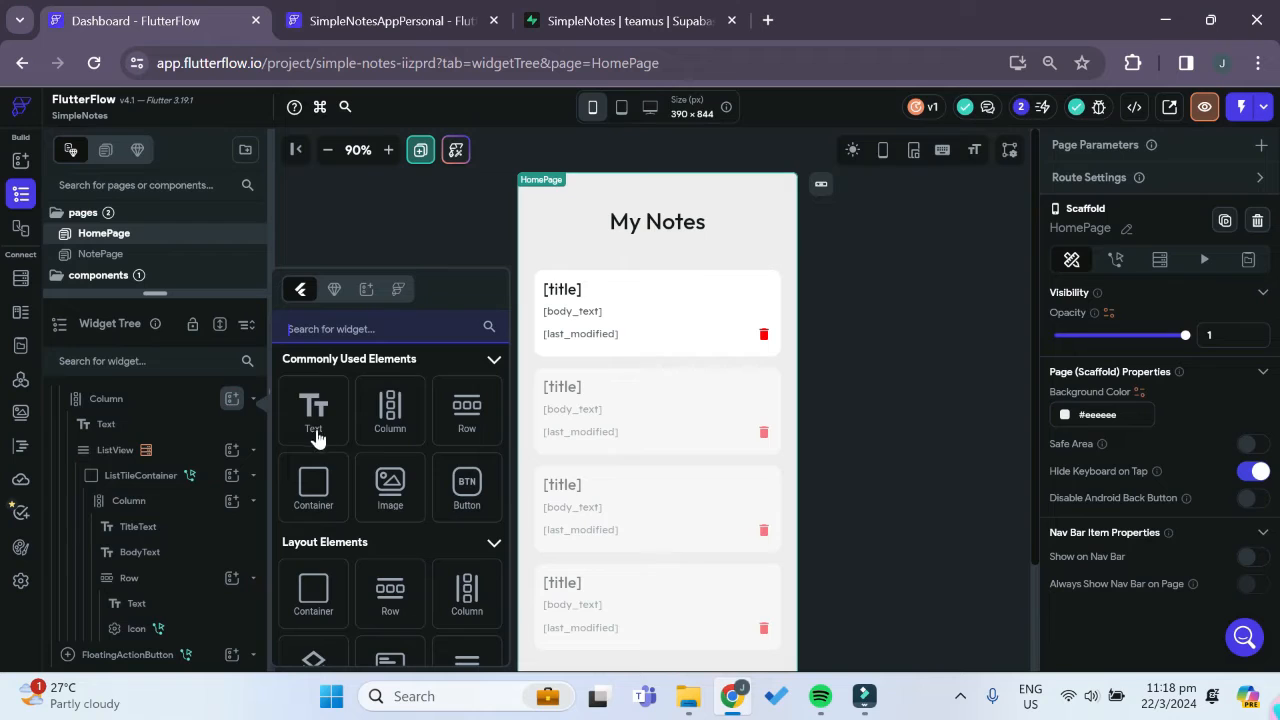
left_click(462, 418)
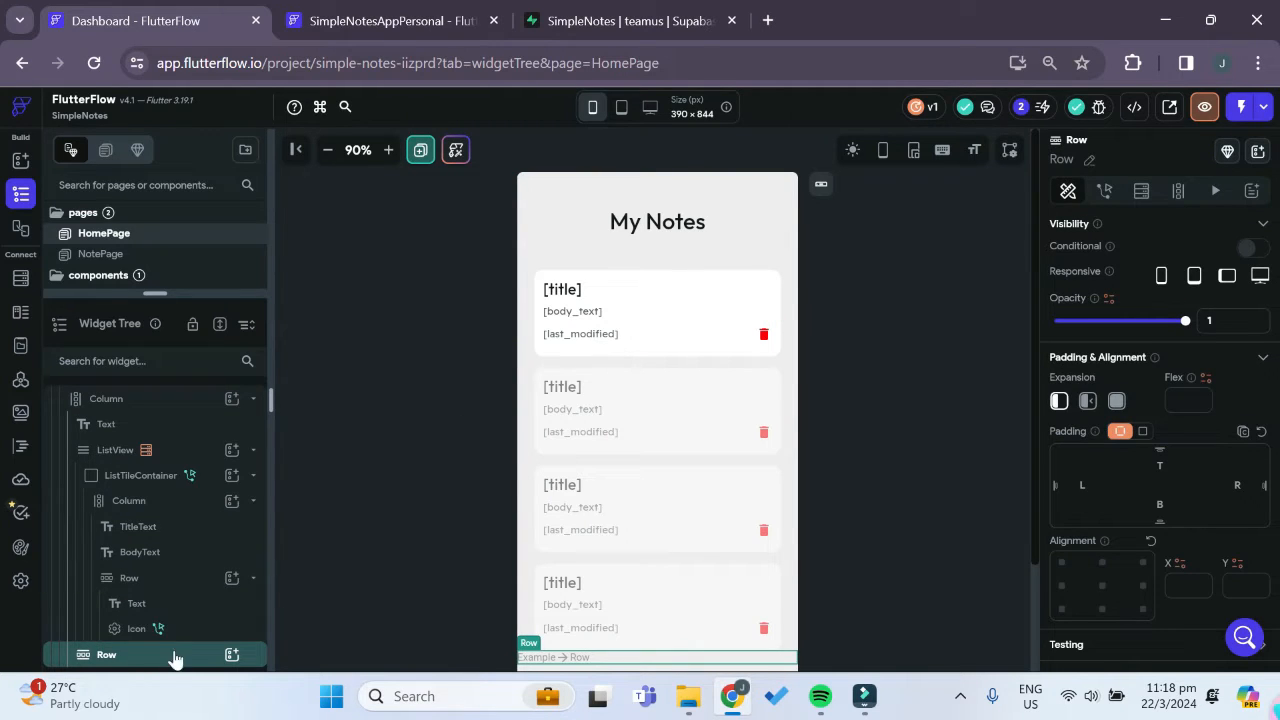
left_click_drag(171, 657, 200, 442)
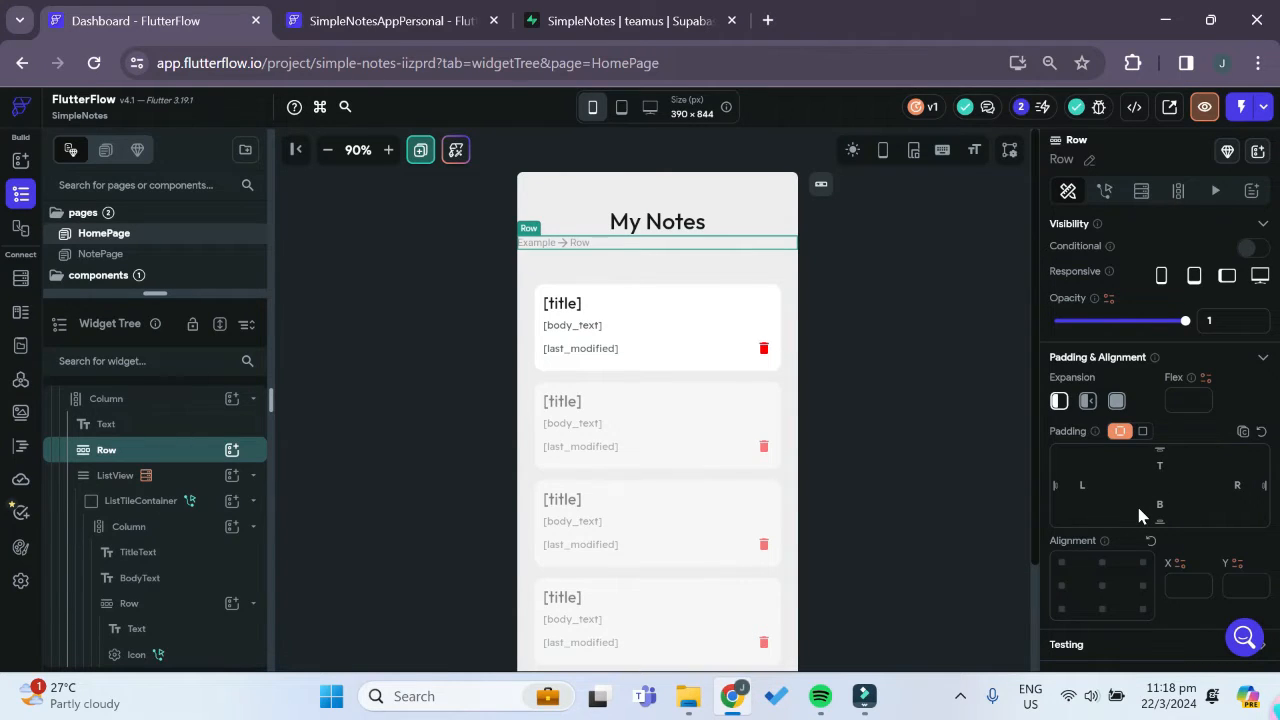
type("36")
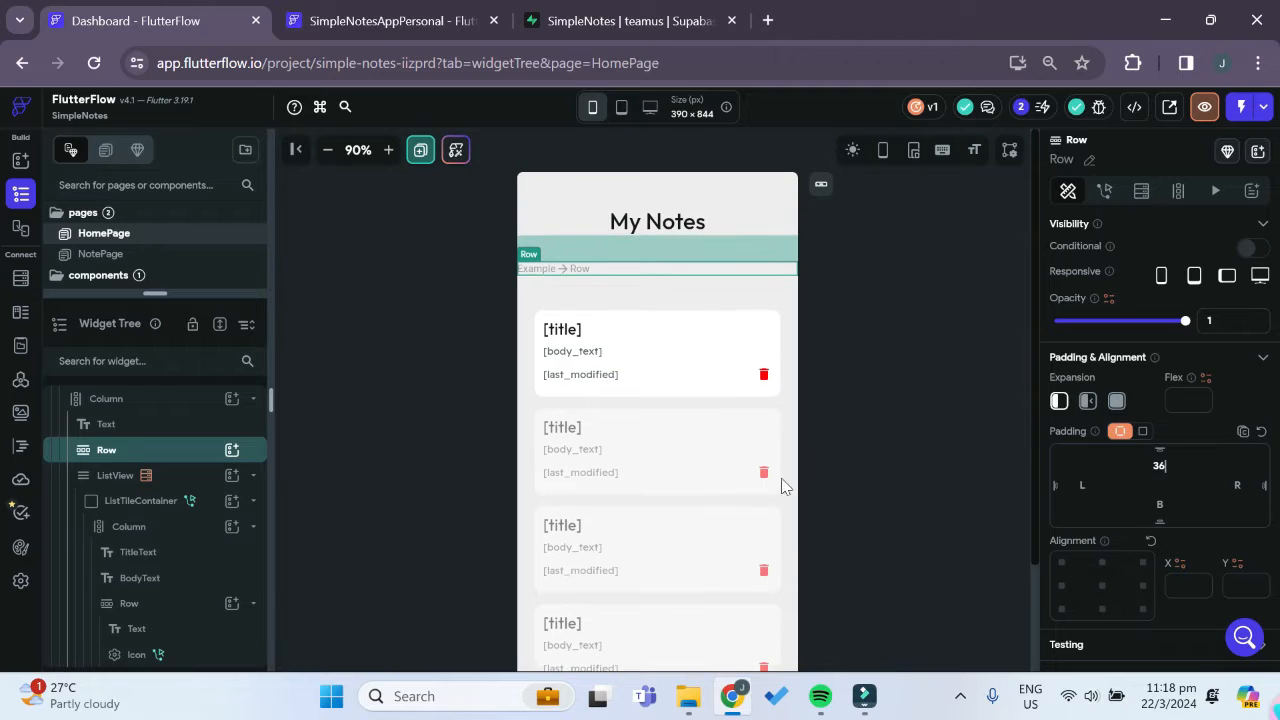
- Remove the ListView's top padding
left_click(677, 316)
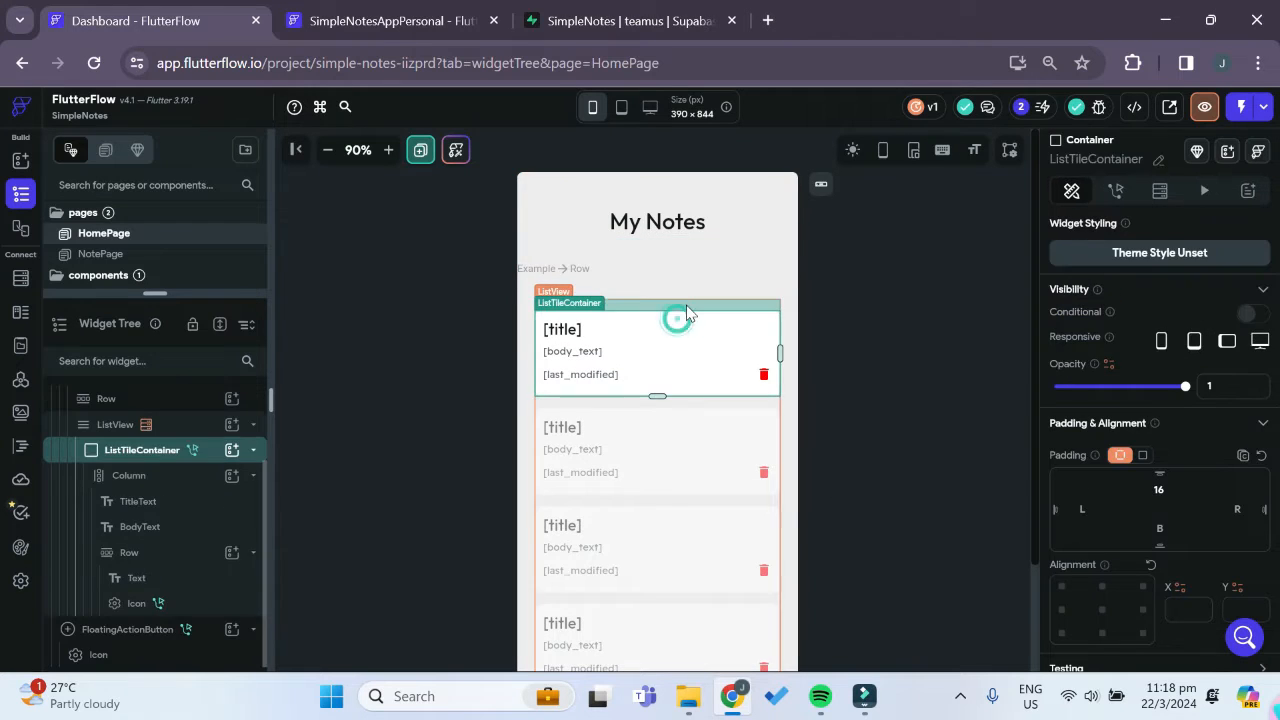
left_click(686, 304)
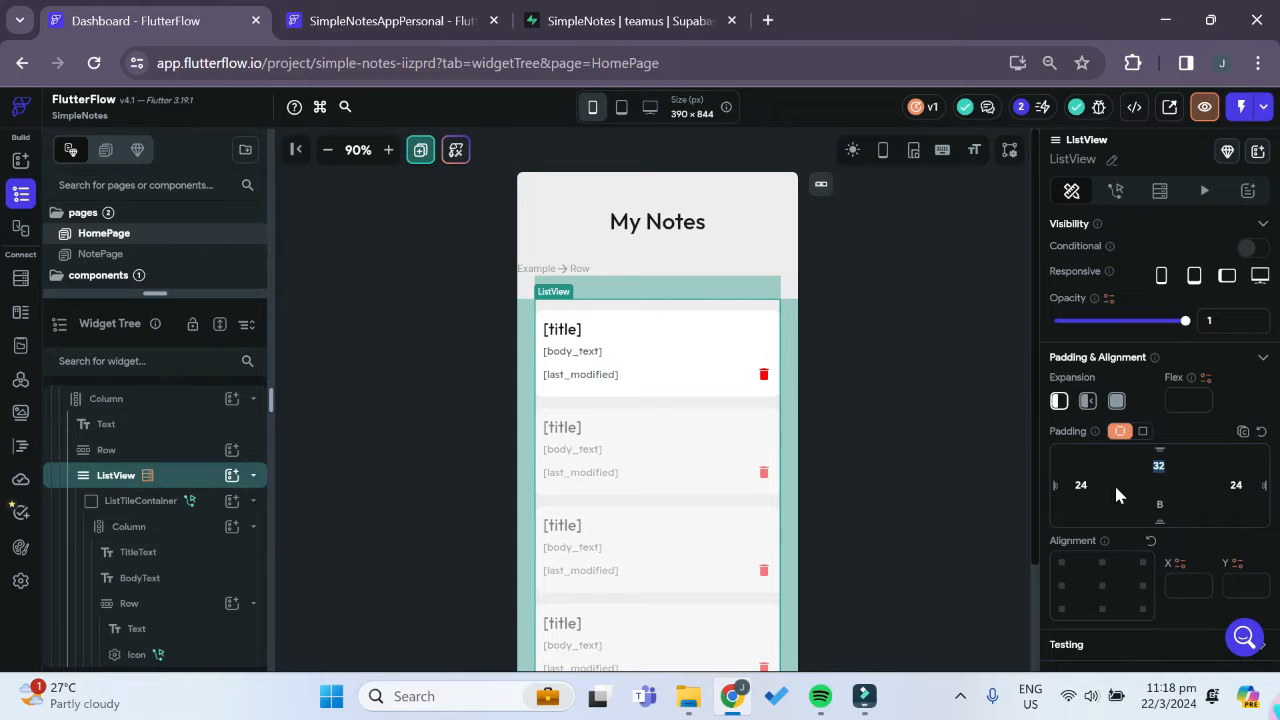
key("BackSpace")
- Add three Text widgets inside the new Row above the ListView
left_click(658, 268)
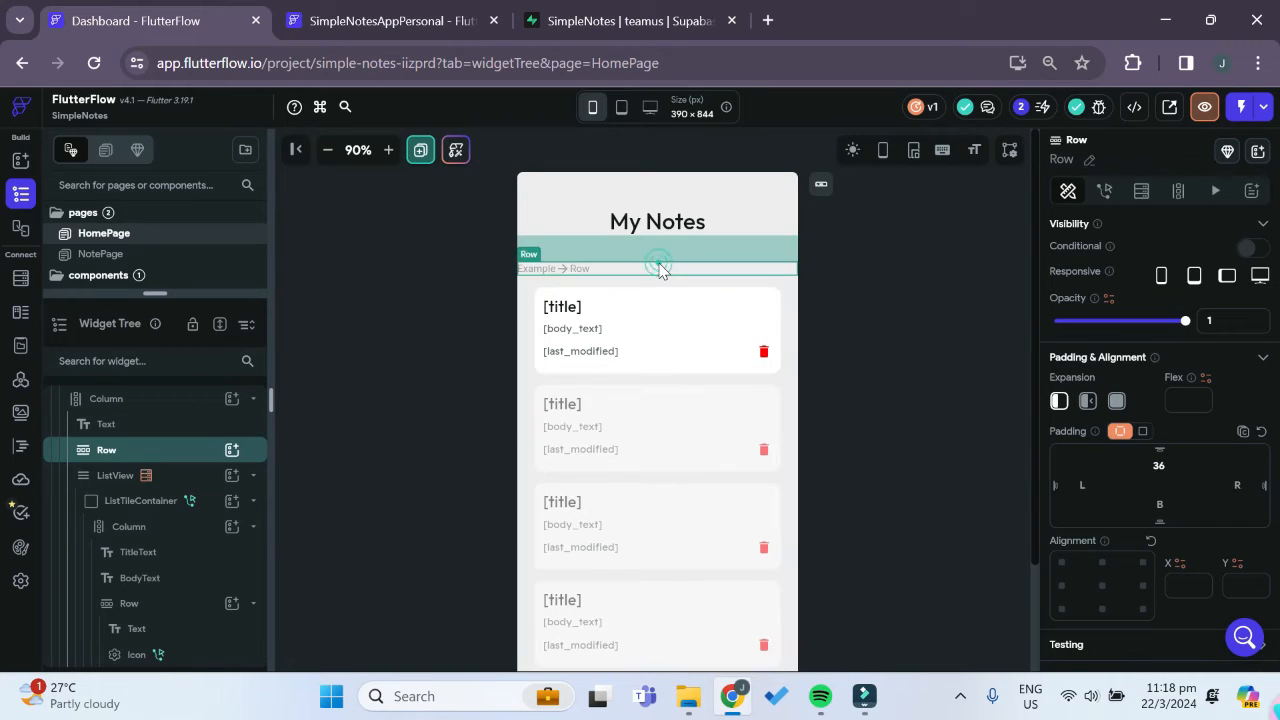
left_click(230, 451)
left_click(312, 425)
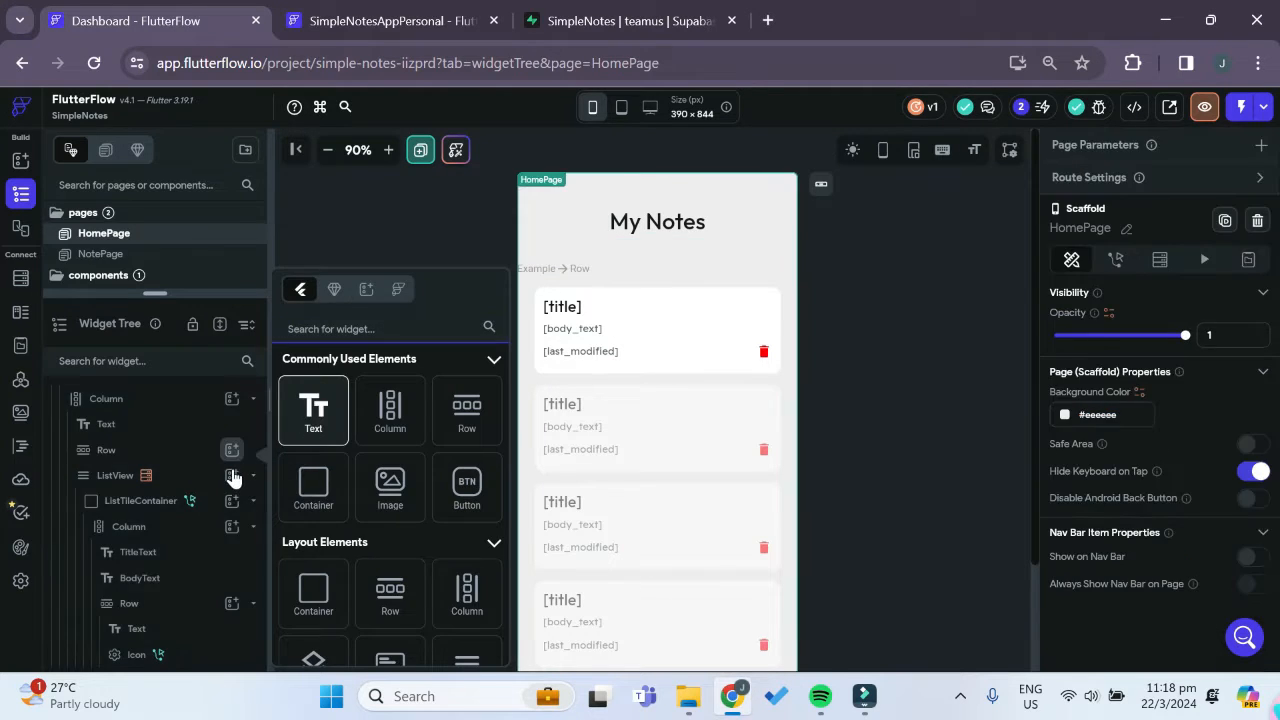
left_click(231, 399)
left_click(312, 420)
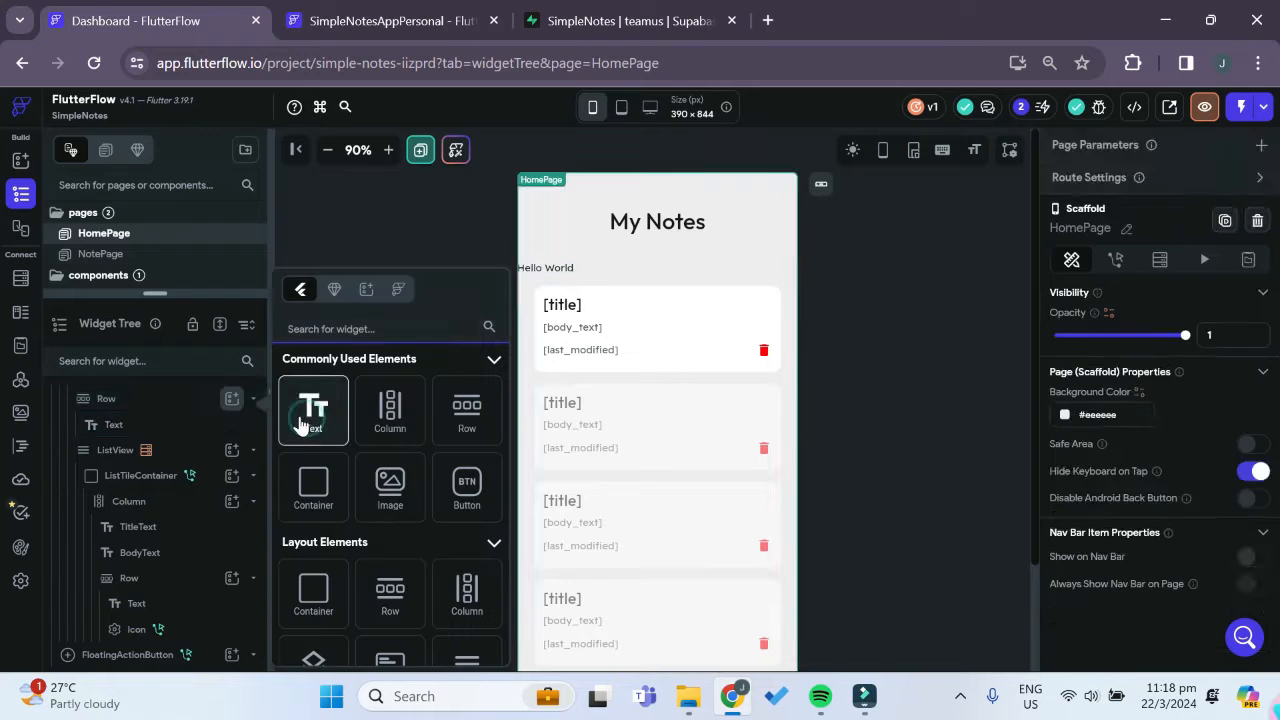
left_click(231, 400)
left_click(316, 418)
- Set the new Row's main axis alignment to End
left_click(183, 400)
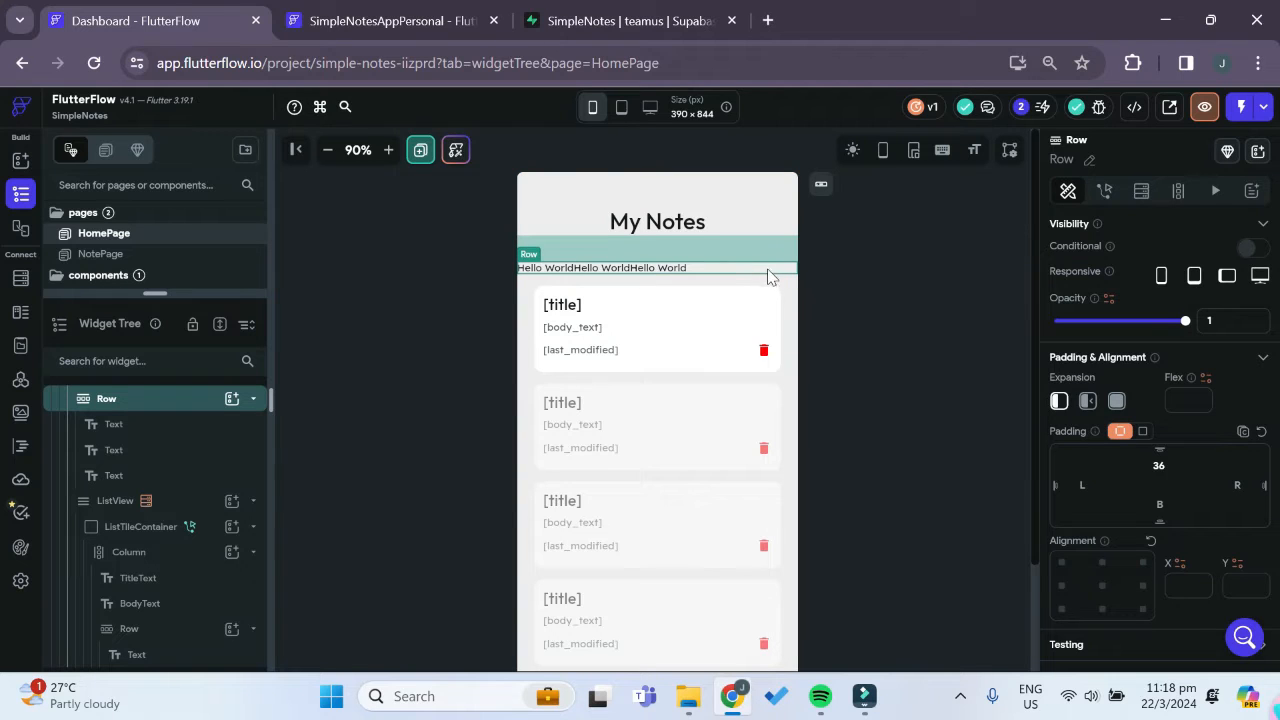
scroll(1188, 505, "down", 3)
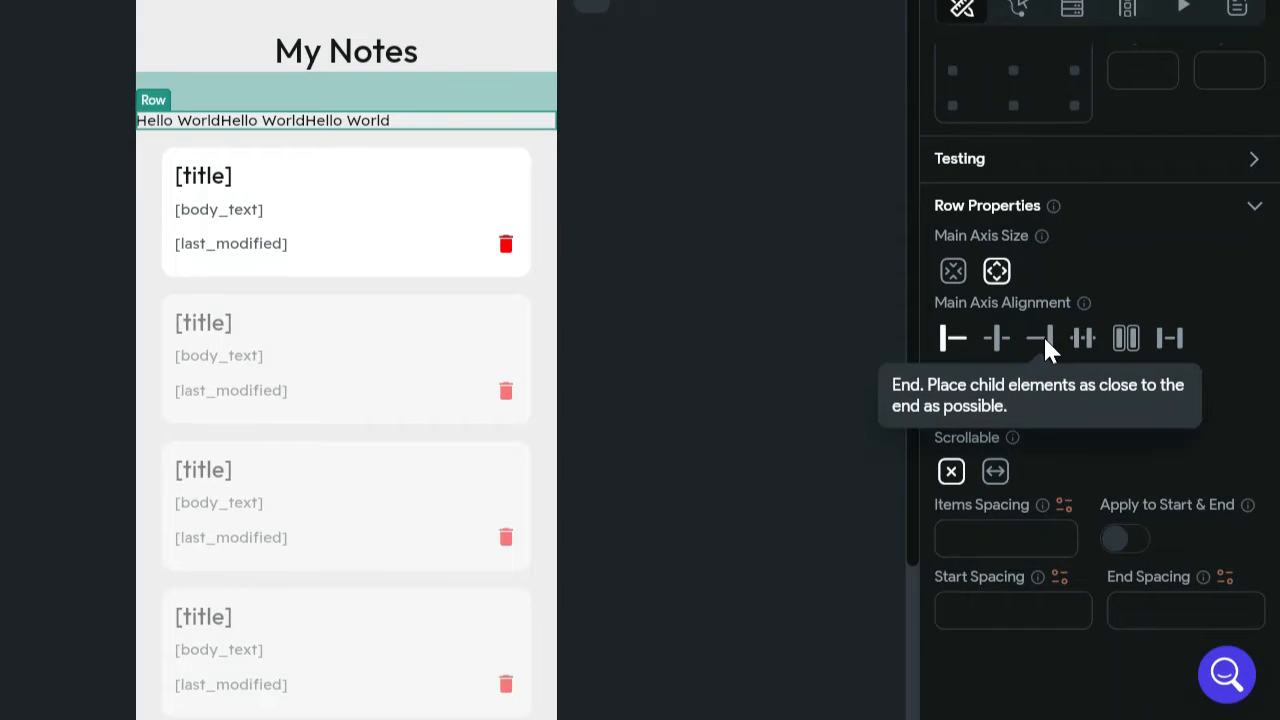
left_click(1043, 338)
- Set both the left and right padding of the Row to 24
scroll(990, 437, "up", 5)
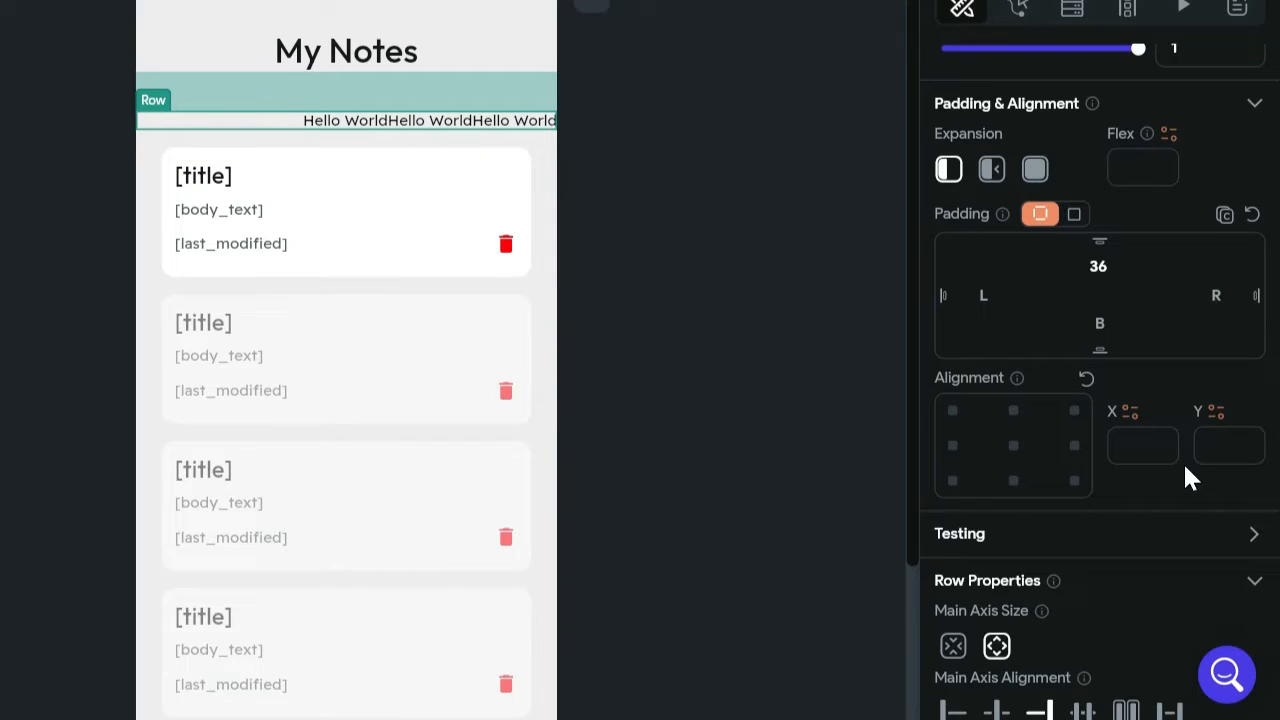
type("16")
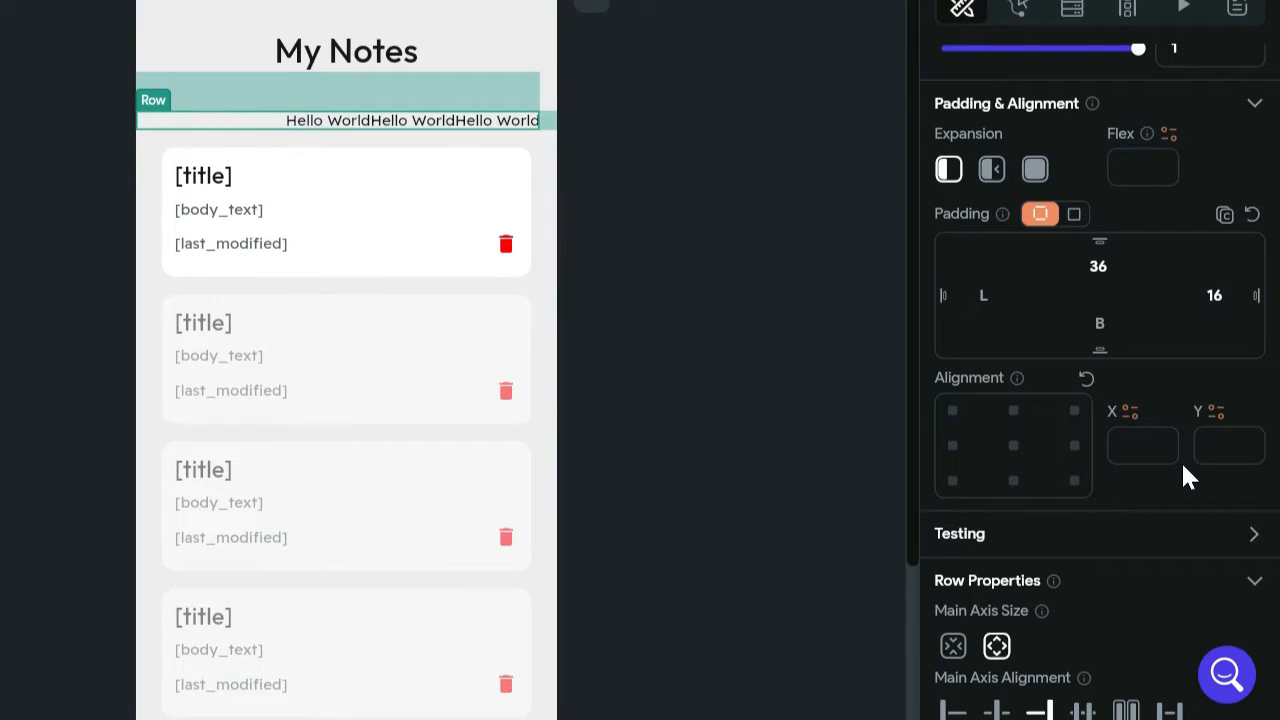
key("BackSpace")
key("BackSpace")
scroll(1181, 460, "up", 2)
type("24")
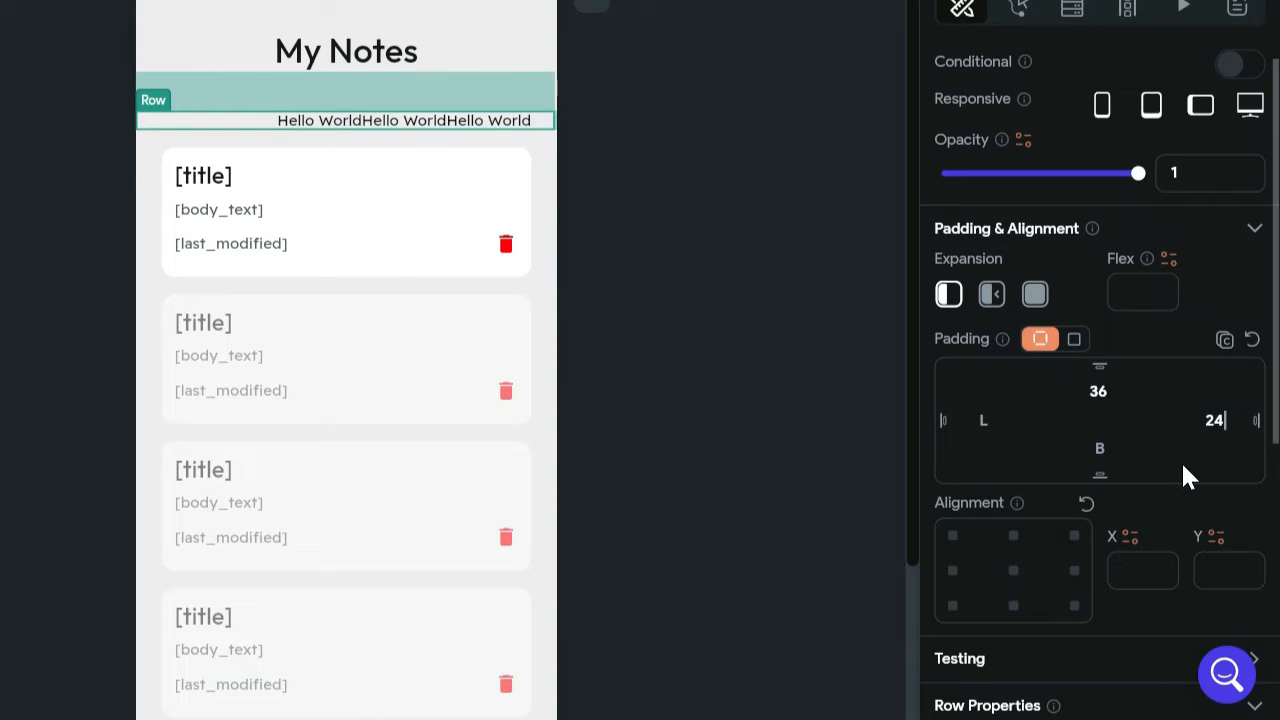
left_click(988, 418)
type("24")
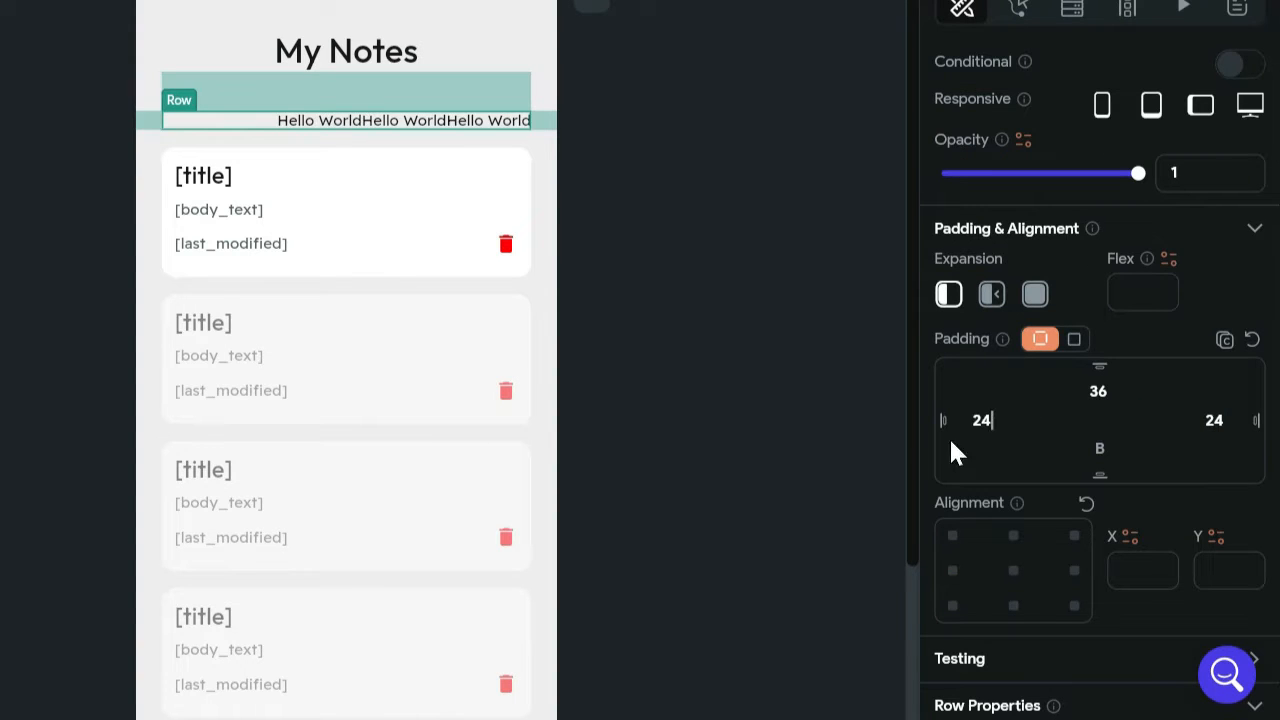
- Set the Row's items spacing to 12
scroll(1083, 412, "down", 5)
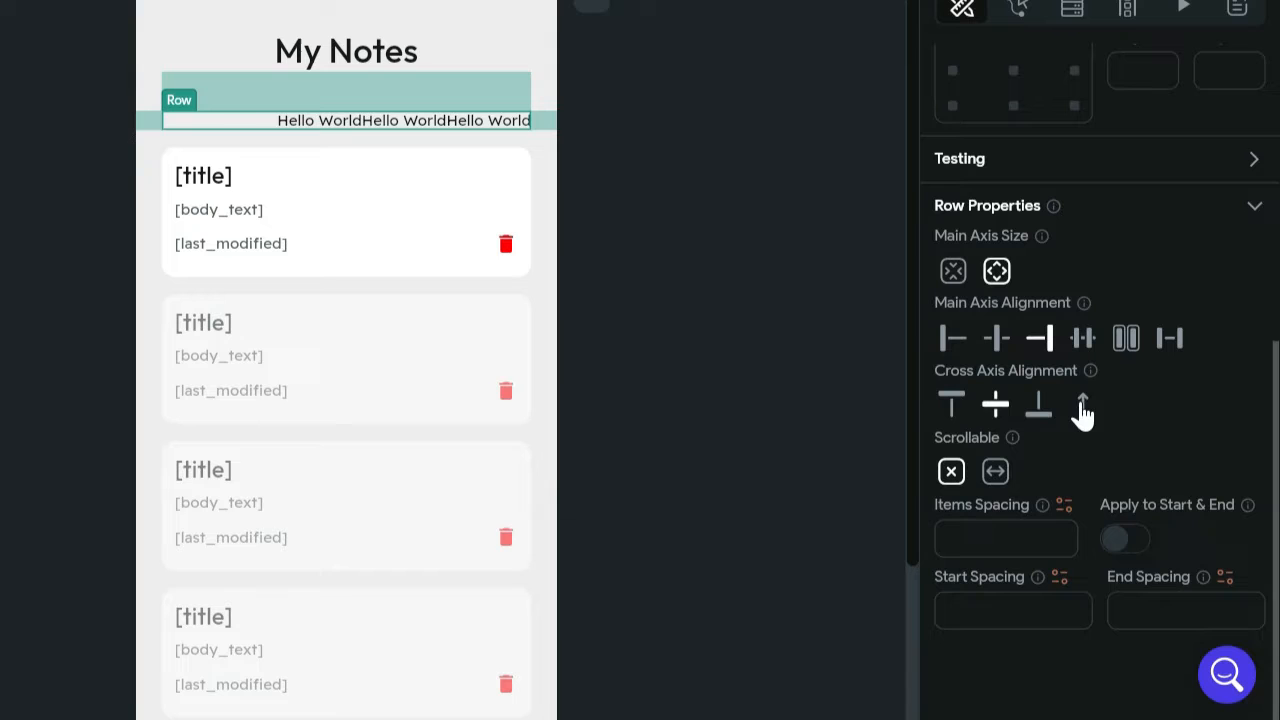
left_click(995, 545)
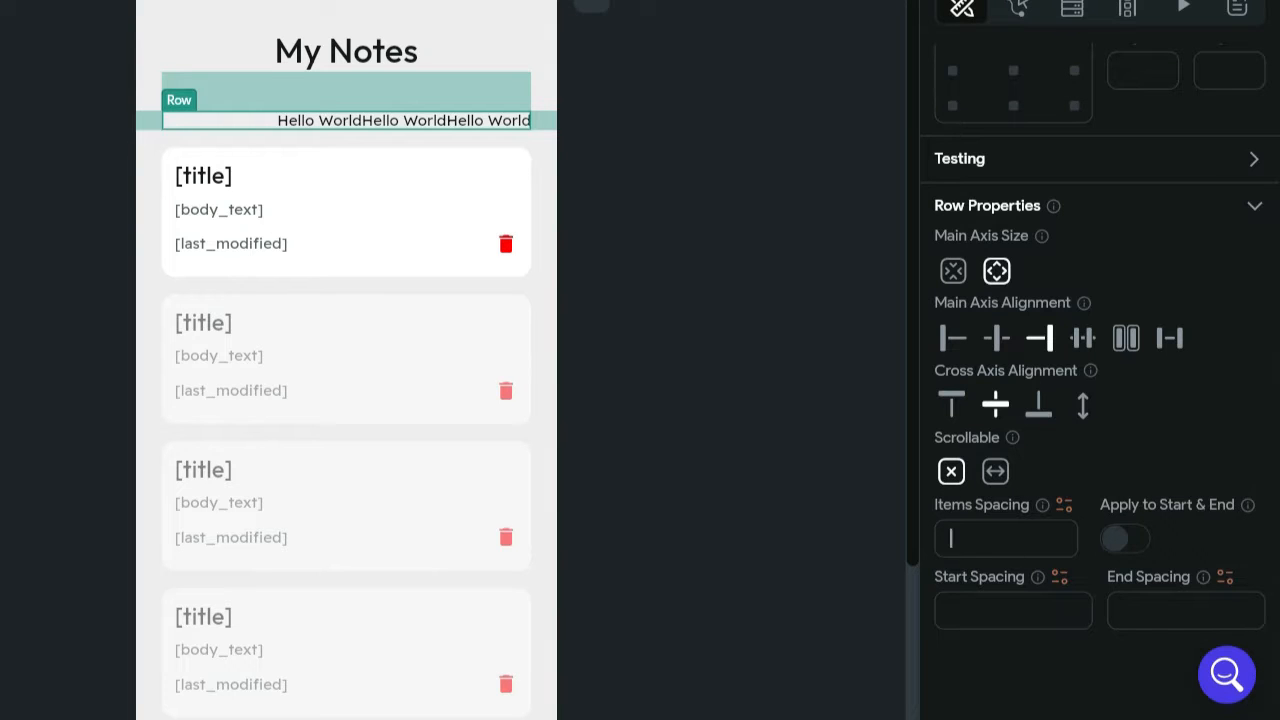
type("12")
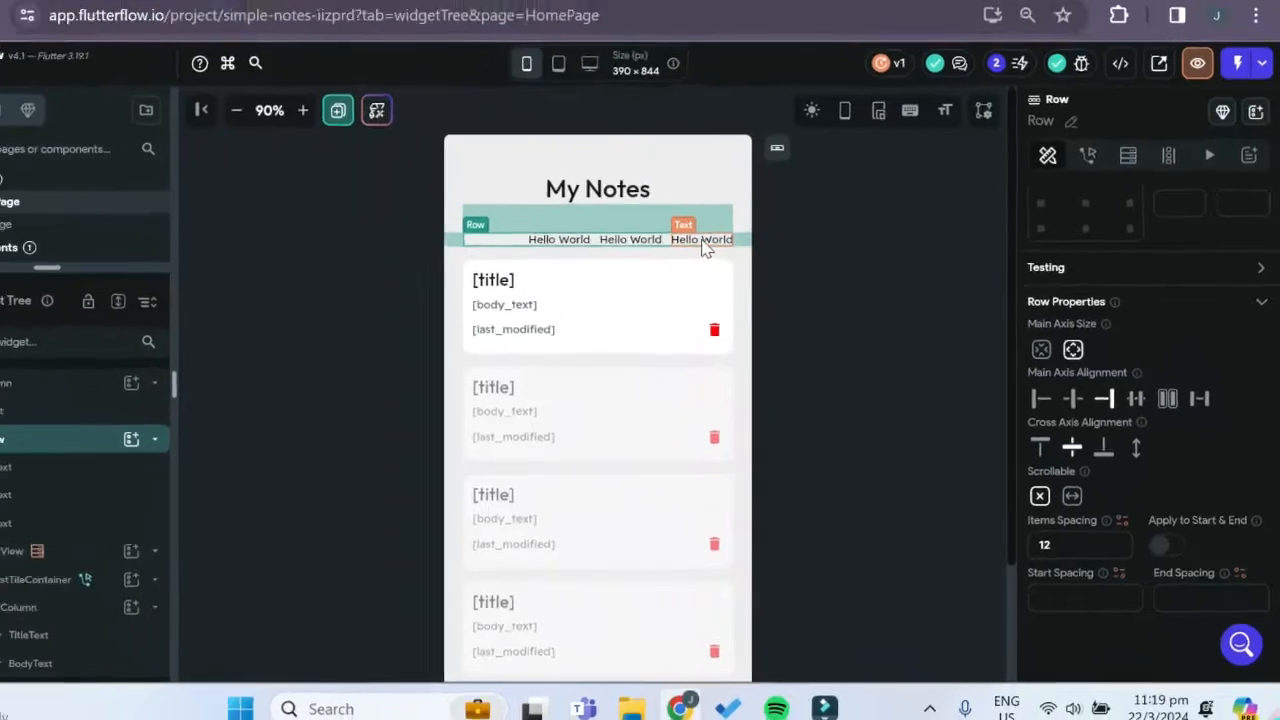
- Change the text of the first Text widget in the Row to "Select All"
left_click(488, 121)
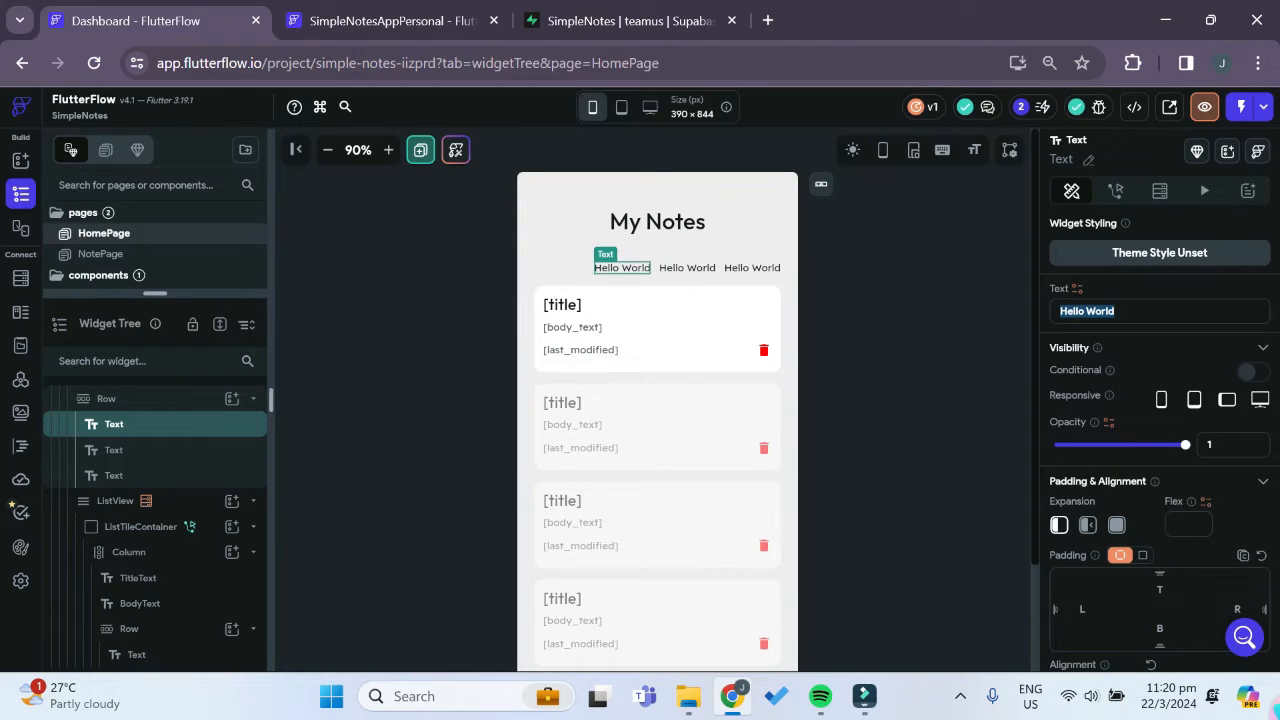
left_click_drag(1120, 311, 1084, 311)
key("BackSpace")
type("Select")
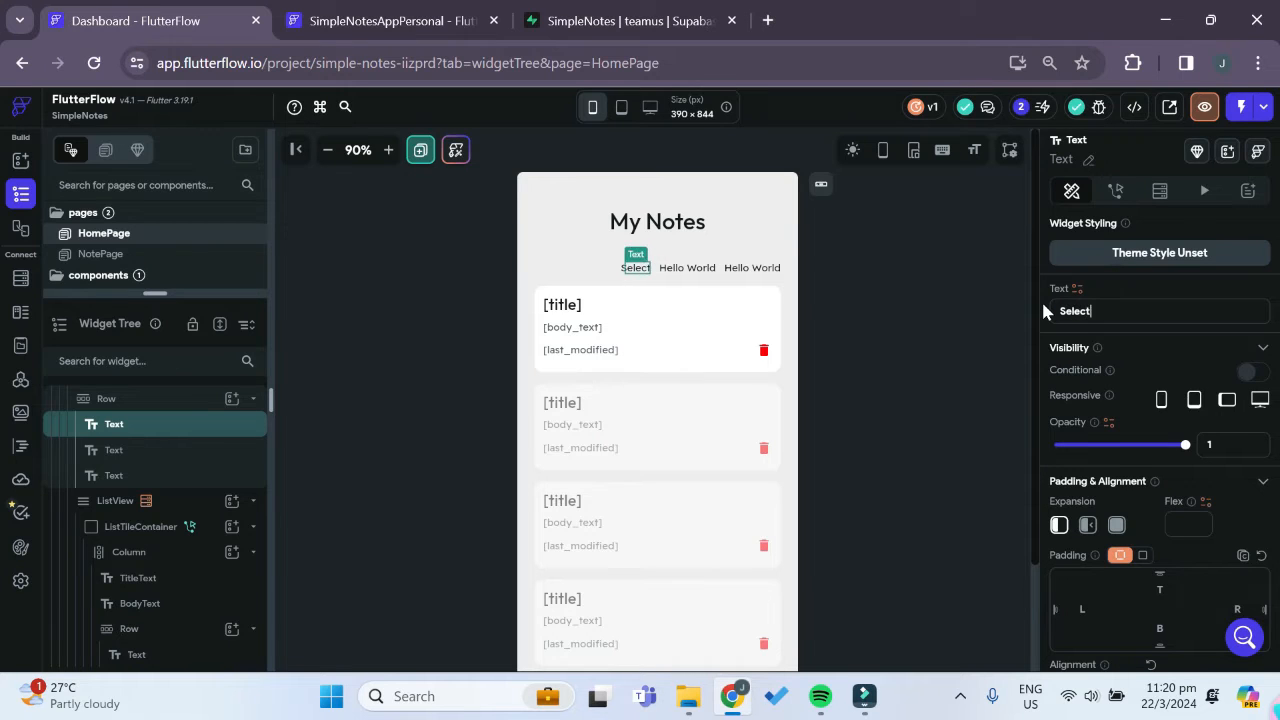
type(" All")
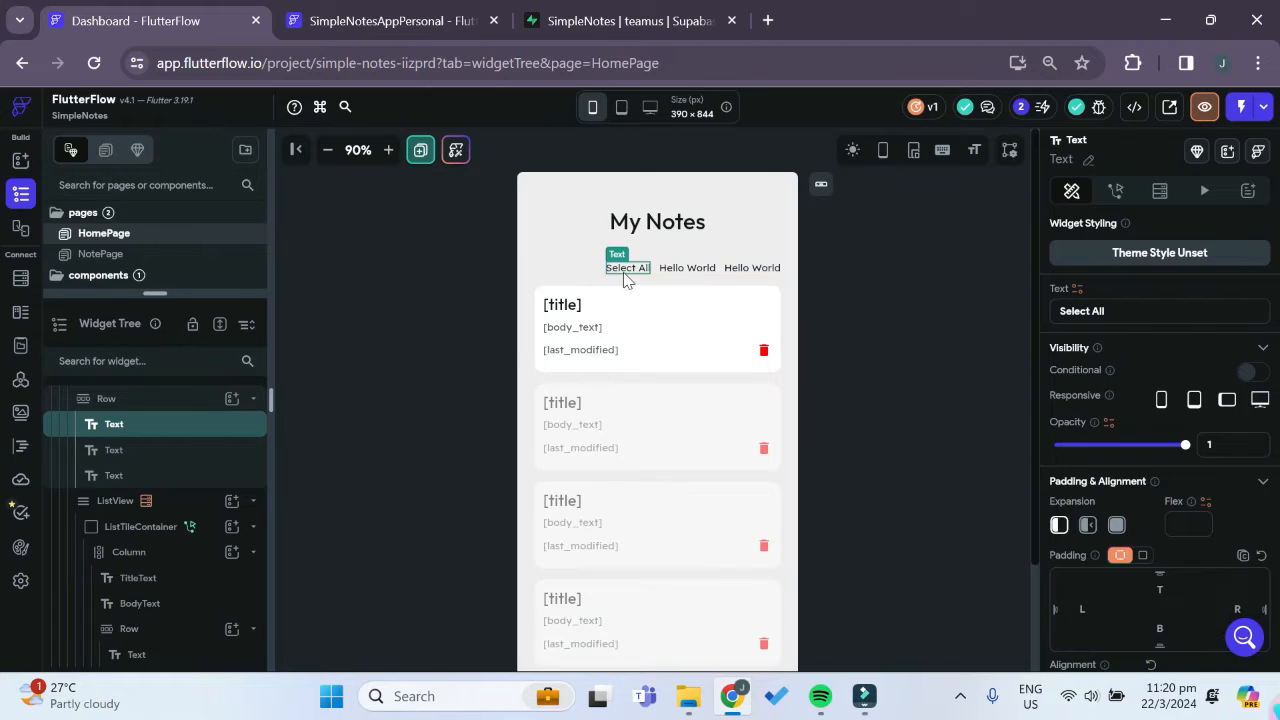
- Change the text of the second Text widget in the Row to "Confirm"
left_click(688, 268)
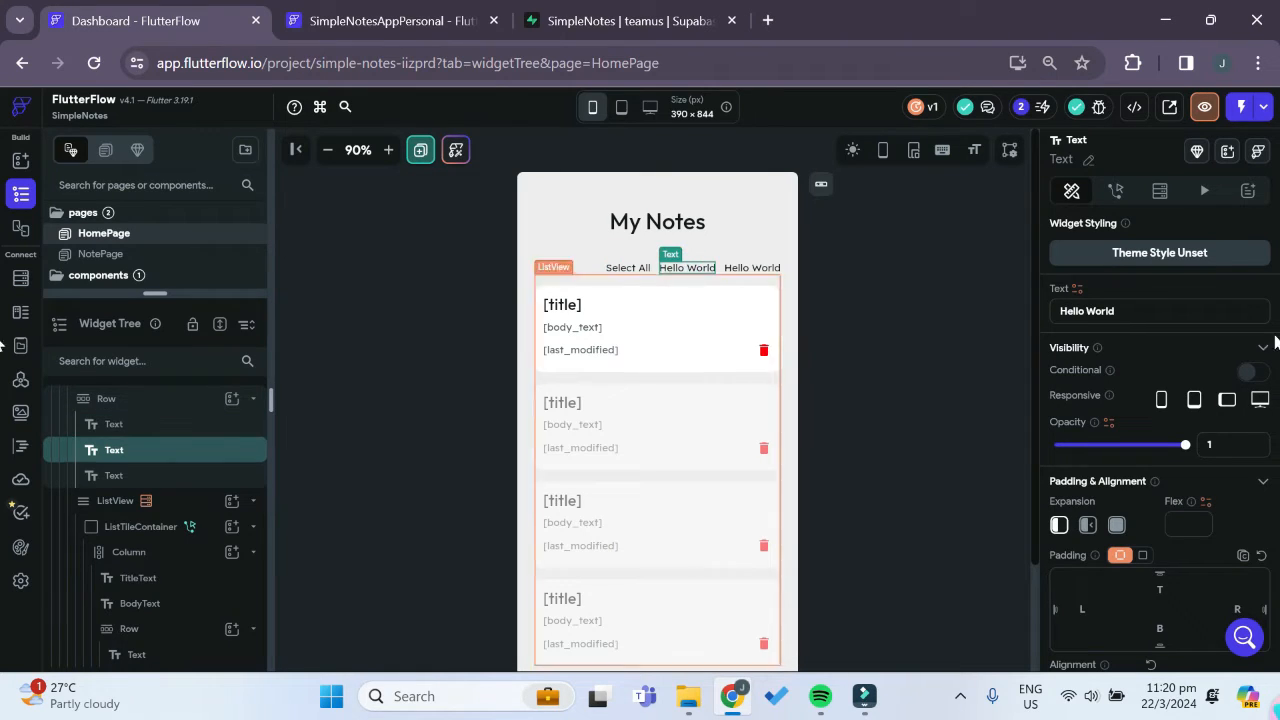
key("ctrl+a")
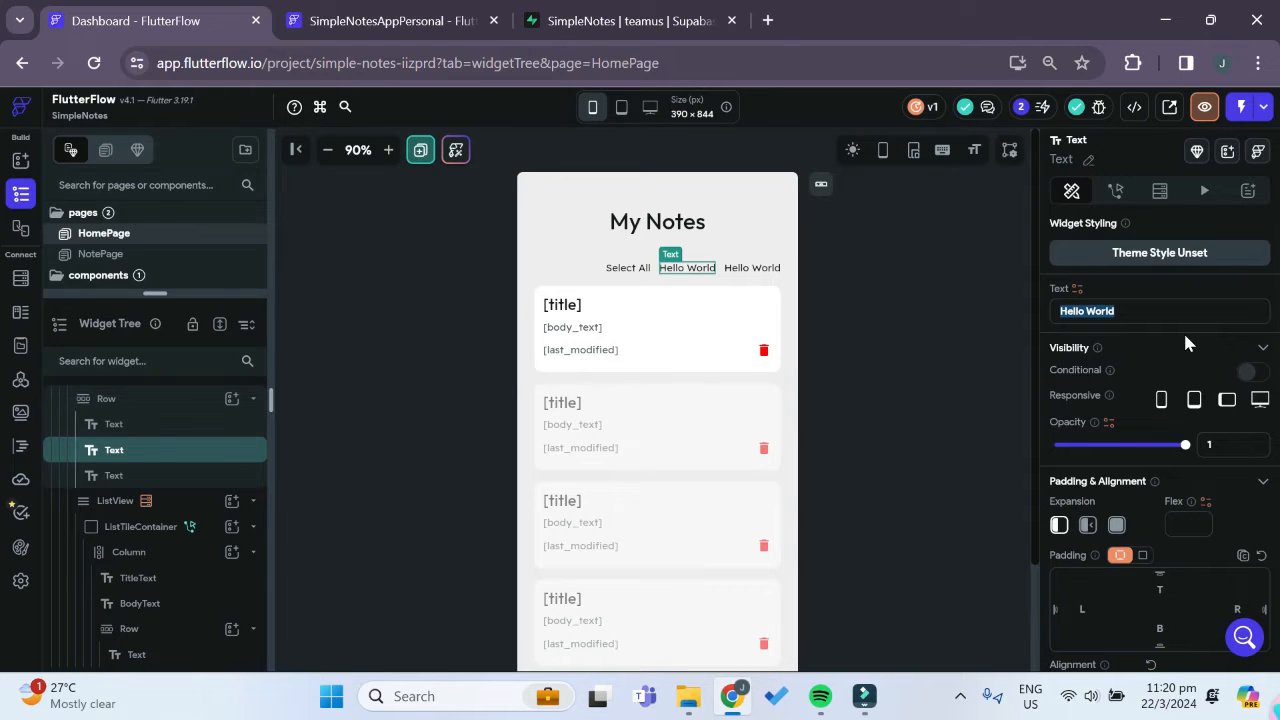
type("Con")
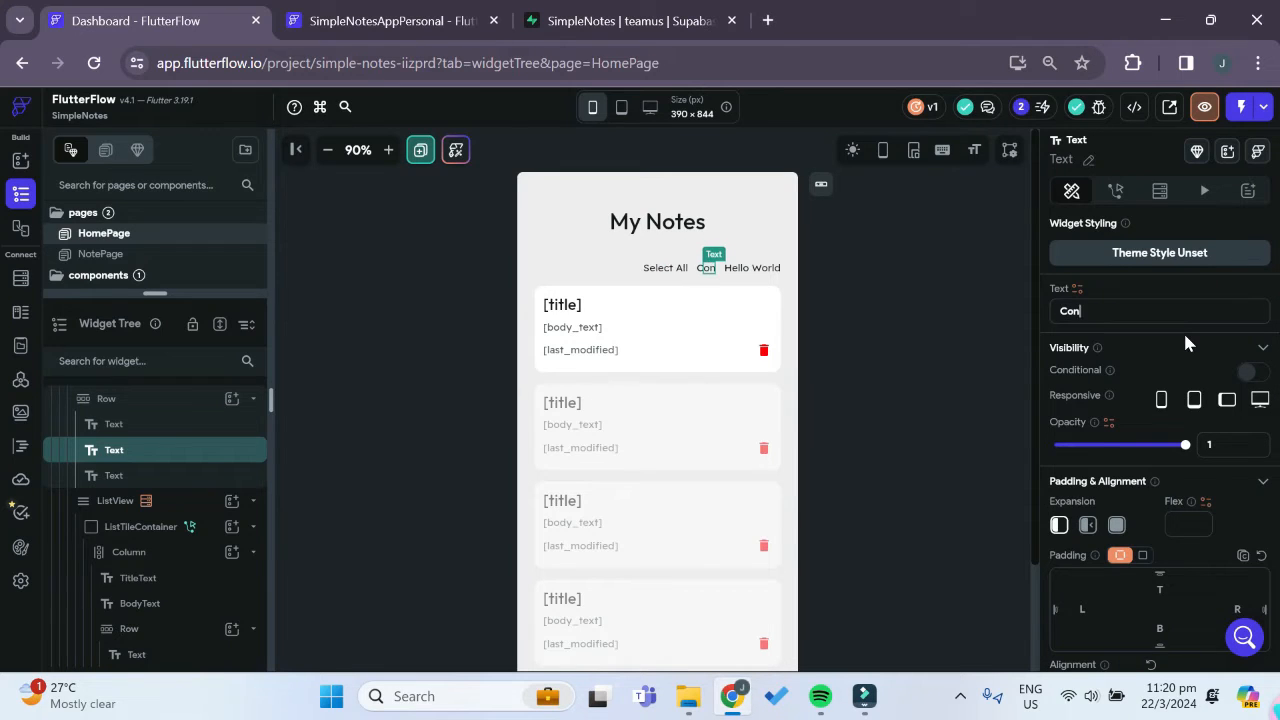
type("firm")
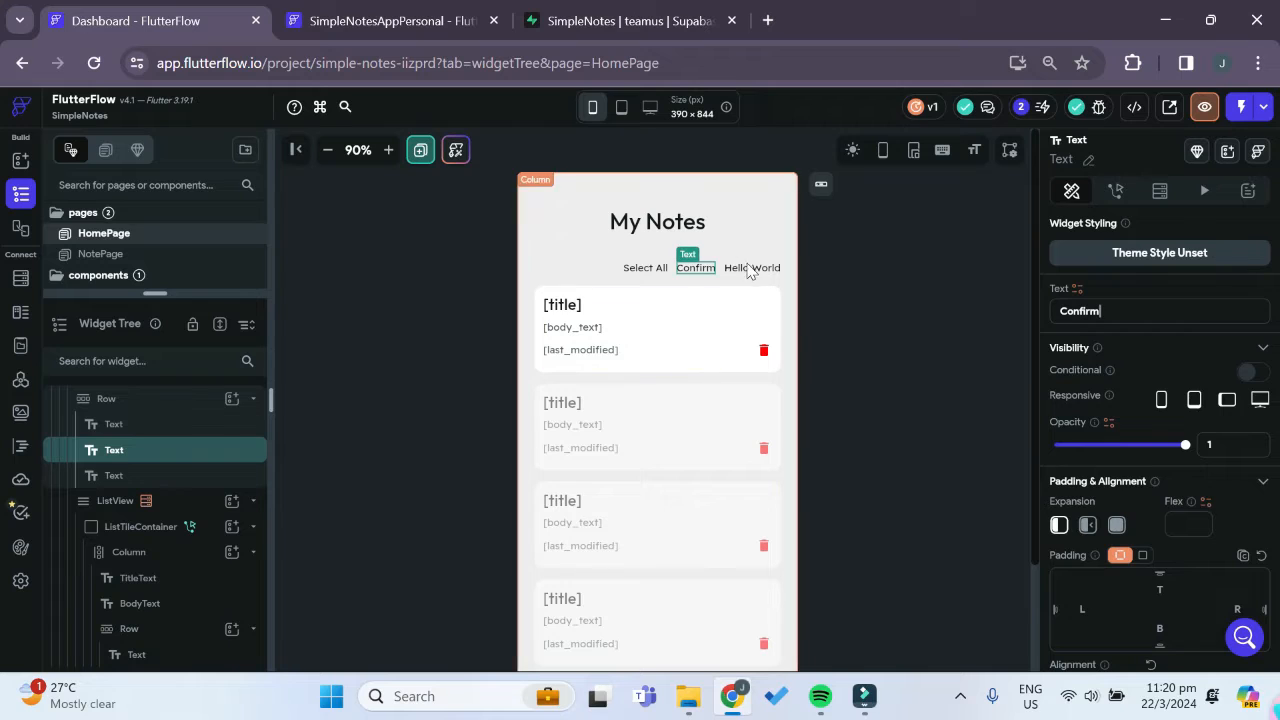
- Change the text of the third Text widget in the Row to "Cancel"
left_click(760, 268)
key("ctrl+a")
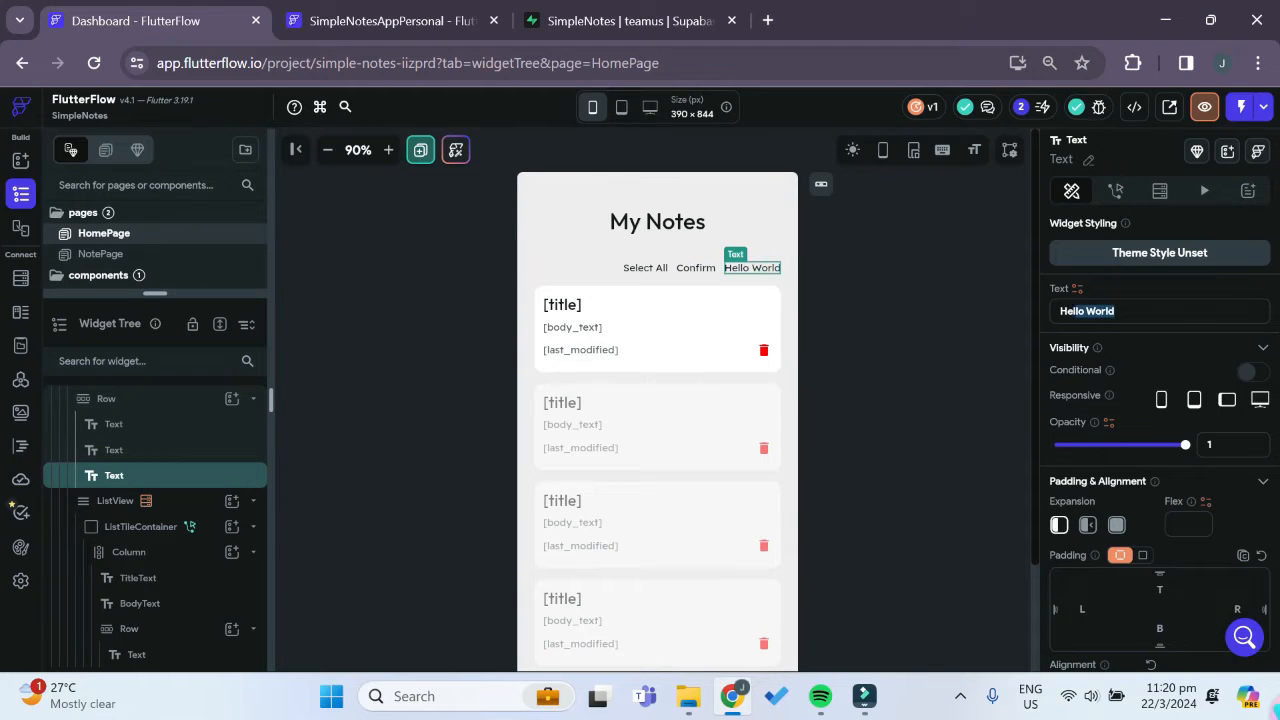
type("Cancel")
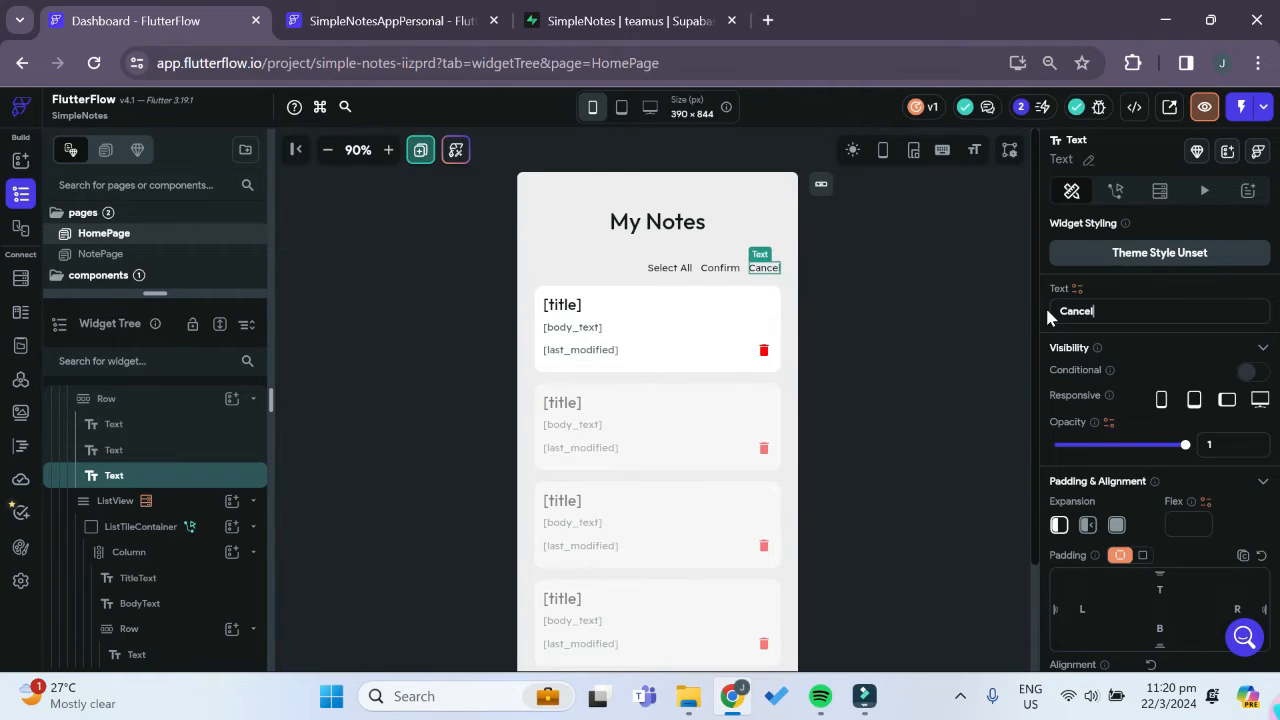
- Set the text color of the Cancel widget to the Error theme color
scroll(1135, 406, "down", 5)
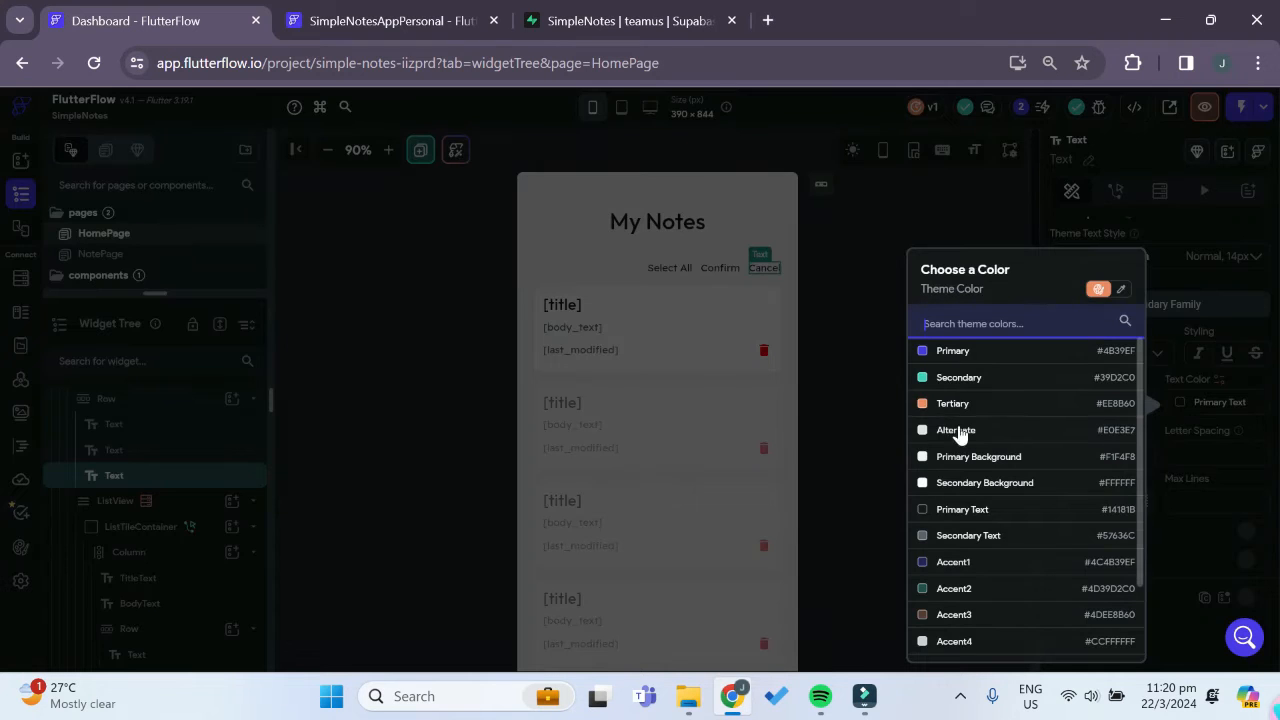
scroll(964, 500, "down", 1)
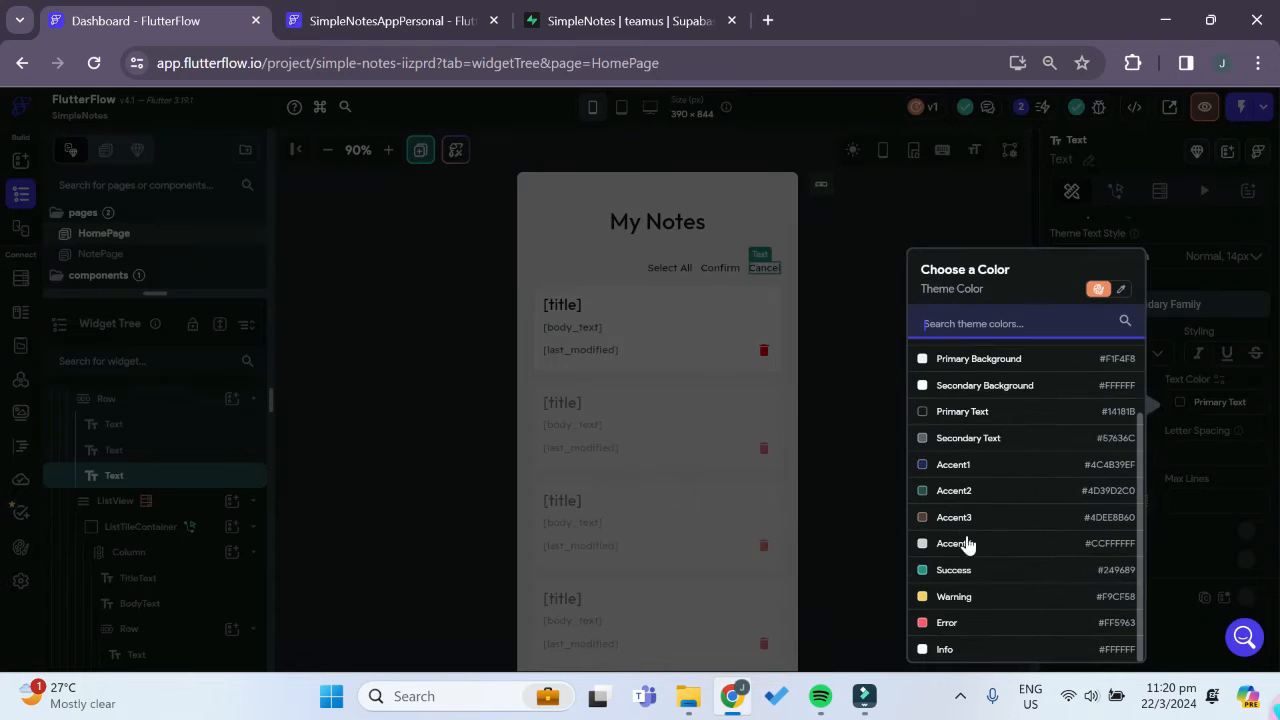
left_click(945, 622)
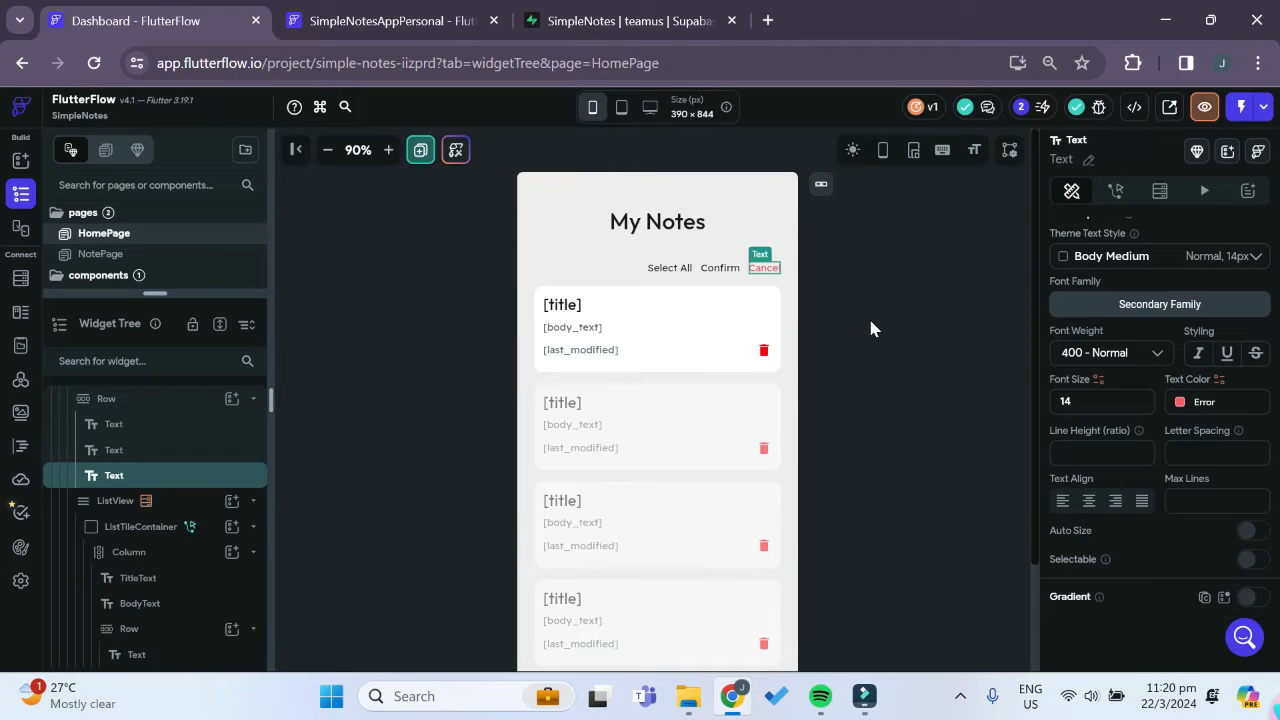
- Wrap the Select All text in a ConditionalBuilder
left_click(668, 268)
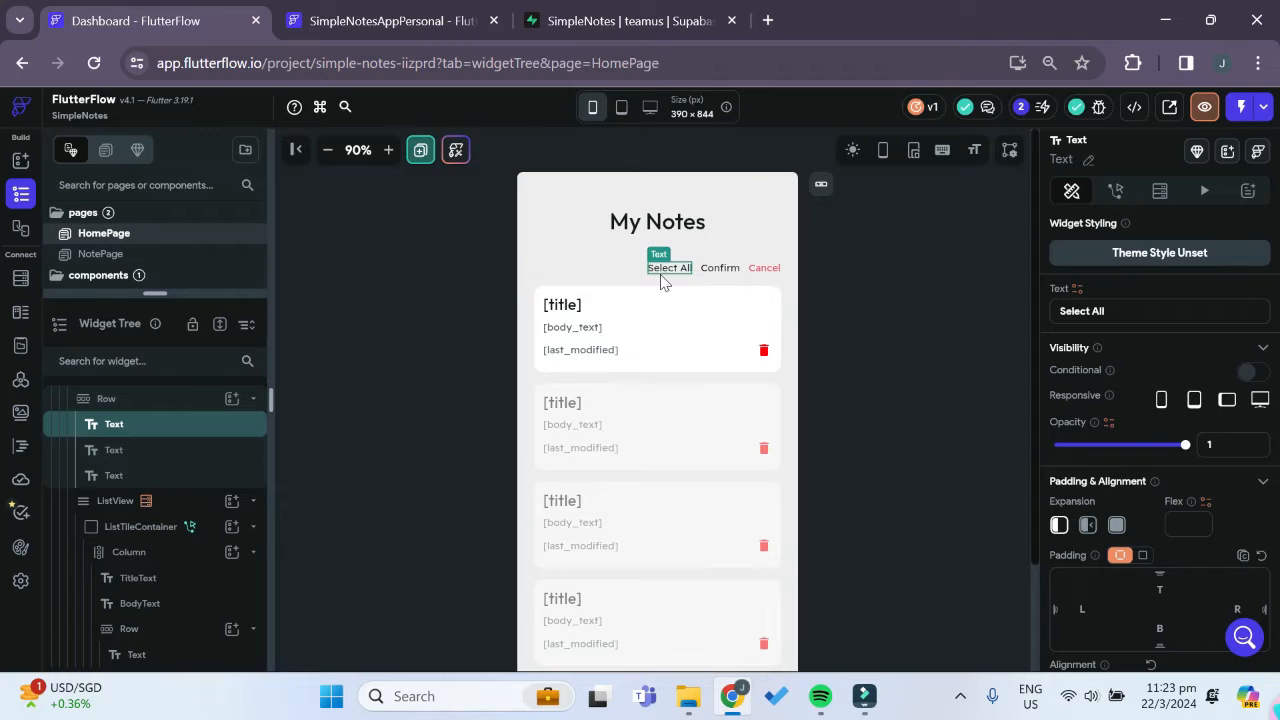
right_click(131, 424)
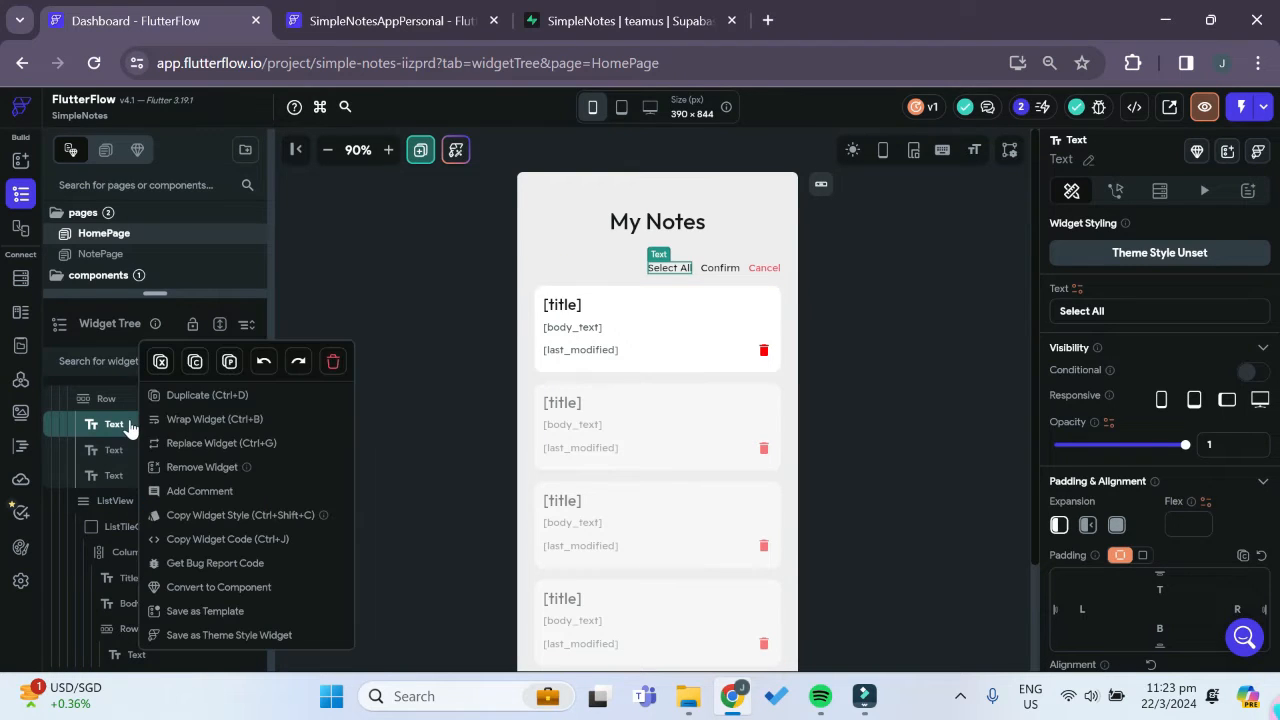
left_click(215, 419)
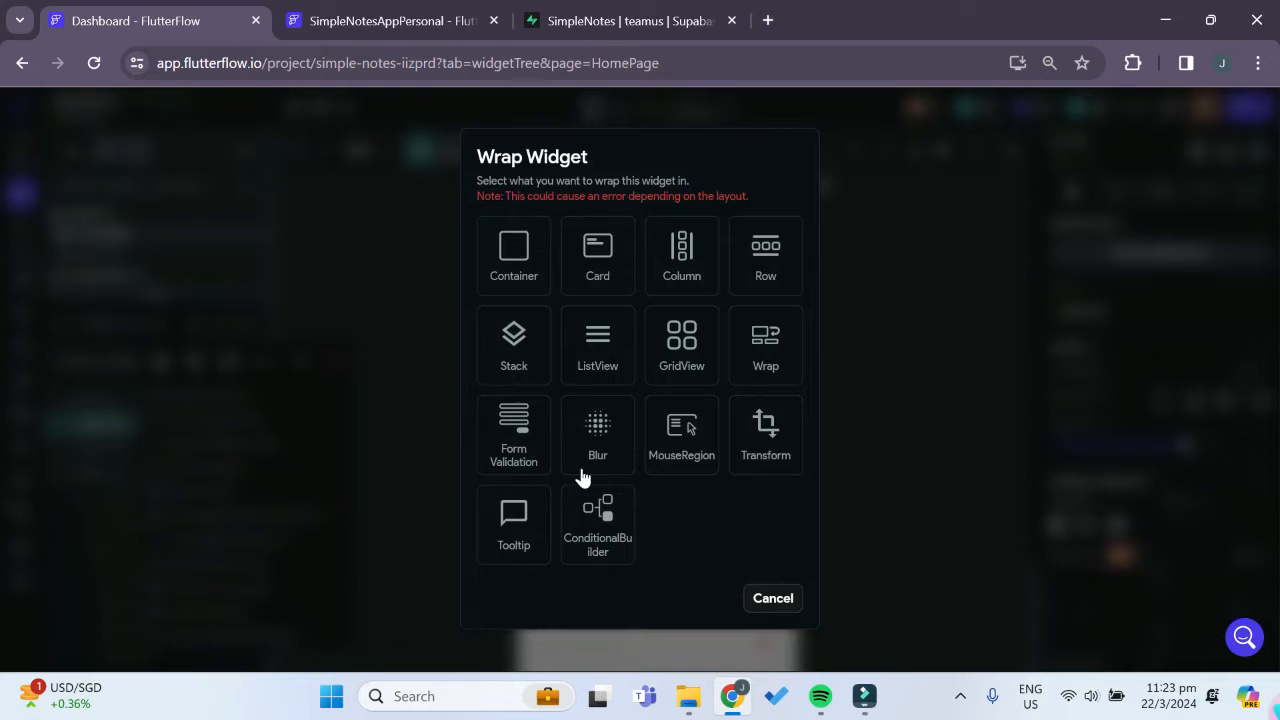
left_click(608, 527)
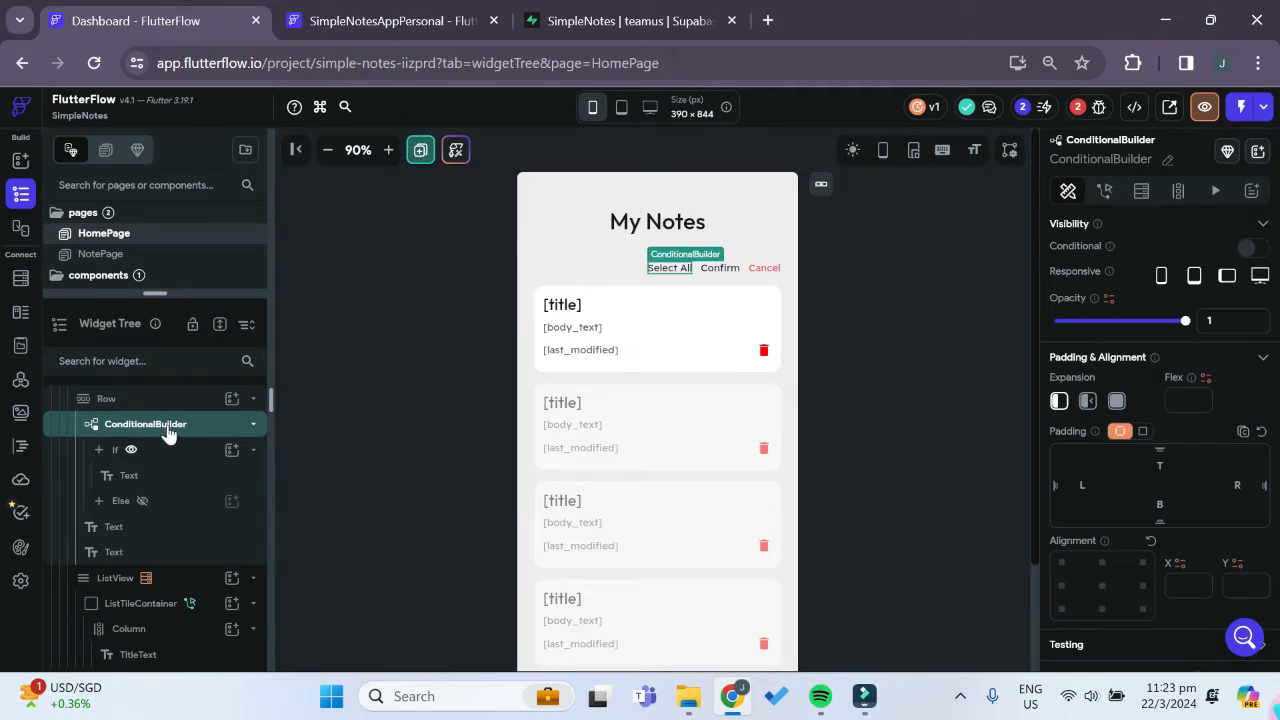
- Show the ConditionalBuilder's Else branch and add a Text widget as its child
left_click(144, 503)
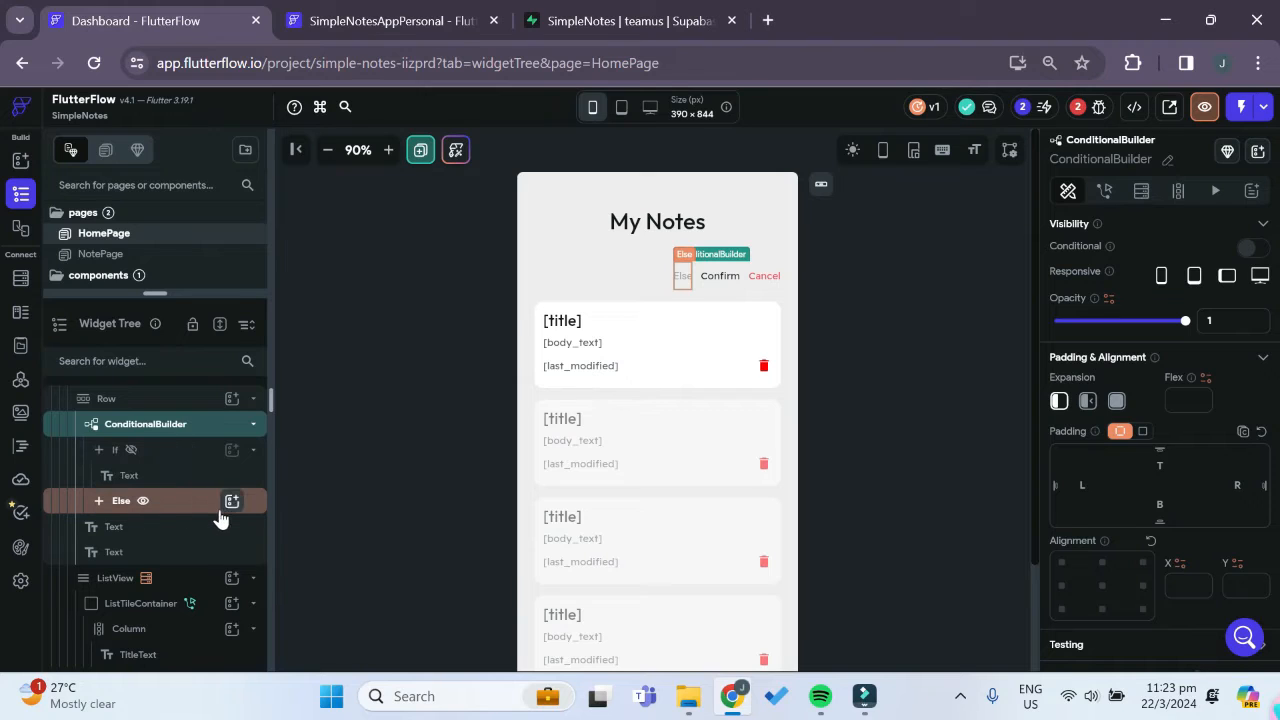
left_click(142, 501)
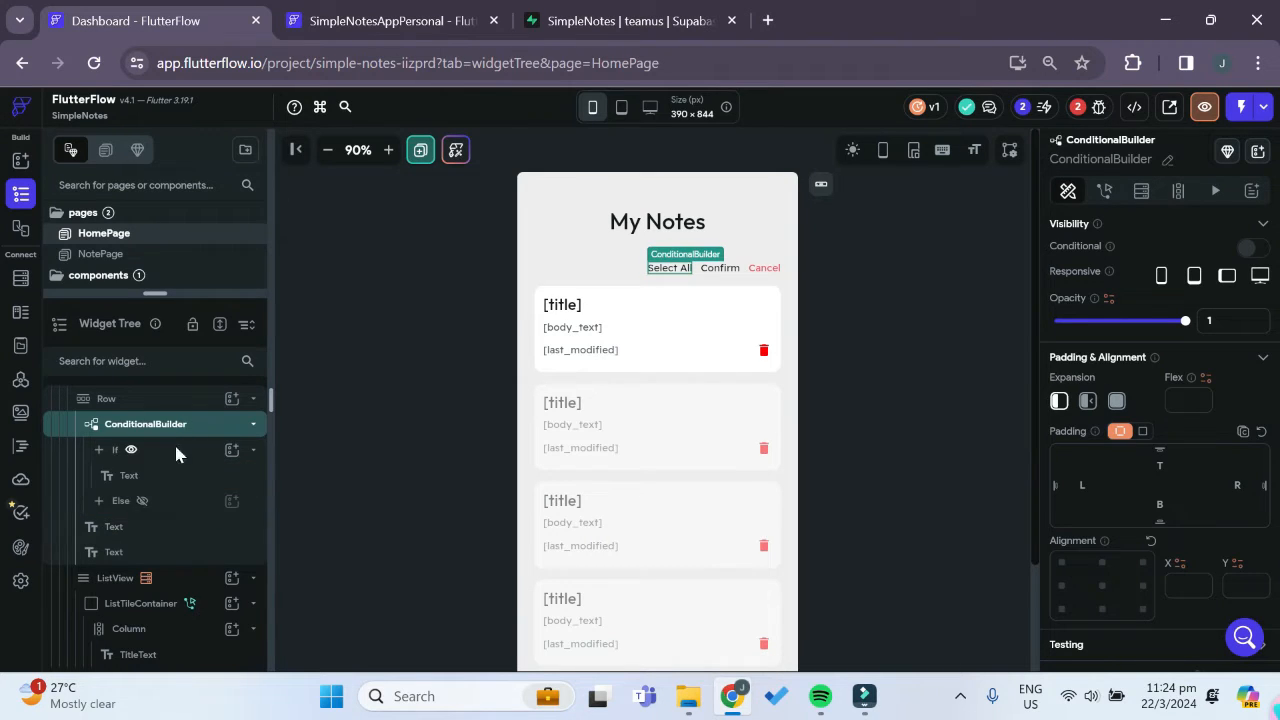
left_click(142, 501)
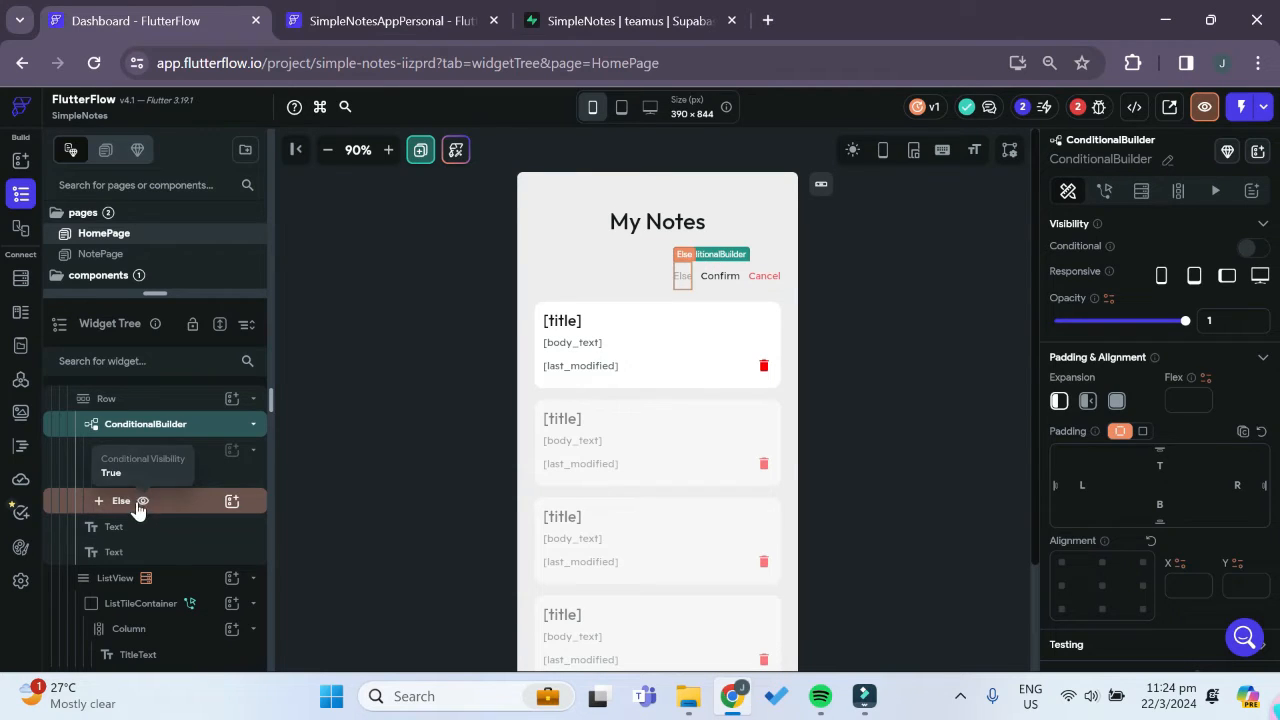
left_click(232, 501)
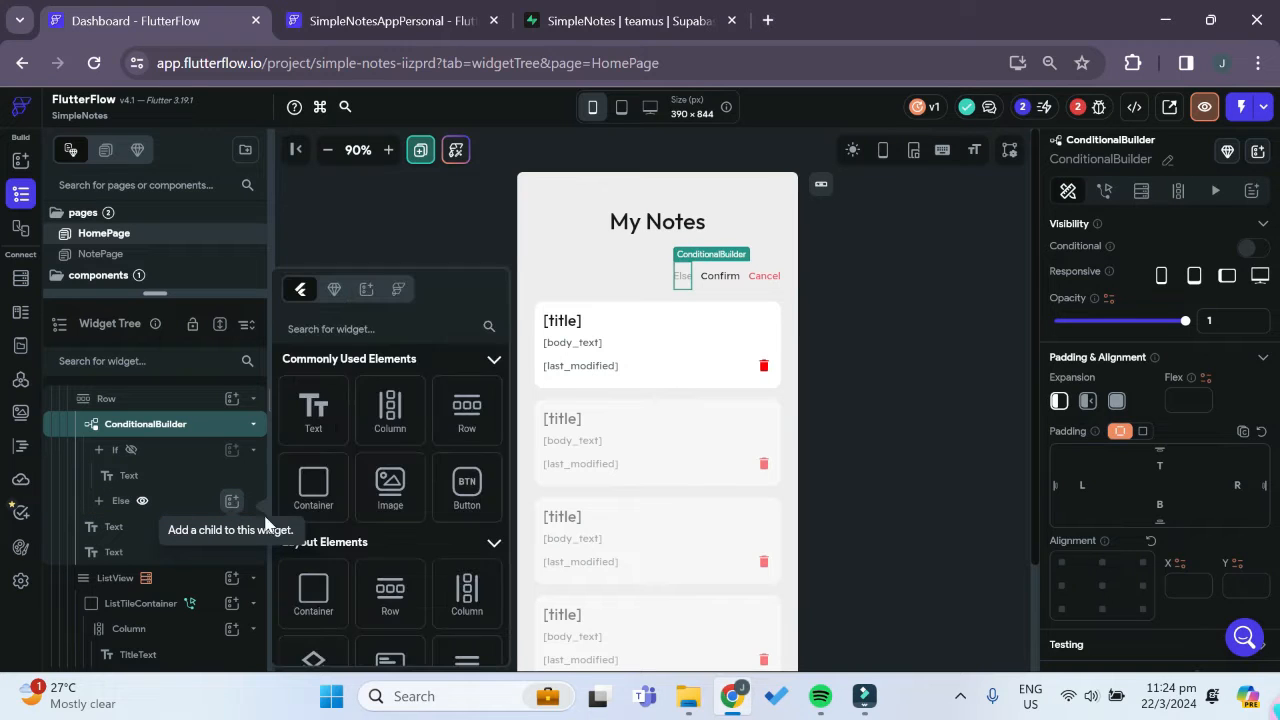
left_click(316, 424)
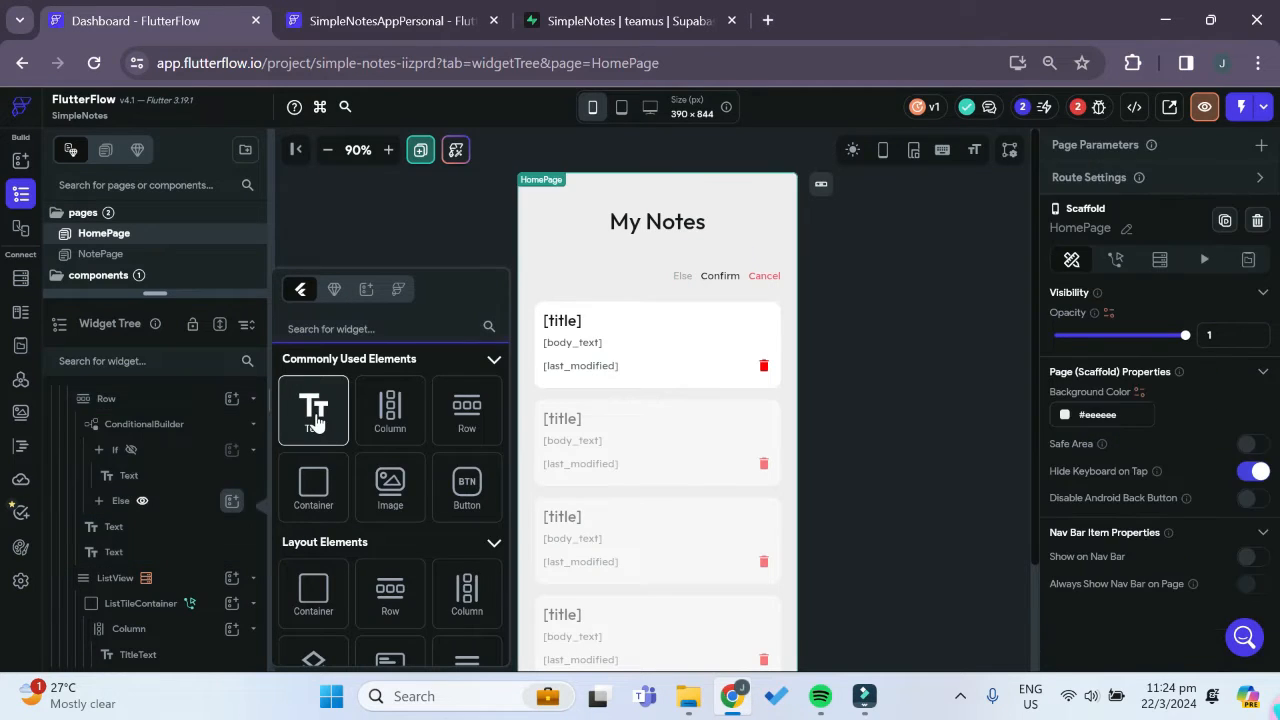
left_click(316, 424)
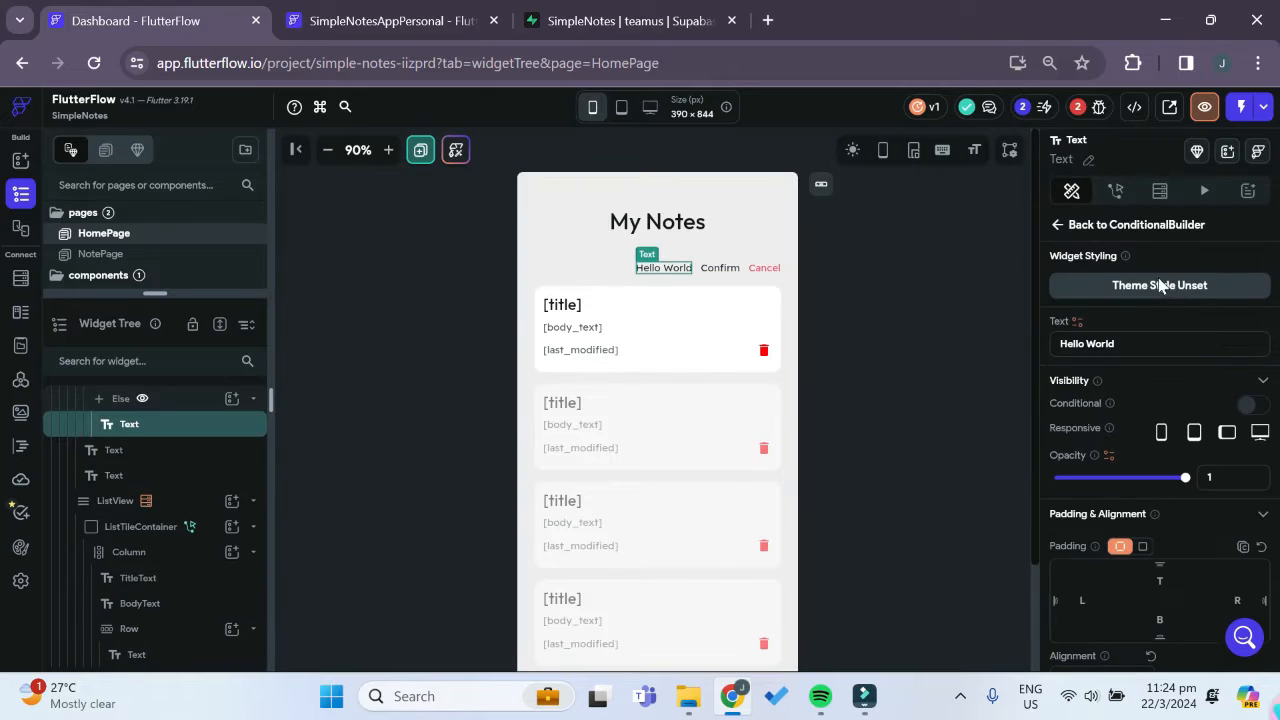
- Change the text of the Else branch's Text widget to "Deselect All"
left_click_drag(1122, 345, 1045, 348)
type("Deselect")
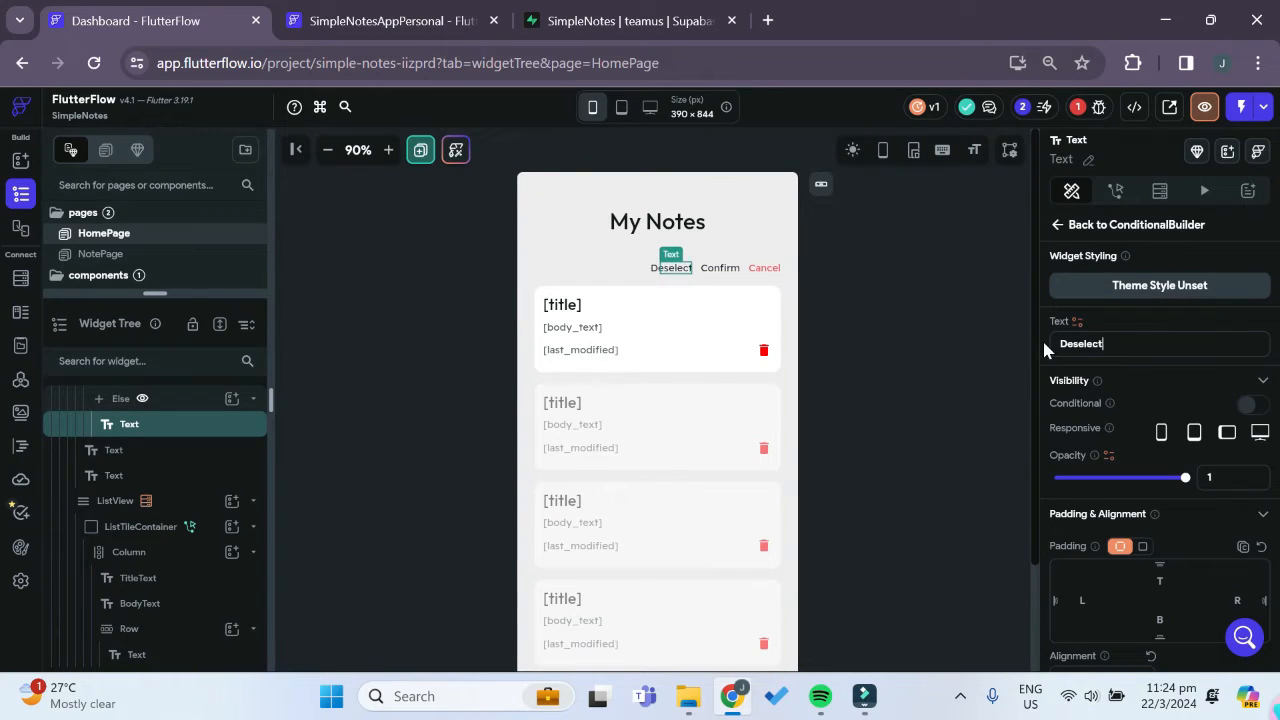
type(" All")
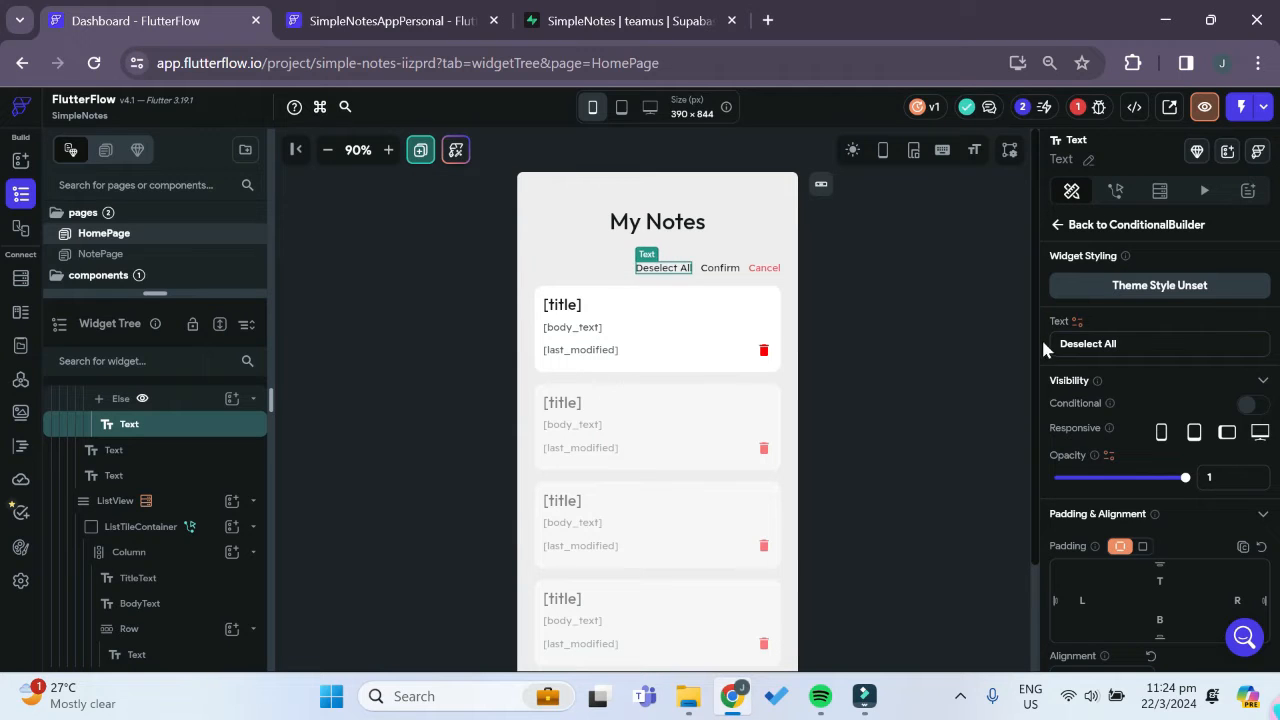
scroll(188, 490, "up", 2)
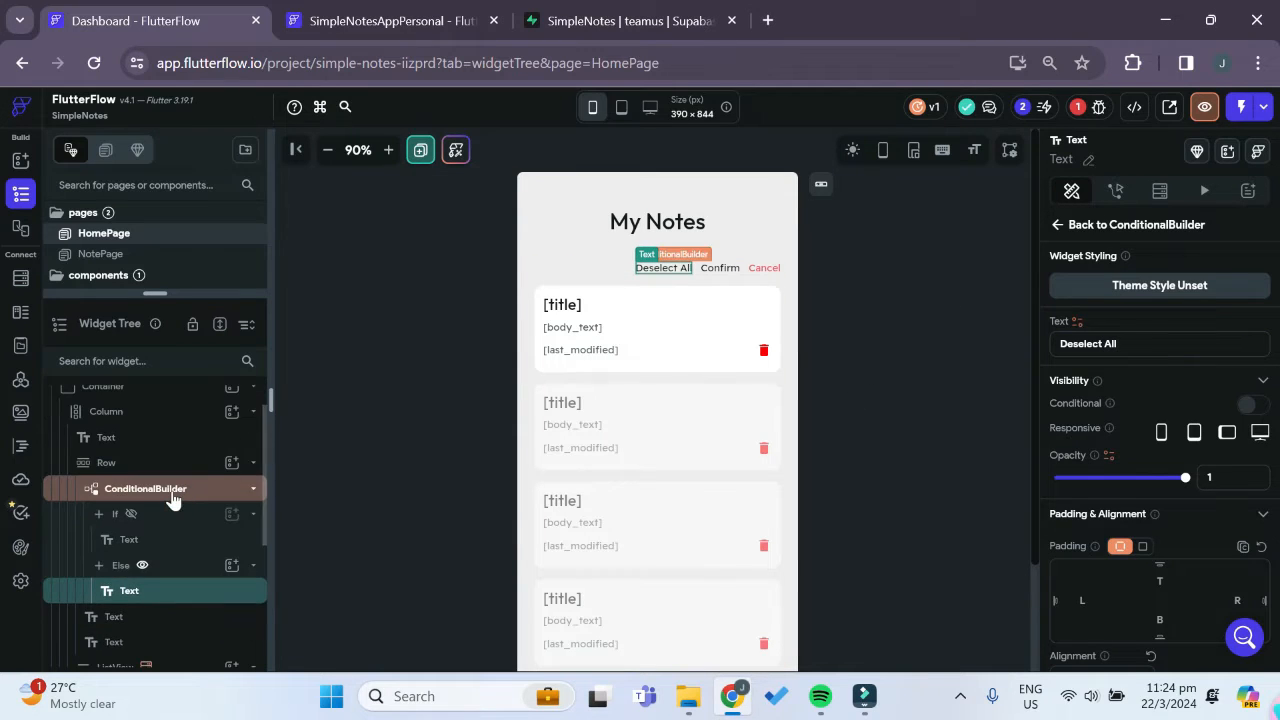
left_click(172, 495)
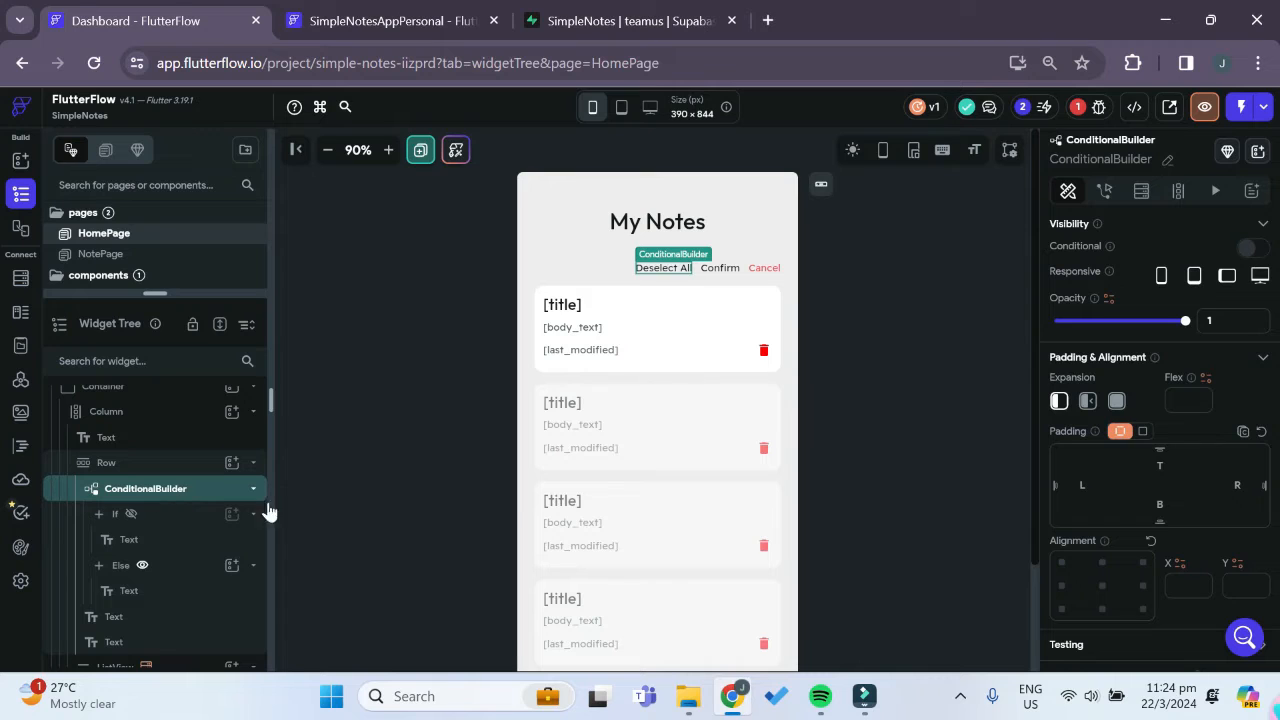
scroll(189, 462, "up", 1)
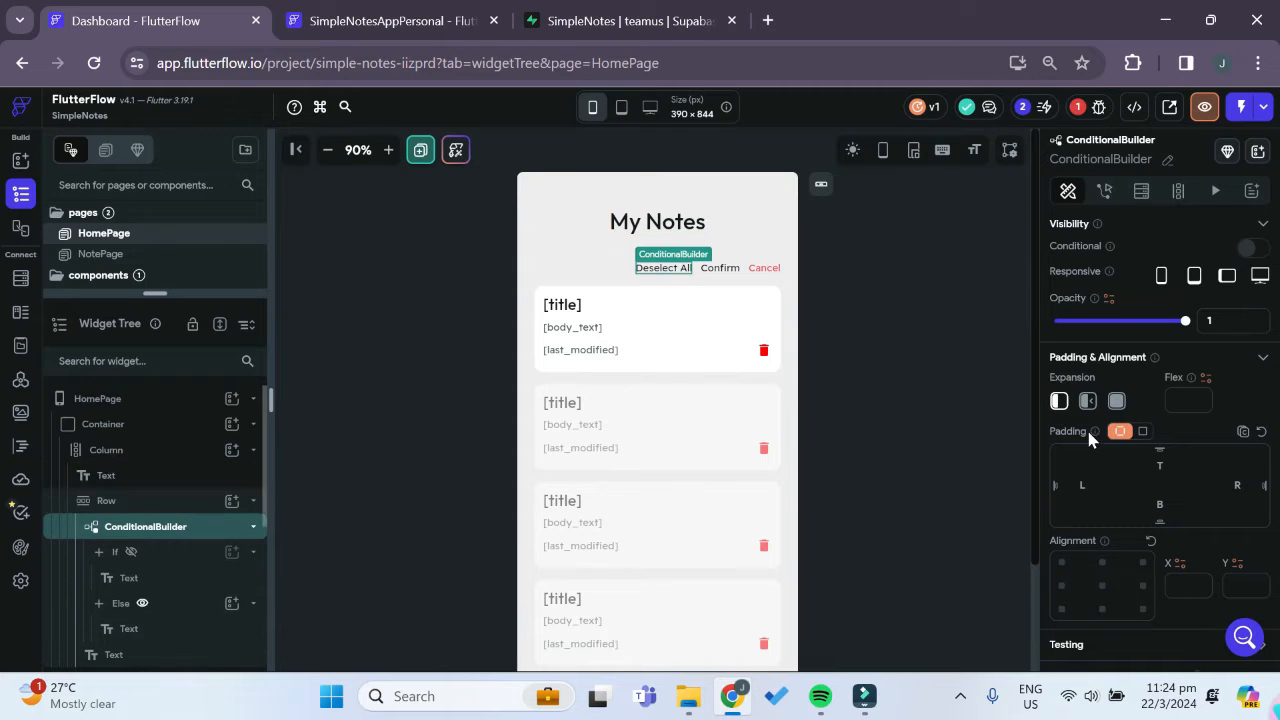
scroll(1085, 430, "down", 4)
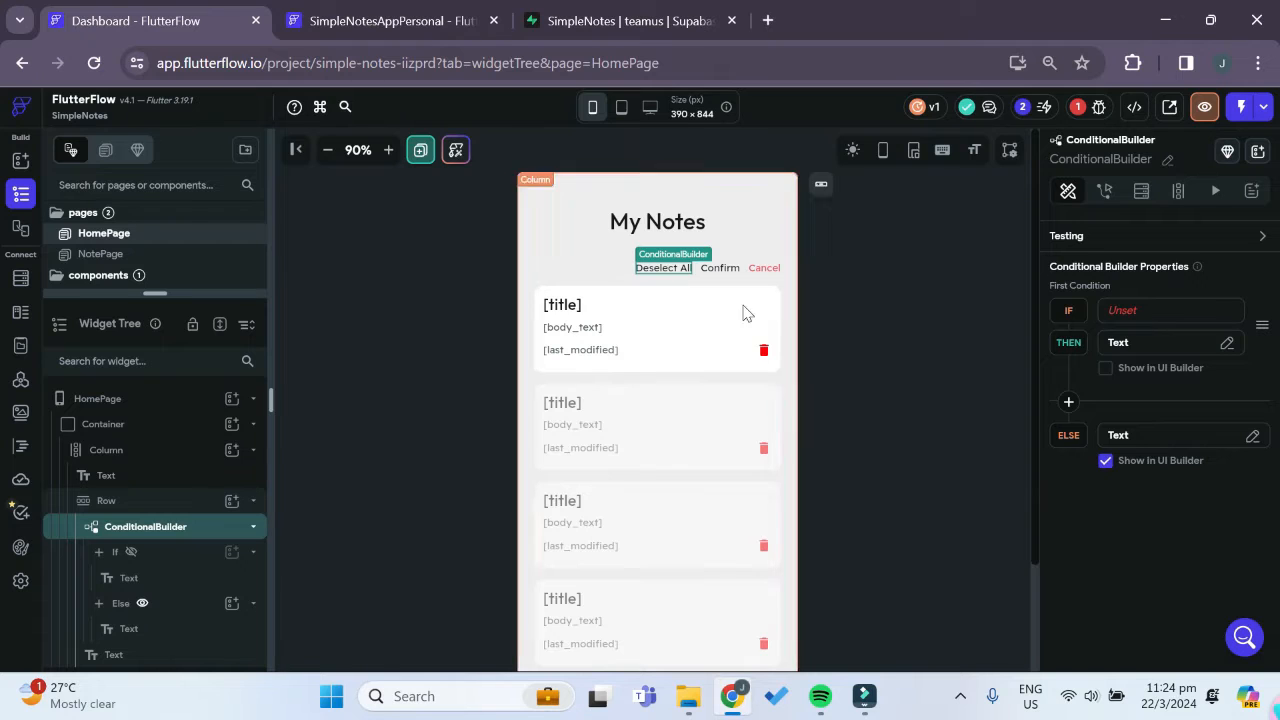
- Add a local page state variable named selectAll to HomePage, of type Boolean with an initial value of false
left_click(128, 400)
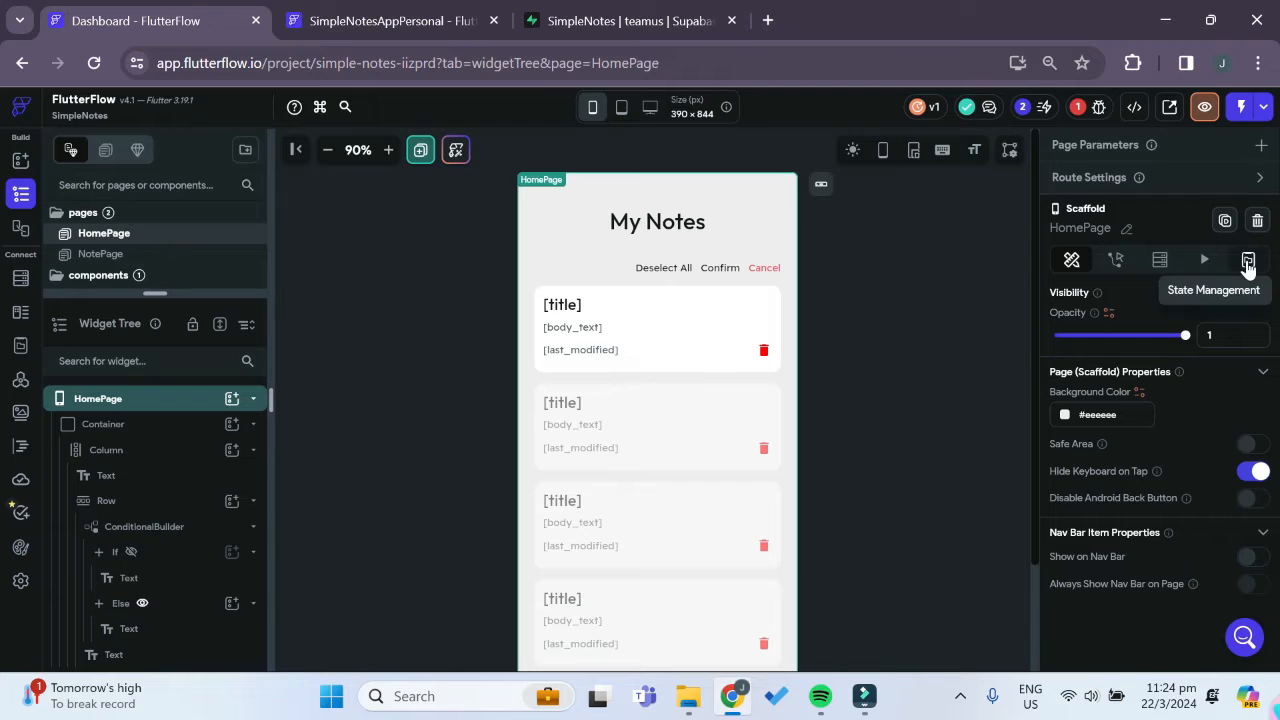
left_click(1248, 260)
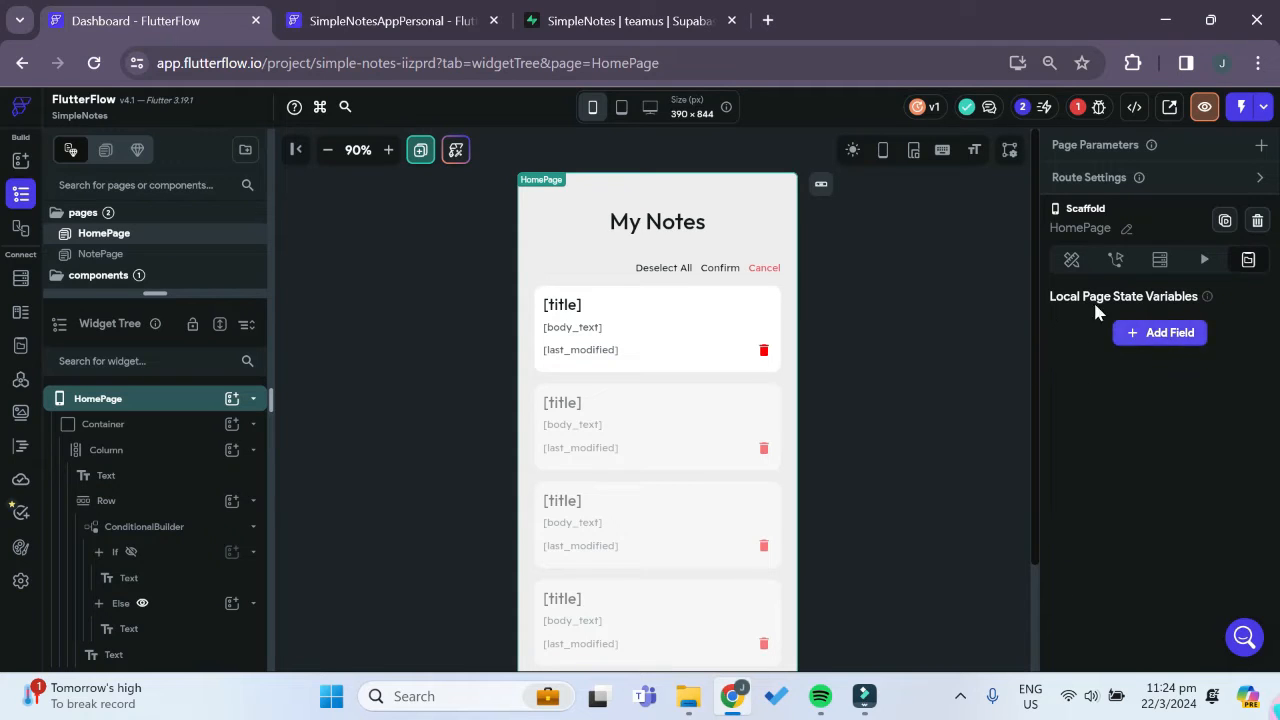
left_click(1167, 338)
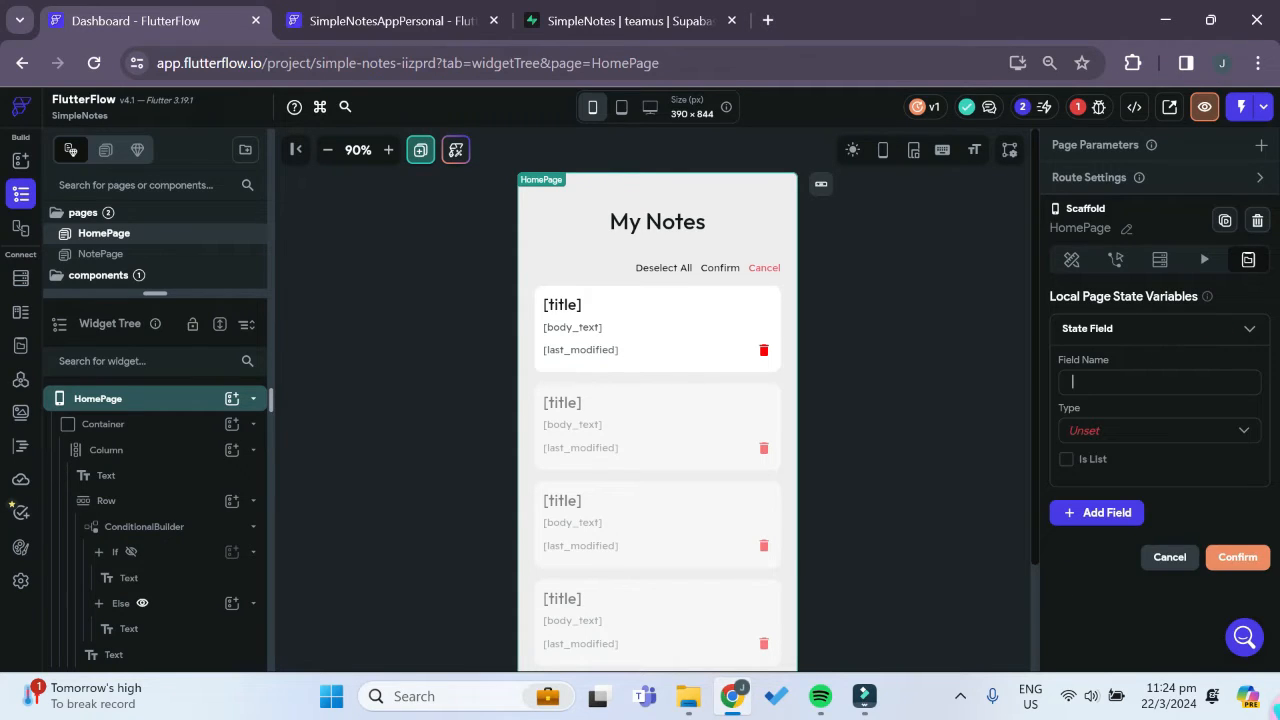
type("selectAll")
left_click(1100, 431)
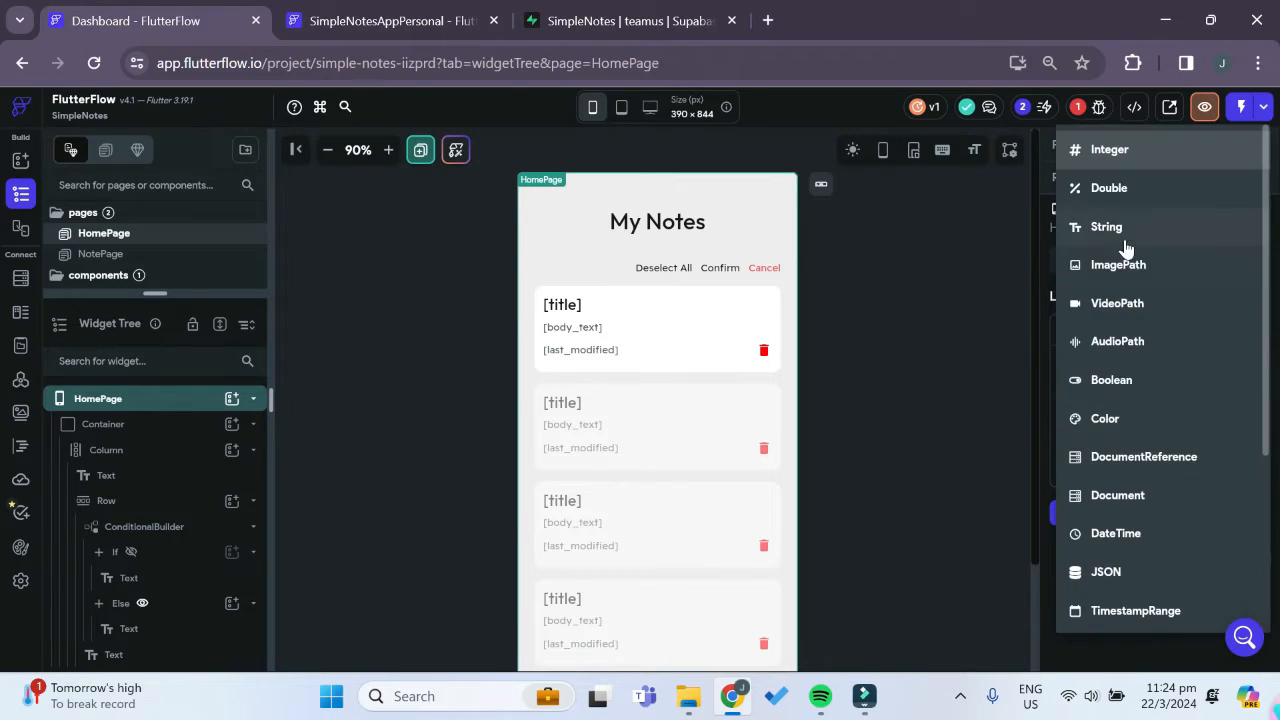
left_click(1124, 381)
left_click(1072, 507)
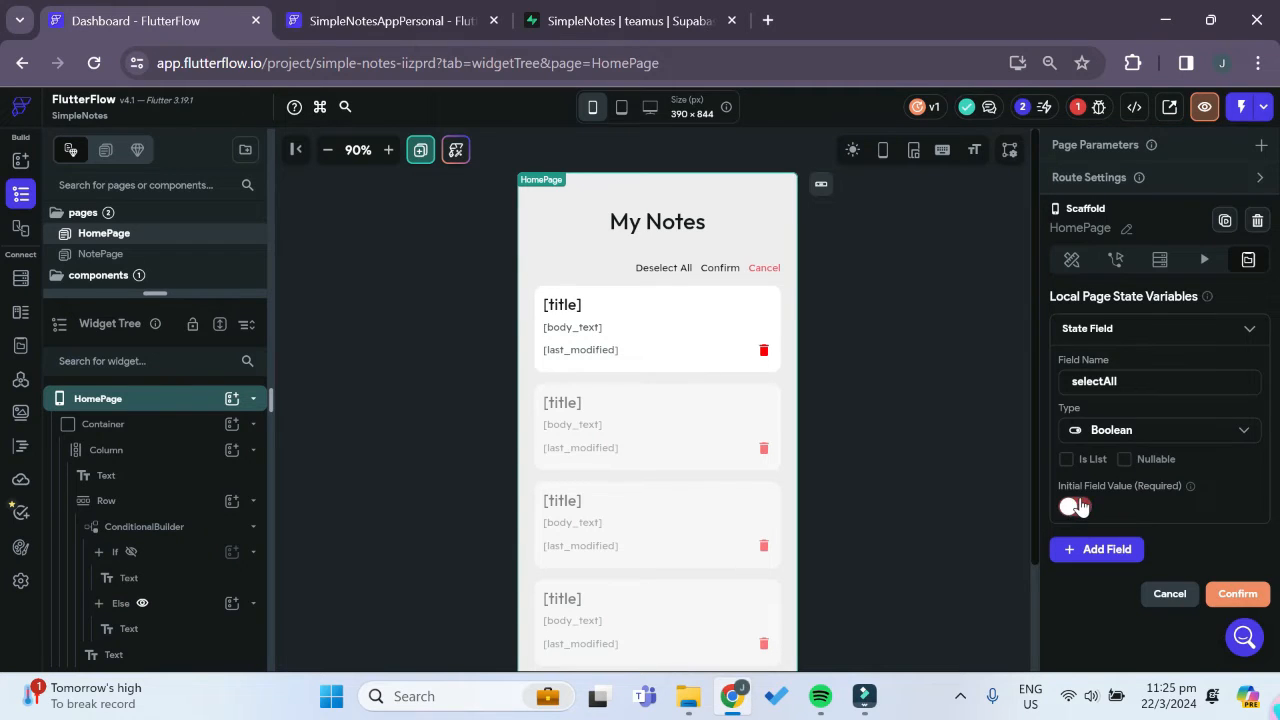
left_click(1078, 508)
left_click(1078, 508)
left_click(1238, 596)
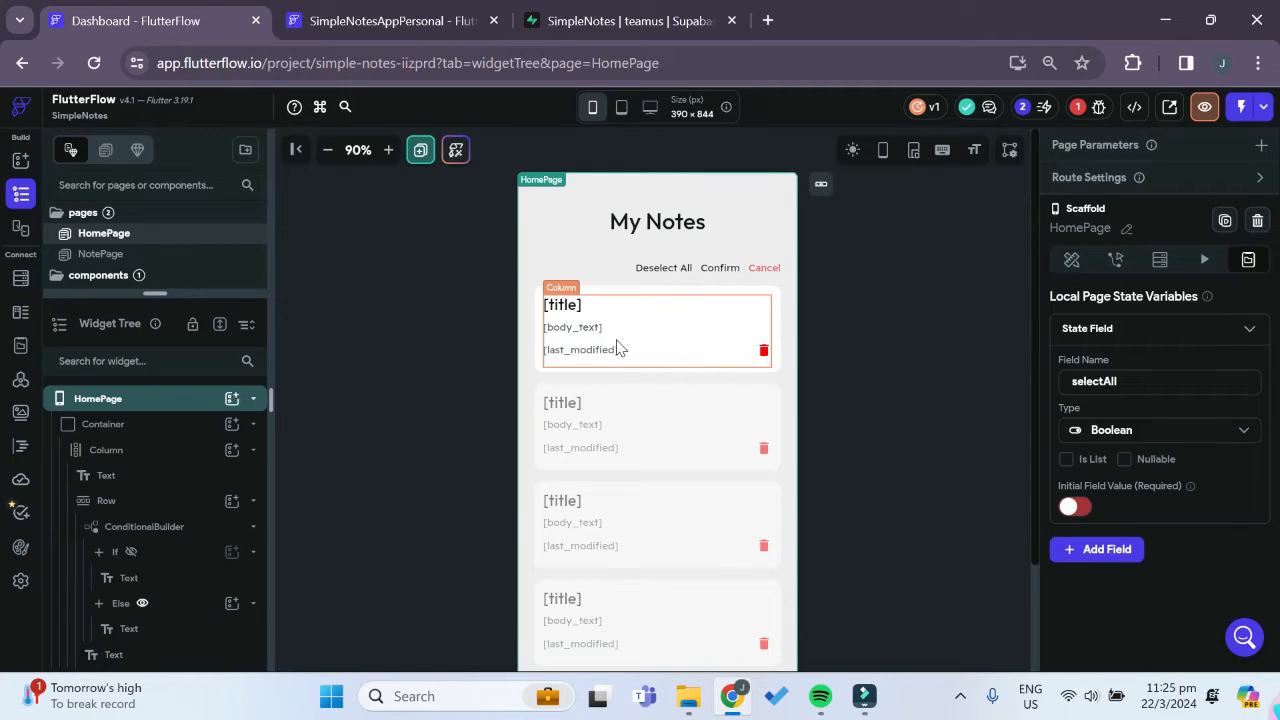
- Set the ConditionalBuilder's first IF condition to the page state variable selectAll
left_click(668, 272)
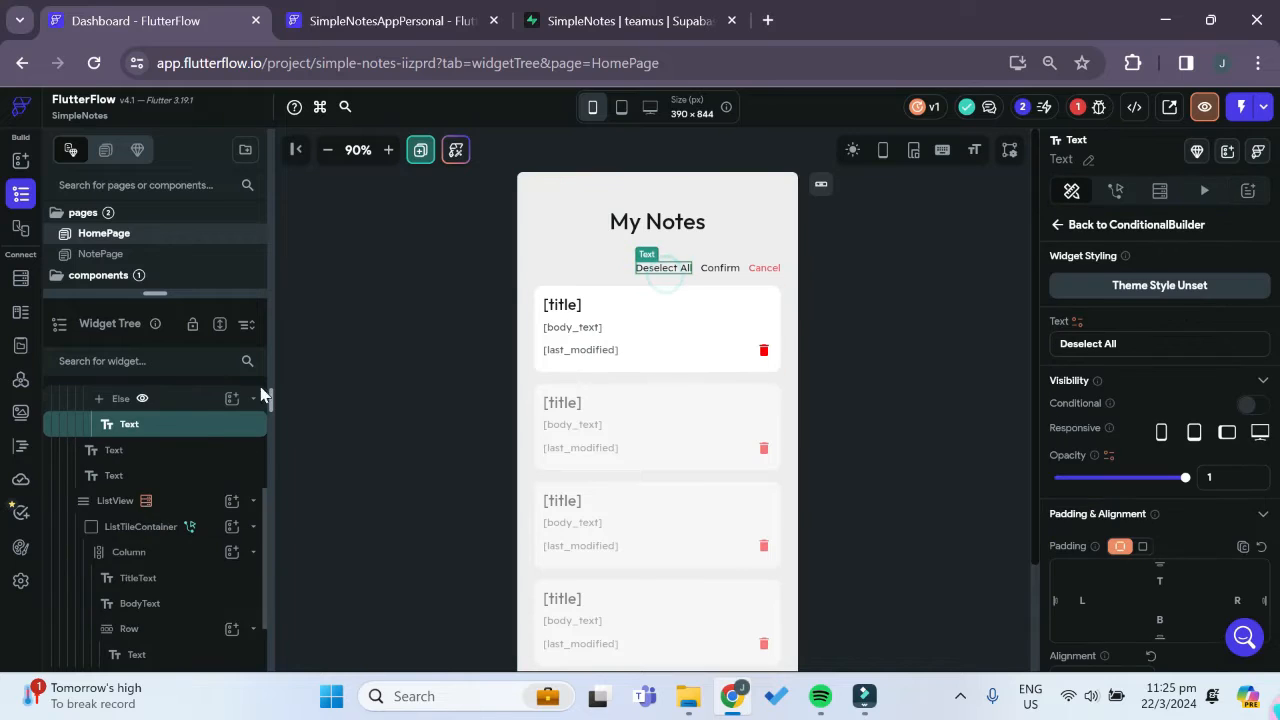
scroll(206, 449, "up", 4)
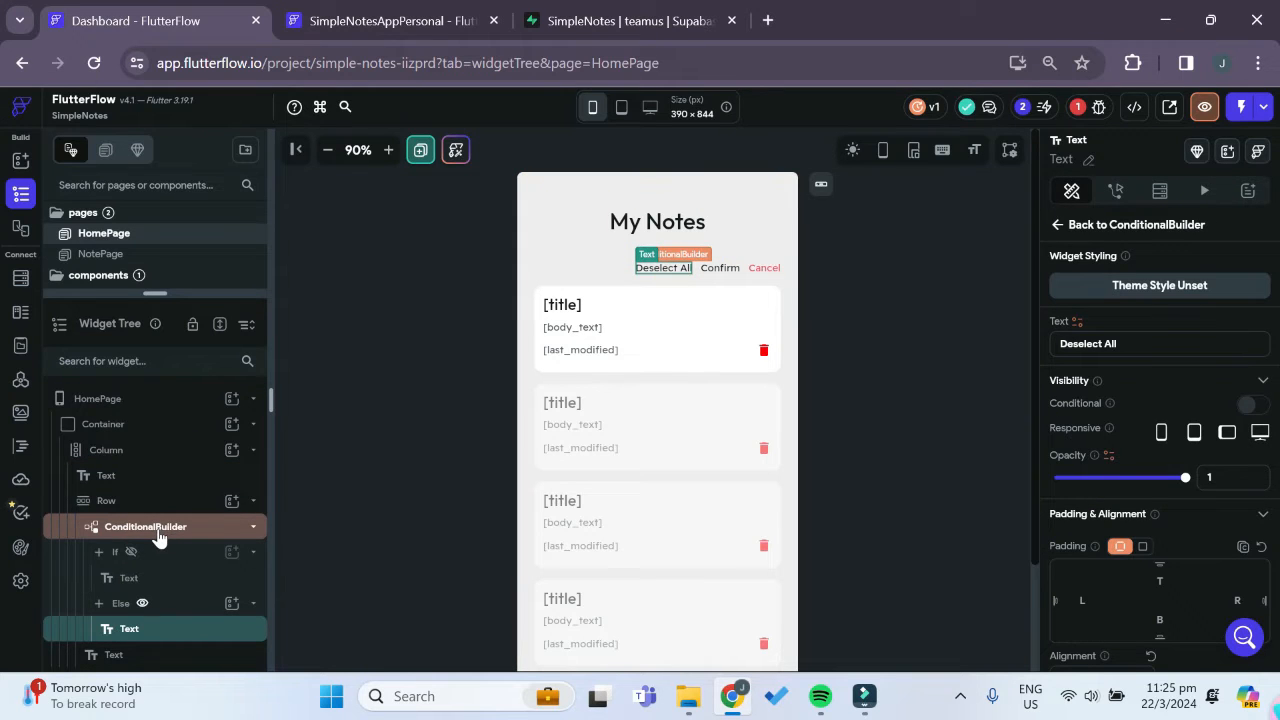
left_click(151, 534)
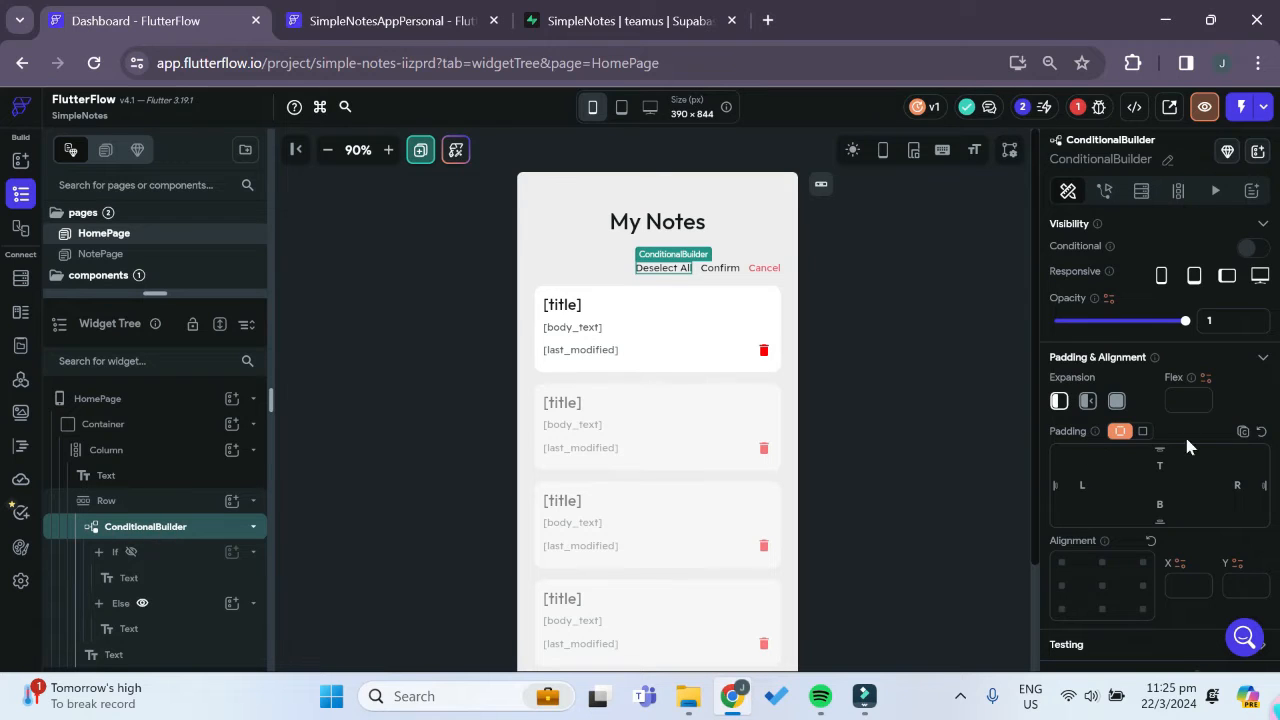
scroll(1188, 447, "down", 4)
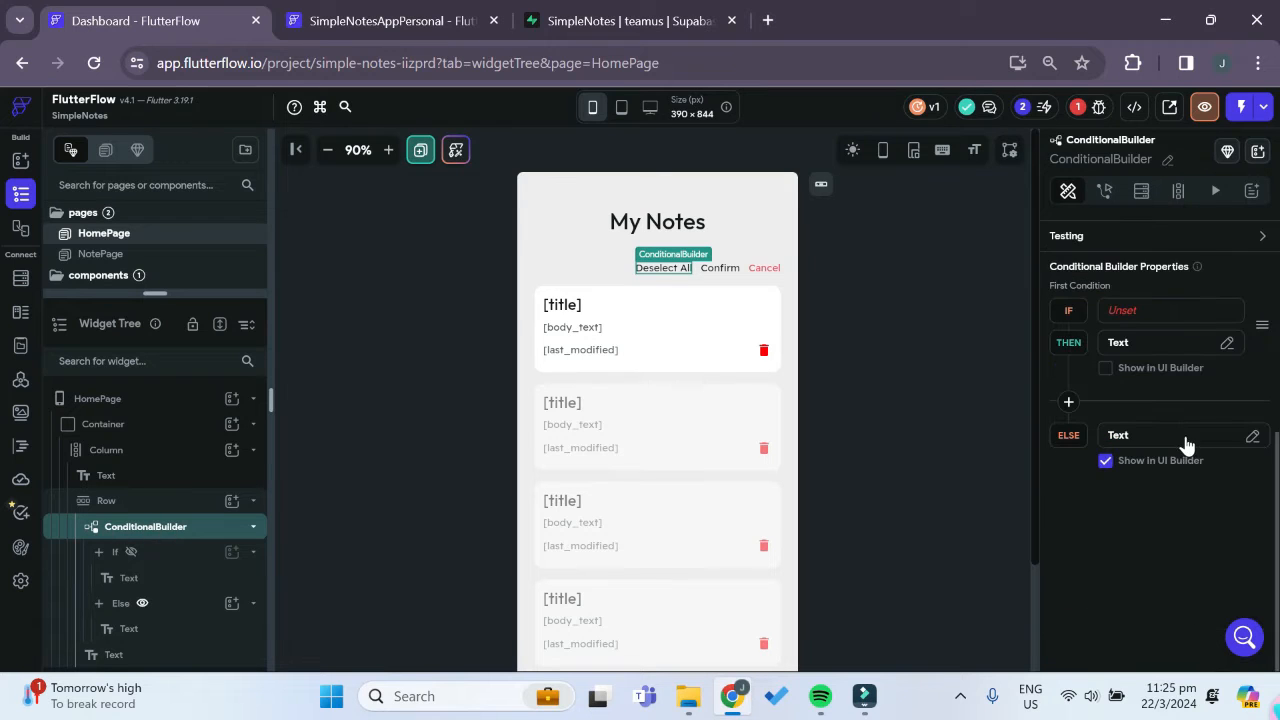
left_click(1143, 311)
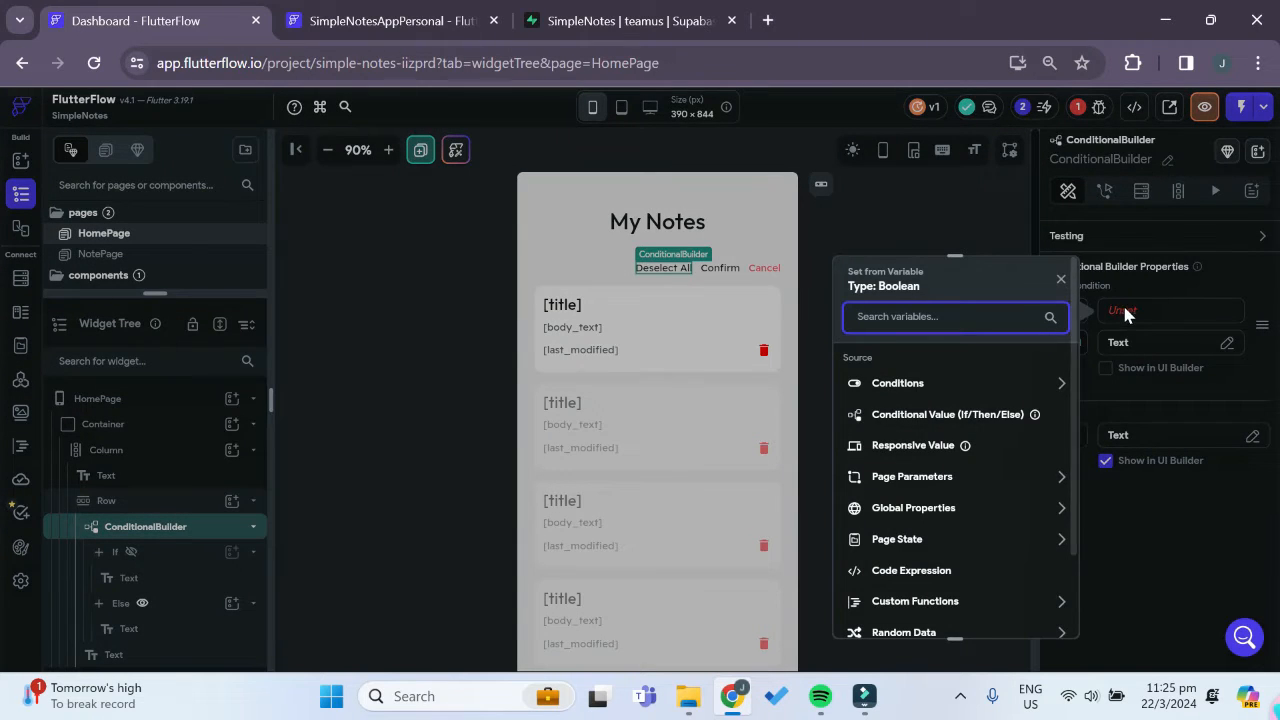
left_click(928, 549)
scroll(957, 551, "down", 1)
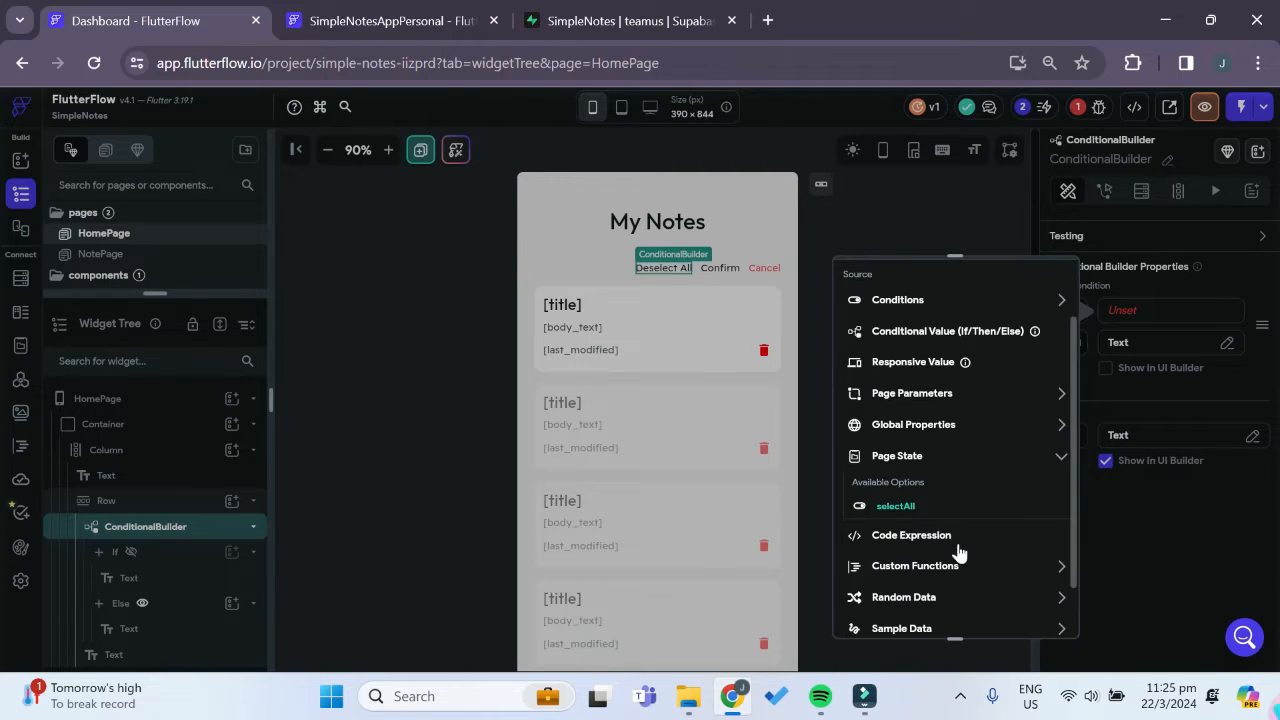
left_click(896, 507)
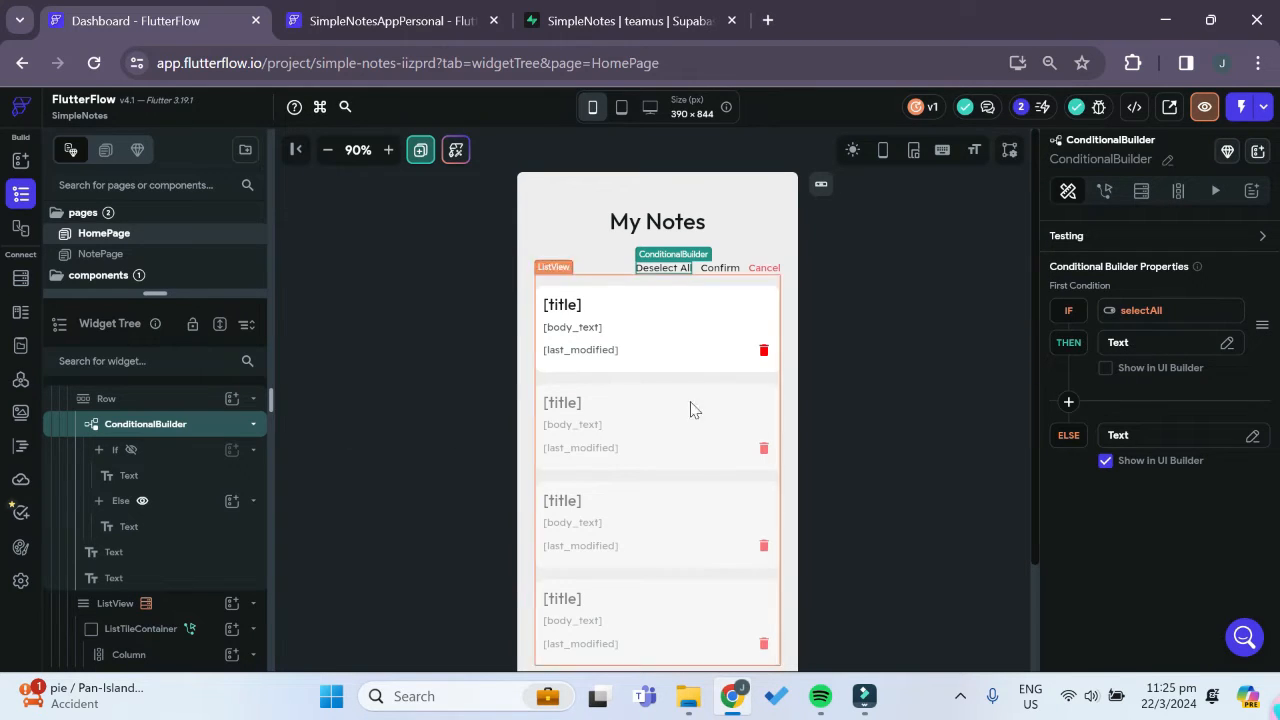
- Show the ConditionalBuilder's If branch with the Select All text on the canvas
left_click(128, 451)
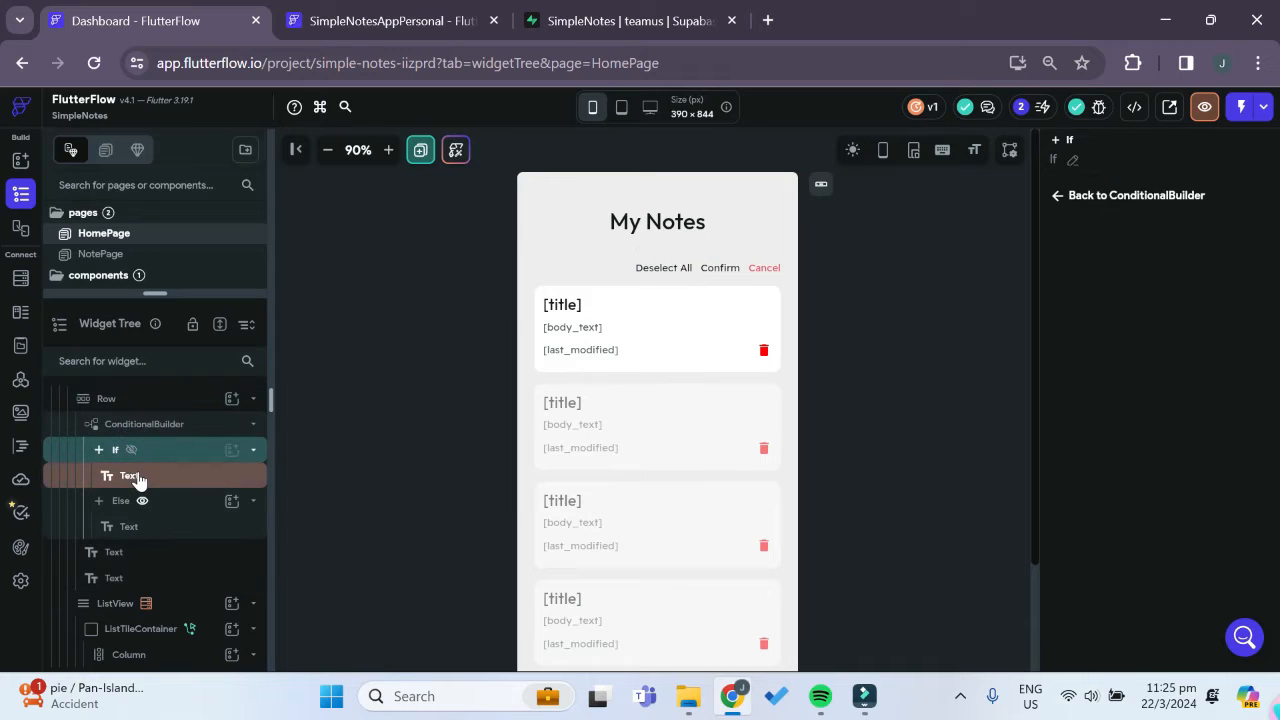
left_click(138, 476)
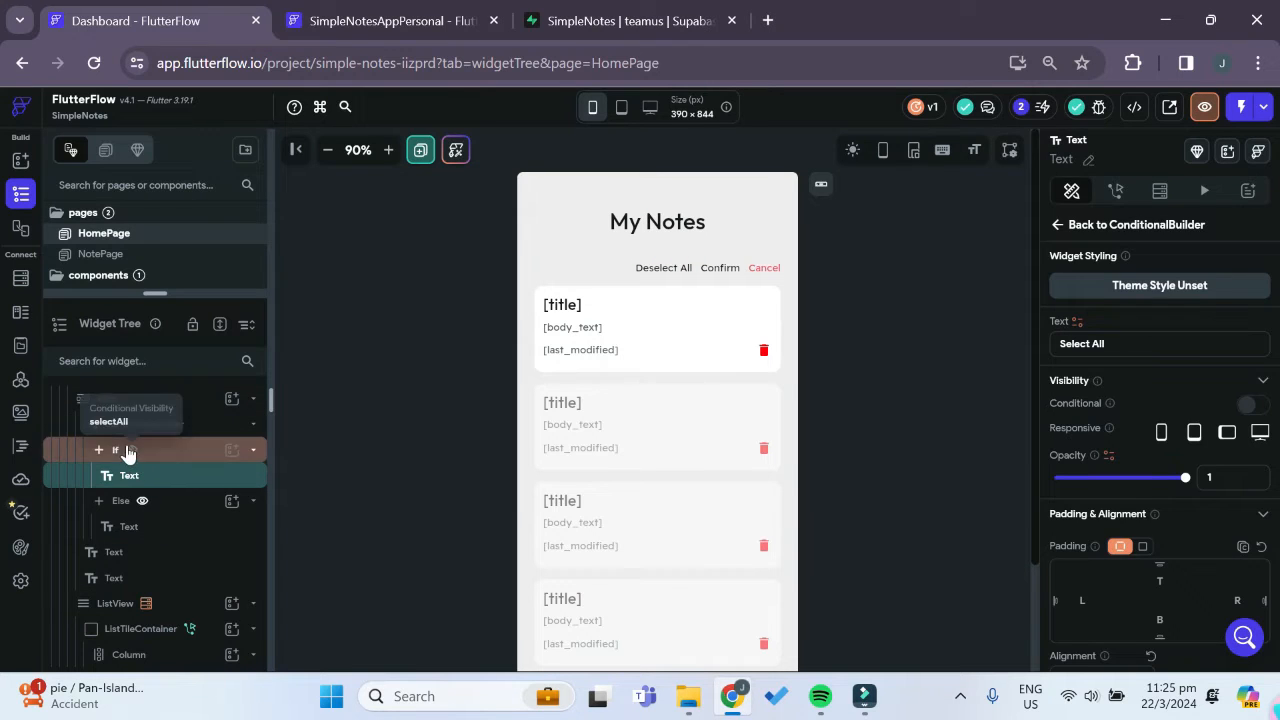
left_click(127, 449)
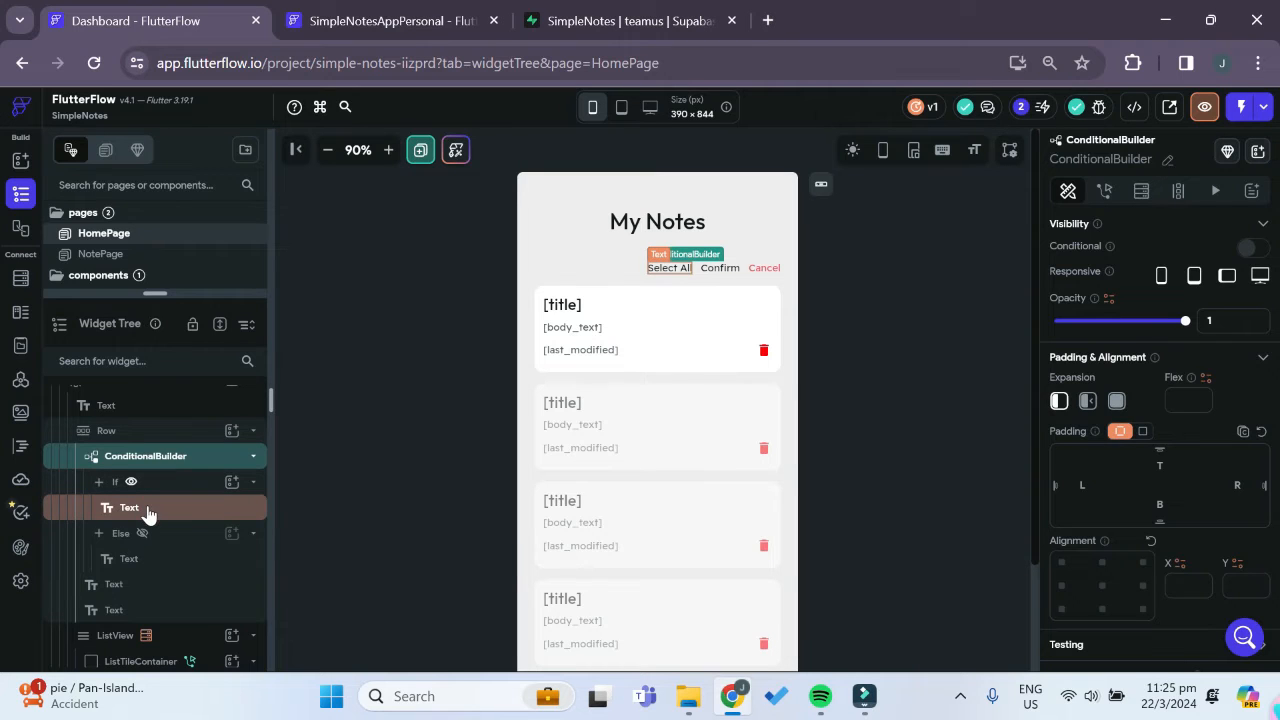
- Apply the opposite statement to the selectAll variable in the header ConditionalBuilder's first IF condition
left_click(145, 457)
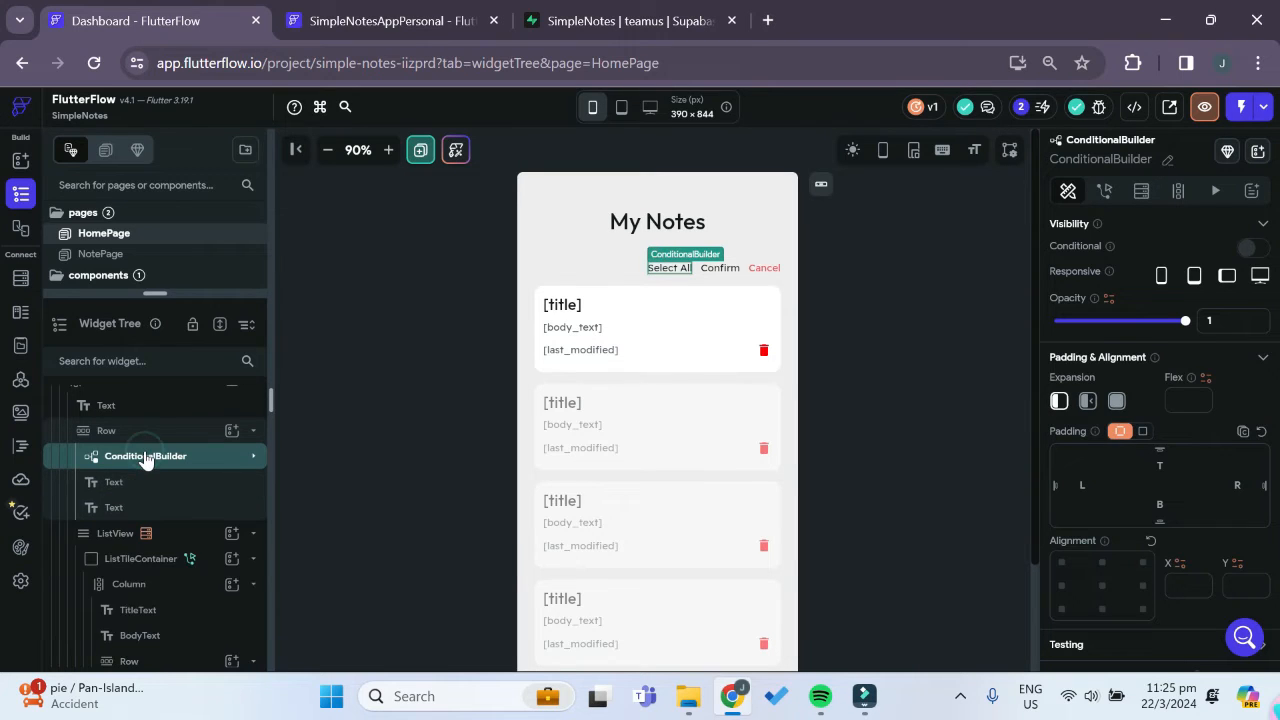
left_click(145, 457)
scroll(1234, 410, "down", 5)
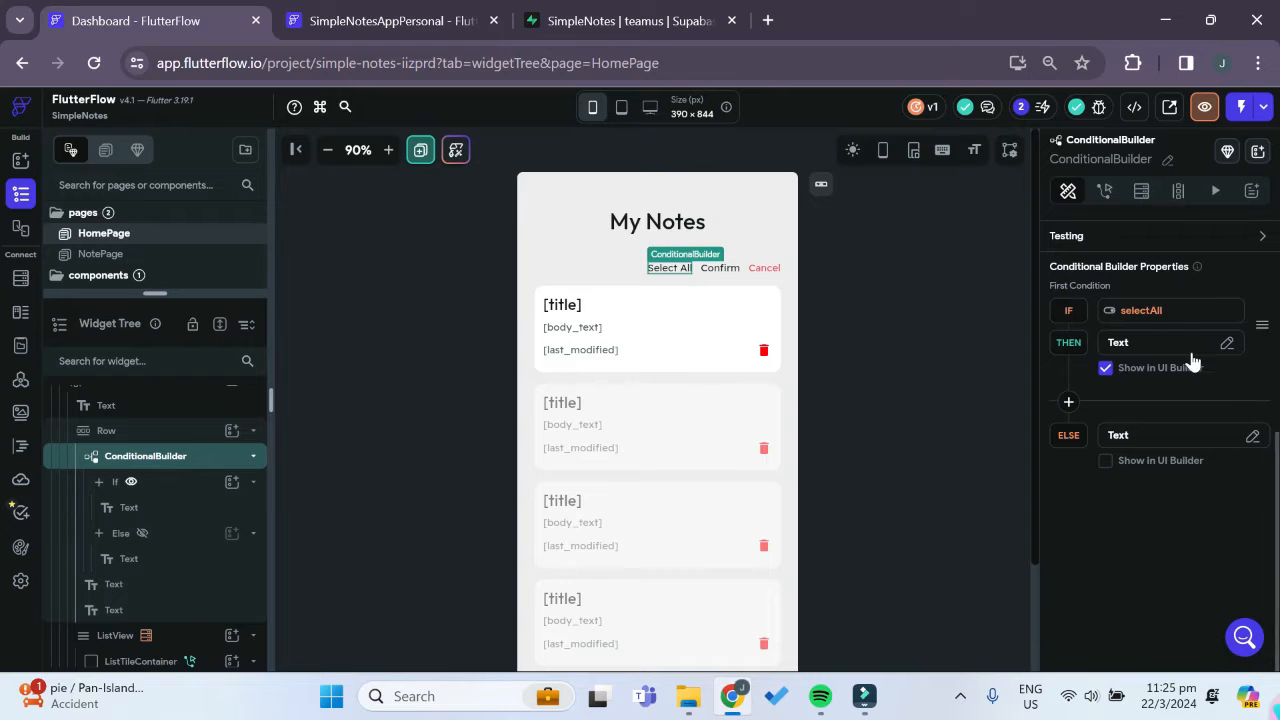
left_click(1160, 311)
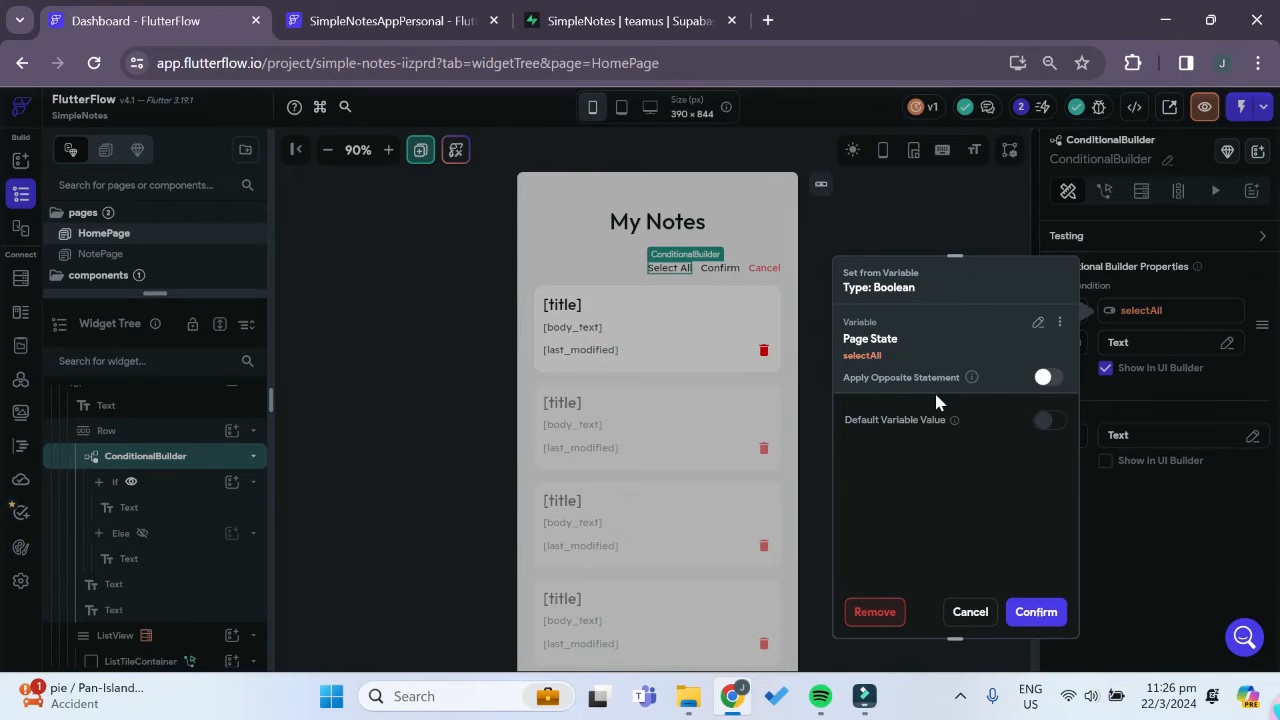
left_click(1046, 379)
left_click(1057, 606)
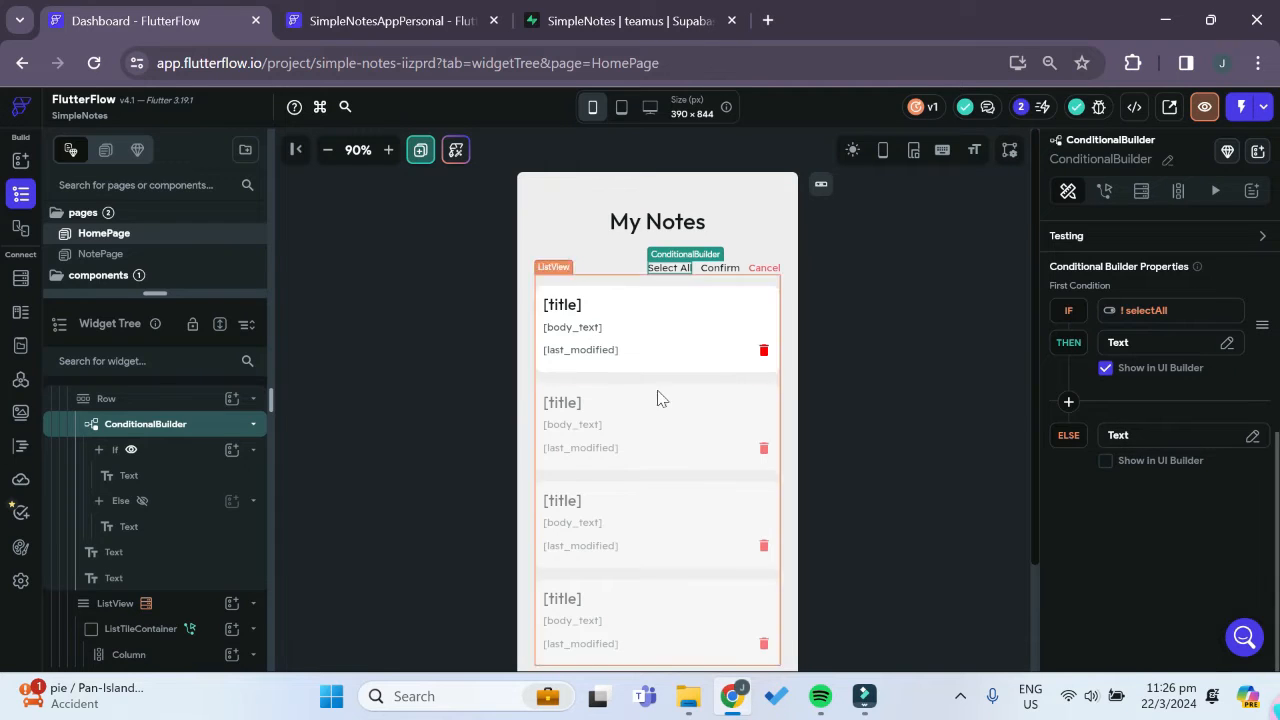
- Preview the header ConditionalBuilder's Else branch on the canvas, return to its If branch, and deselect the widget
left_click(1105, 461)
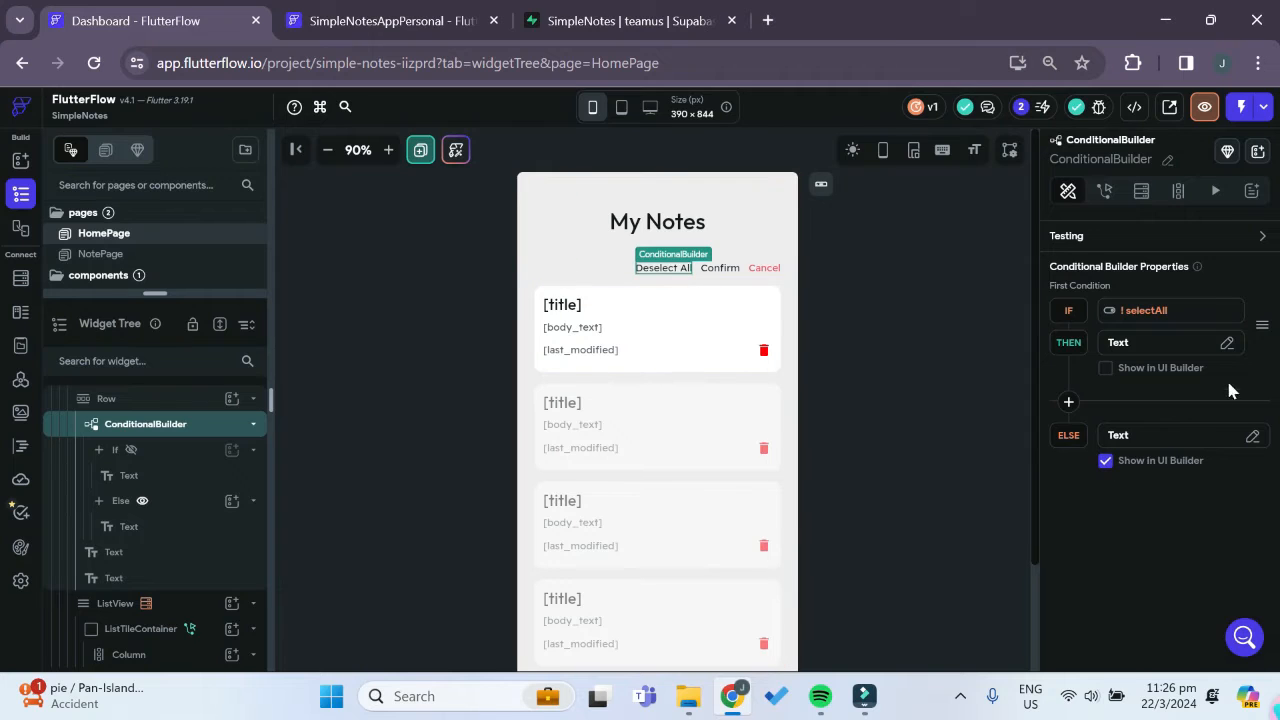
left_click(1105, 368)
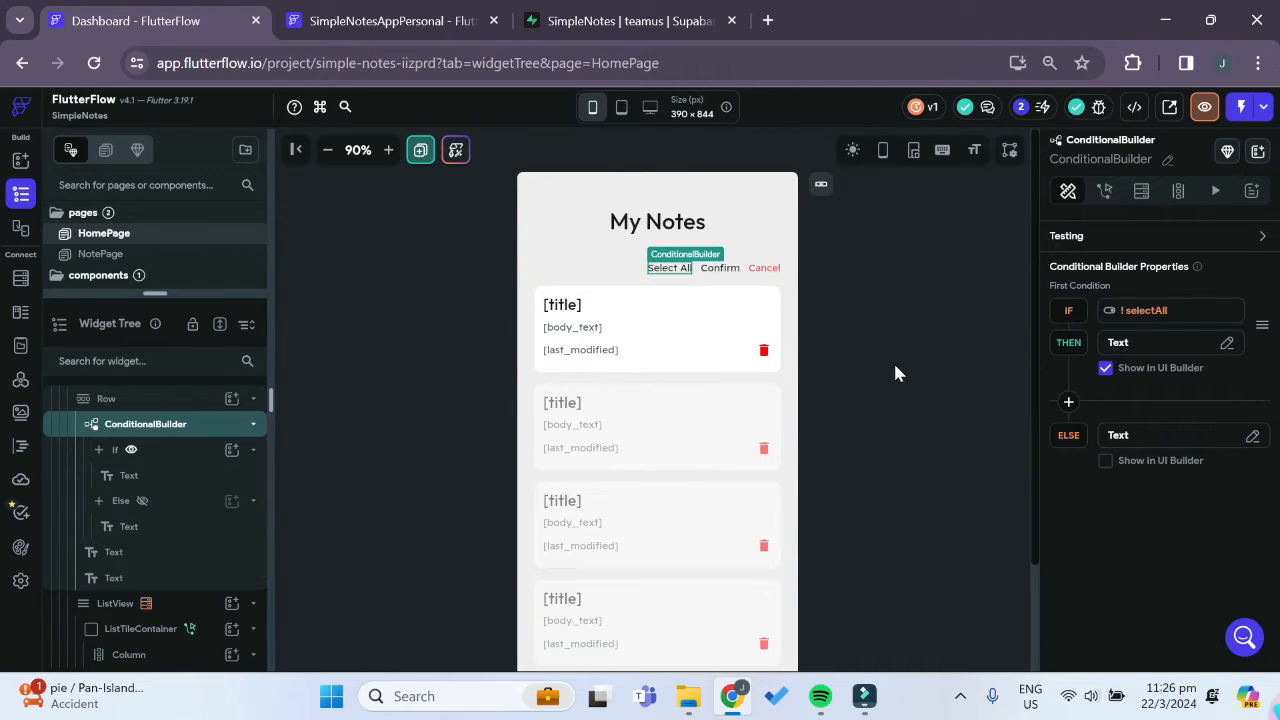
left_click(845, 364)
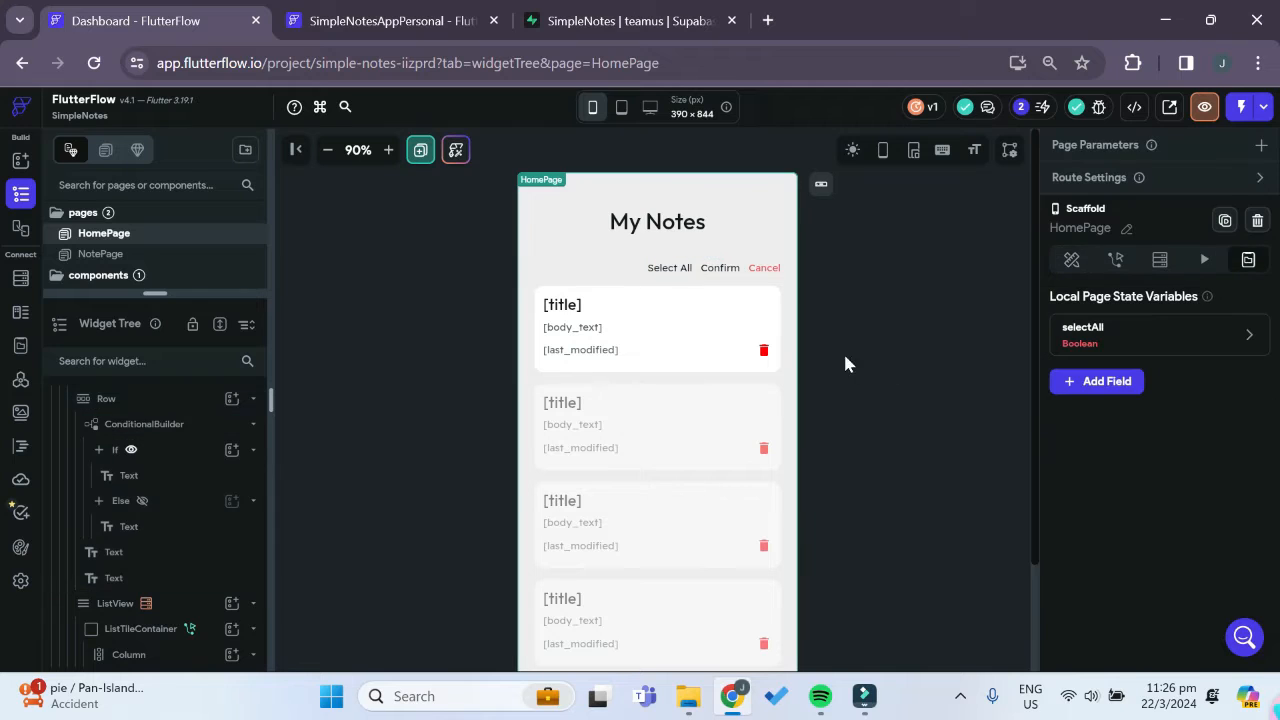
- Wrap the red delete icon in the note tile's bottom row in a ConditionalBuilder
left_click(757, 337)
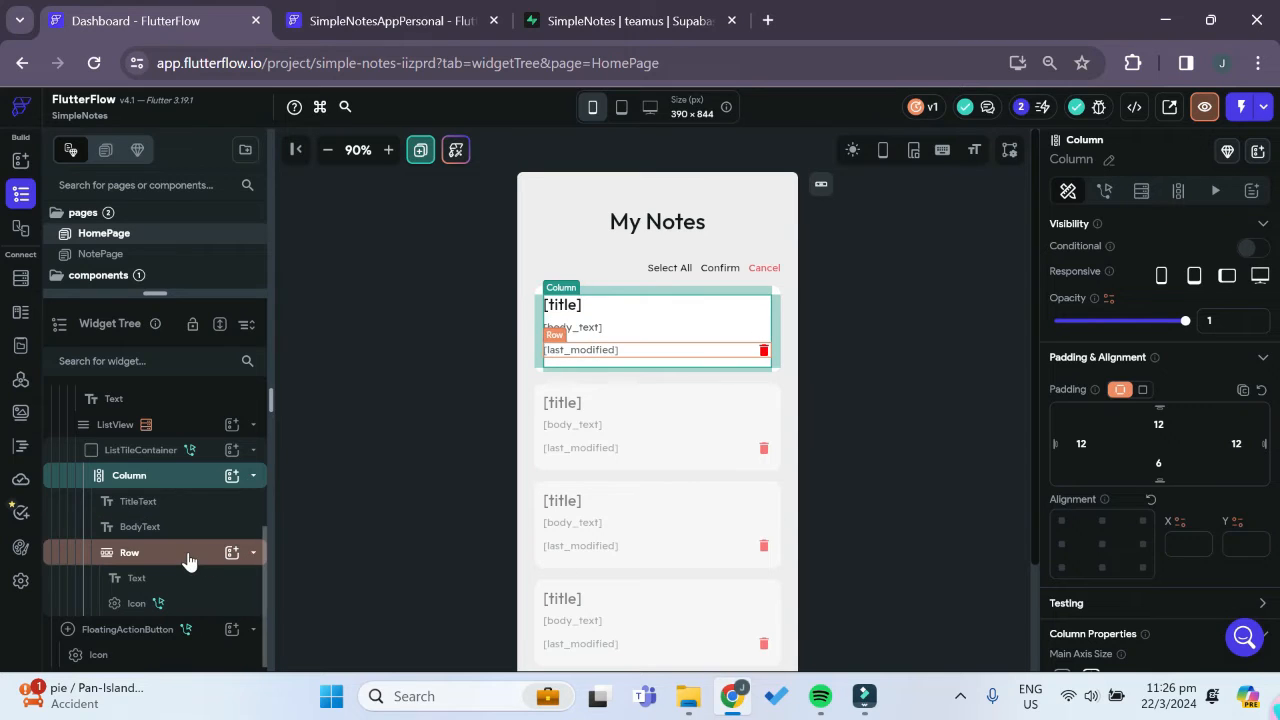
right_click(140, 612)
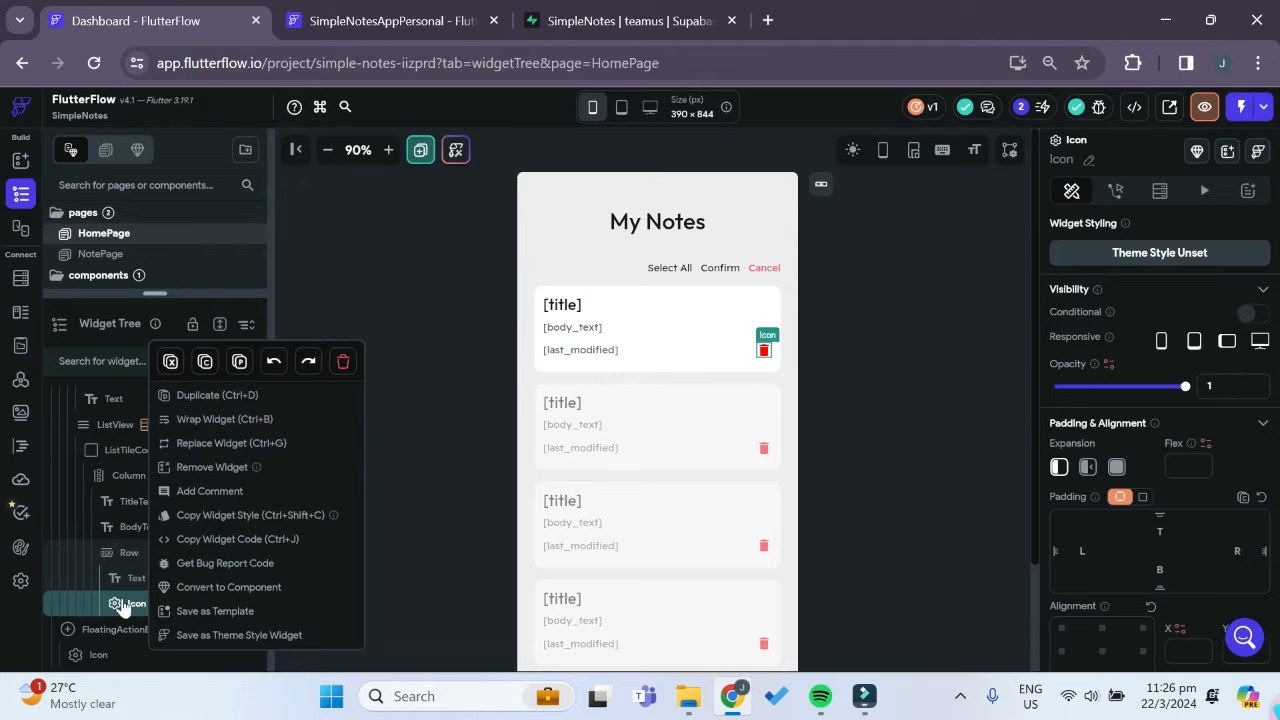
left_click(211, 421)
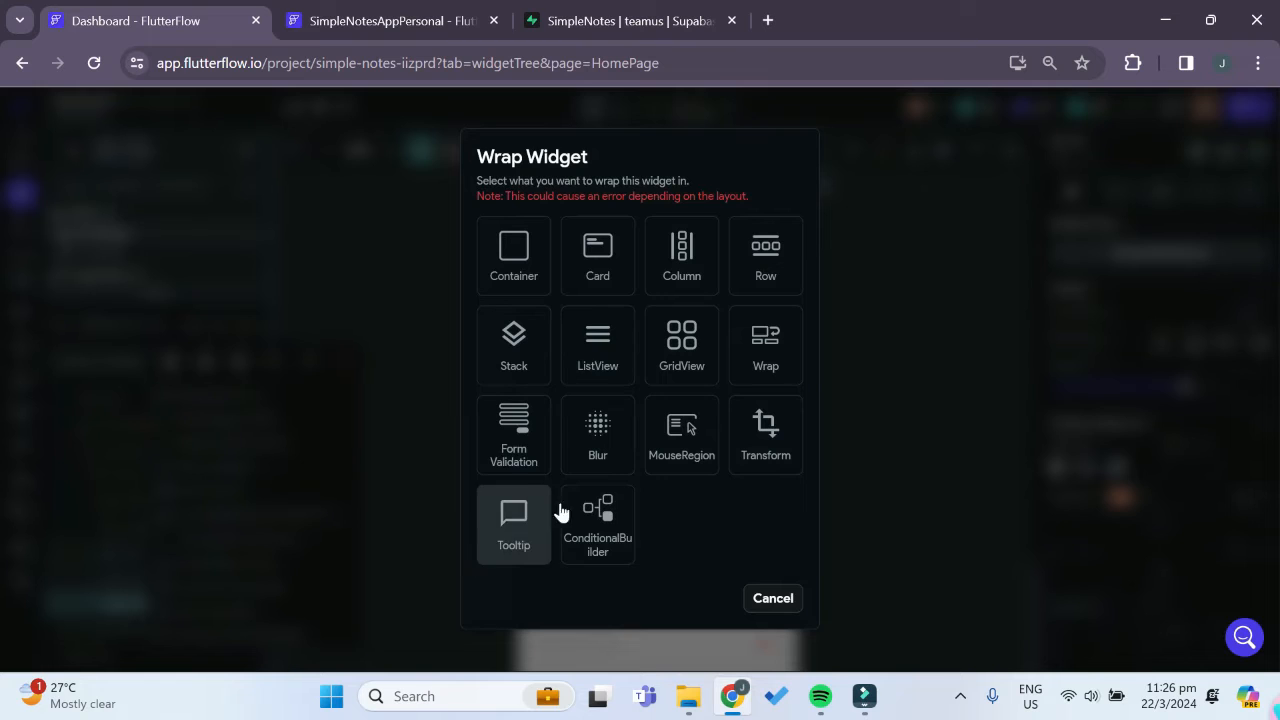
left_click(580, 522)
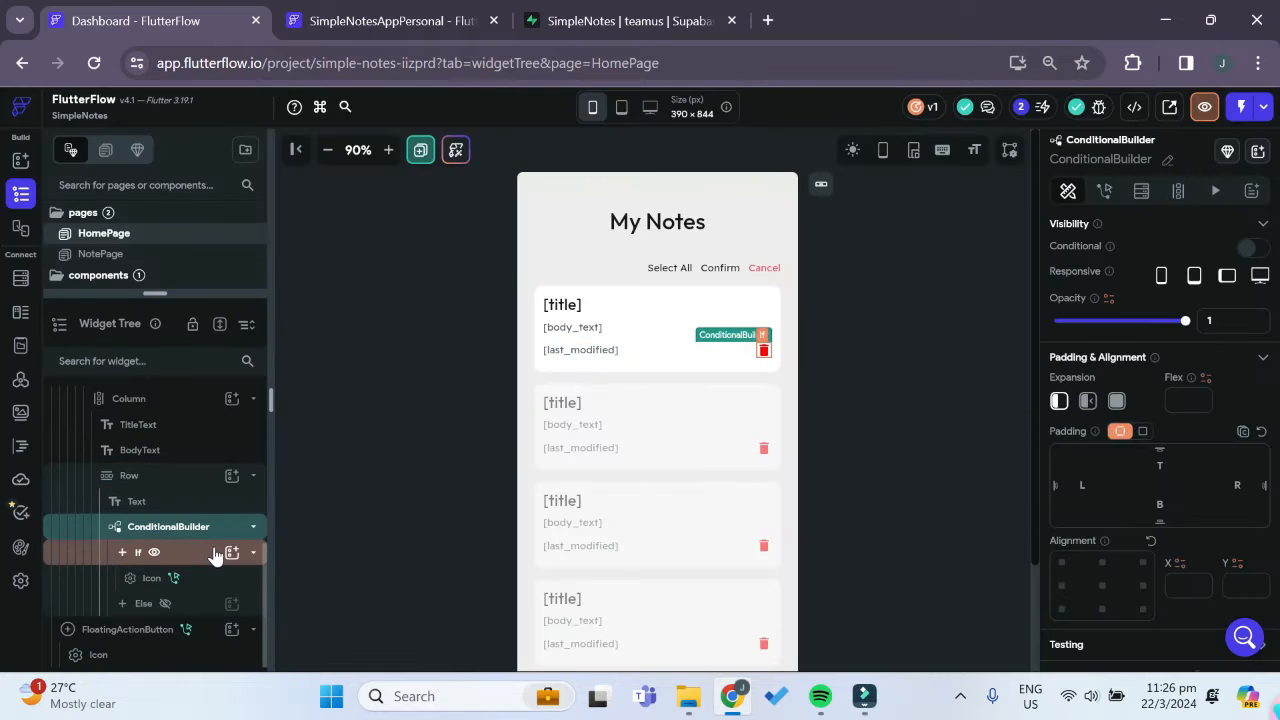
- Show the new ConditionalBuilder's Else branch on the canvas and add an Icon widget to it
left_click(167, 604)
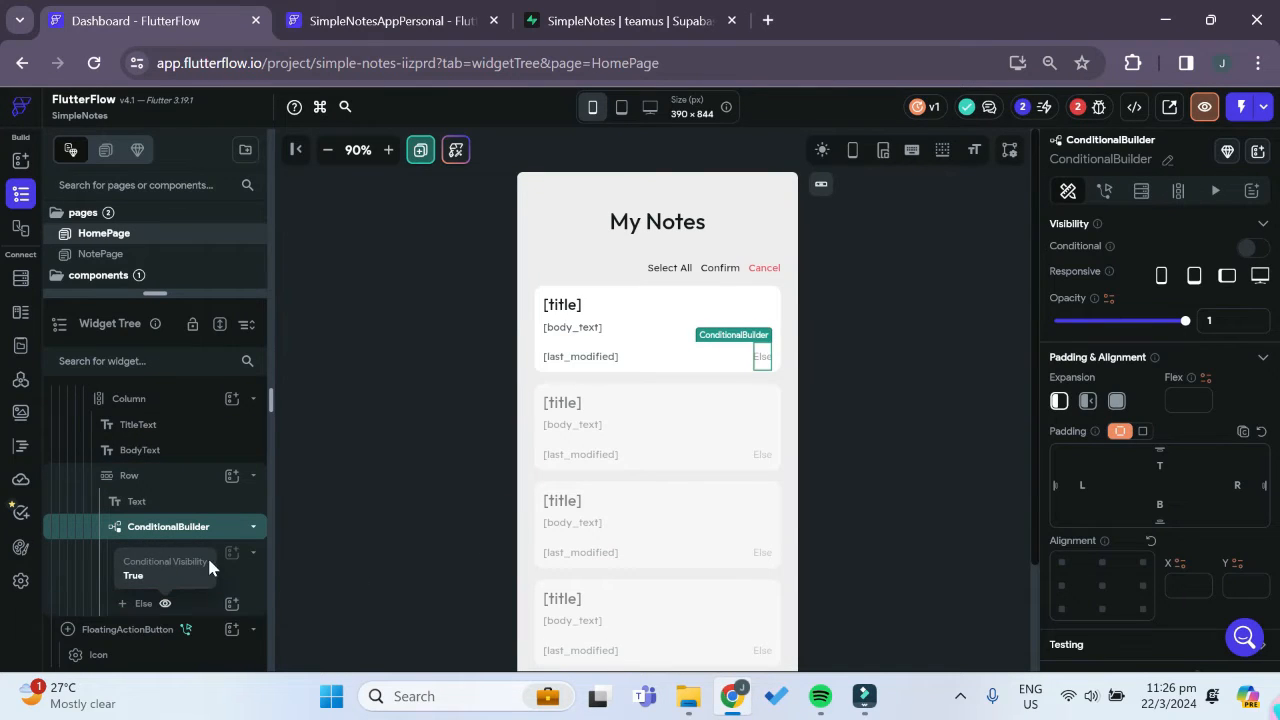
left_click(232, 603)
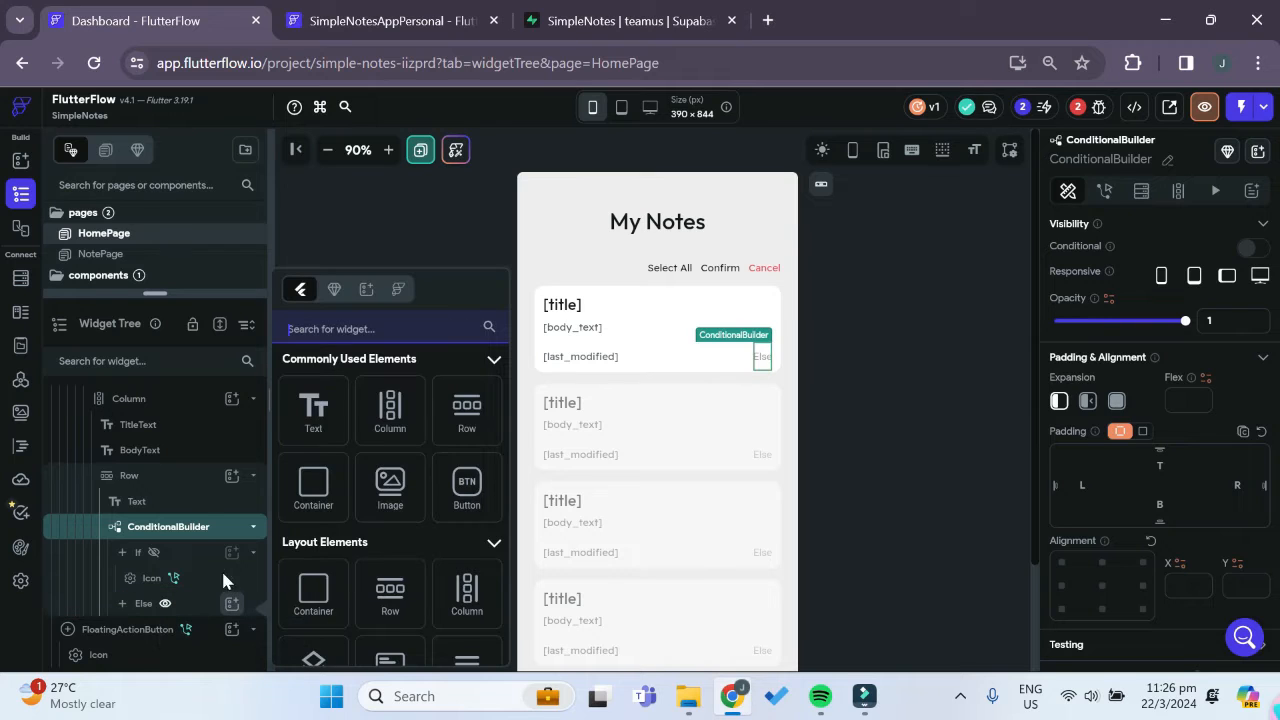
scroll(450, 520, "down", 2)
scroll(449, 523, "up", 1)
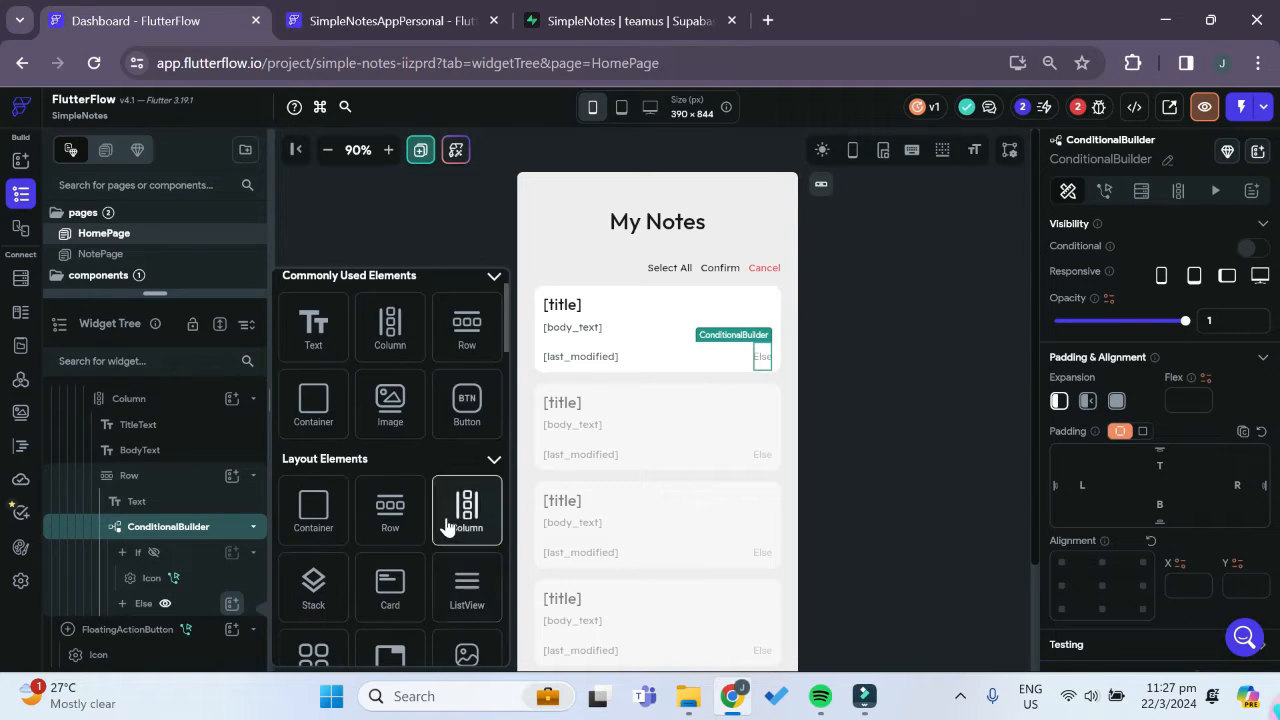
scroll(452, 468, "up", 2)
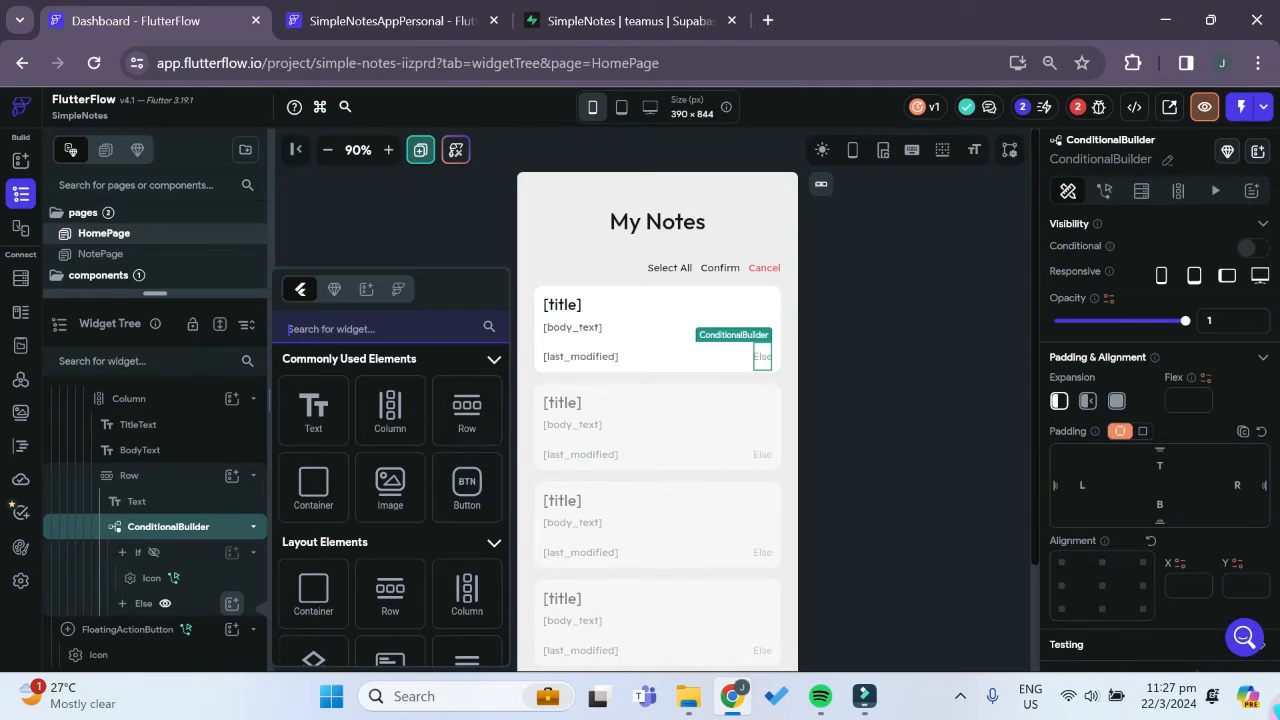
type("Icon")
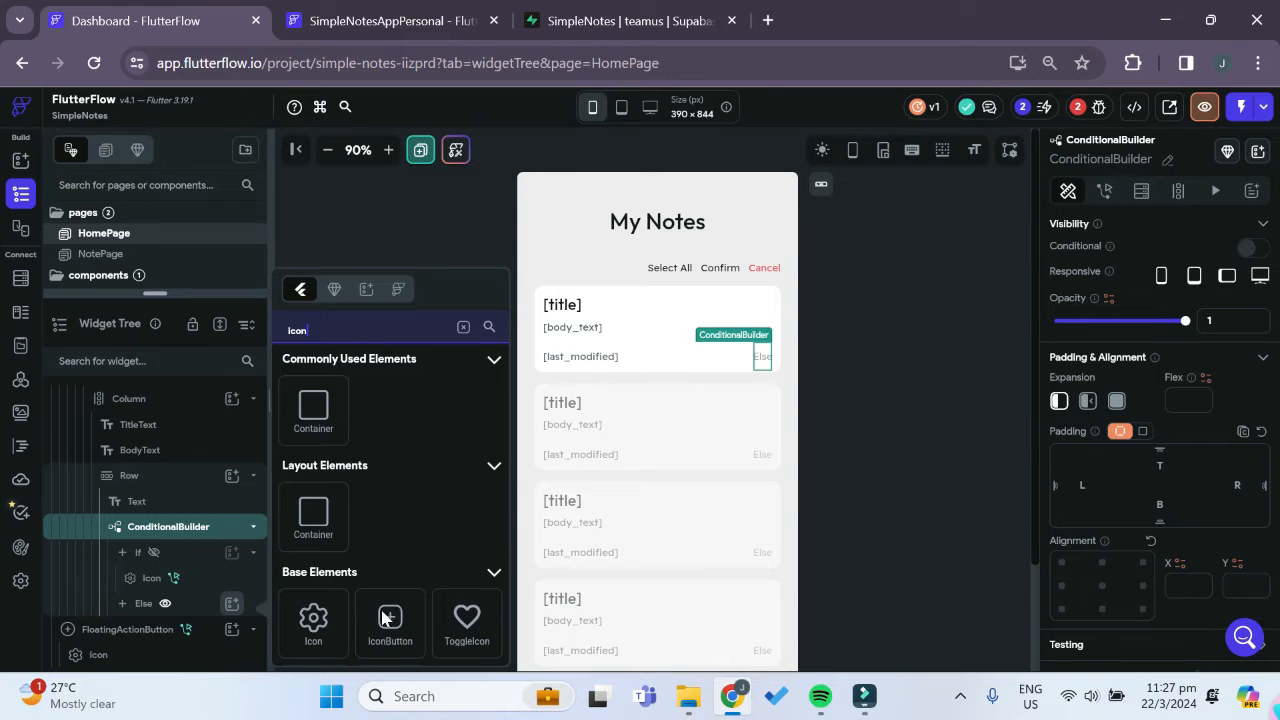
left_click(313, 622)
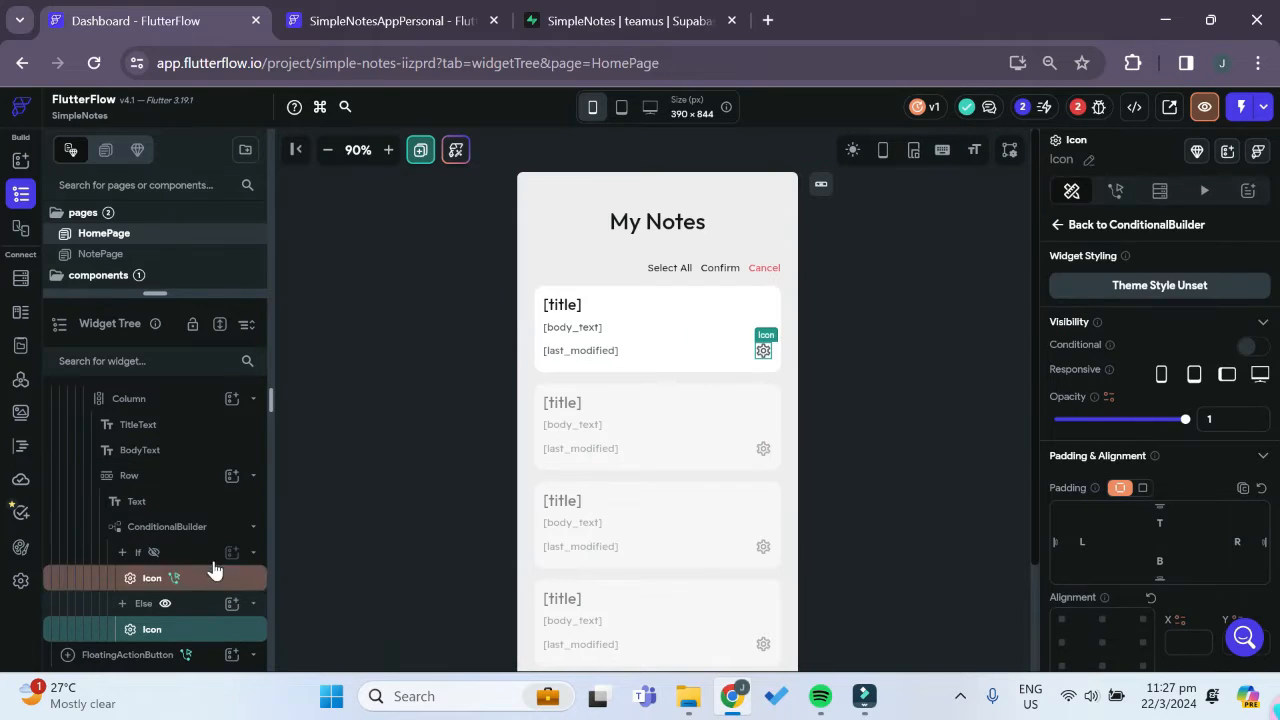
- Search the Material icons for "check" and set the Else branch's icon to Check Box
scroll(213, 568, "down", 1)
scroll(1112, 462, "down", 2)
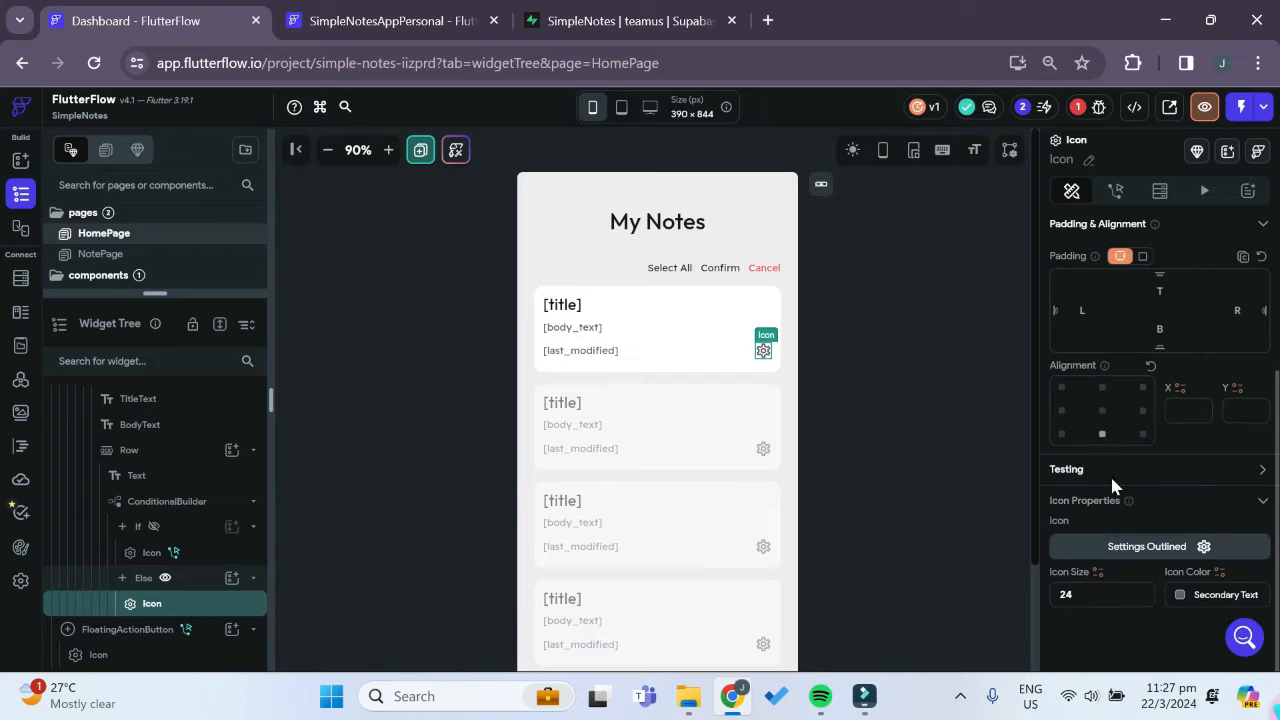
left_click(1157, 543)
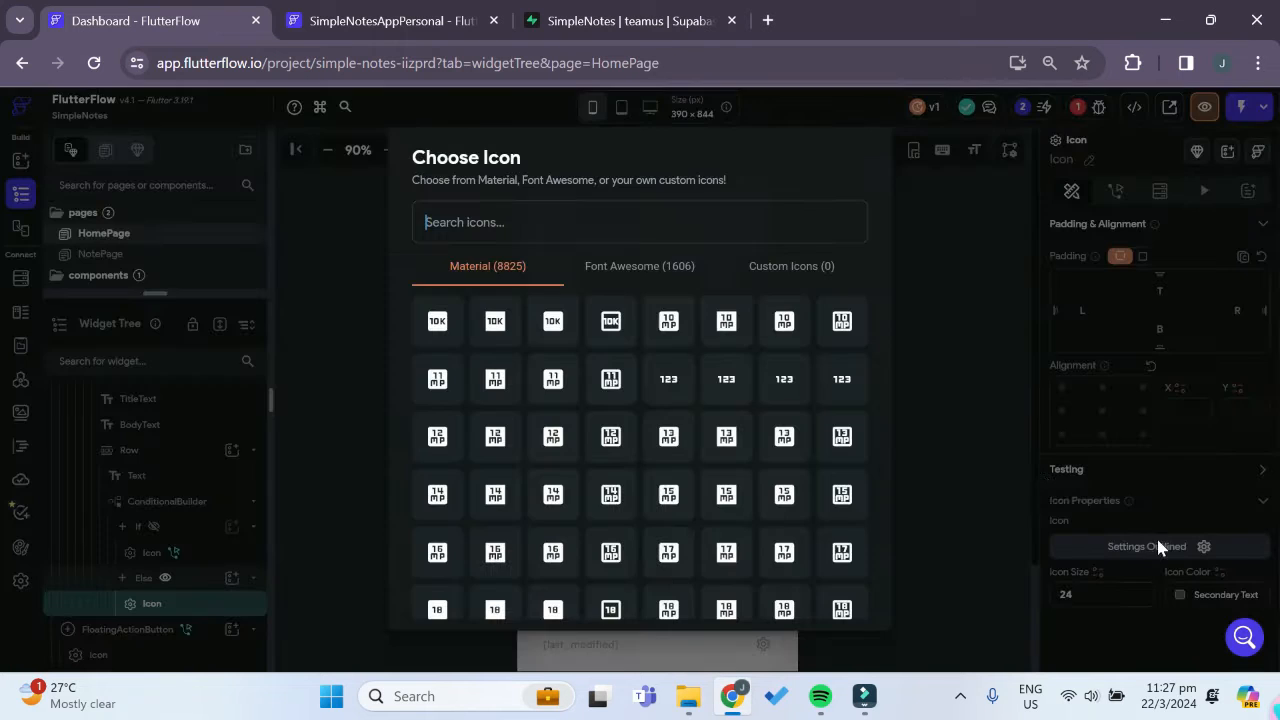
type("check")
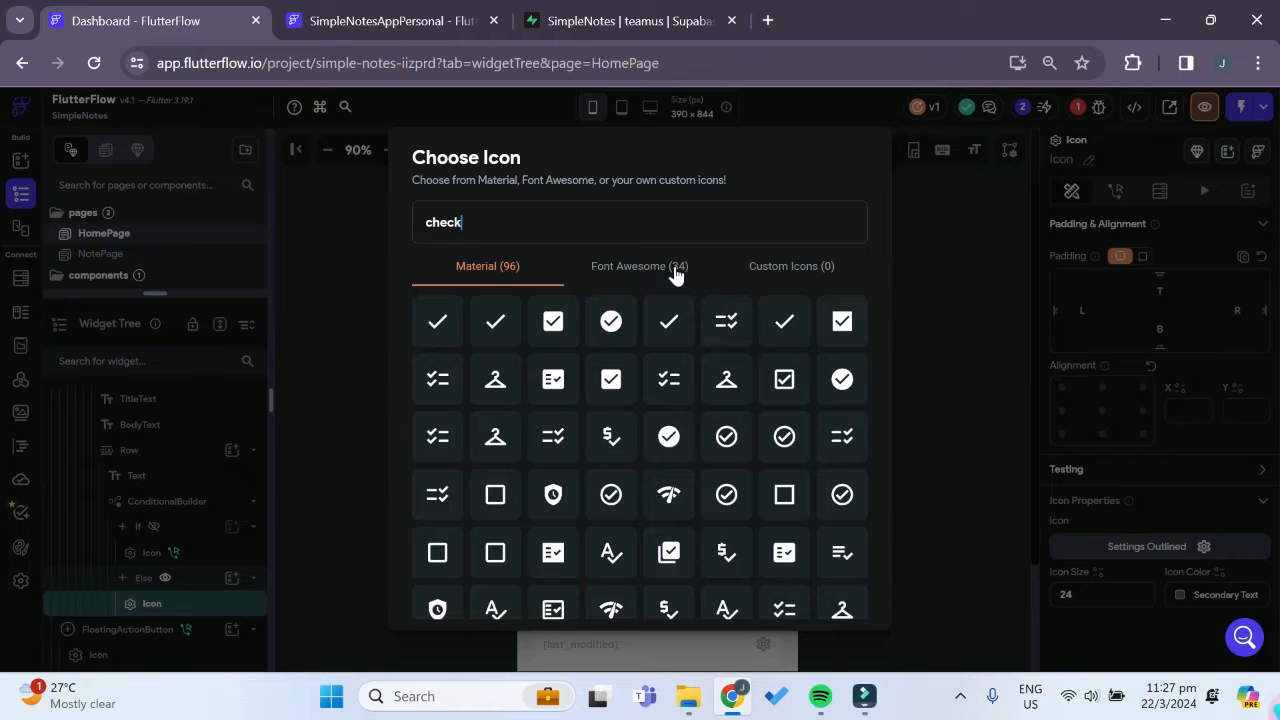
left_click(556, 333)
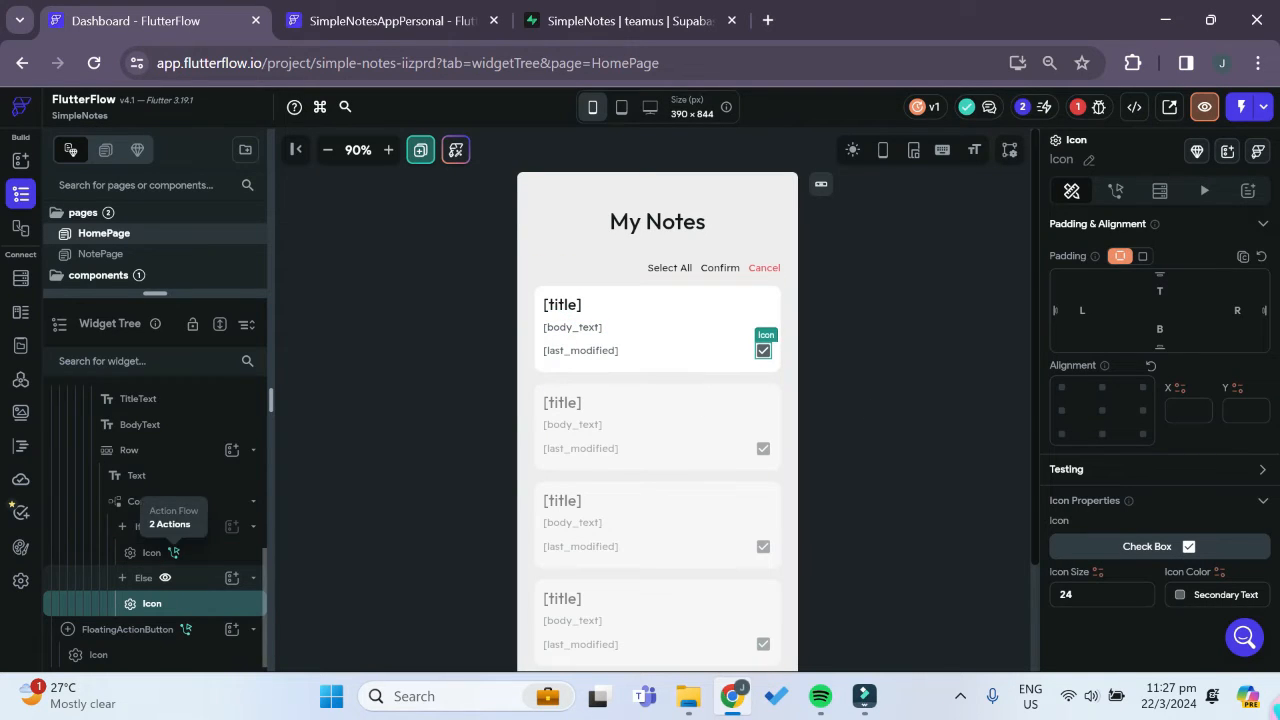
- Add a local page state variable named multiDelete to HomePage, of type Boolean with an initial value of false
left_click(213, 510)
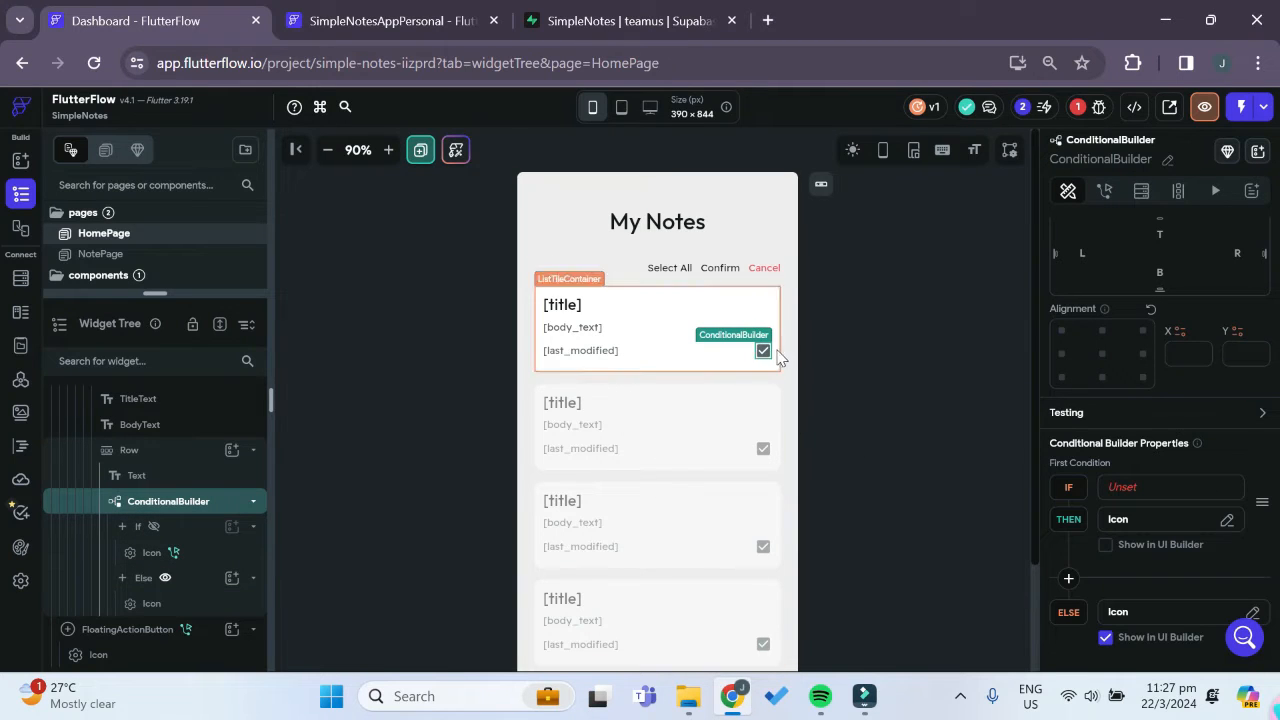
scroll(183, 450, "up", 5)
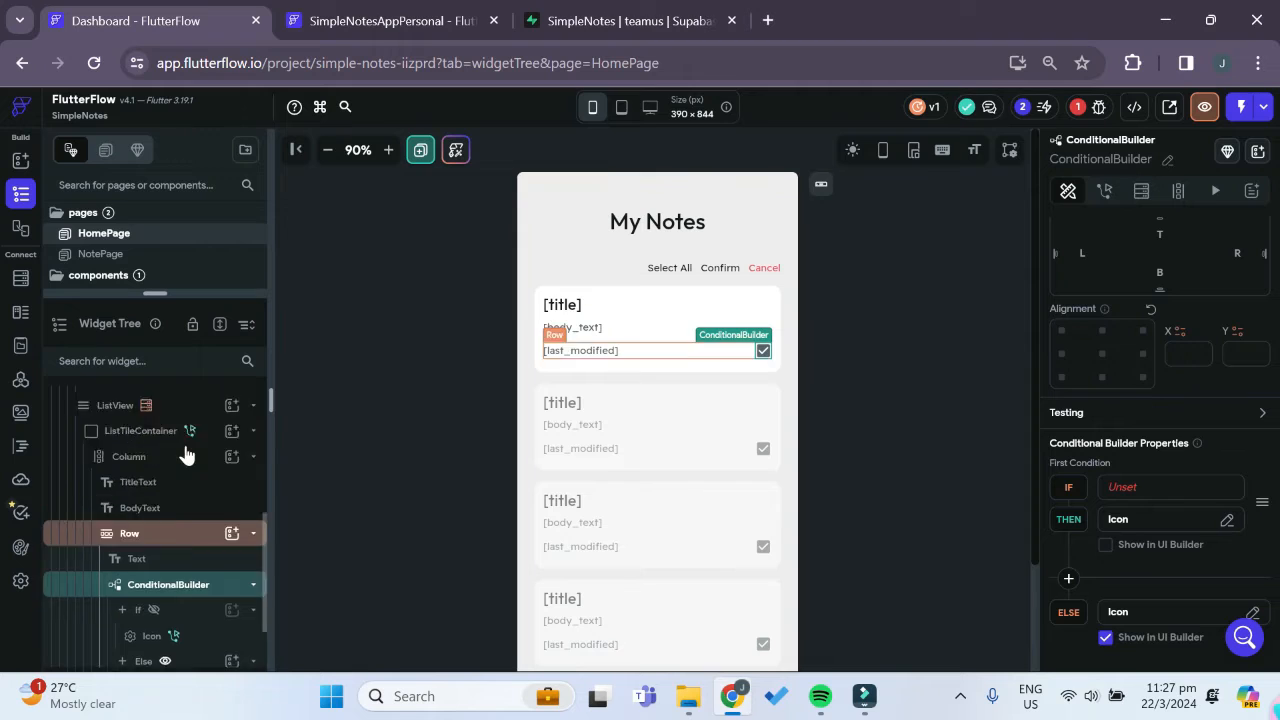
left_click(157, 400)
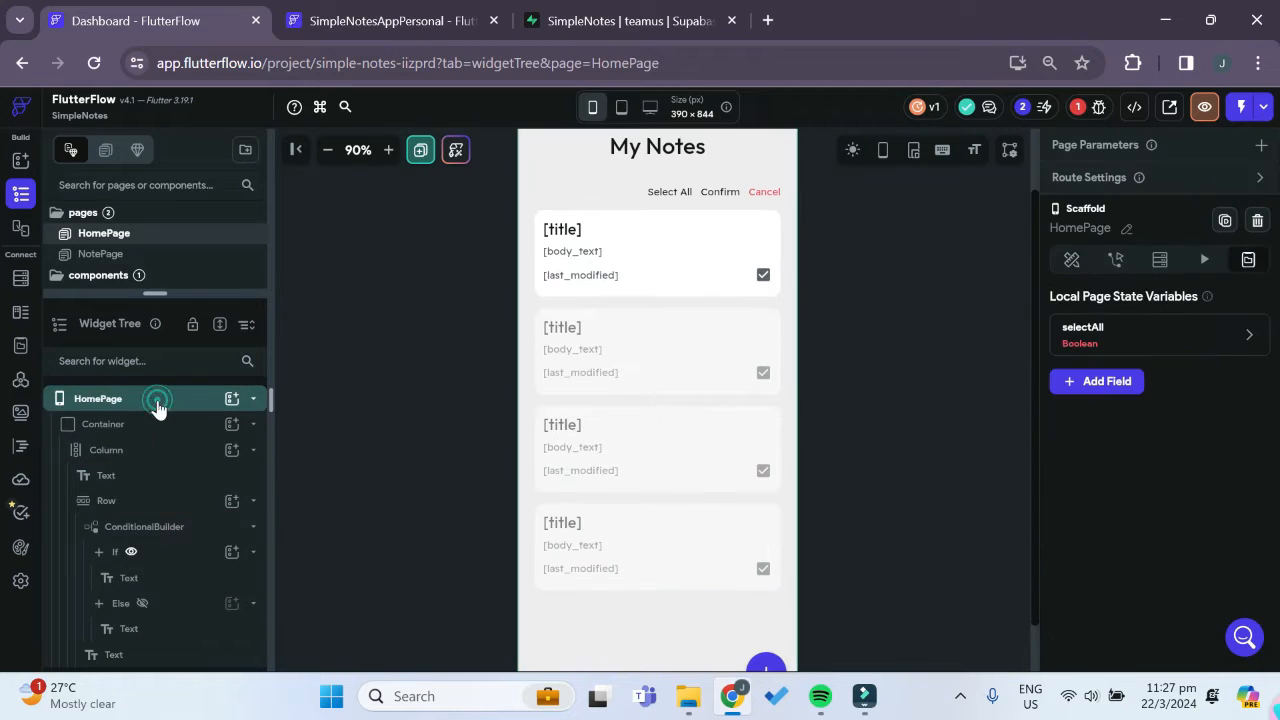
left_click(1095, 384)
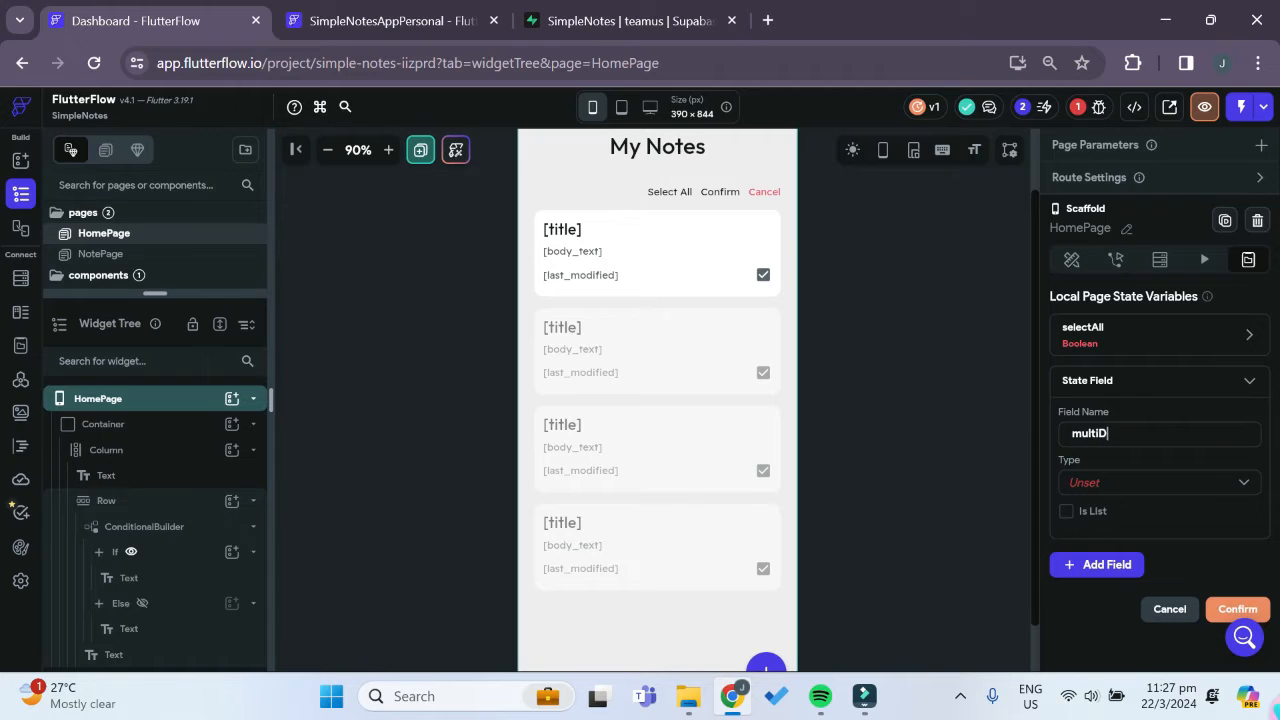
left_click(1143, 483)
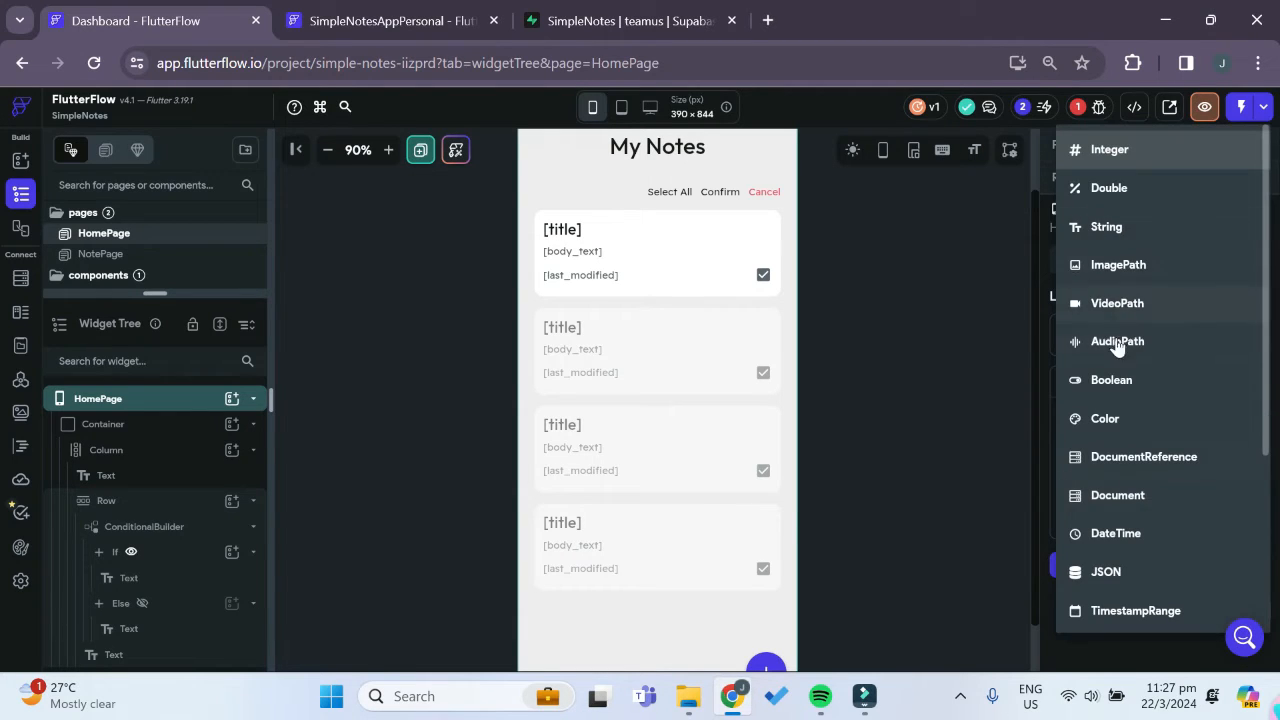
left_click(1112, 388)
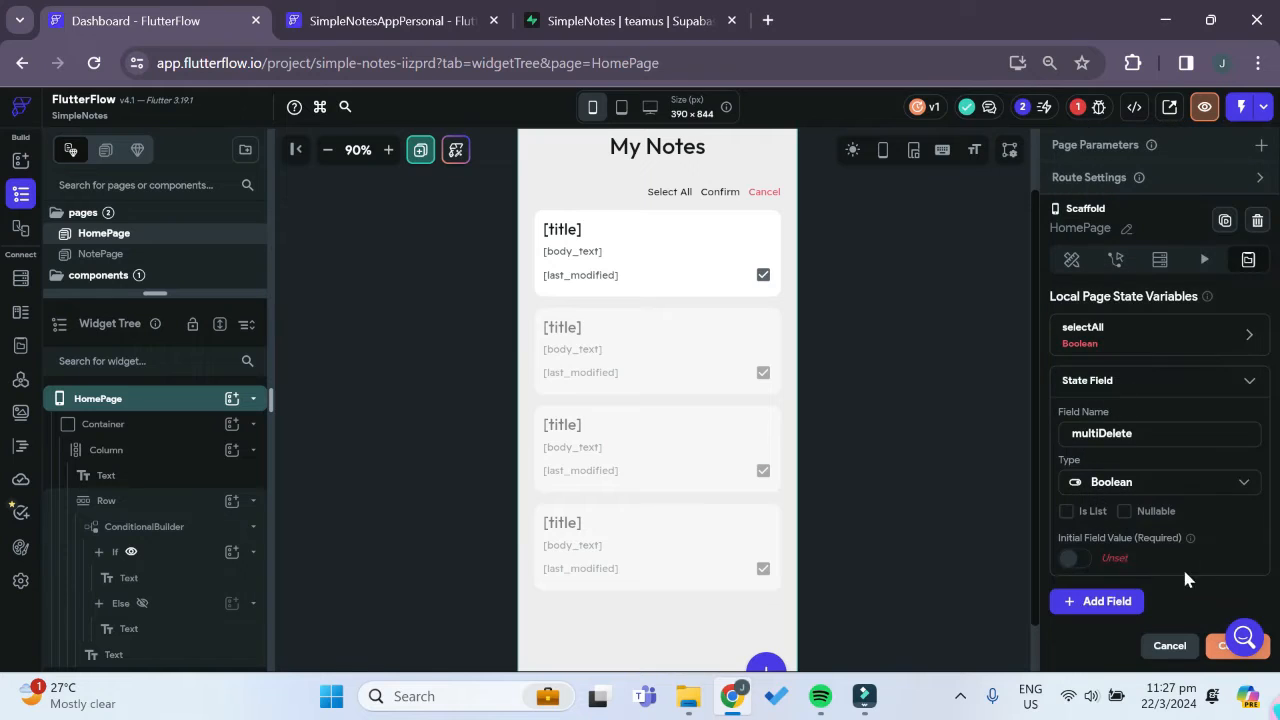
left_click(1078, 566)
scroll(1151, 525, "down", 2)
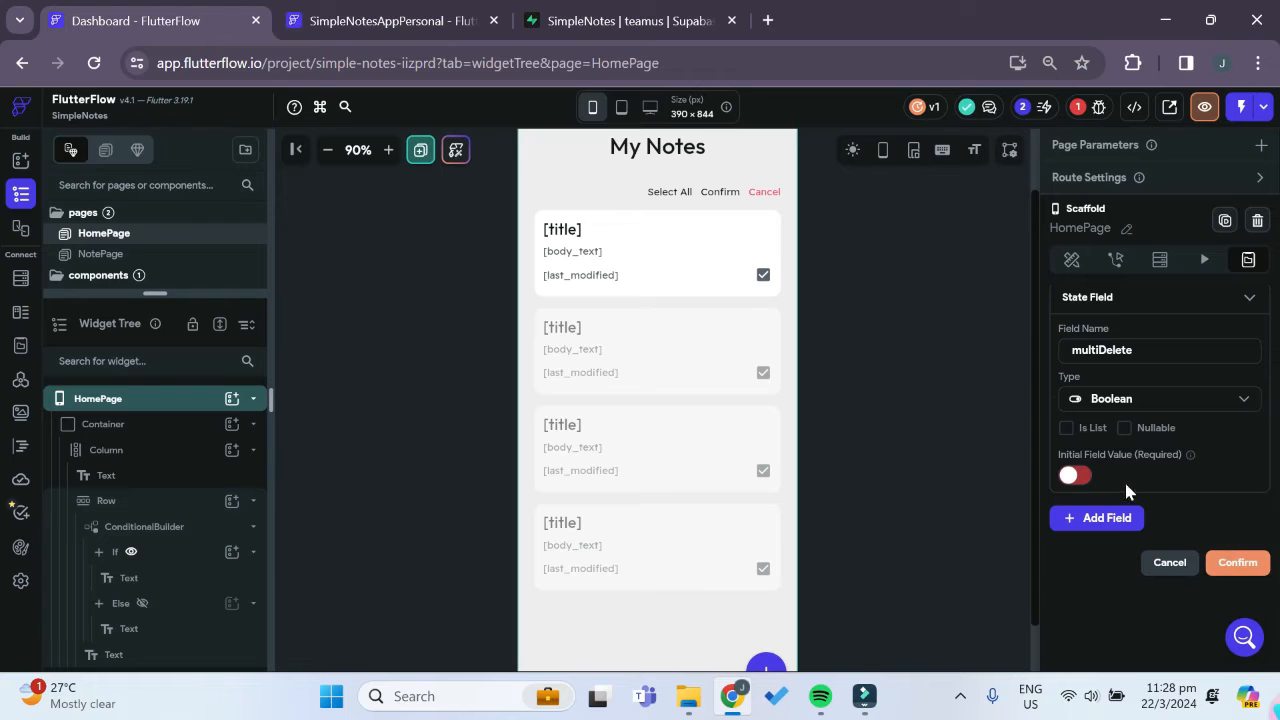
scroll(1130, 495, "up", 2)
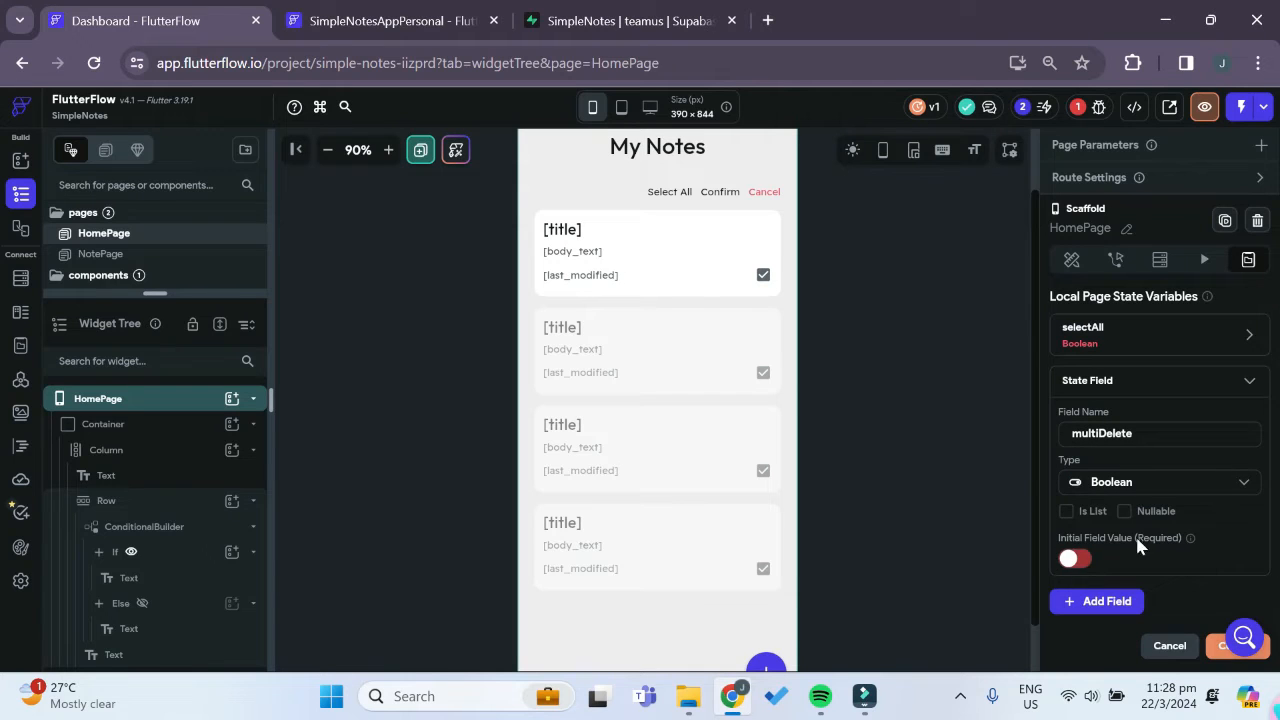
scroll(1204, 583, "down", 2)
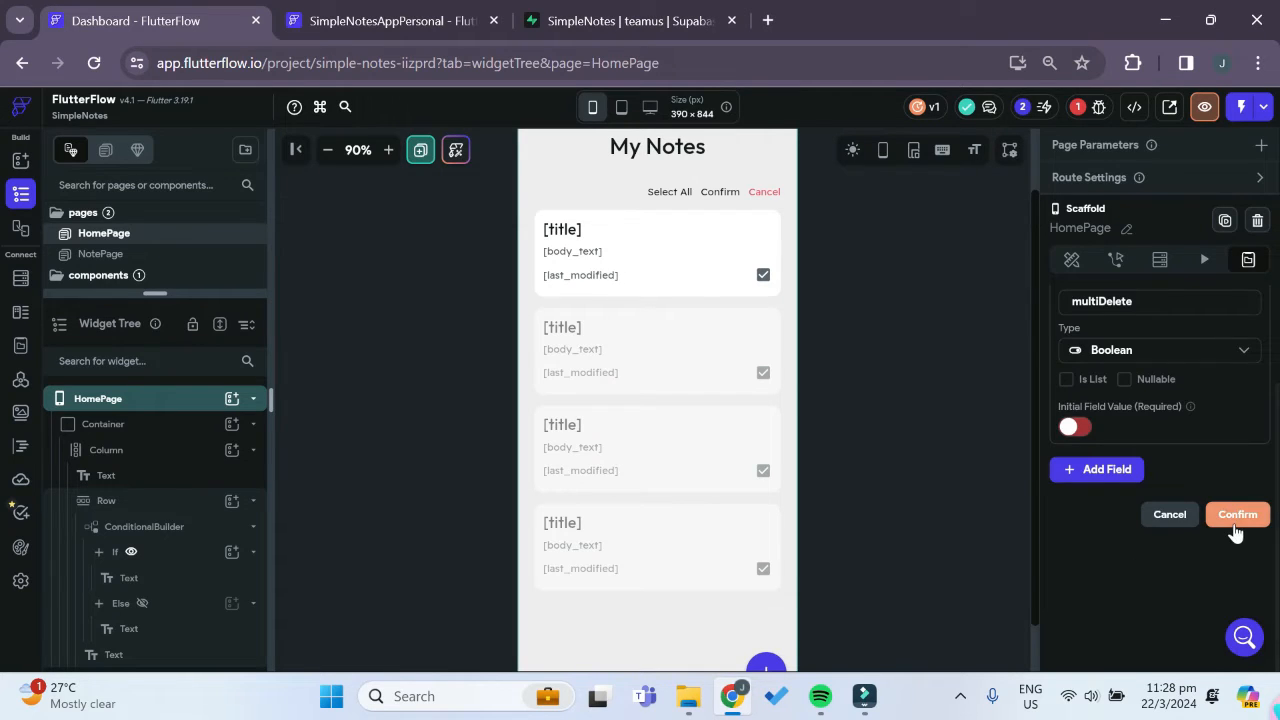
left_click(1233, 520)
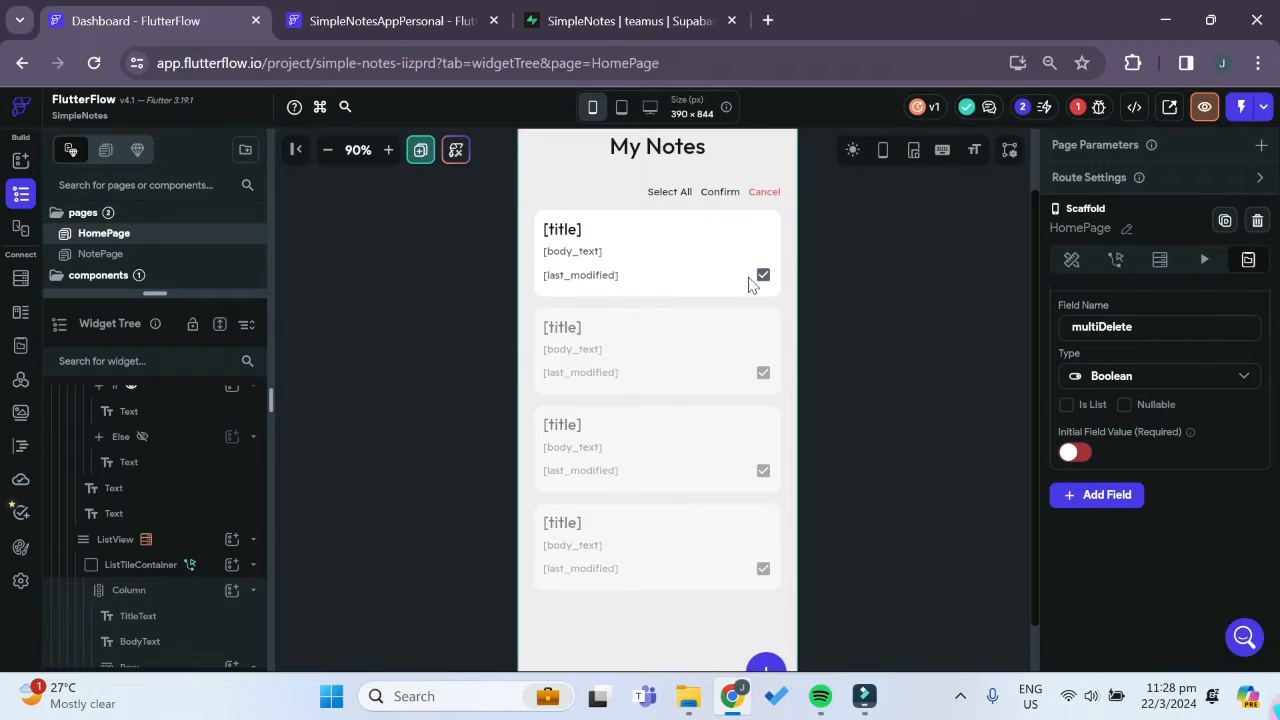
- Set the If condition of the note tile's ConditionalBuilder to the multiDelete page state variable
scroll(177, 549, "down", 3)
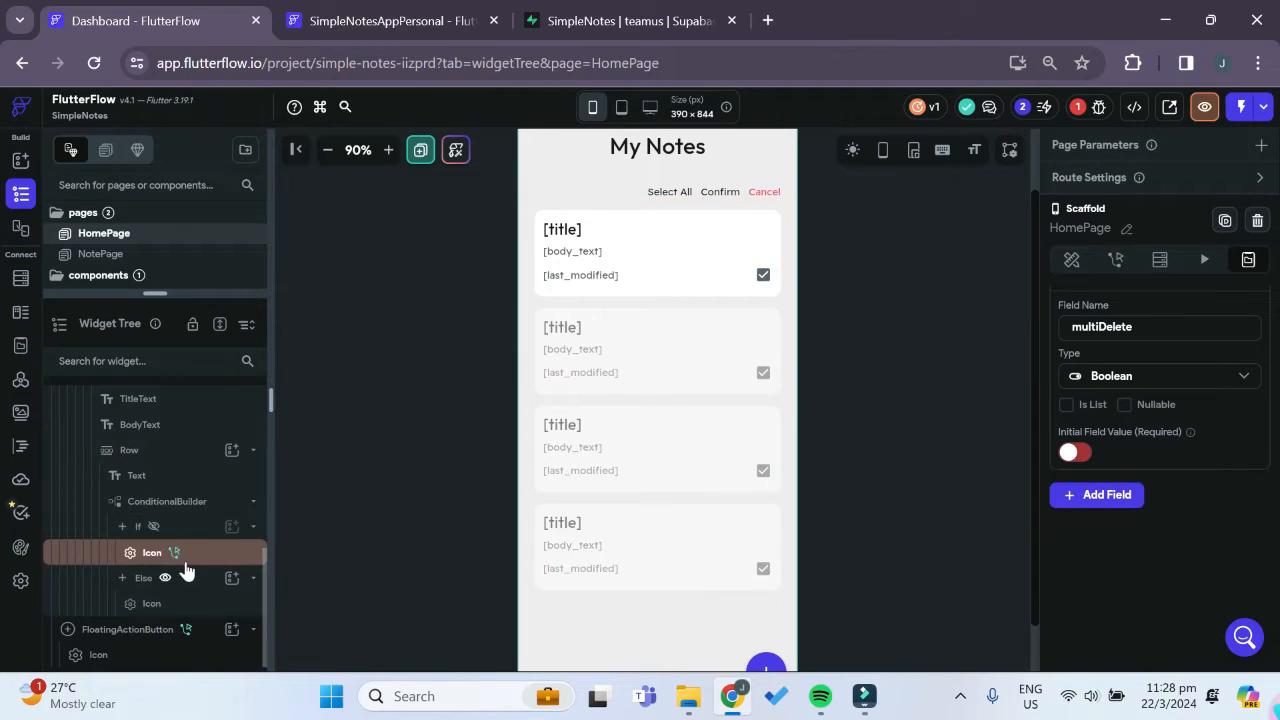
left_click(179, 502)
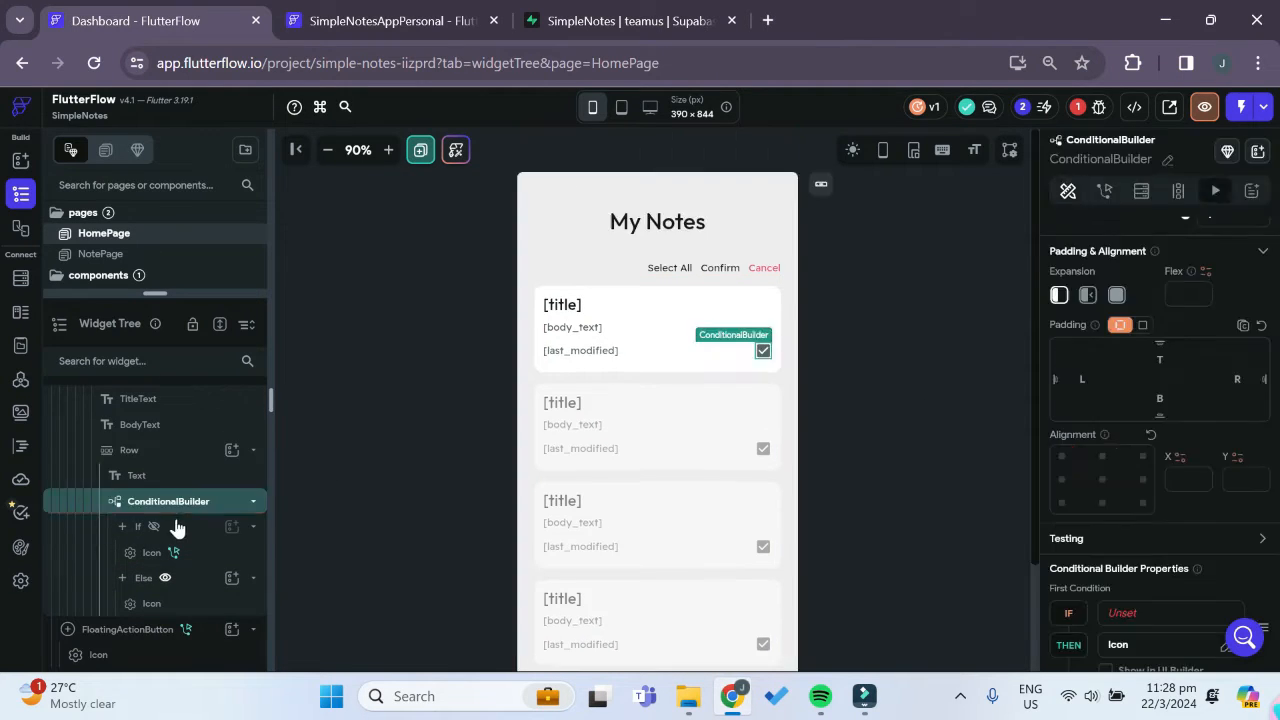
scroll(1173, 512, "down", 2)
left_click(1144, 447)
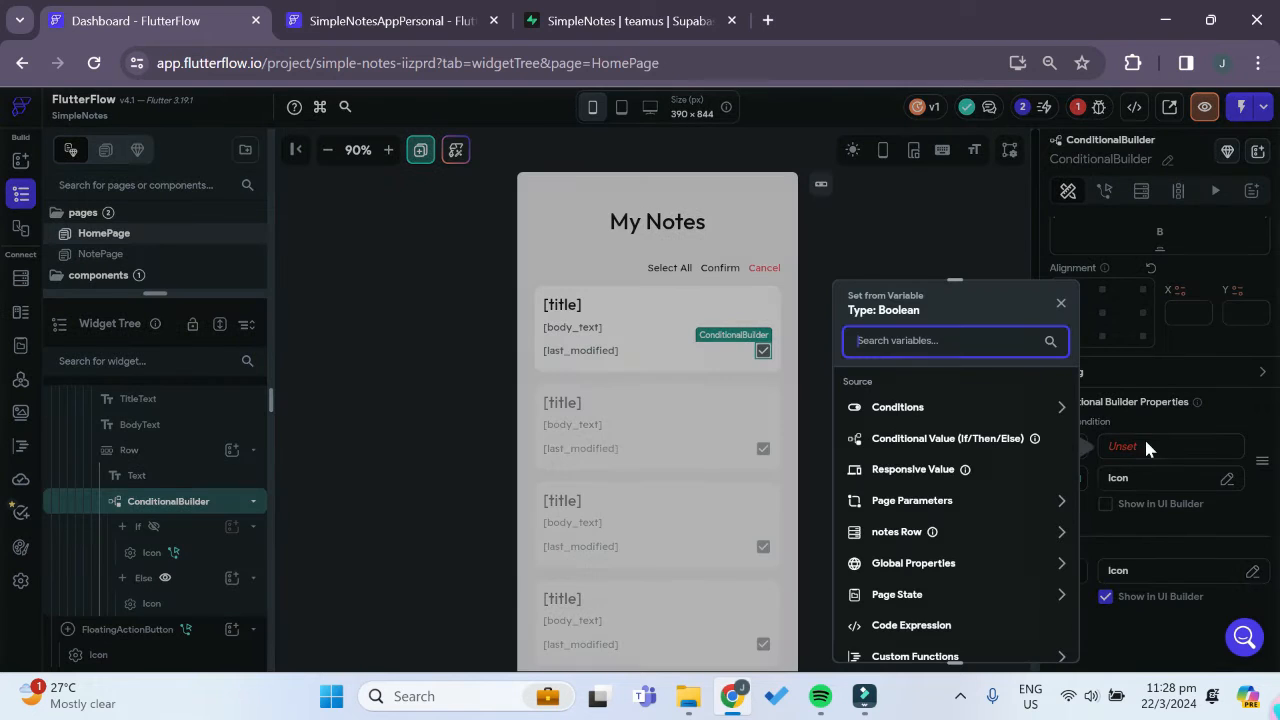
scroll(940, 552, "down", 1)
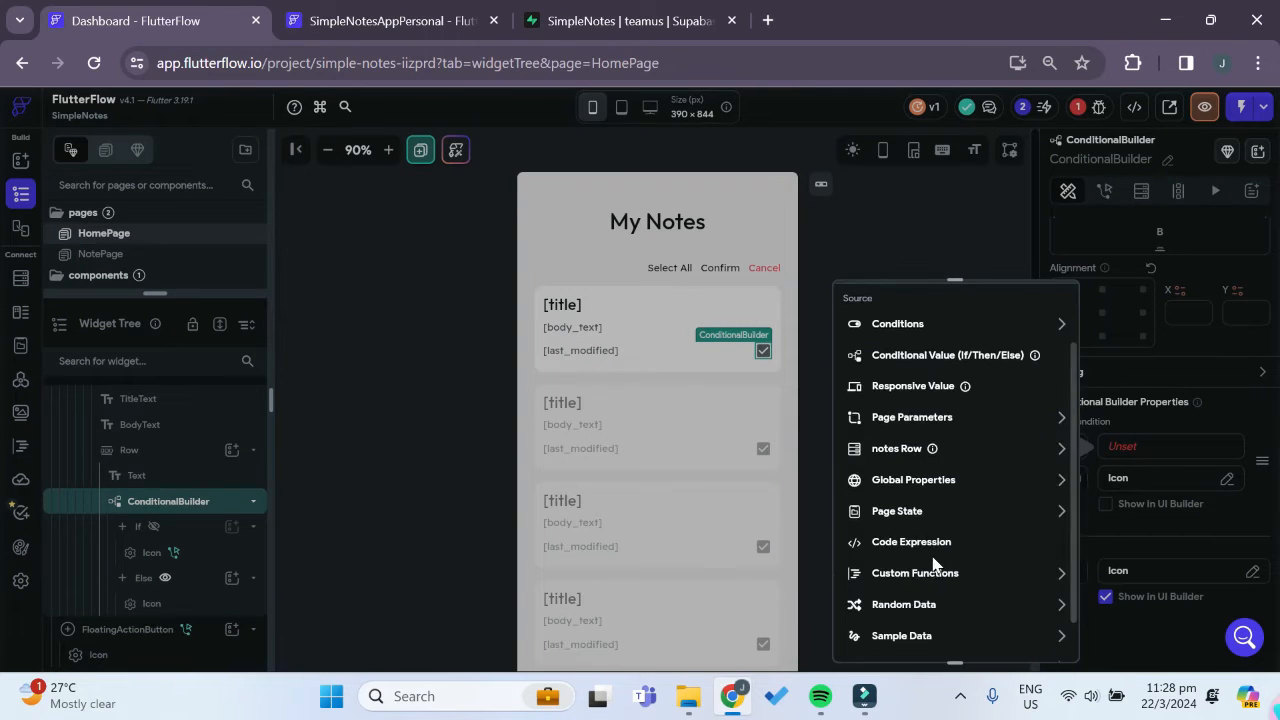
left_click(900, 511)
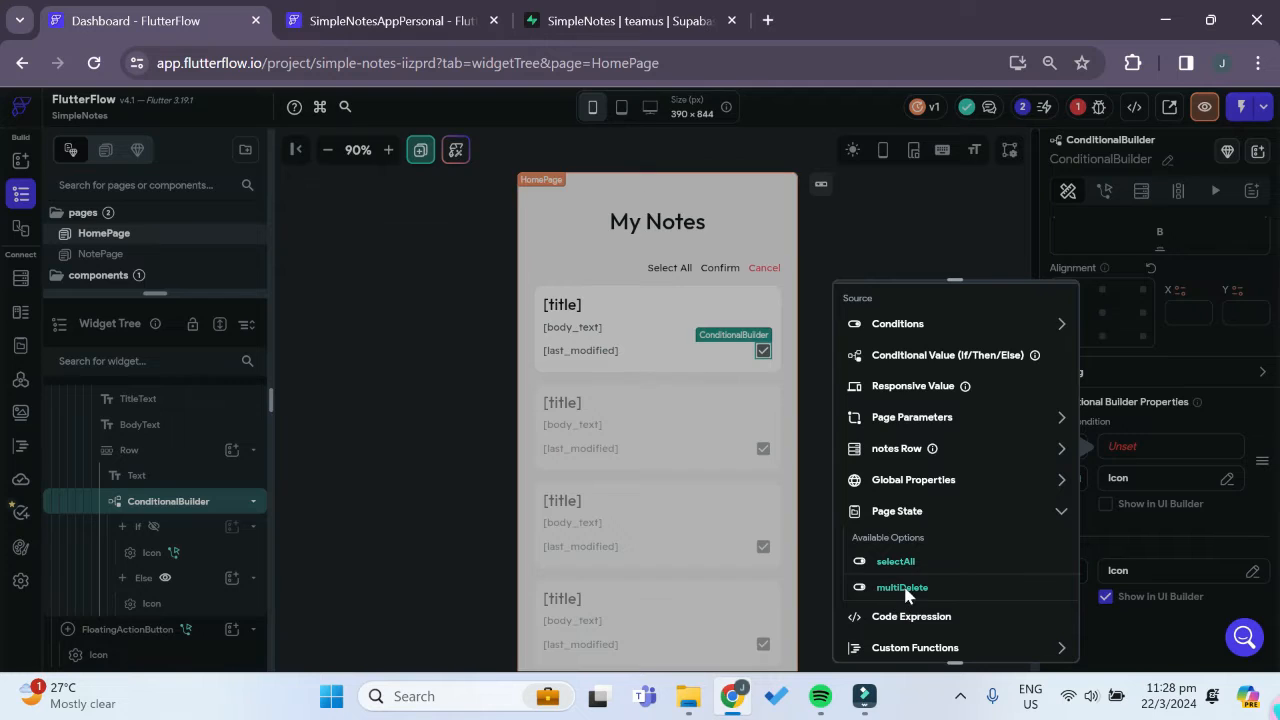
left_click(901, 588)
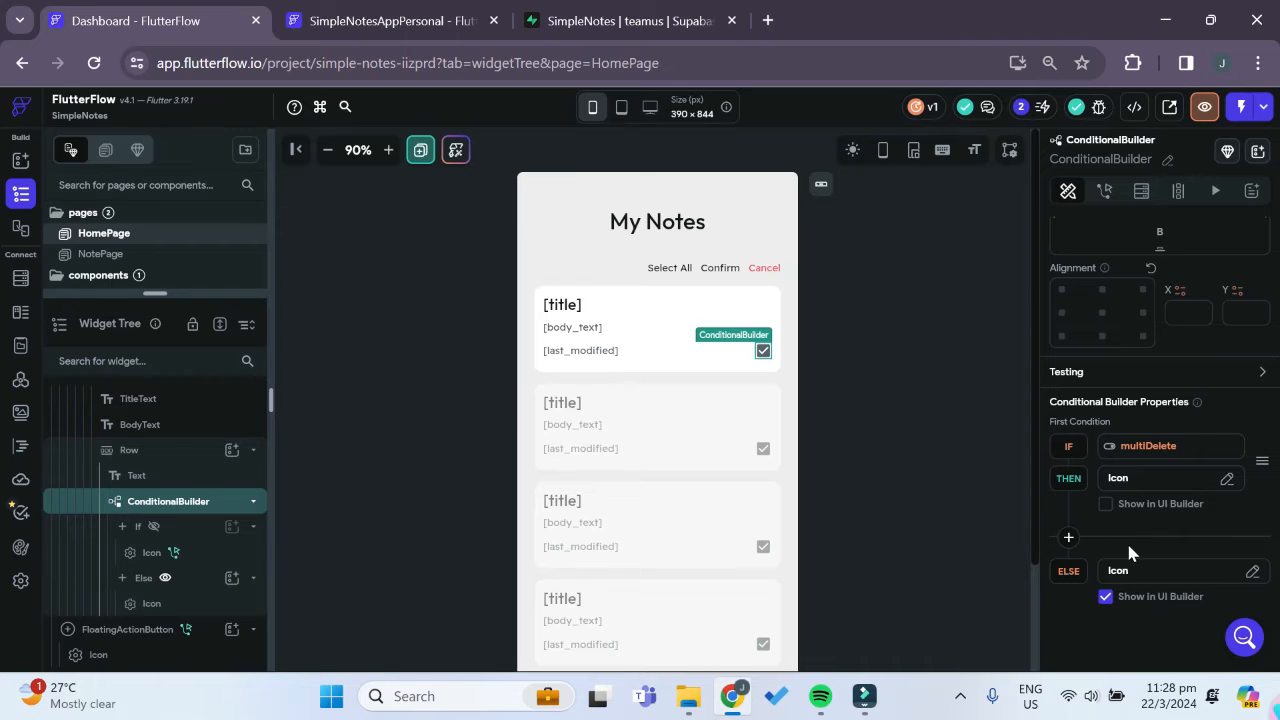
- Apply the opposite statement to the multiDelete condition, and preview the If icon and the Else icon on the canvas
left_click(1163, 455)
left_click(1043, 402)
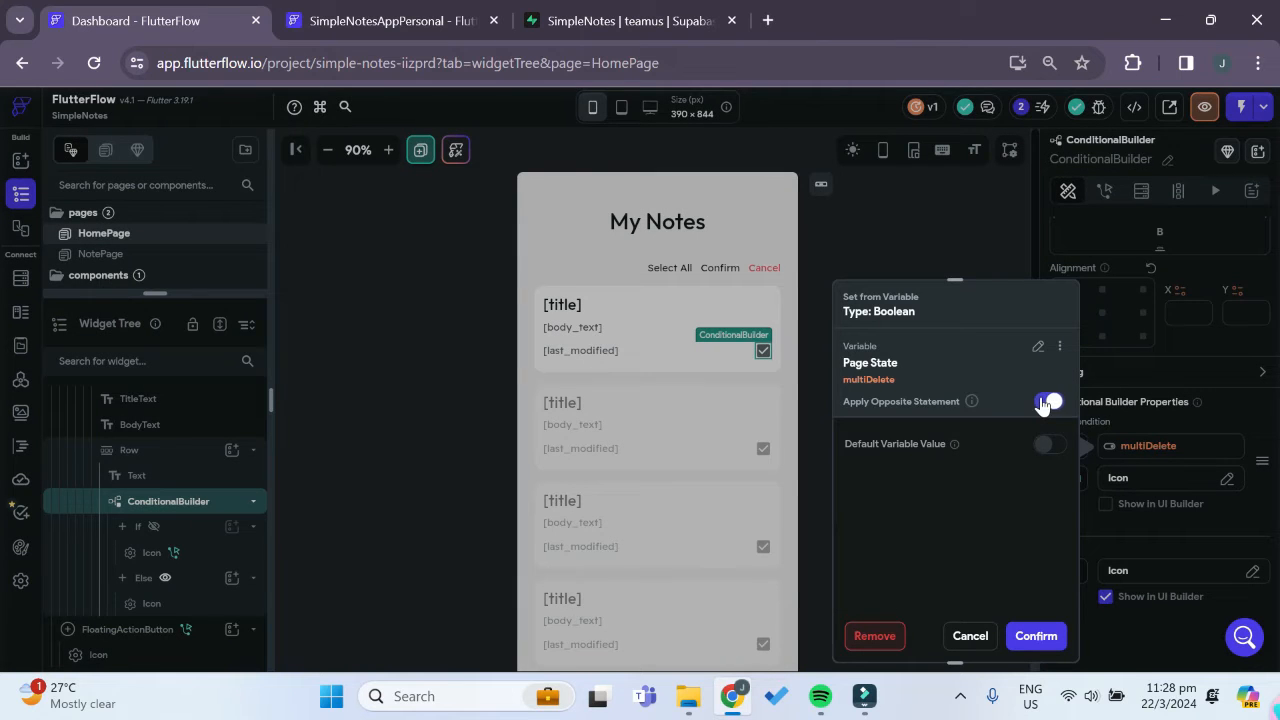
left_click(1038, 630)
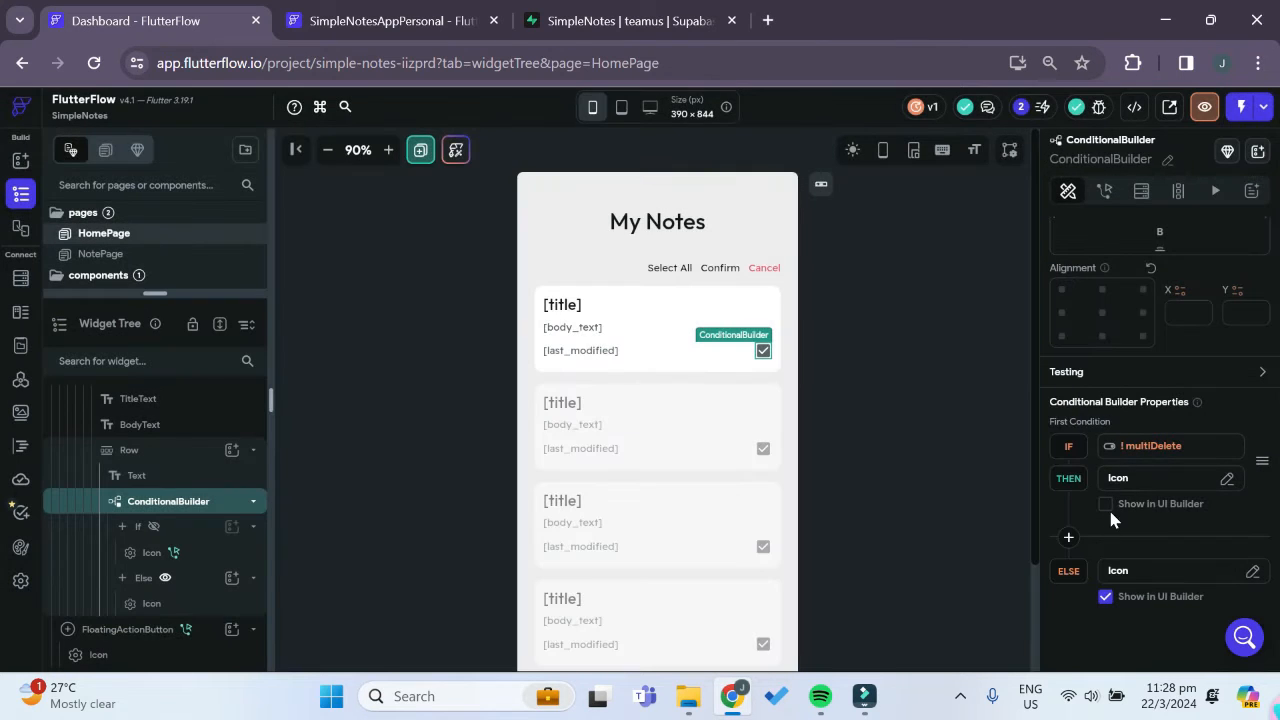
left_click(1106, 504)
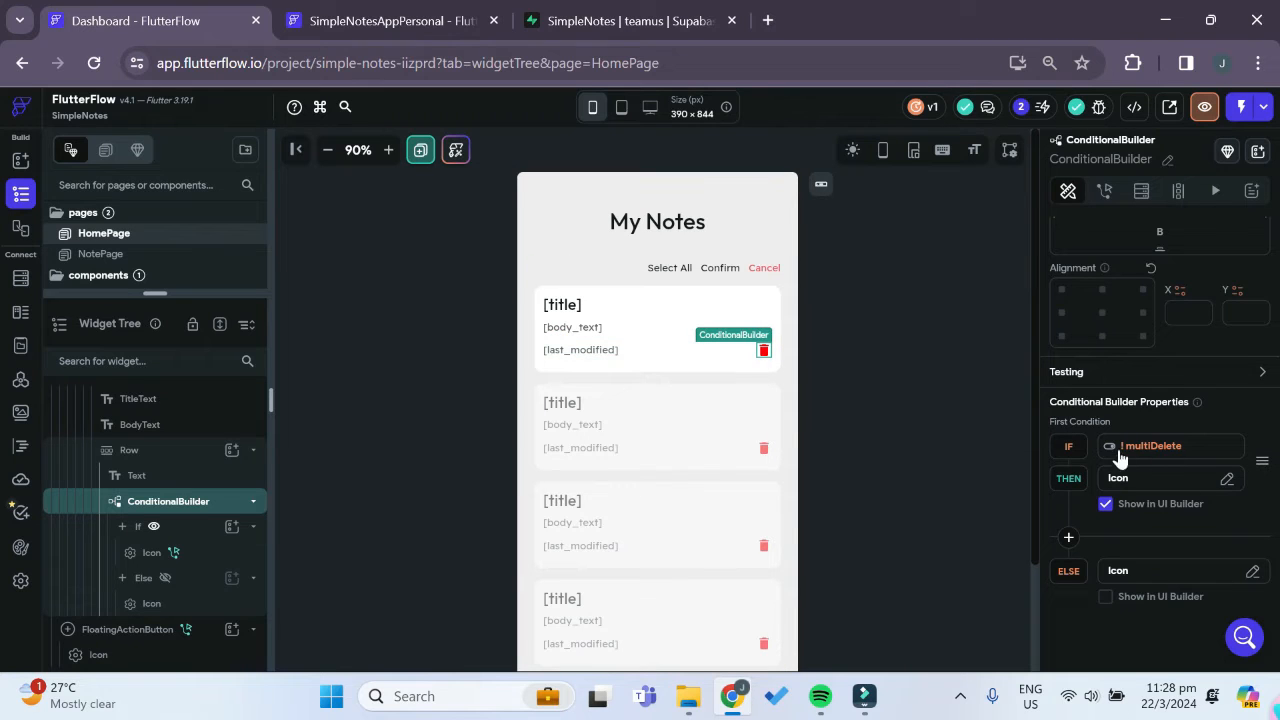
left_click(1105, 598)
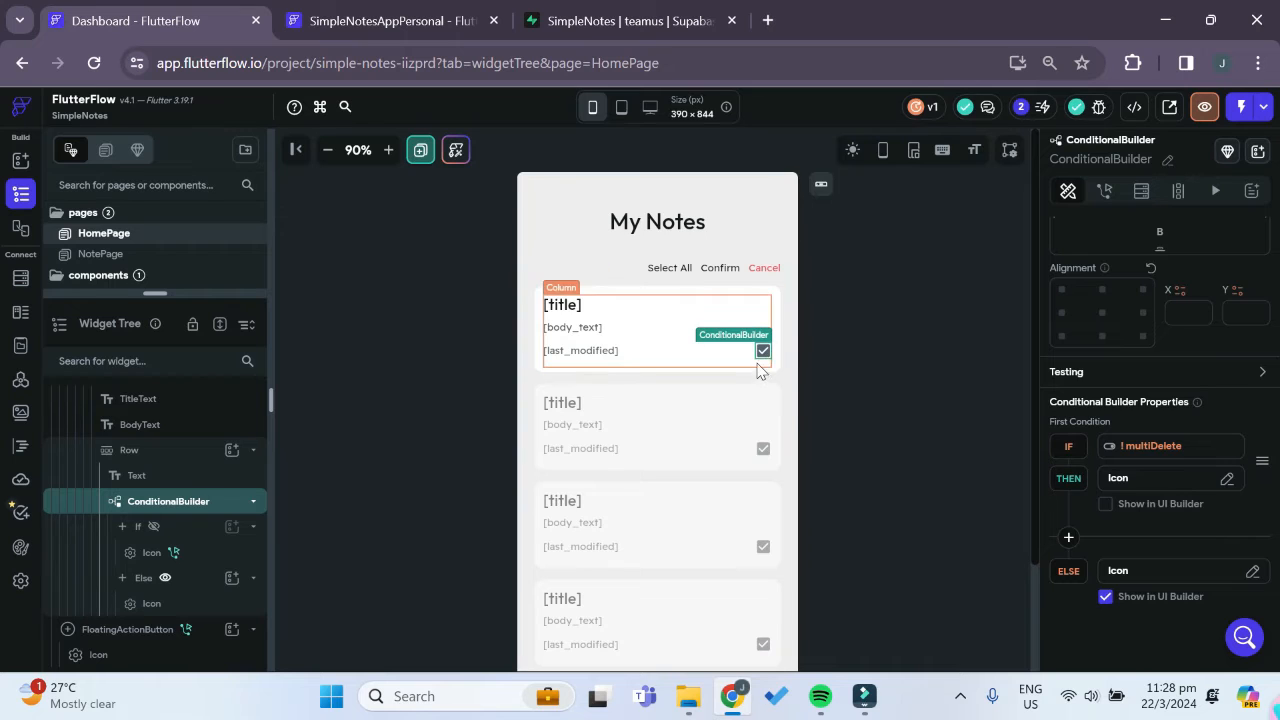
- Add an Update Page State action to the notes ListView, triggered On Long Press
left_click(688, 287)
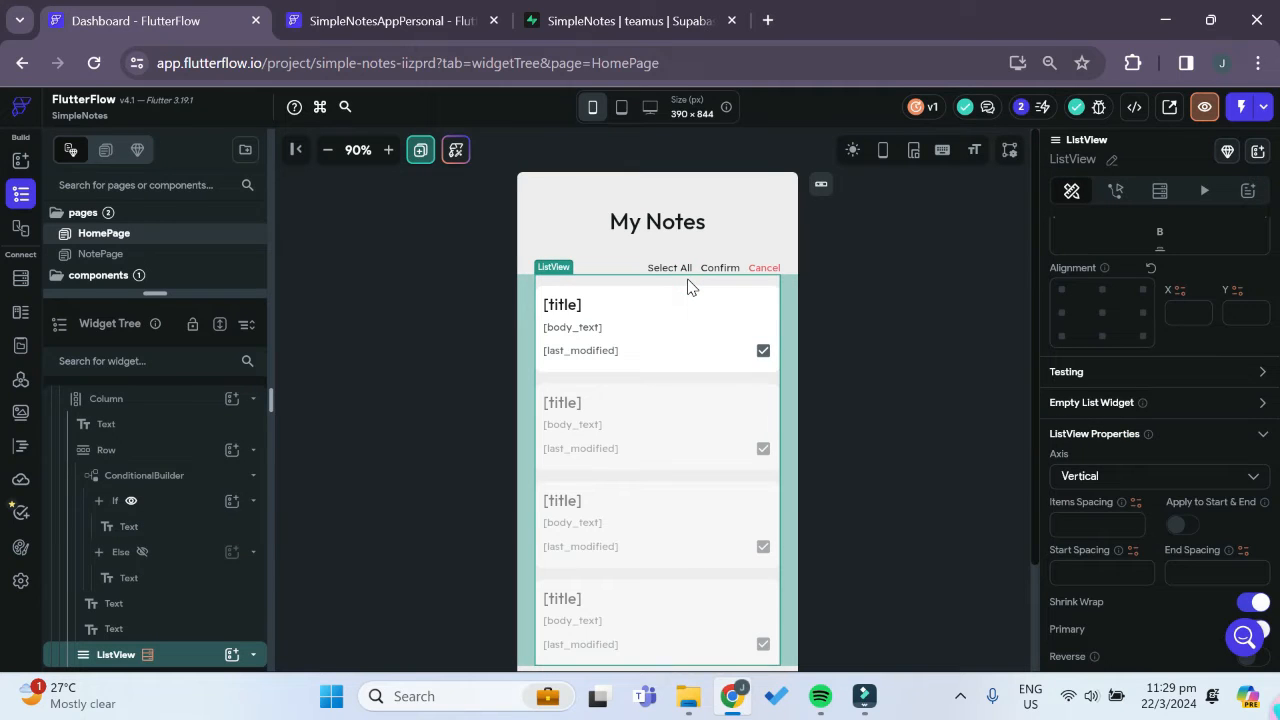
left_click(1116, 192)
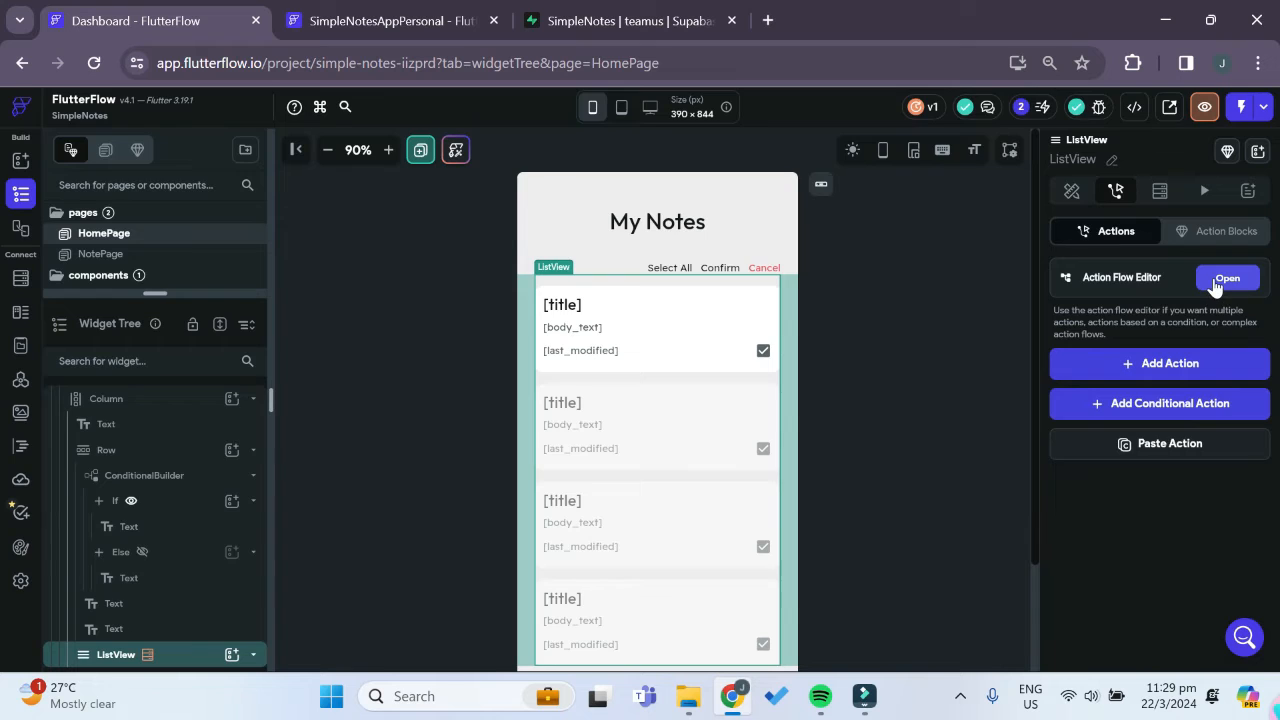
left_click(1222, 279)
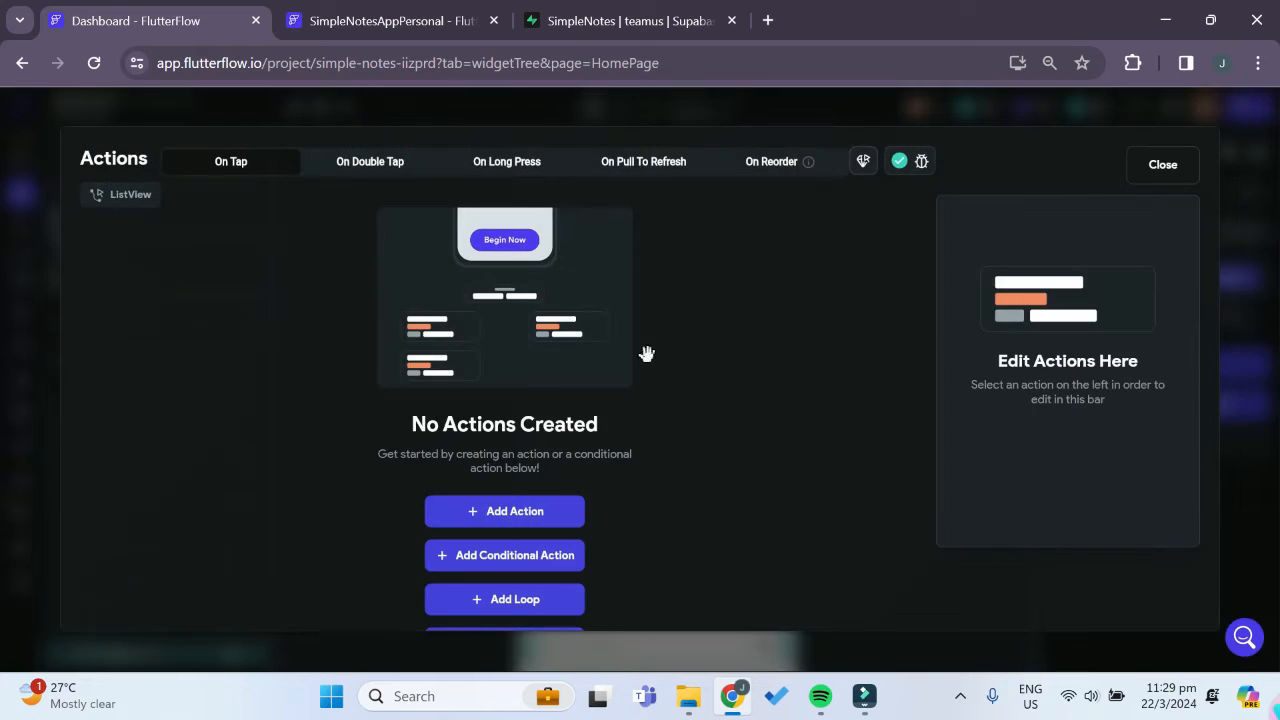
left_click(508, 168)
left_click(545, 522)
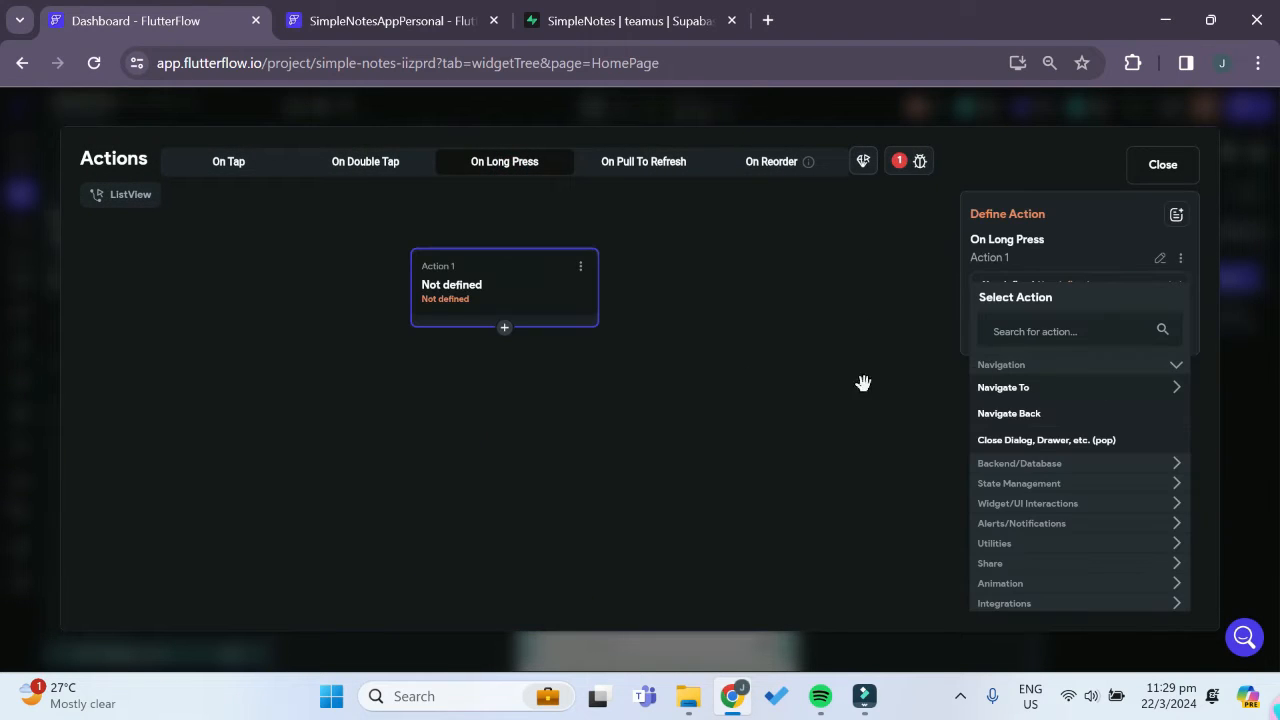
type("state")
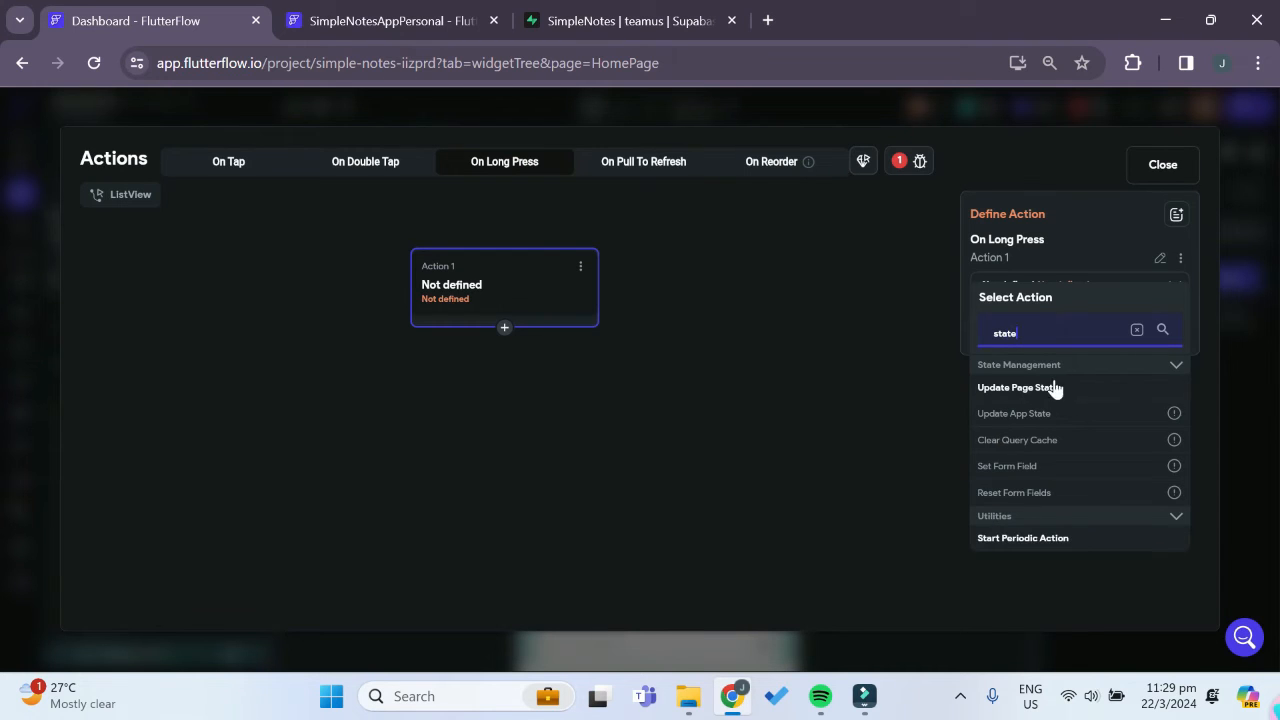
left_click(1054, 388)
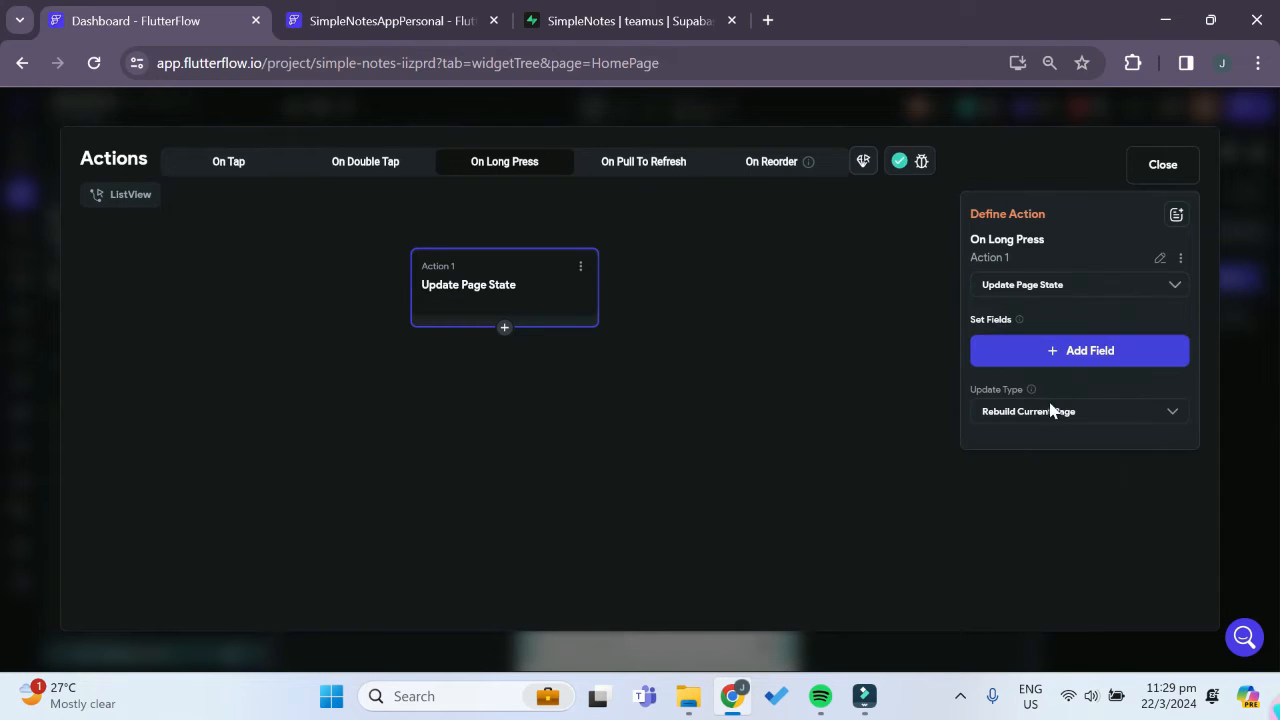
- Add the multiDelete field to the ListView's long-press action with Set Value to True, and close the action editor
left_click(1051, 354)
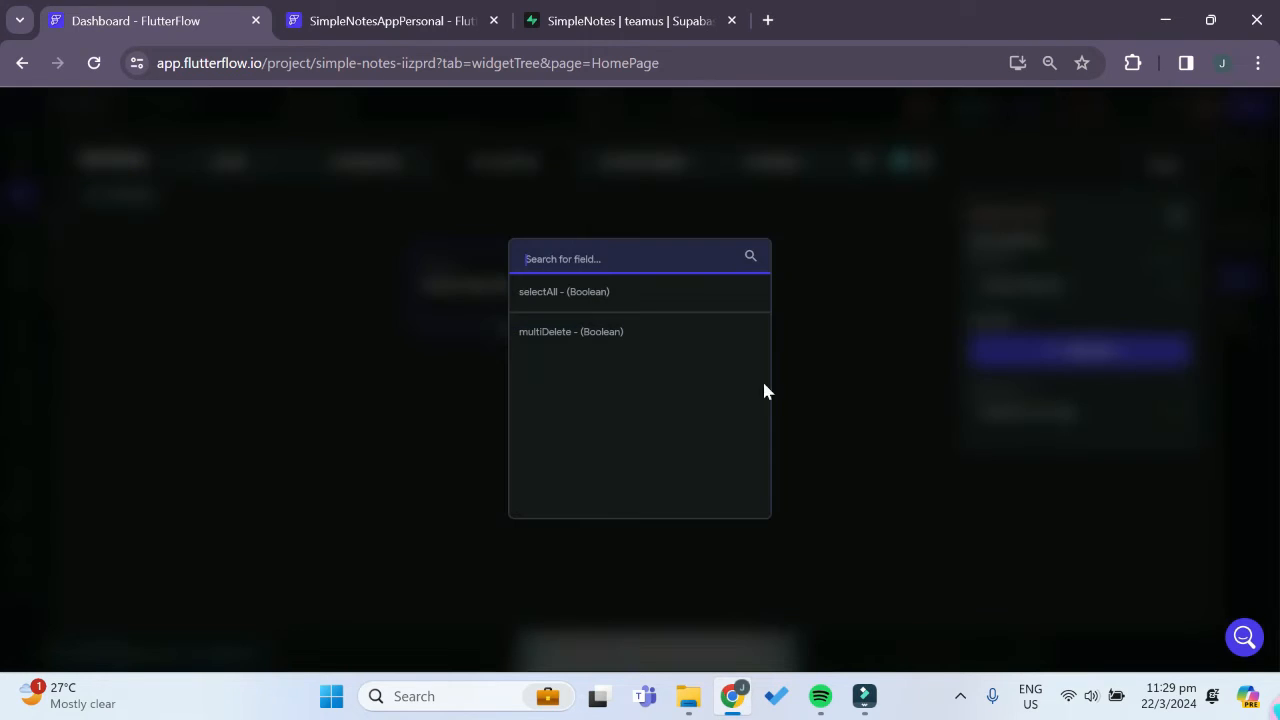
left_click(563, 336)
left_click(986, 414)
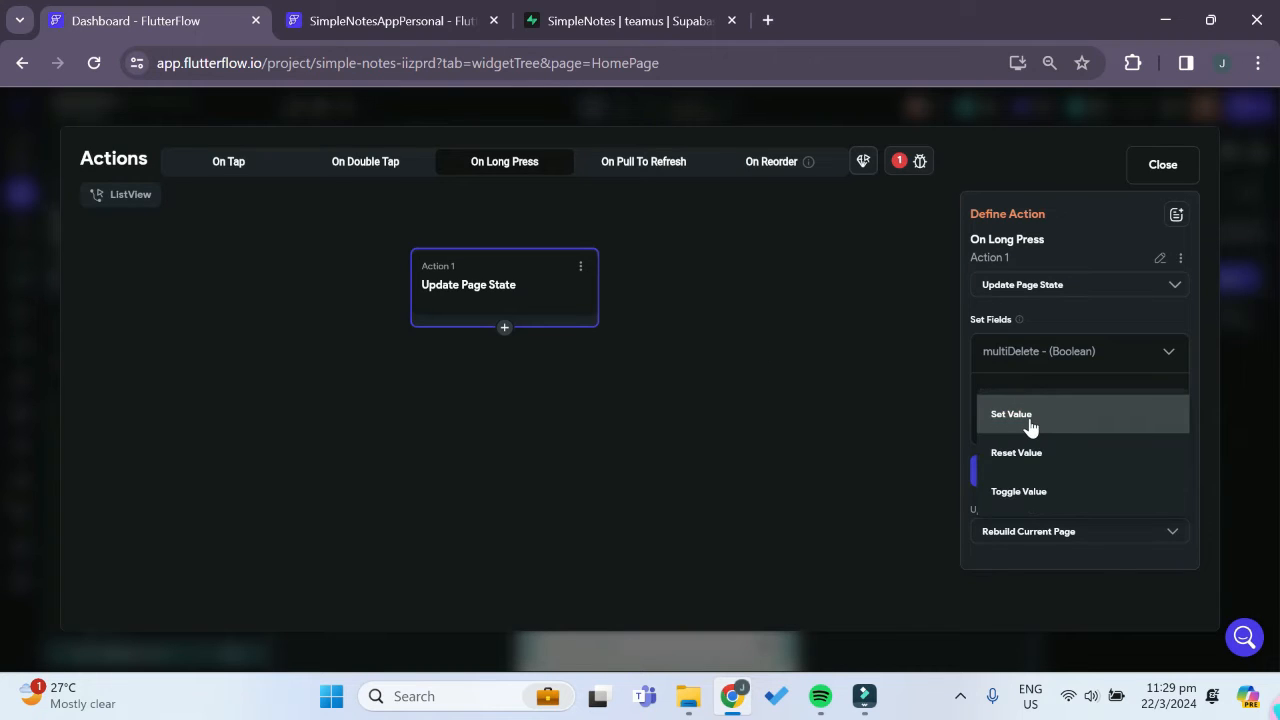
left_click(1029, 424)
left_click(1031, 466)
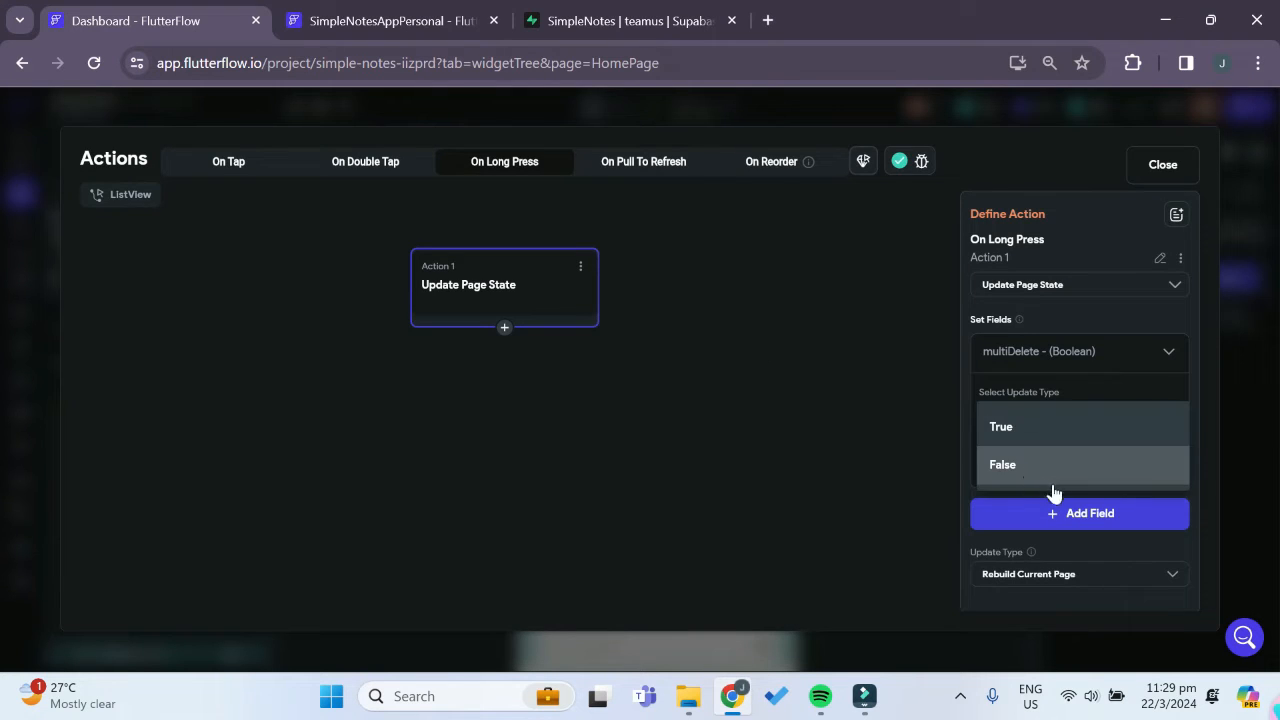
left_click(1037, 427)
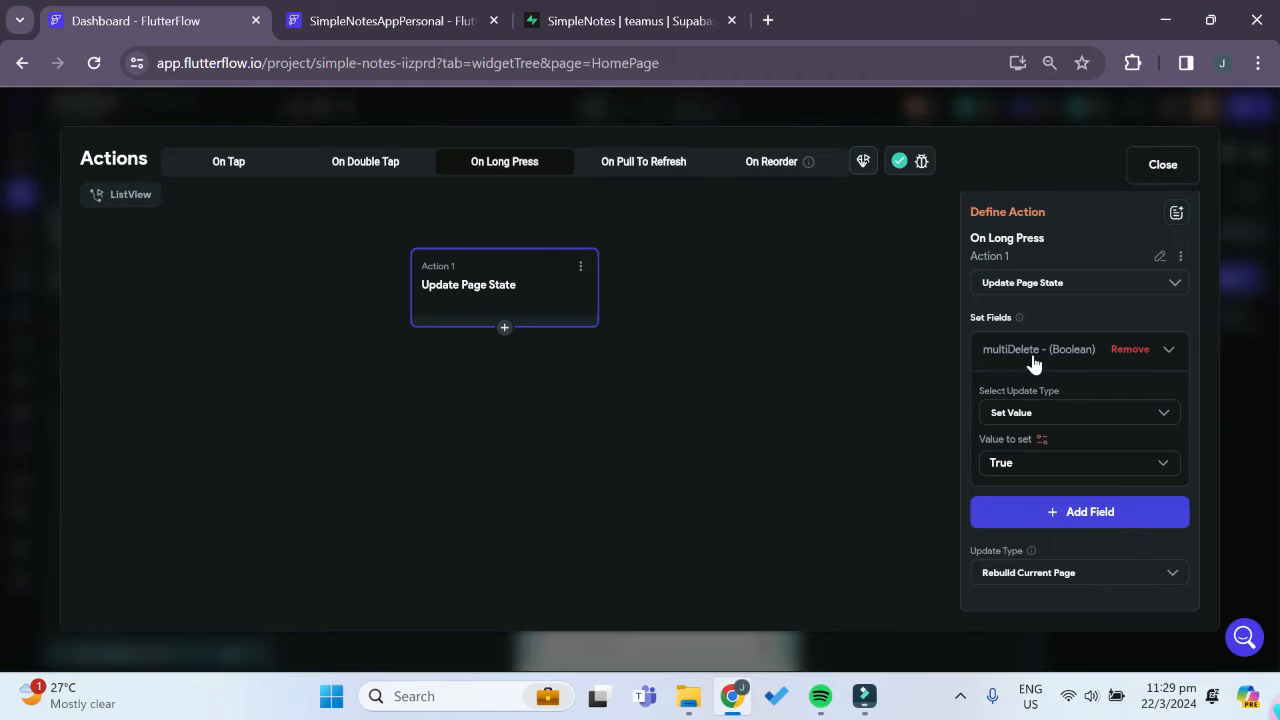
left_click(1163, 168)
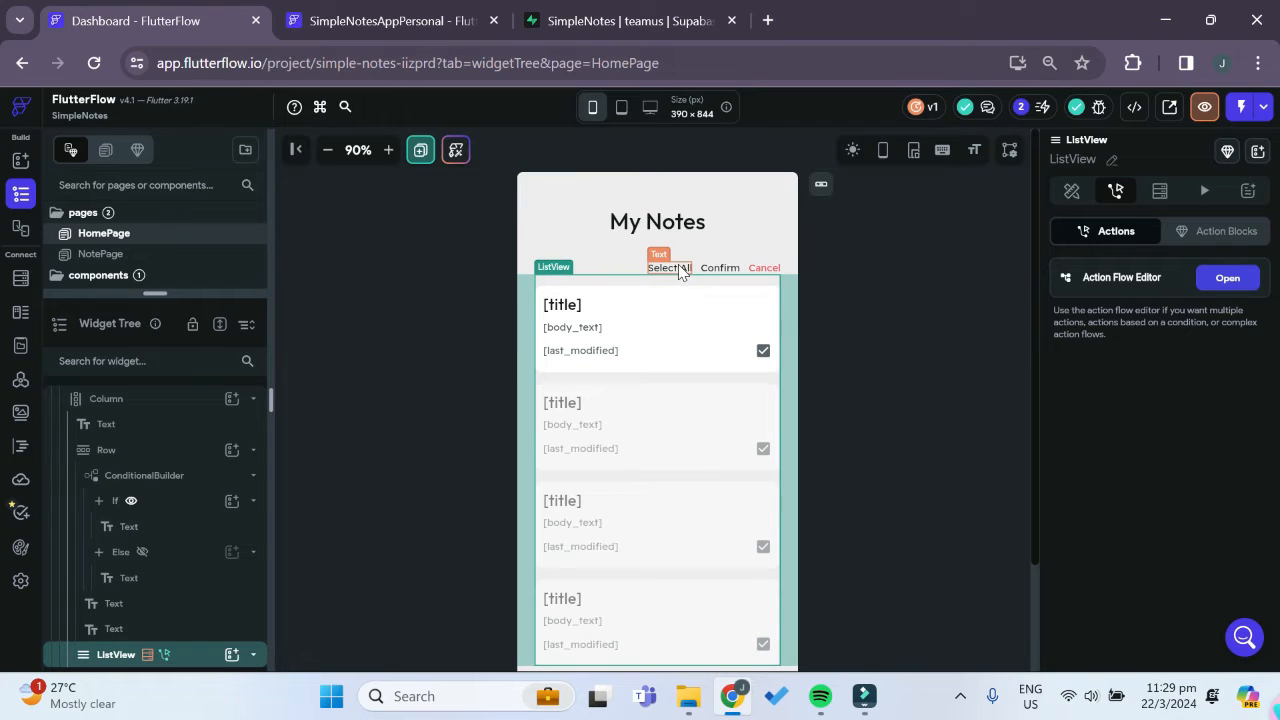
- Make the row with Select All, Confirm and Cancel conditionally visible based on the multiDelete page state variable
left_click(626, 272)
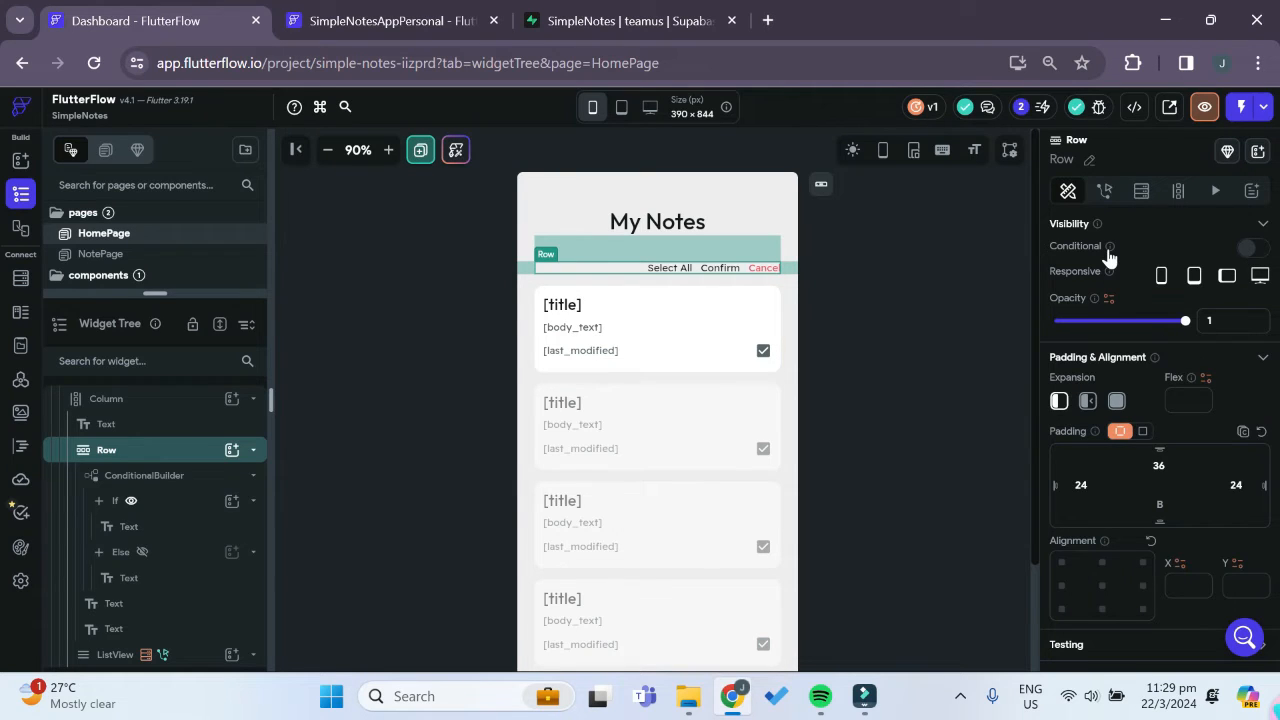
left_click(1251, 248)
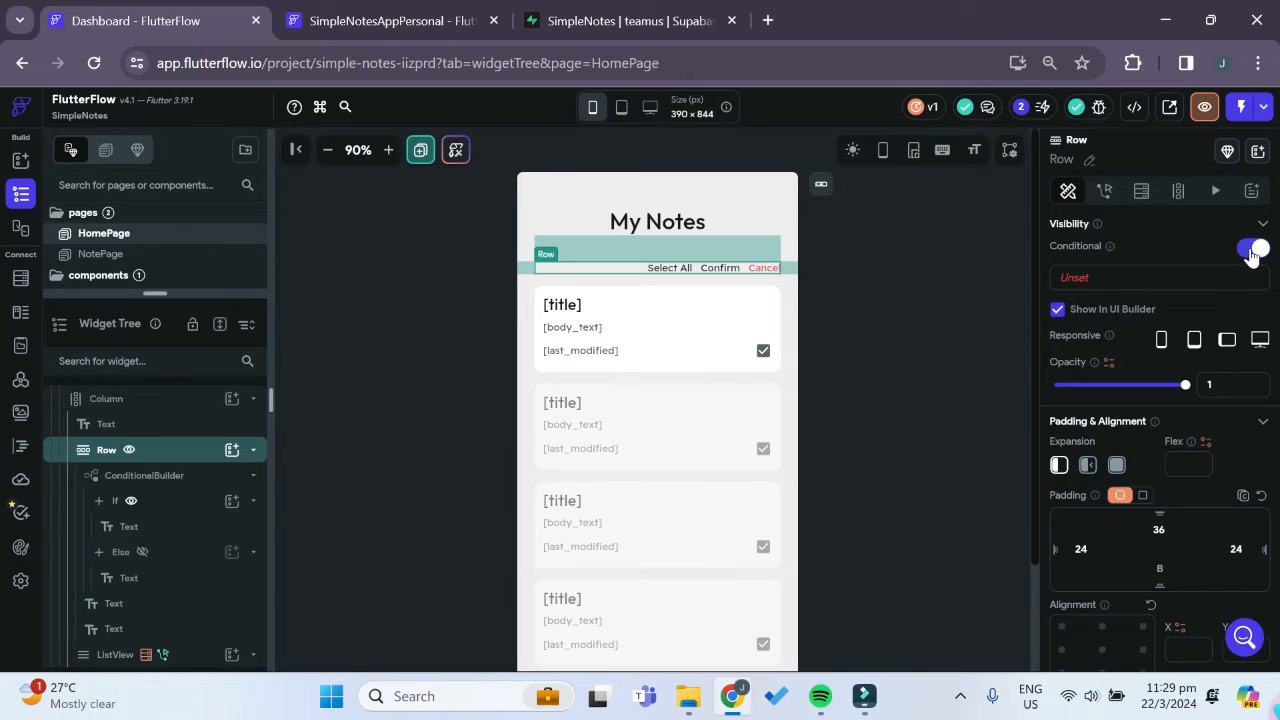
left_click(1116, 279)
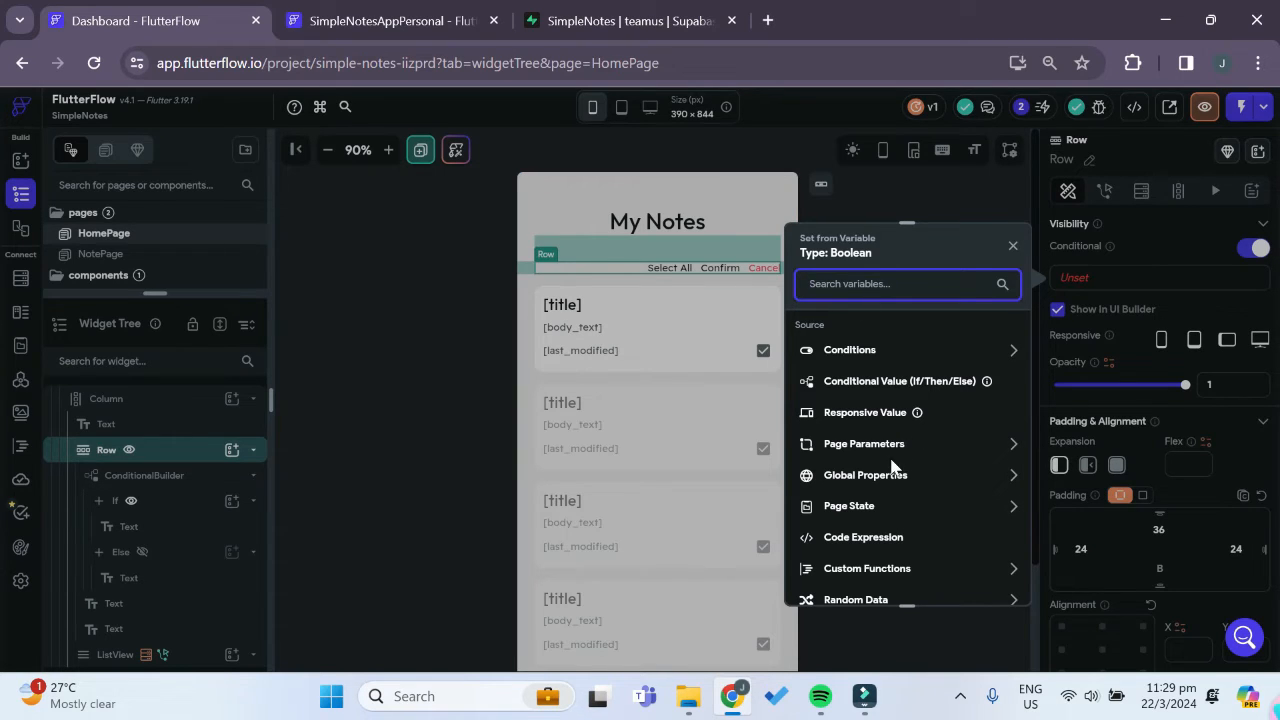
left_click(848, 508)
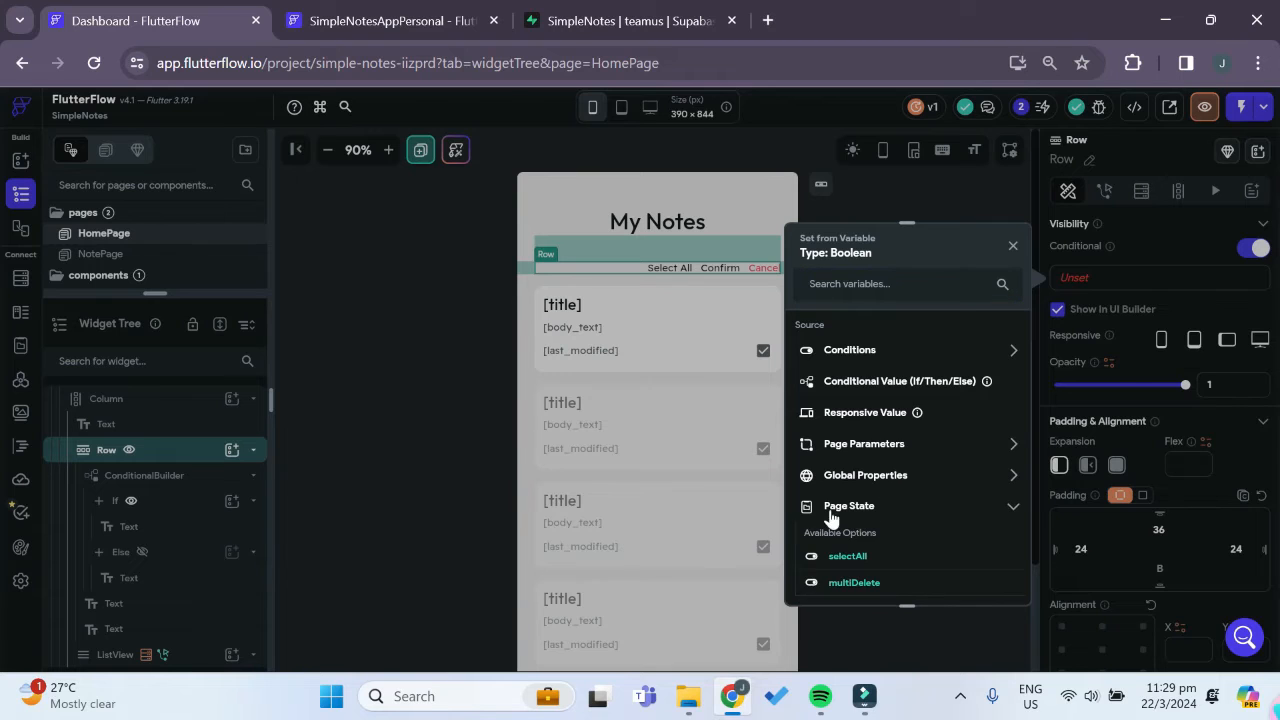
scroll(890, 535, "down", 1)
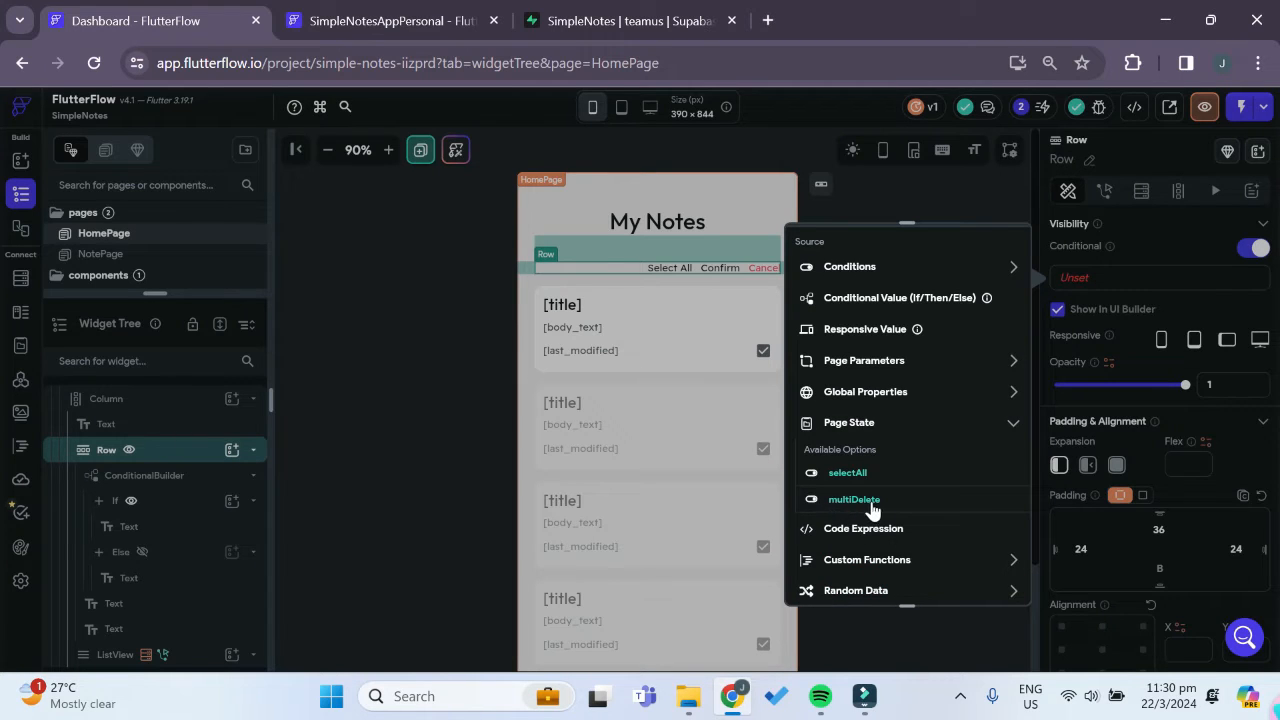
left_click(871, 508)
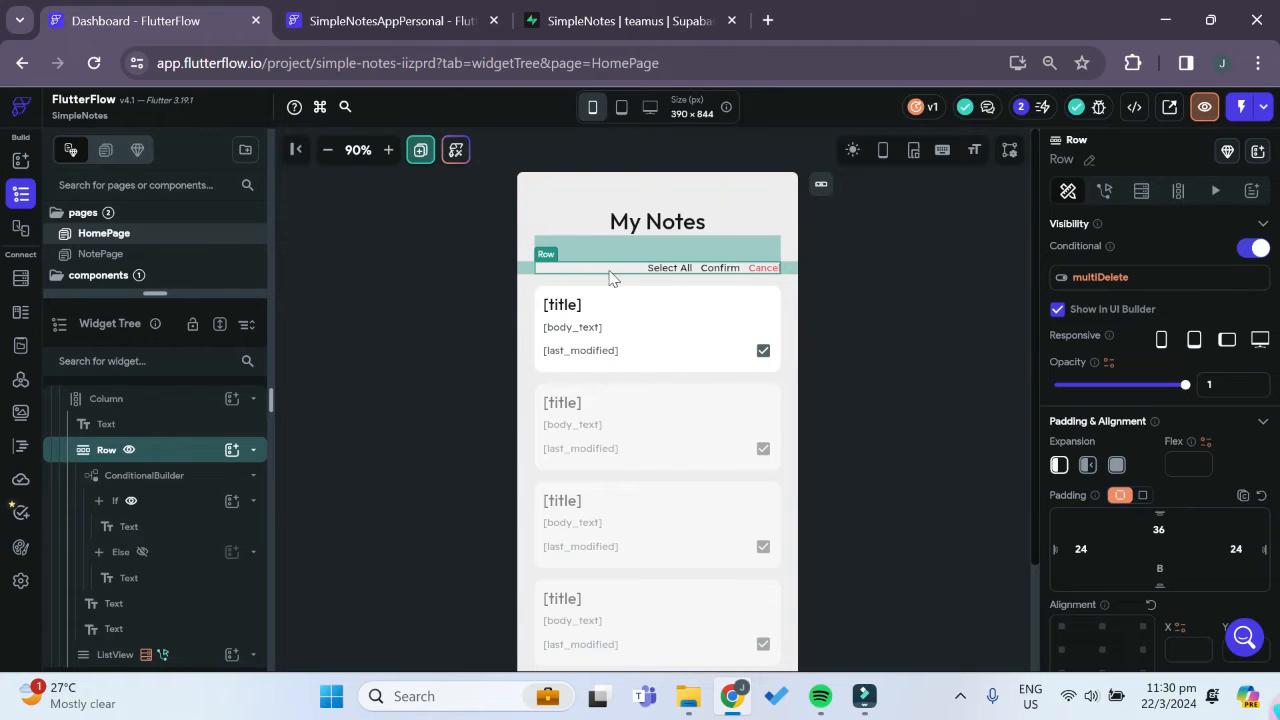
left_click(870, 313)
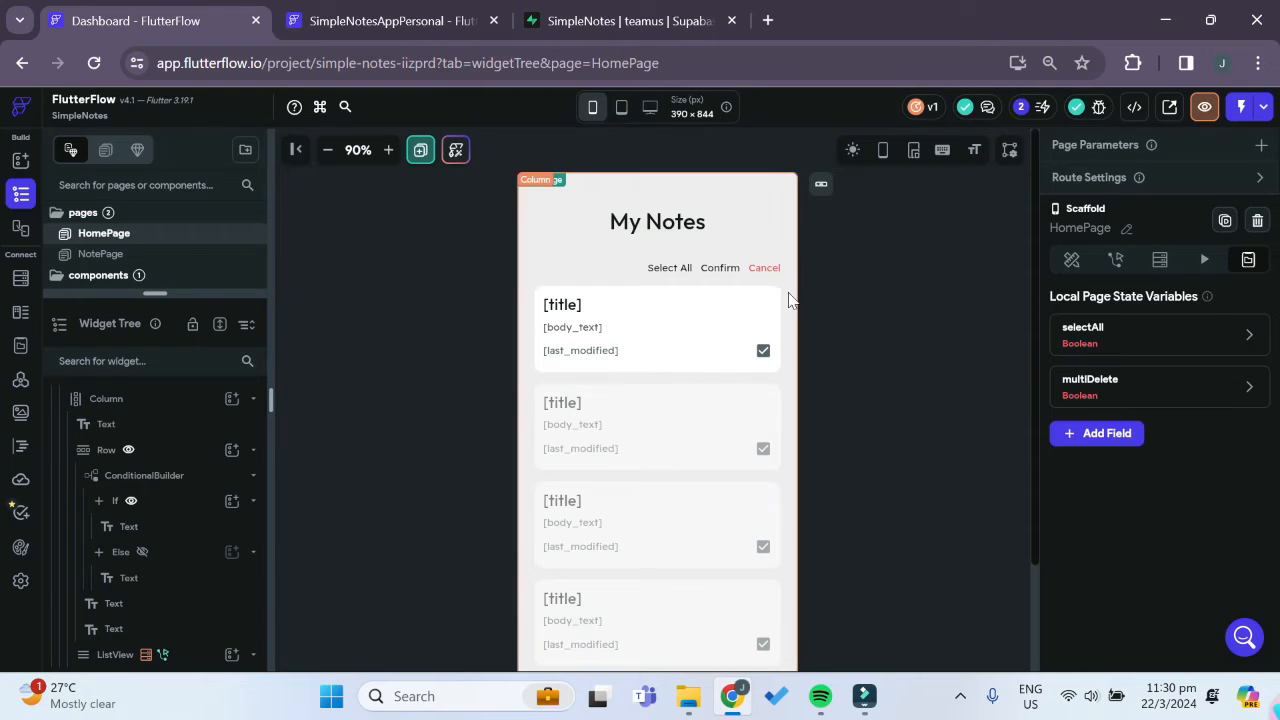
- Add an Update Page State action to the red Cancel text, triggered On Tap
left_click(763, 270)
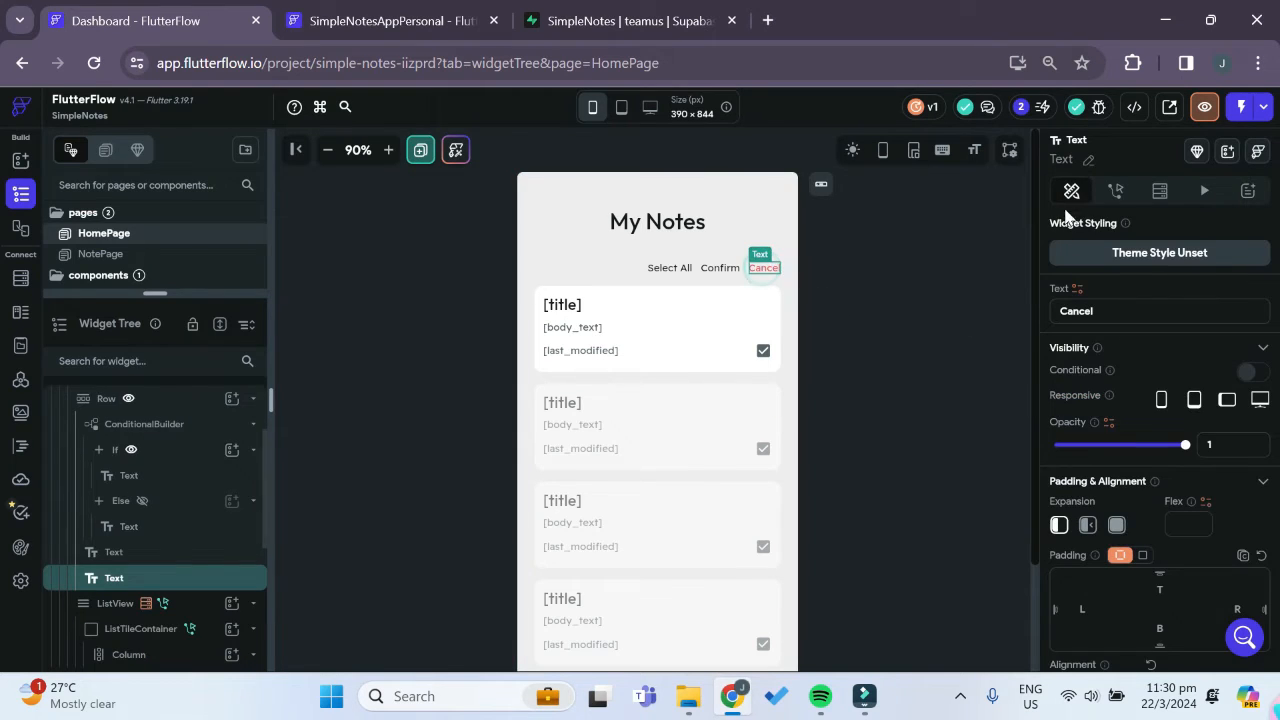
left_click(1115, 190)
left_click(1224, 278)
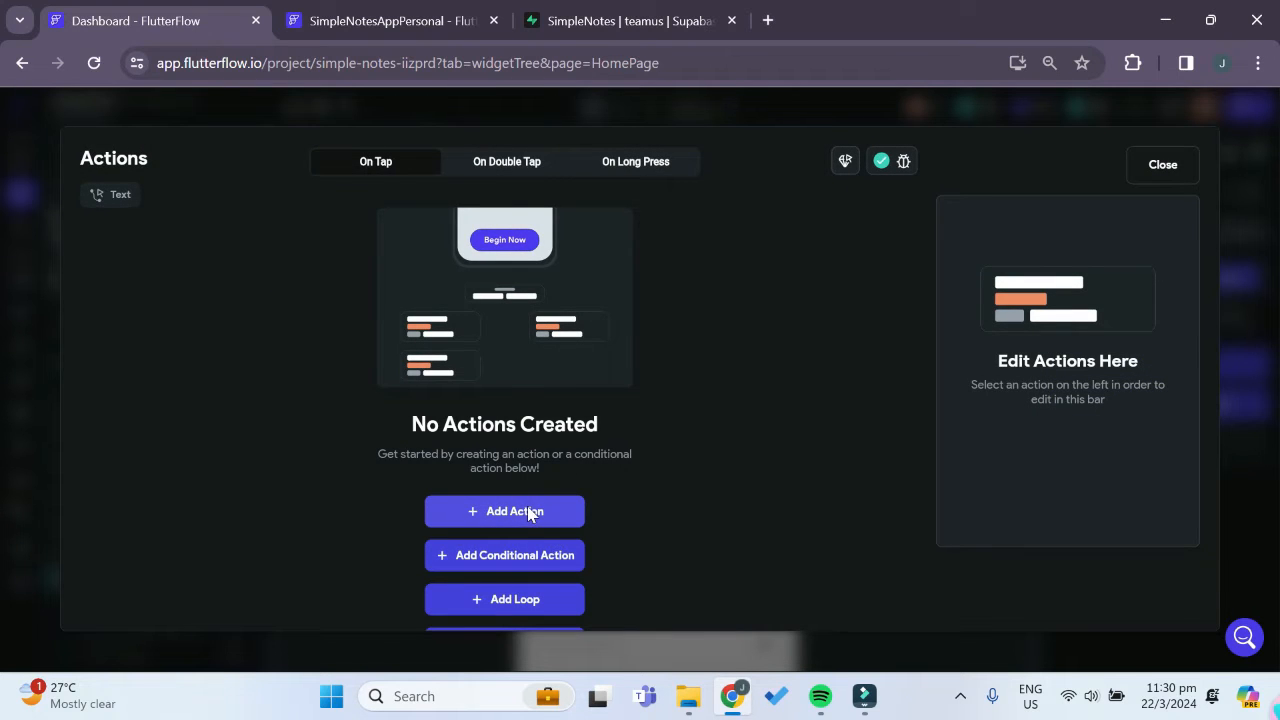
left_click(529, 513)
left_click(1046, 344)
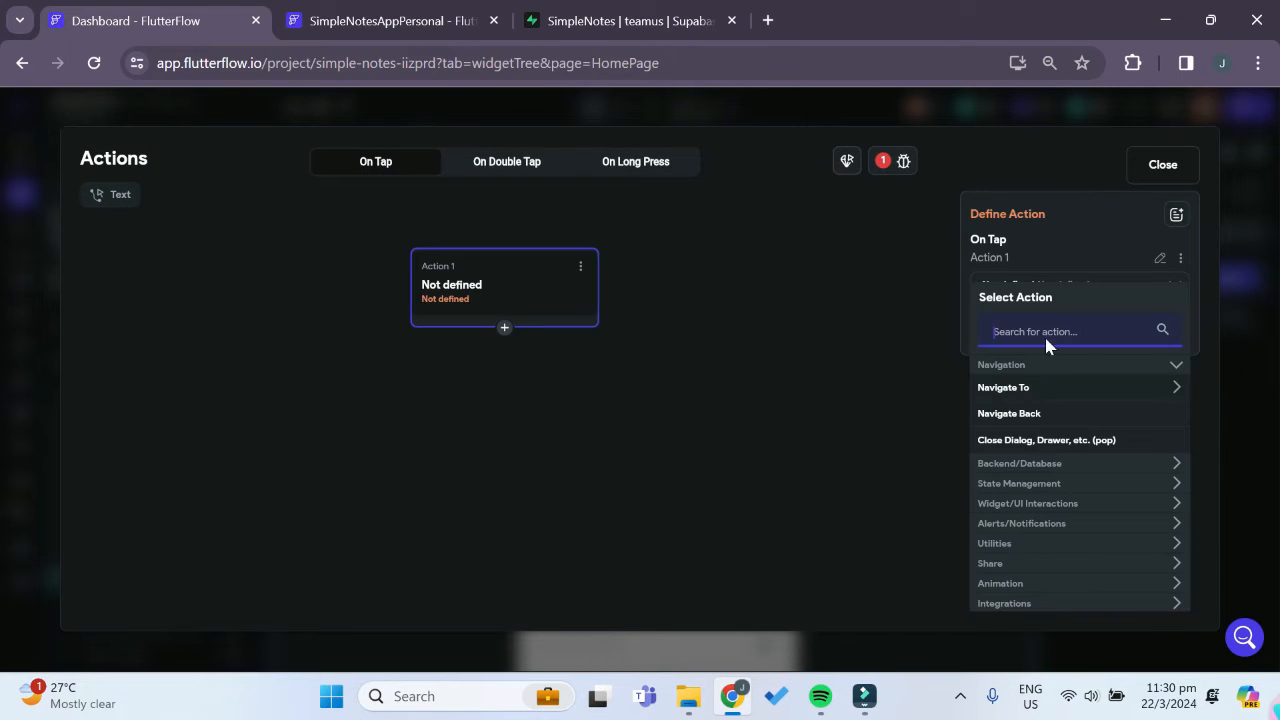
type("state")
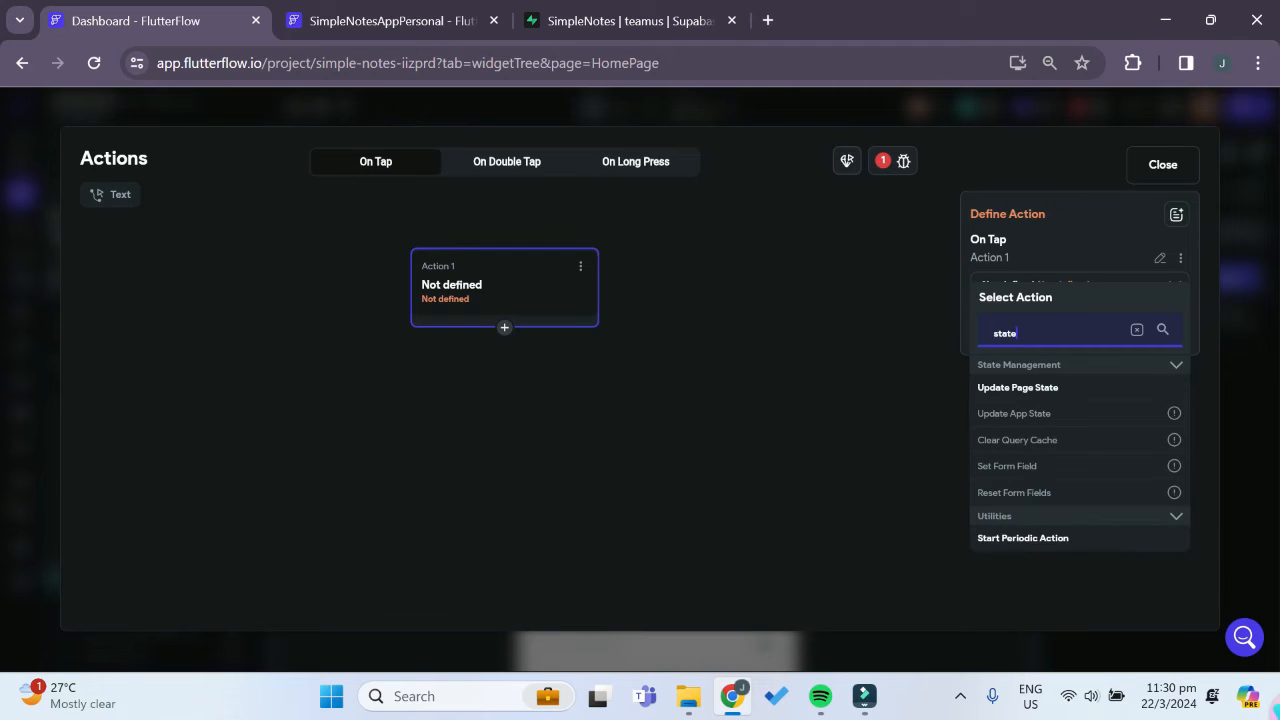
left_click(1045, 390)
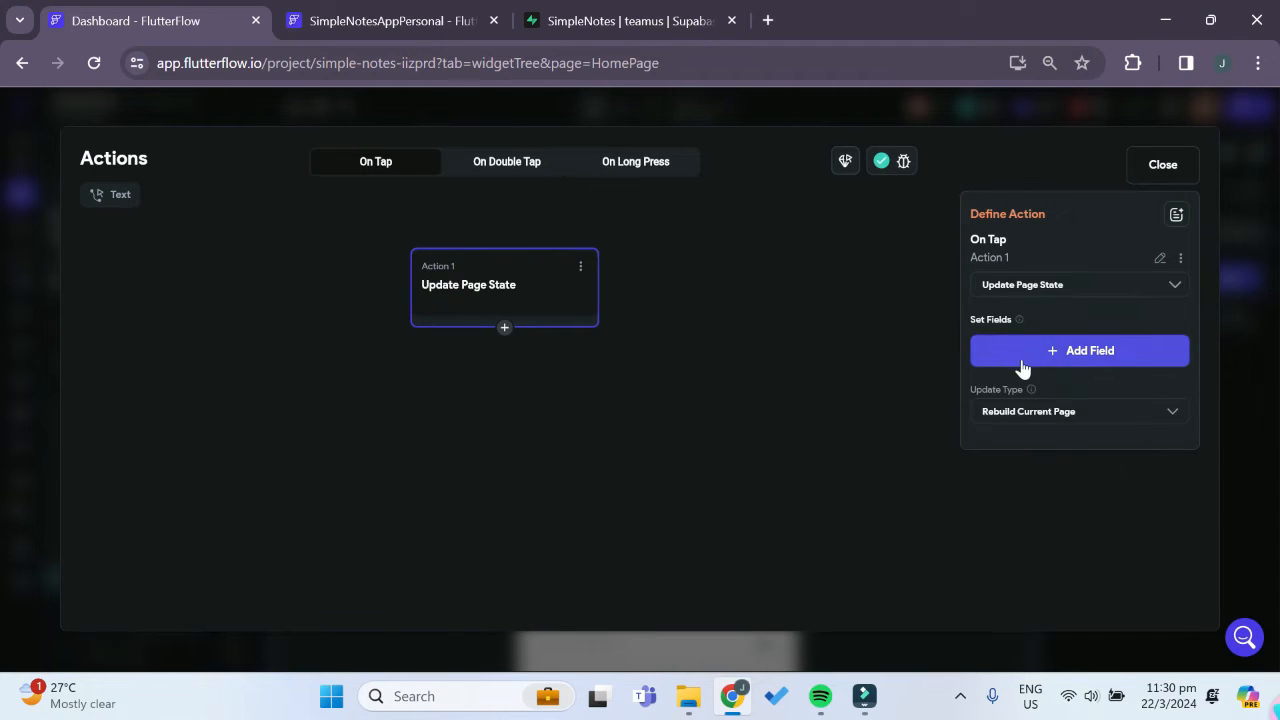
- Add the multiDelete field to the Cancel text's action with Set Value to False
left_click(1018, 352)
left_click(598, 331)
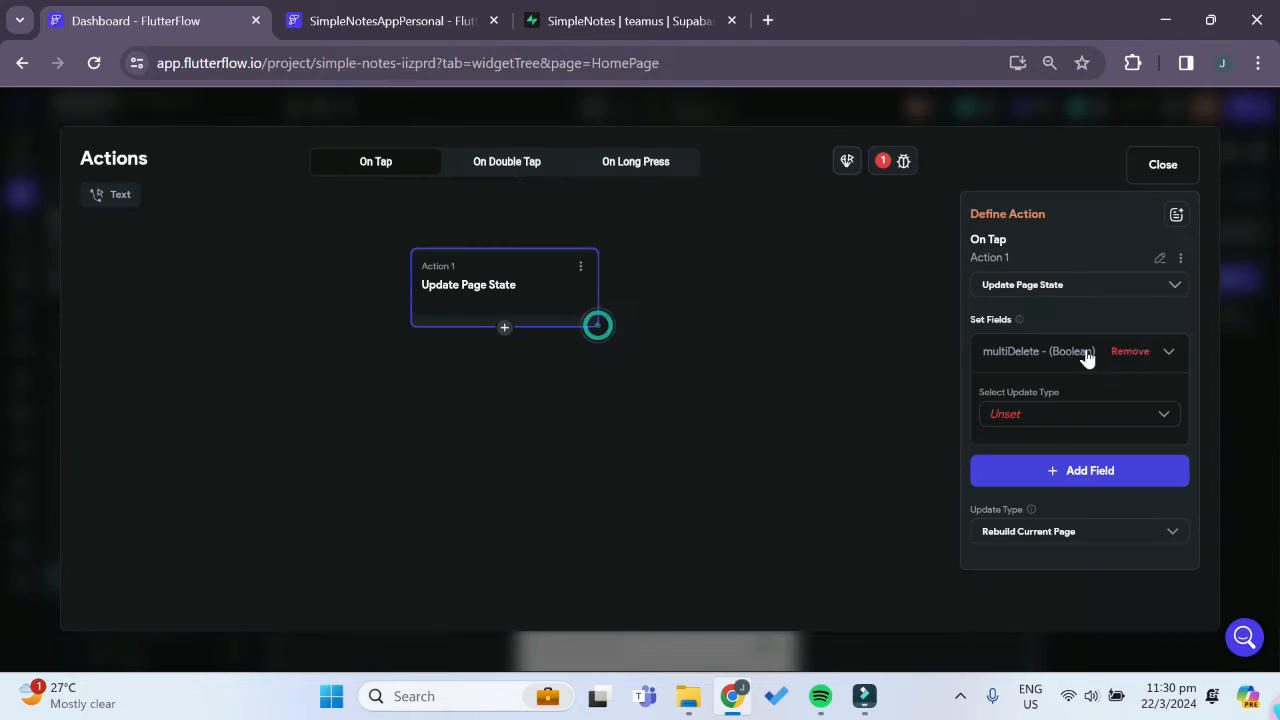
left_click(1050, 420)
left_click(1032, 426)
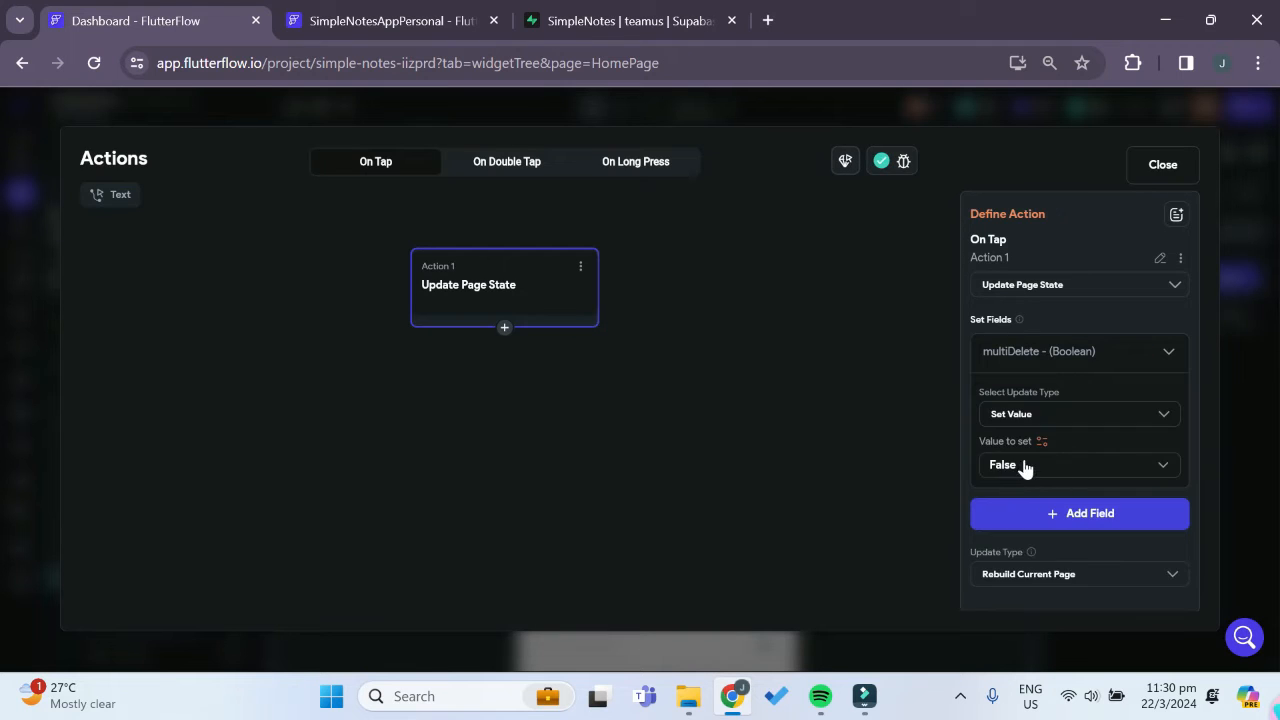
- Keep False as the multiDelete value in the Cancel text's action and close the action editor
left_click(1022, 467)
left_click(1010, 465)
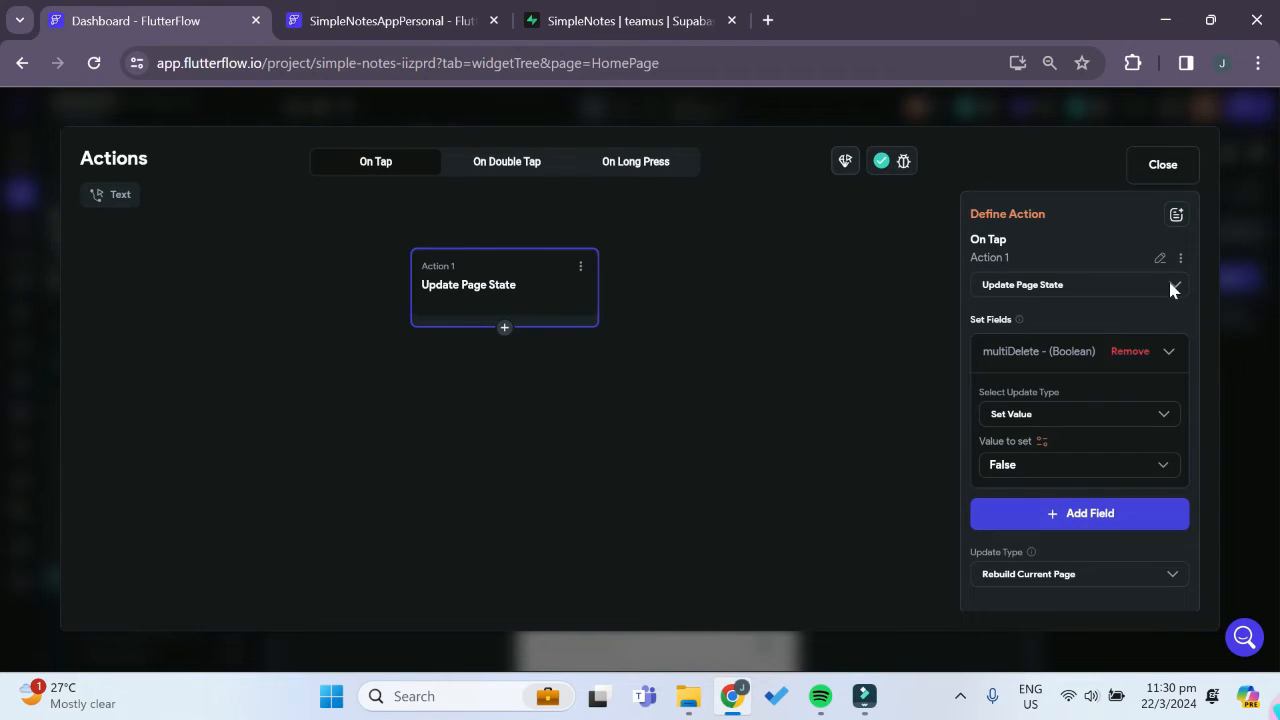
left_click(1163, 164)
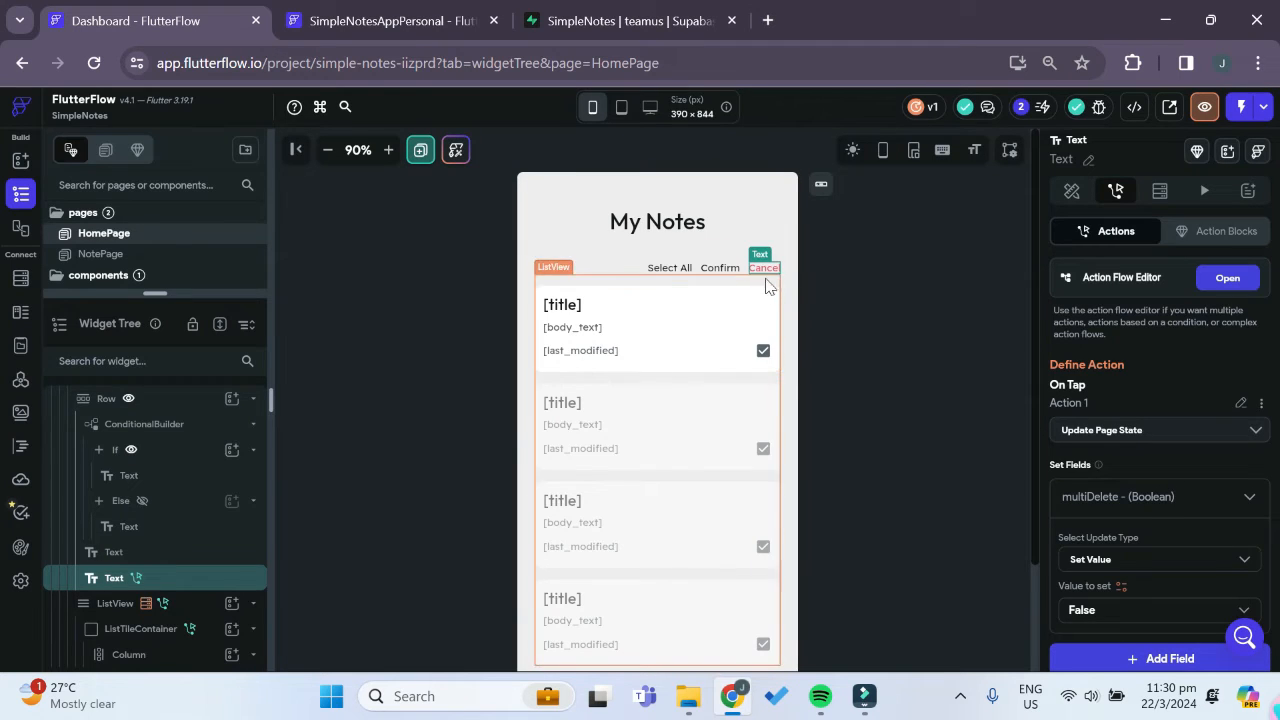
- Wrap the checkbox icon in the note card's Else branch in a ConditionalBuilder
scroll(835, 343, "down", 1)
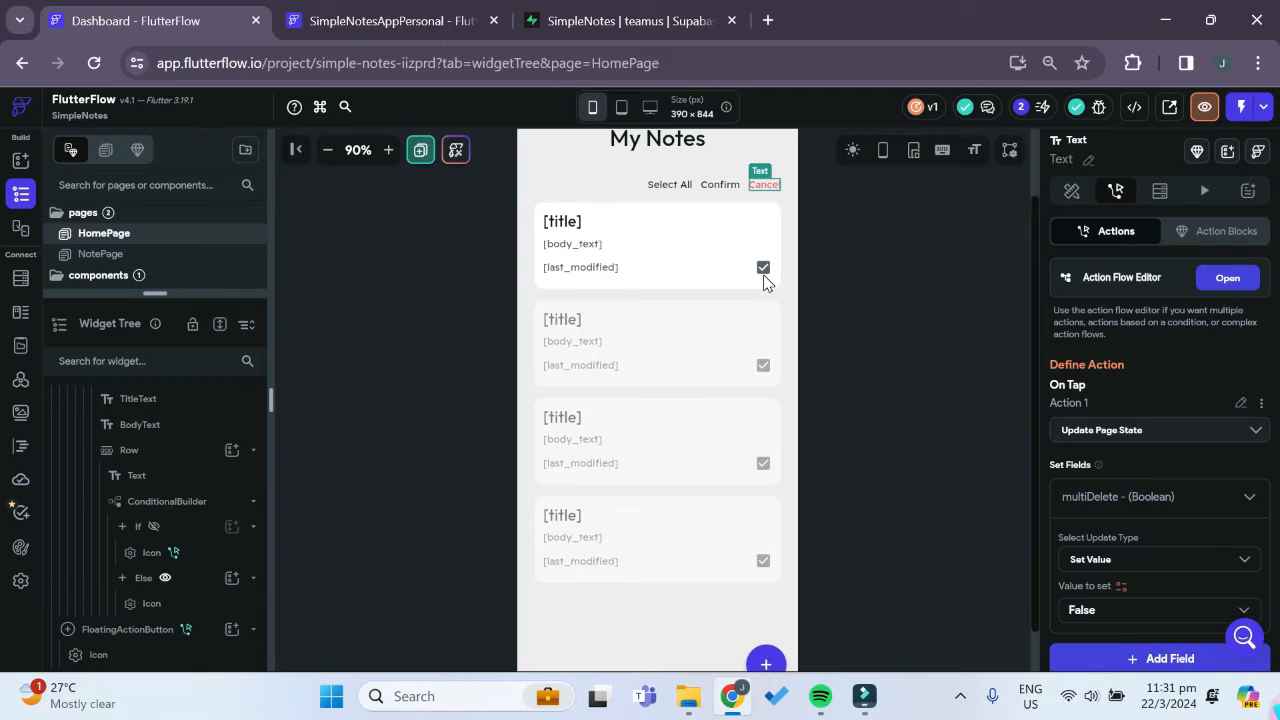
left_click(193, 606)
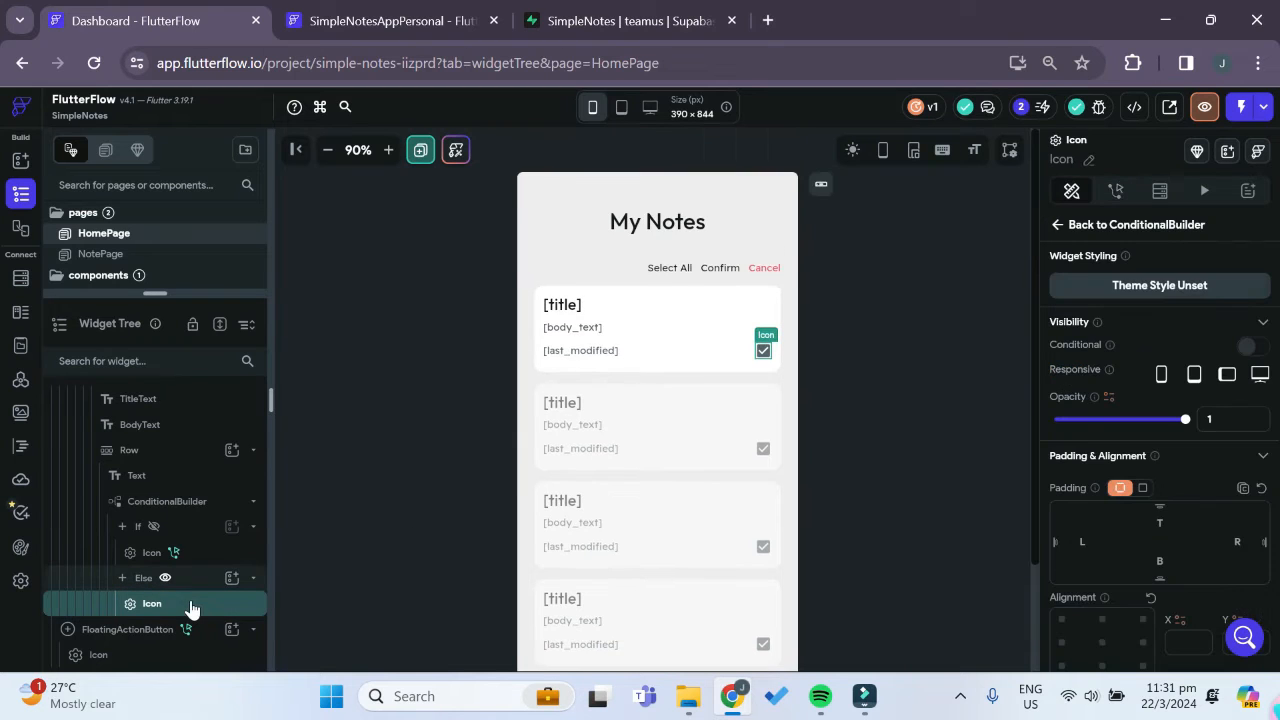
right_click(172, 608)
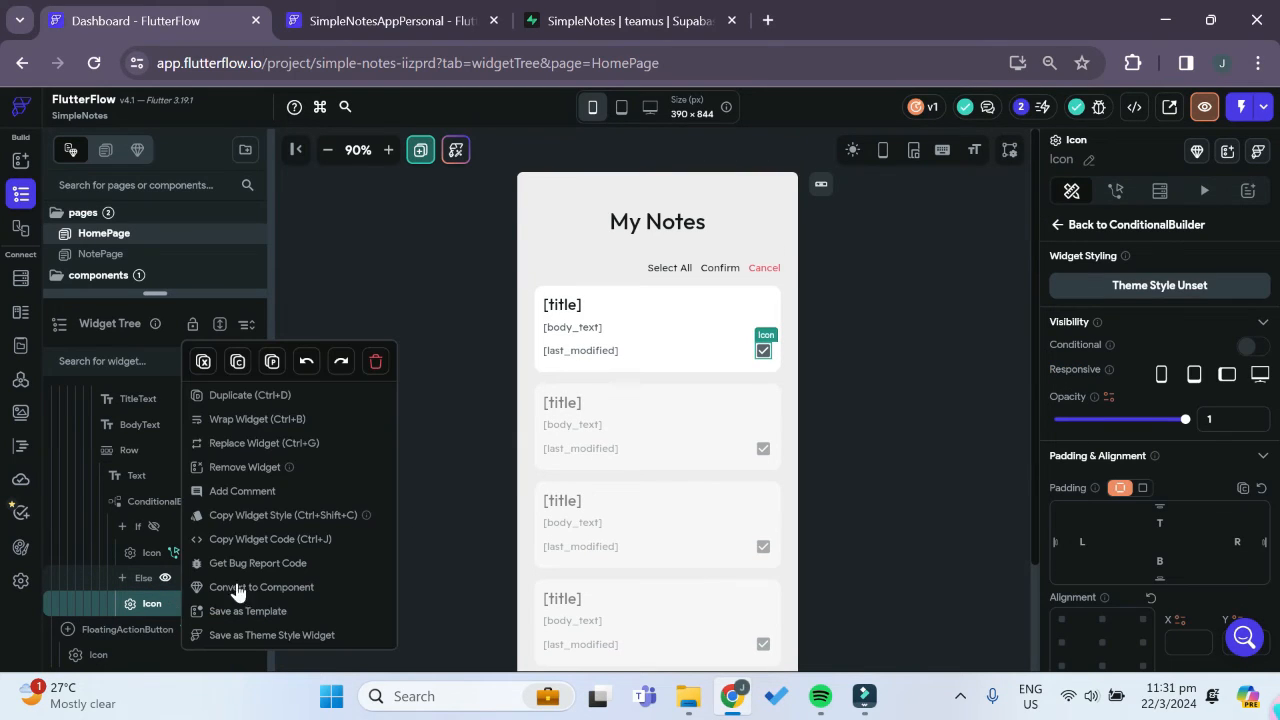
left_click(286, 424)
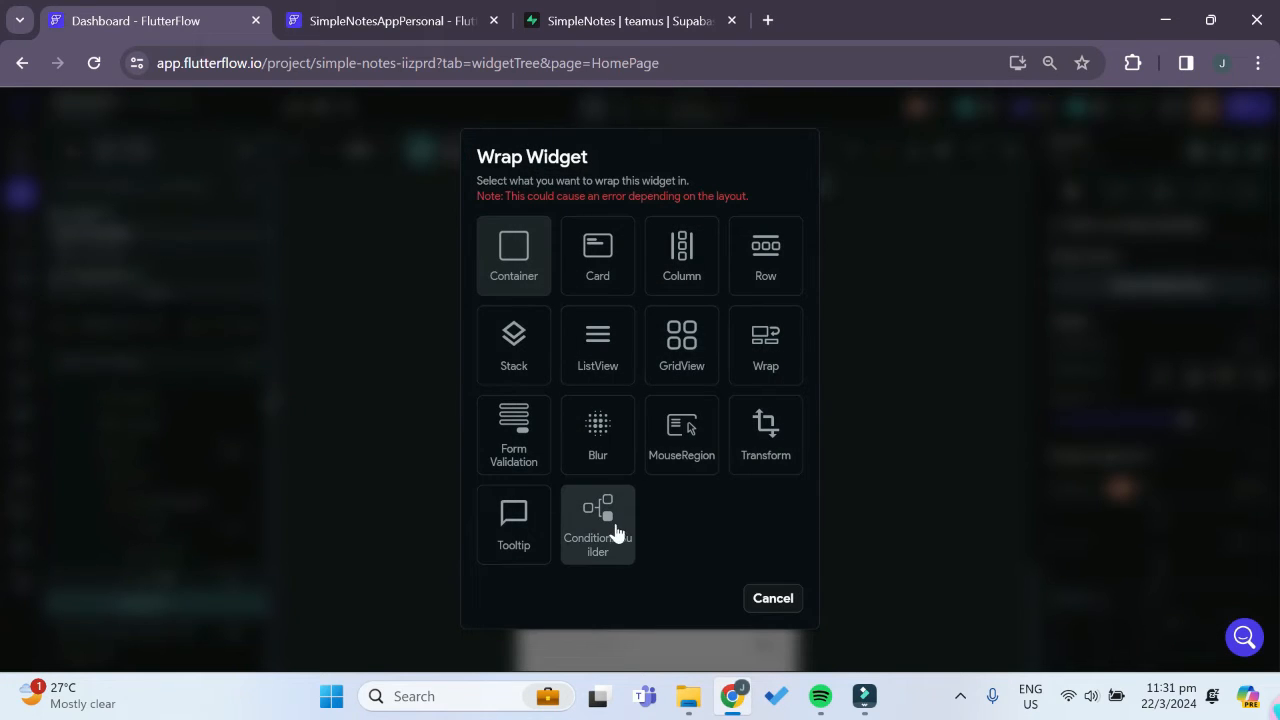
left_click(616, 533)
scroll(200, 537, "down", 1)
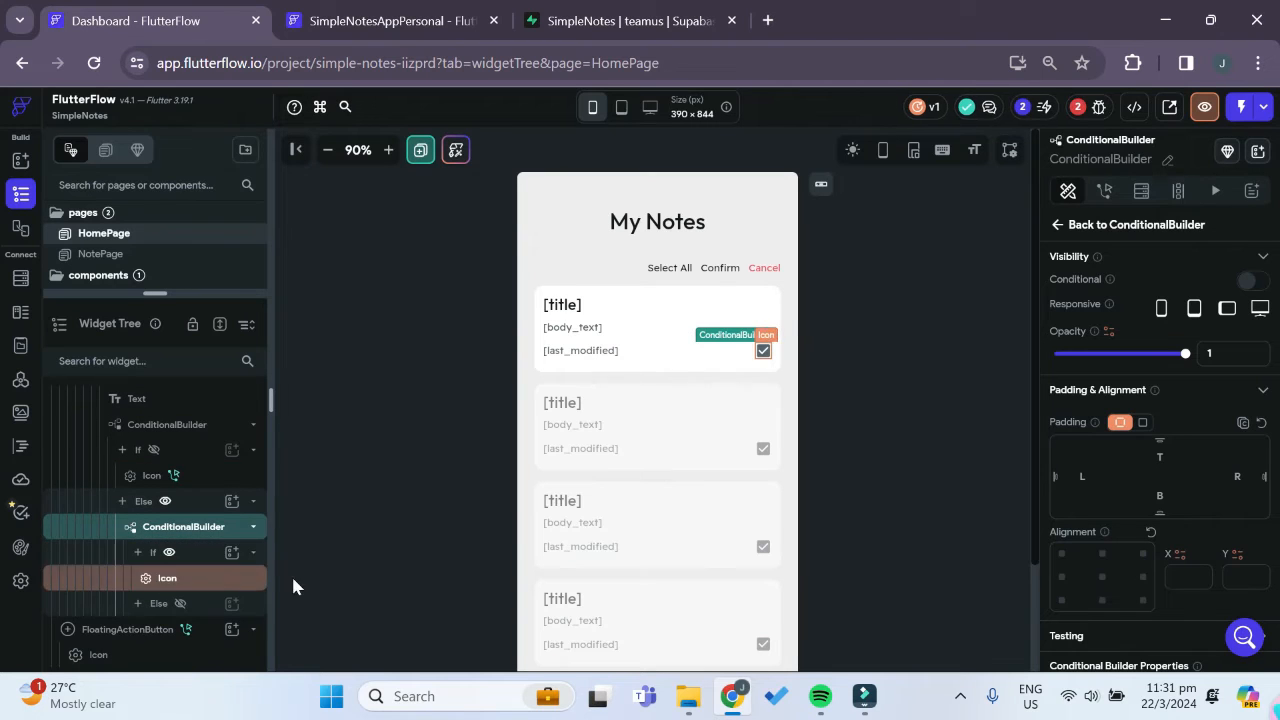
- Show the nested ConditionalBuilder's Else branch and add an Icon widget to it
left_click(181, 604)
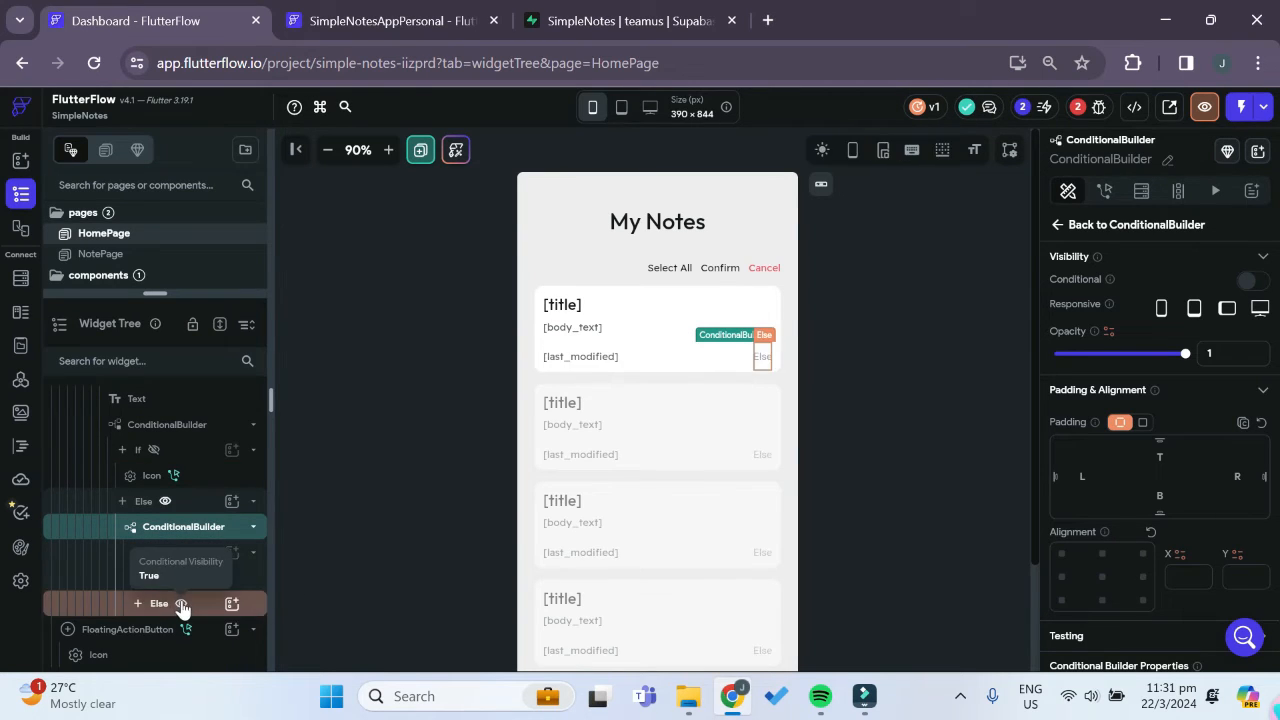
left_click(232, 605)
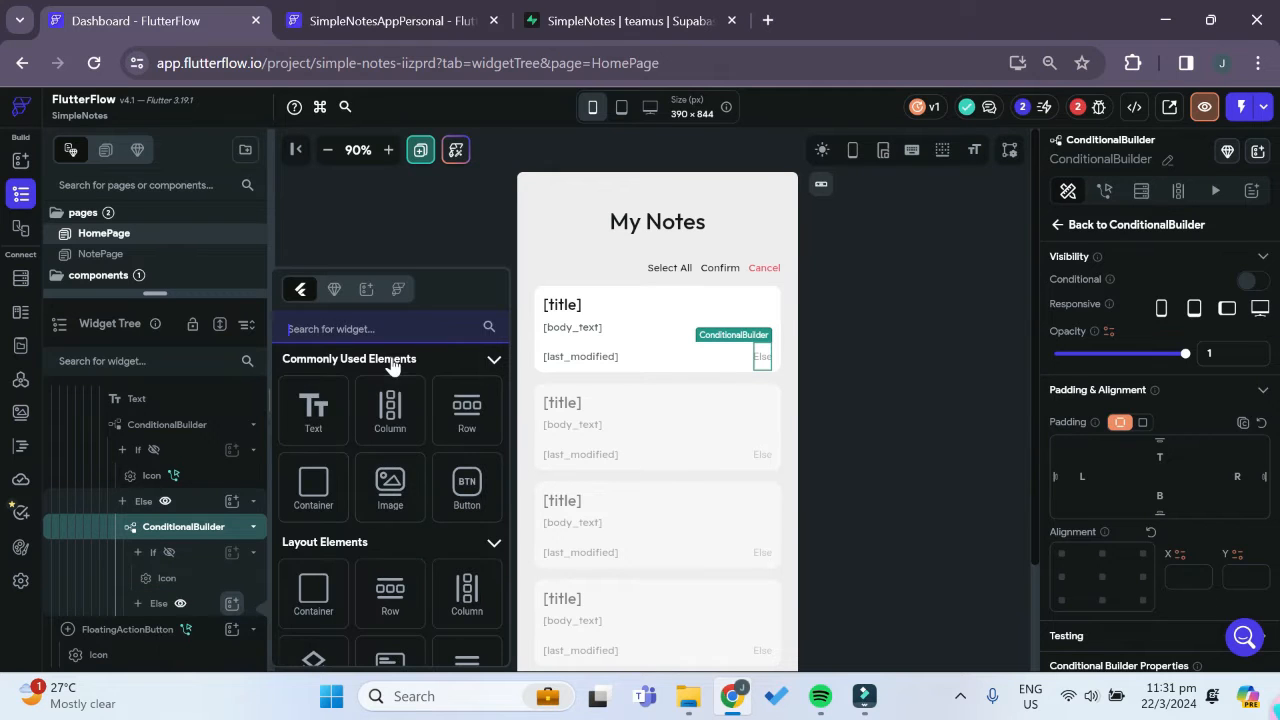
type("Icon")
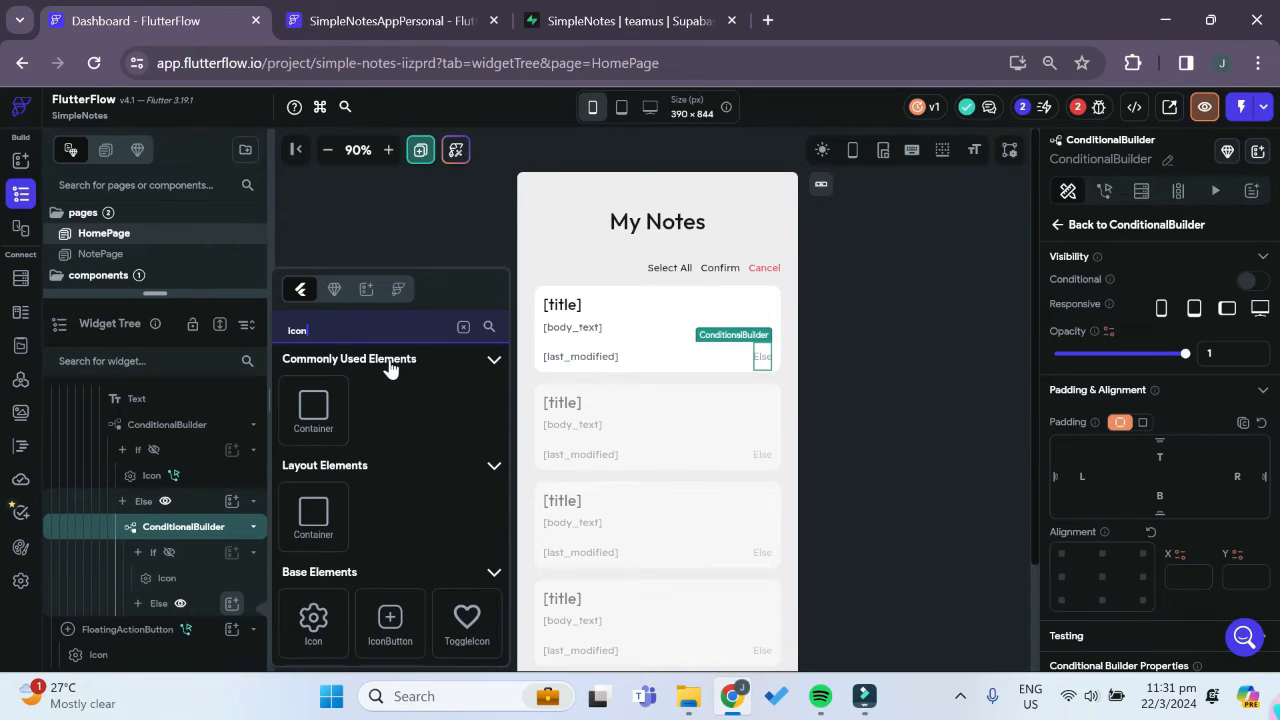
left_click(320, 643)
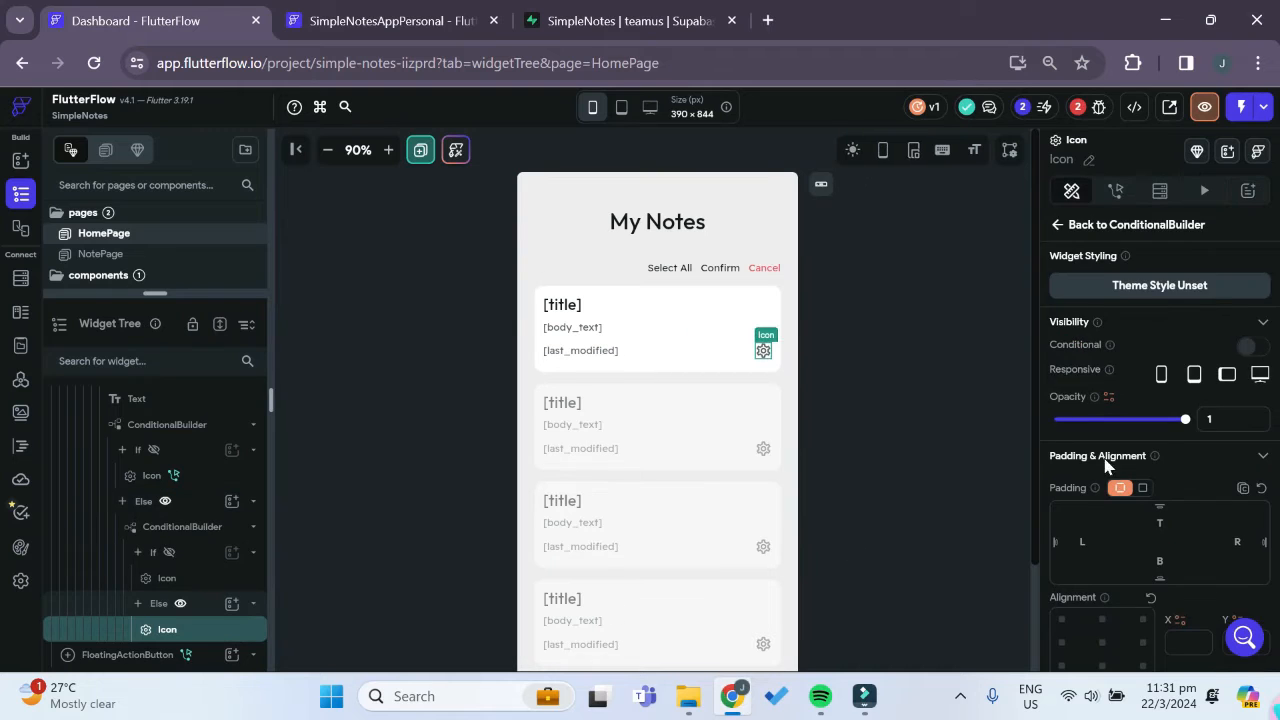
- Search the icon library for "checkbox" and set the new Else icon to Check Box Outline Blank
scroll(1116, 463, "down", 2)
left_click(1166, 550)
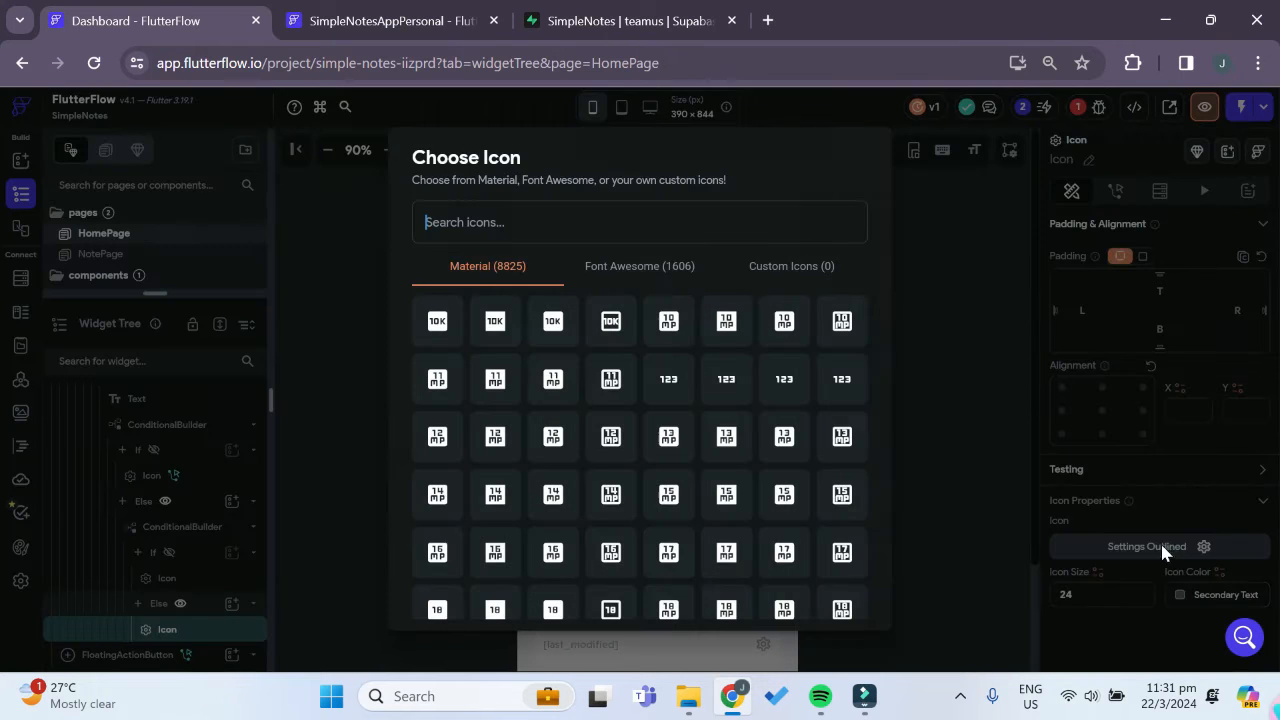
type("chekc")
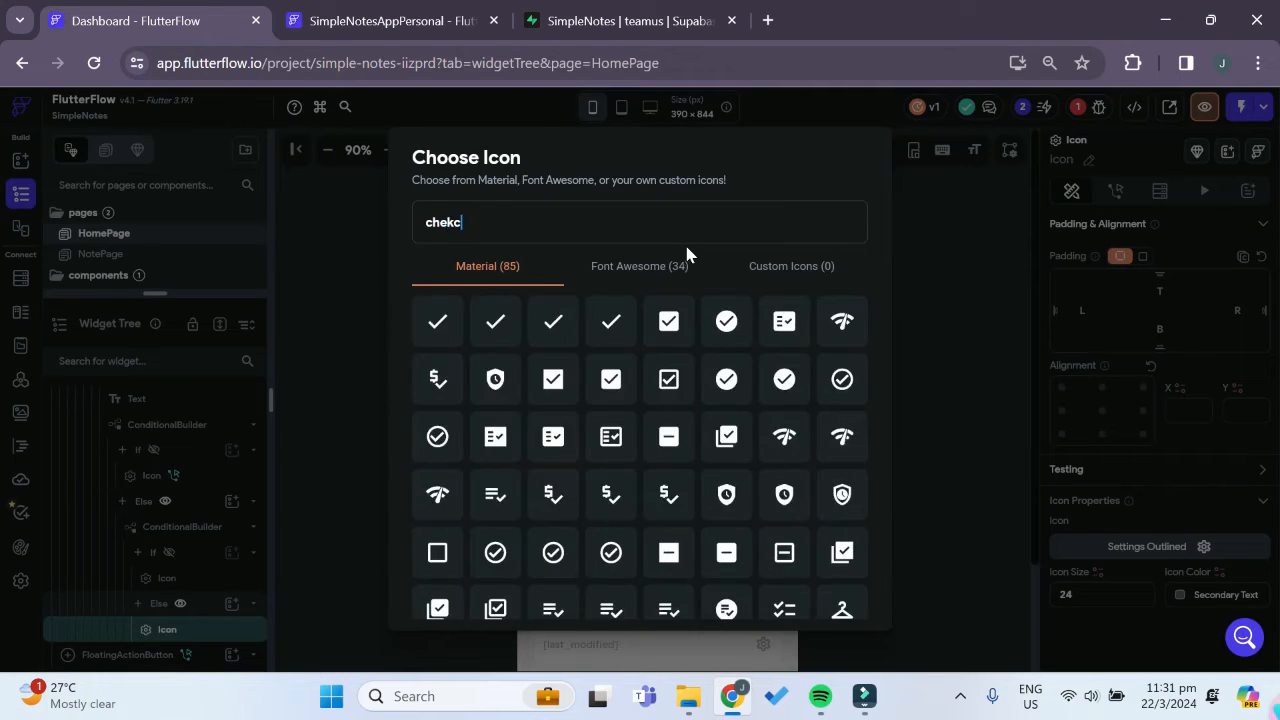
type("ck")
key("BackSpace")
key("BackSpace")
key("BackSpace")
type("ckbox")
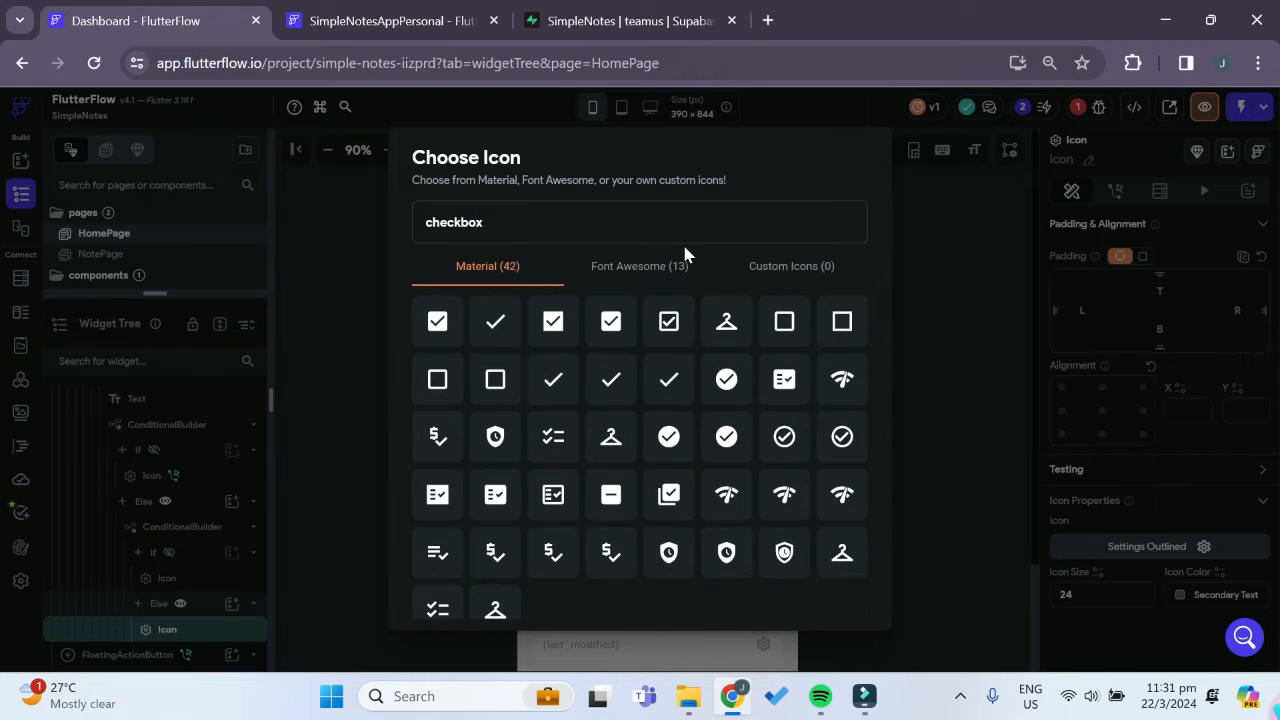
left_click(786, 330)
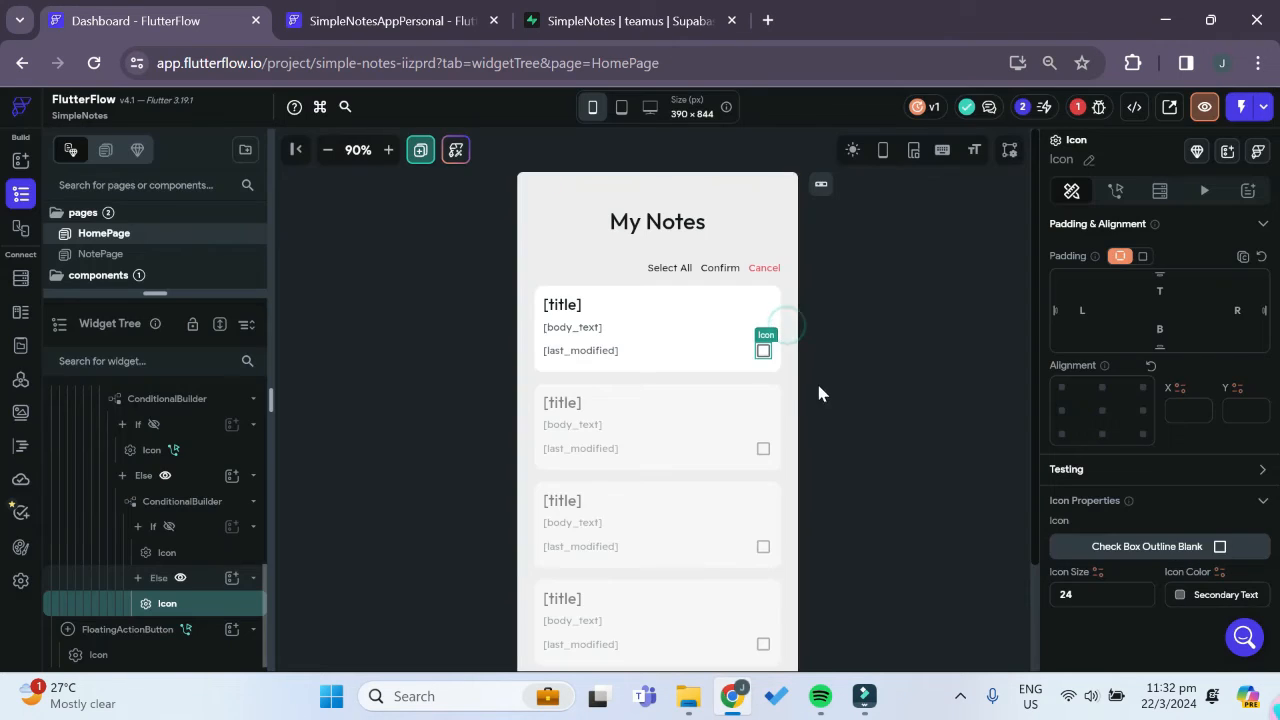
left_click(203, 513)
scroll(1170, 500, "down", 2)
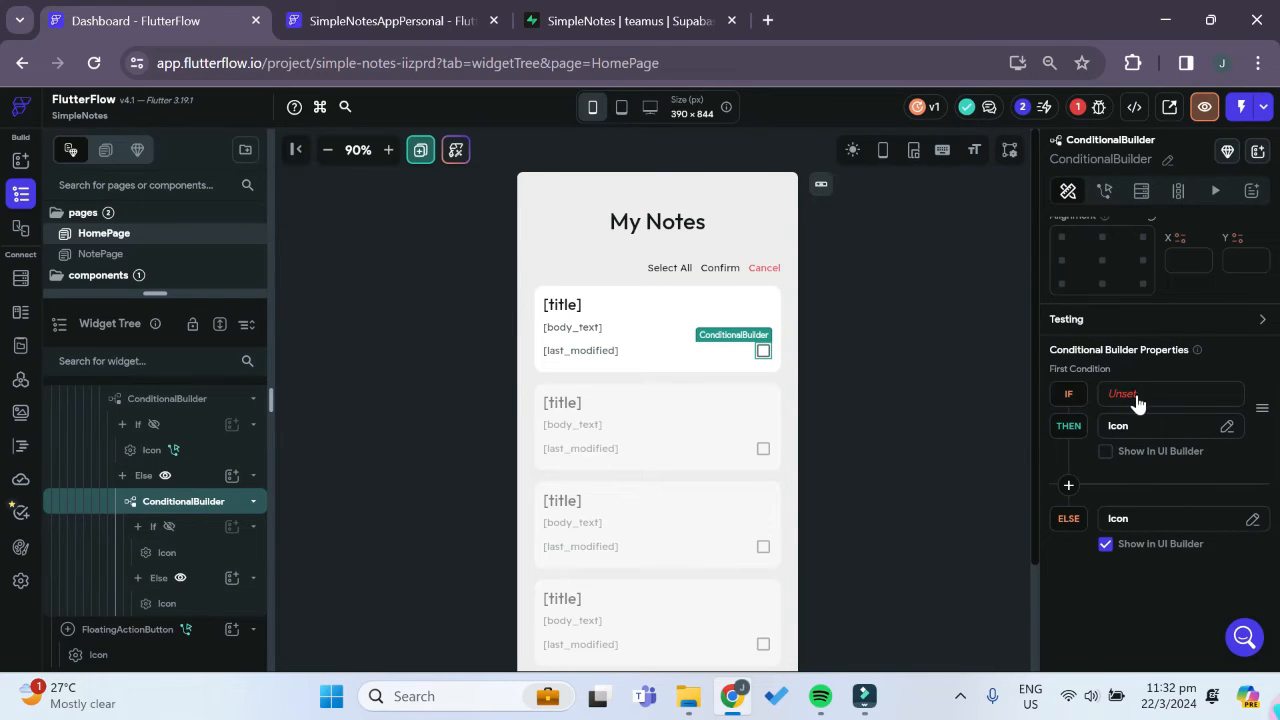
scroll(206, 500, "up", 5)
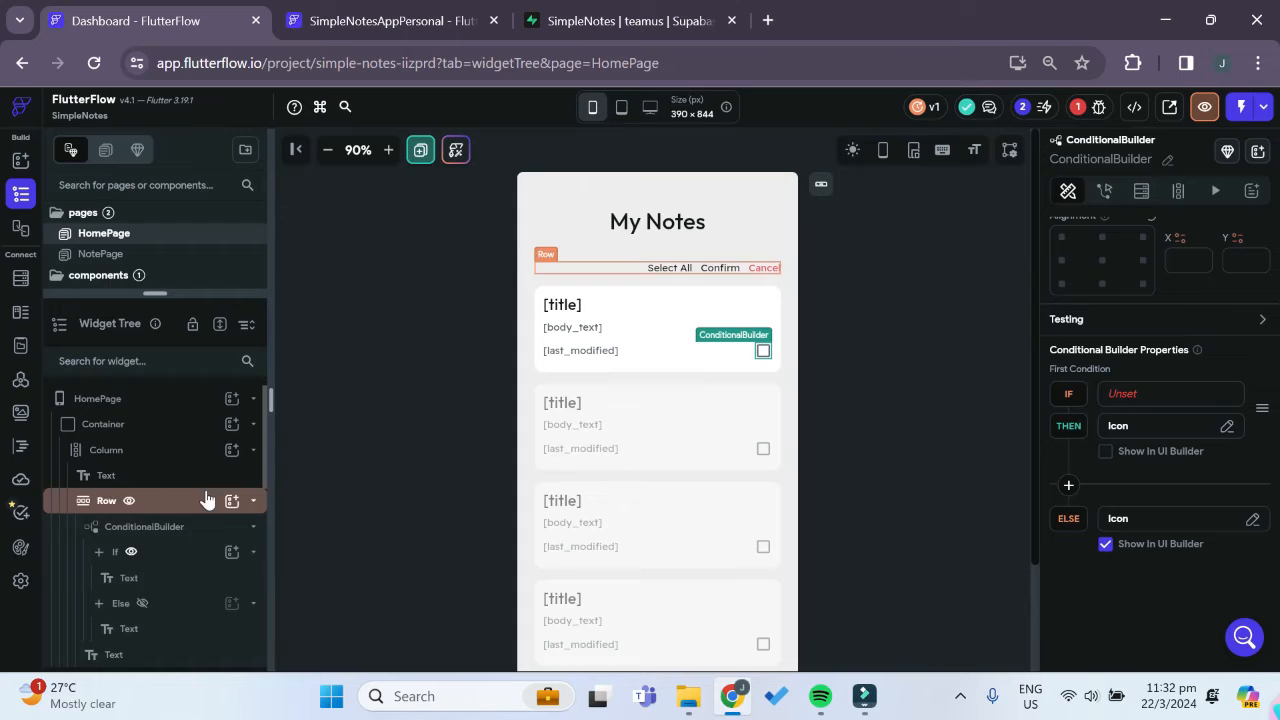
- Add a HomePage page state field named deleteItems of type Integer, make it a list, and confirm it
left_click(160, 399)
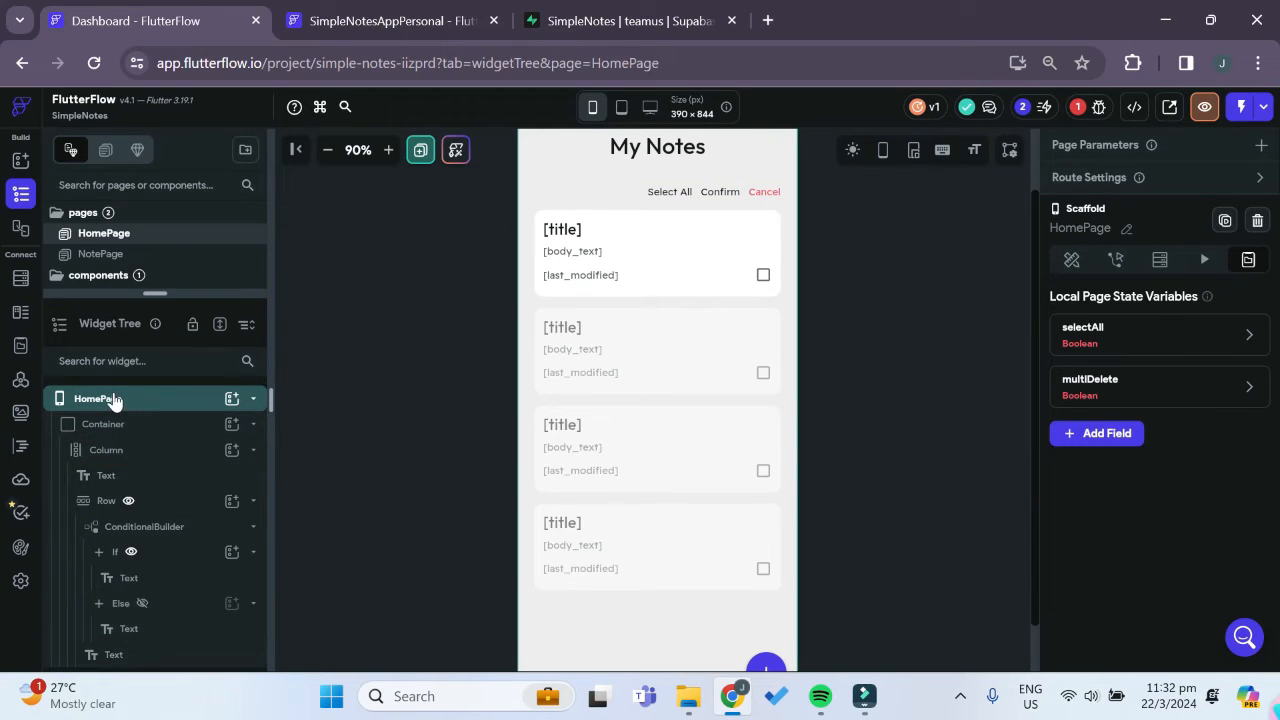
left_click(1130, 442)
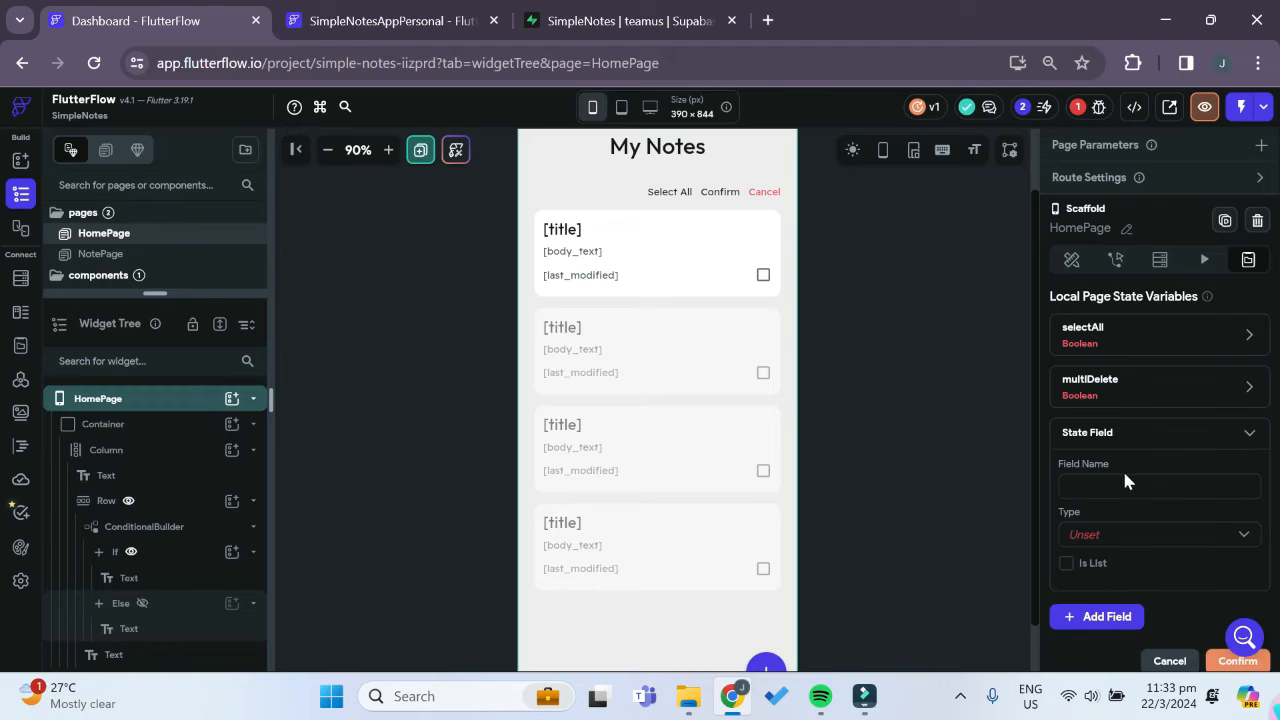
scroll(1130, 487, "down", 1)
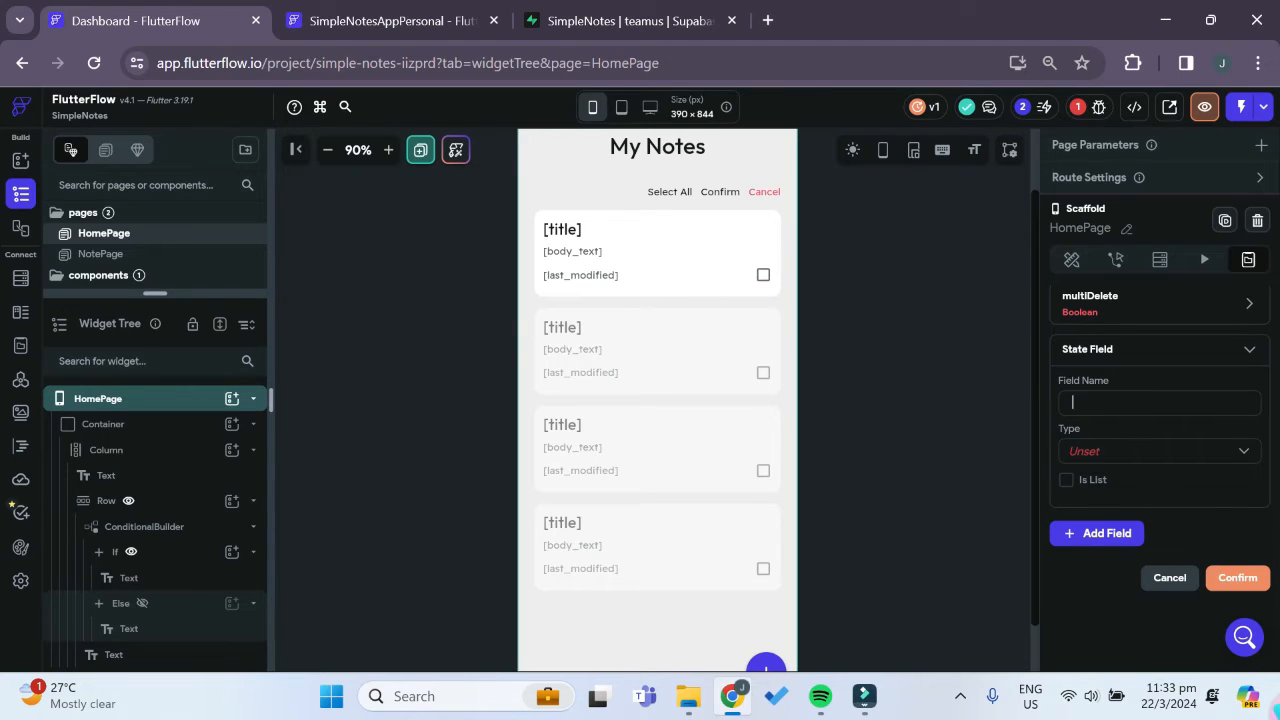
type("deleteItems")
left_click(1145, 461)
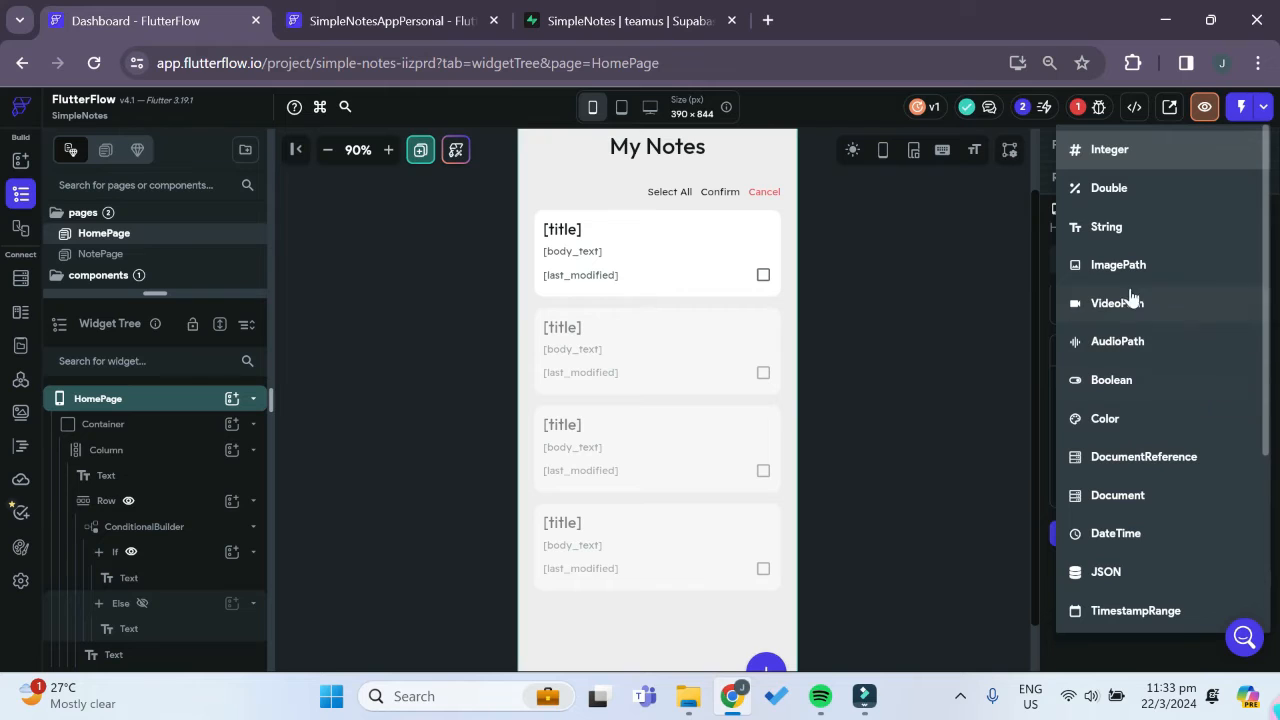
left_click(1128, 163)
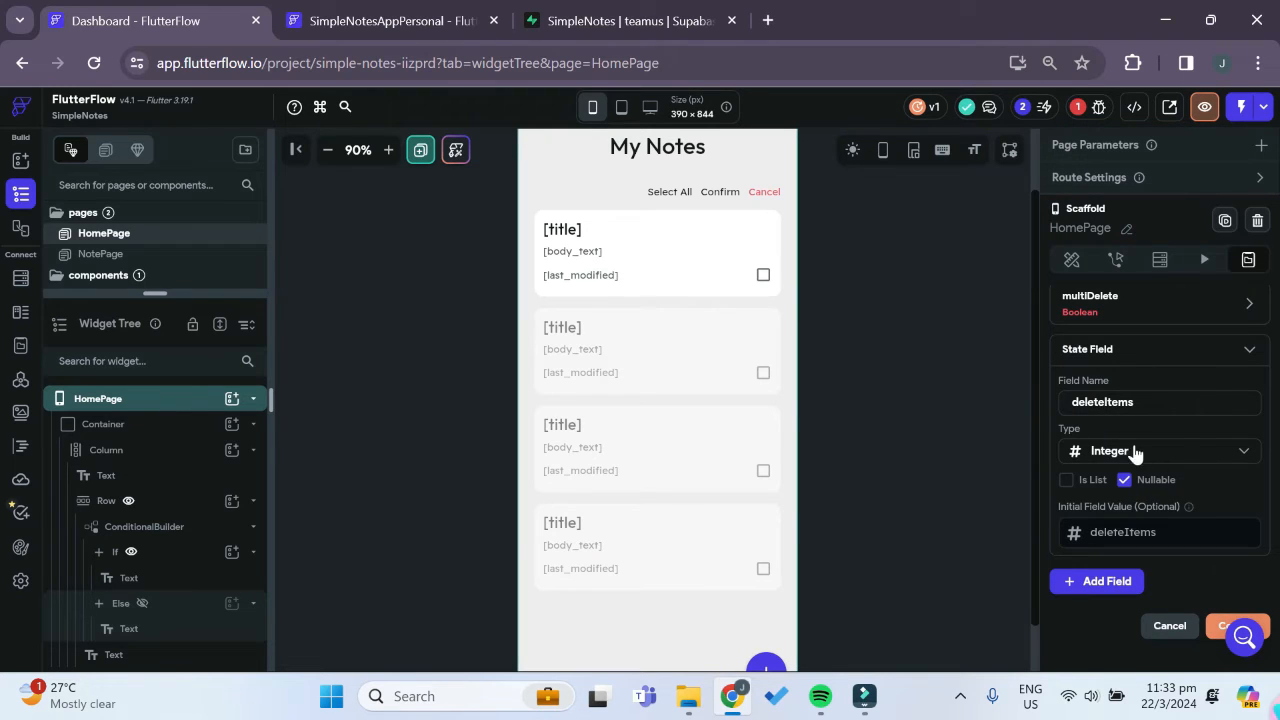
left_click(1068, 481)
scroll(1120, 538, "down", 1)
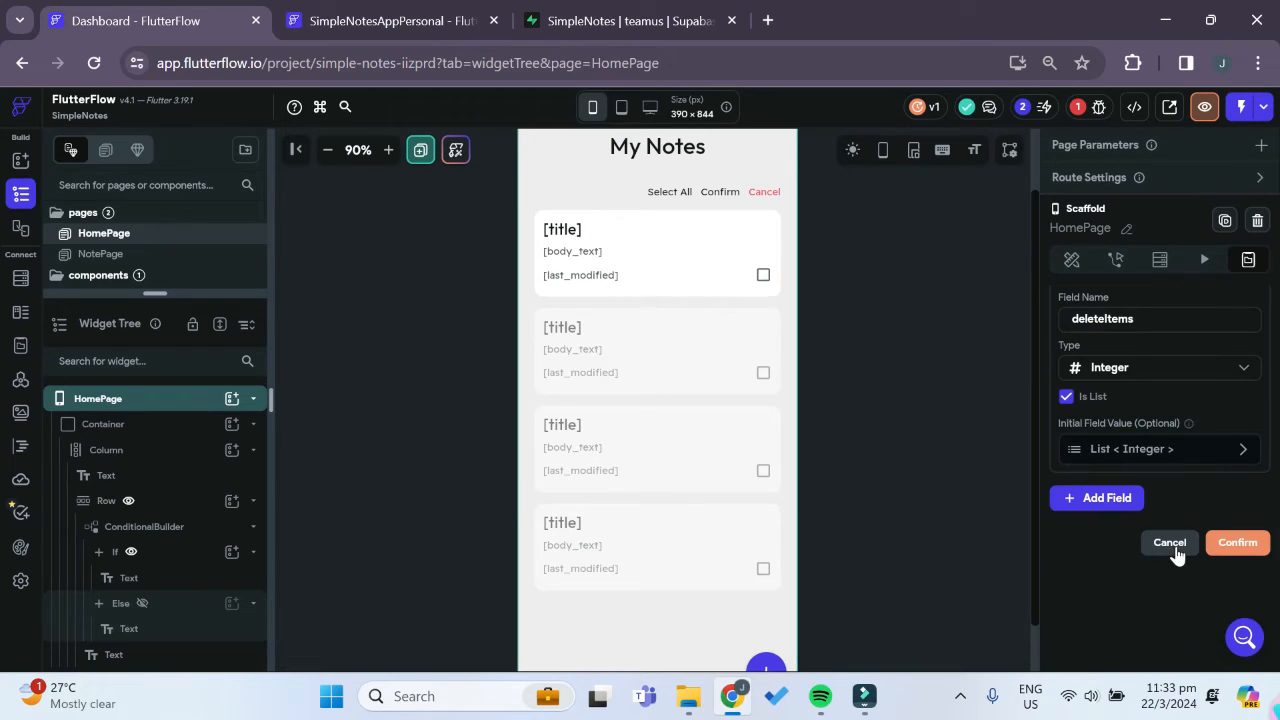
left_click(1240, 543)
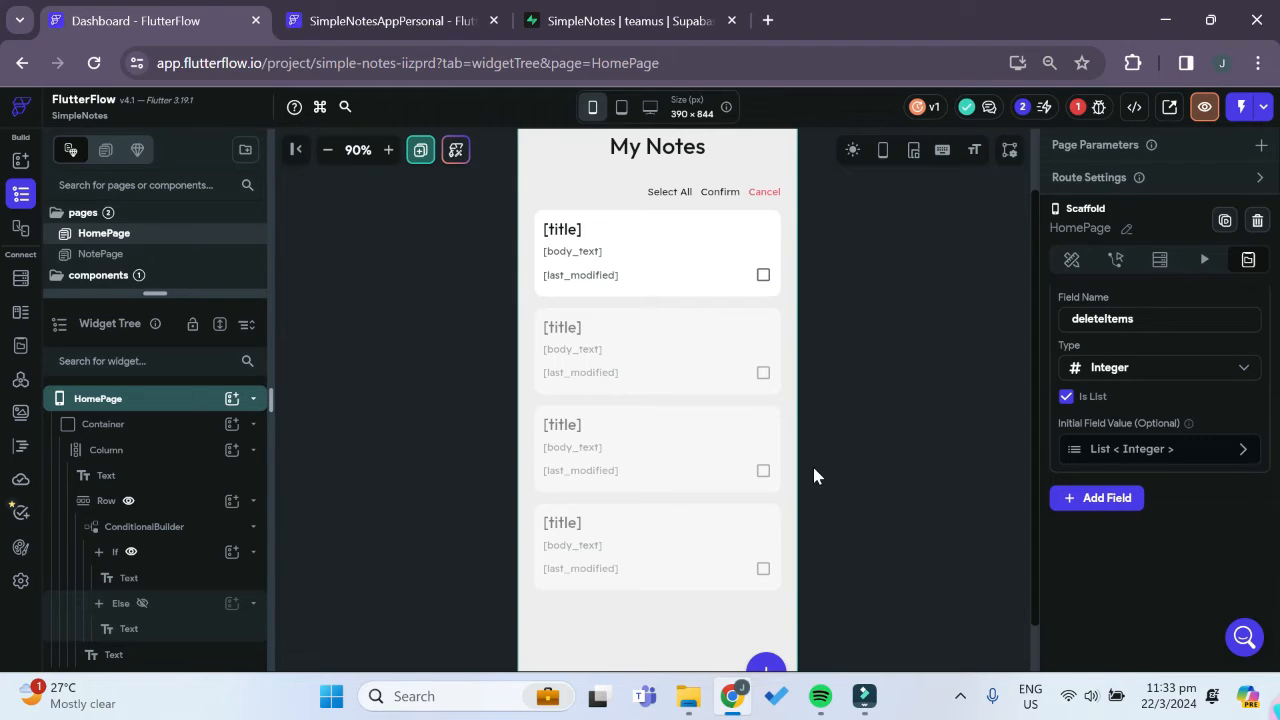
scroll(1100, 534, "up", 1)
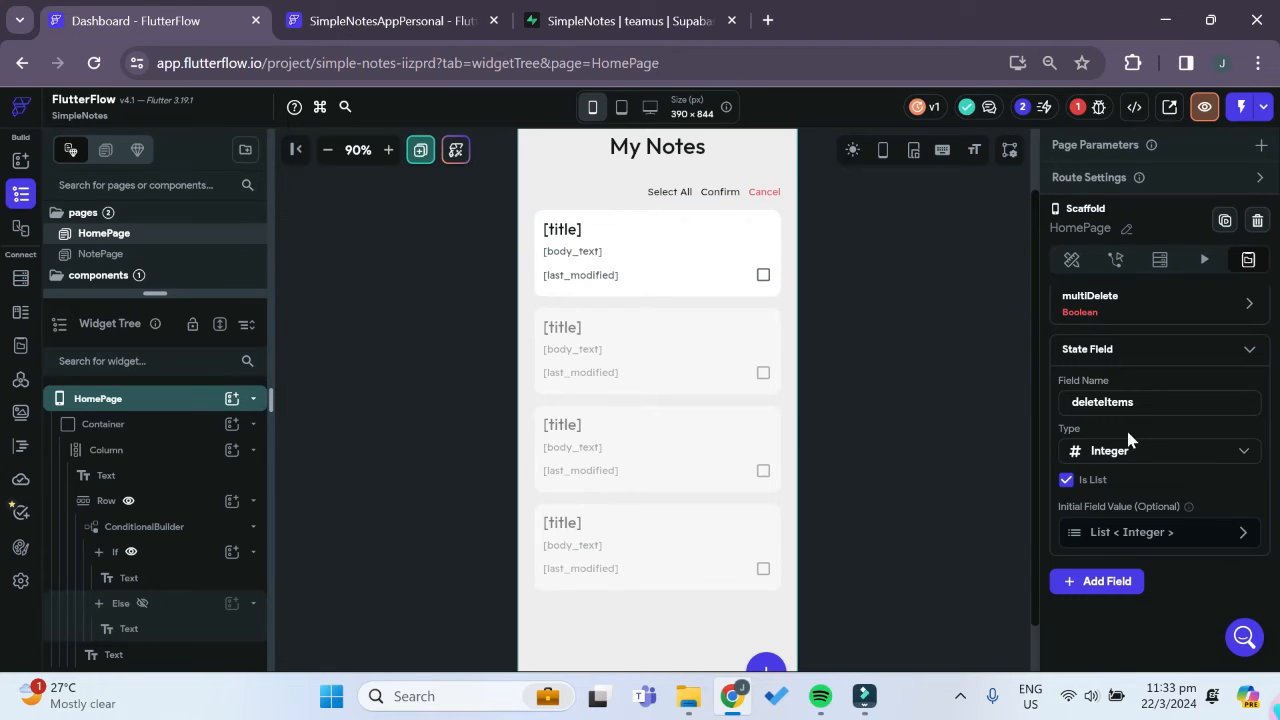
- Set the nested ConditionalBuilder's first If condition from the deleteItems page state variable
left_click(768, 279)
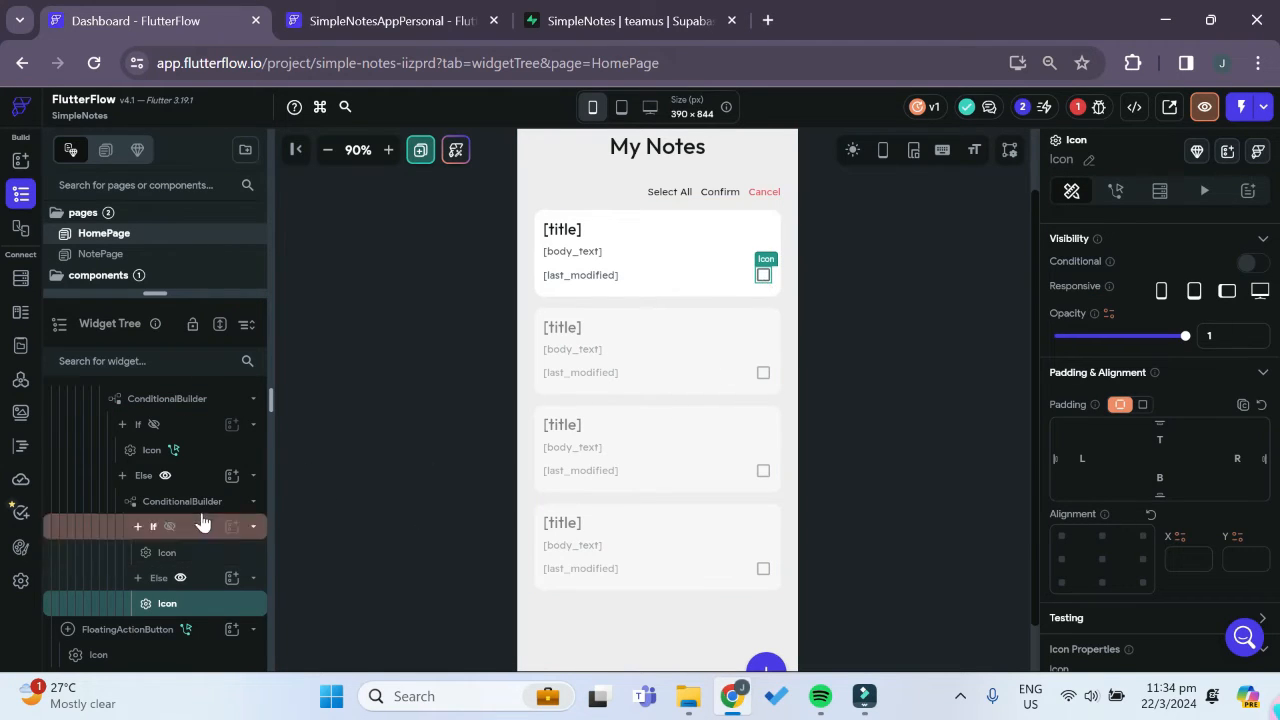
left_click(195, 502)
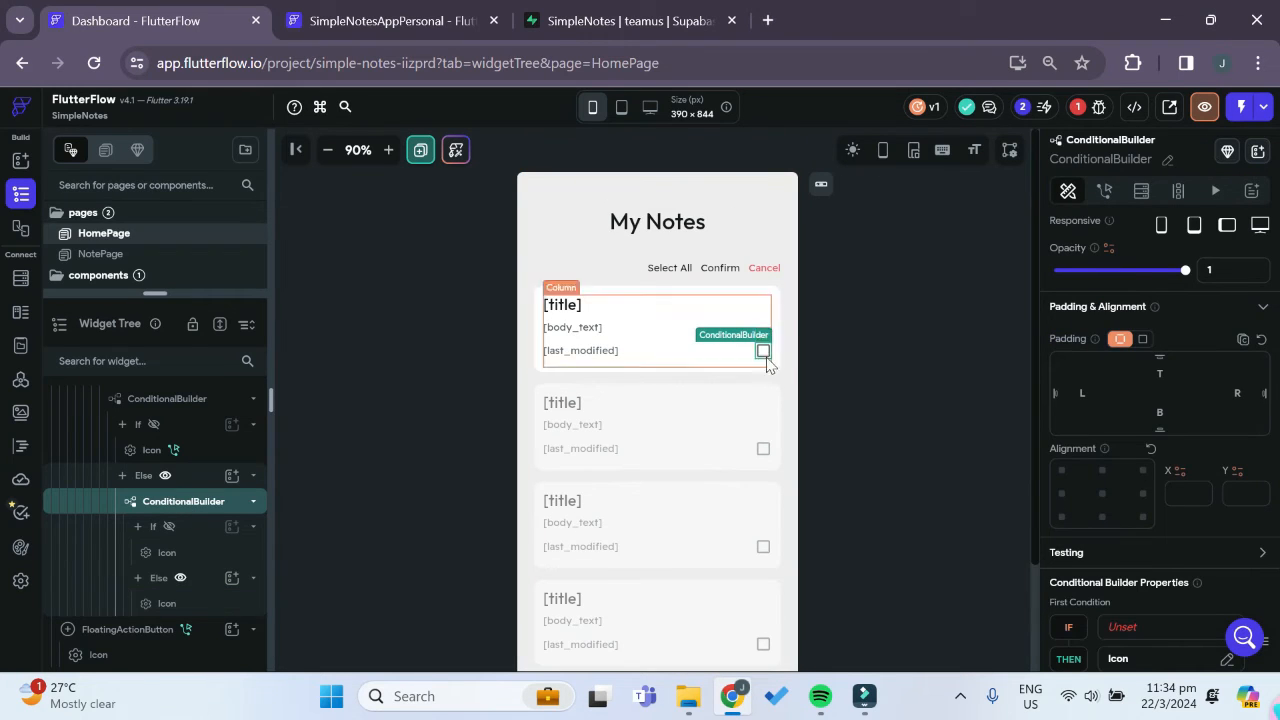
scroll(1240, 472, "down", 2)
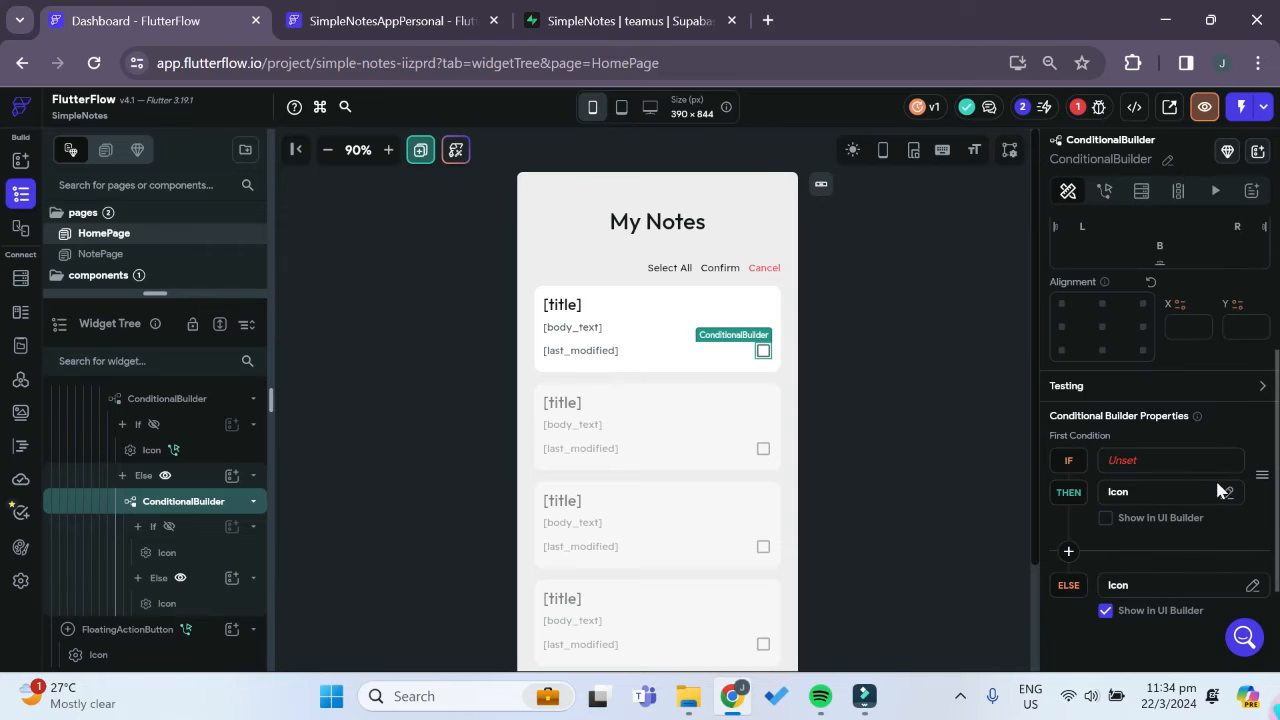
left_click(1163, 462)
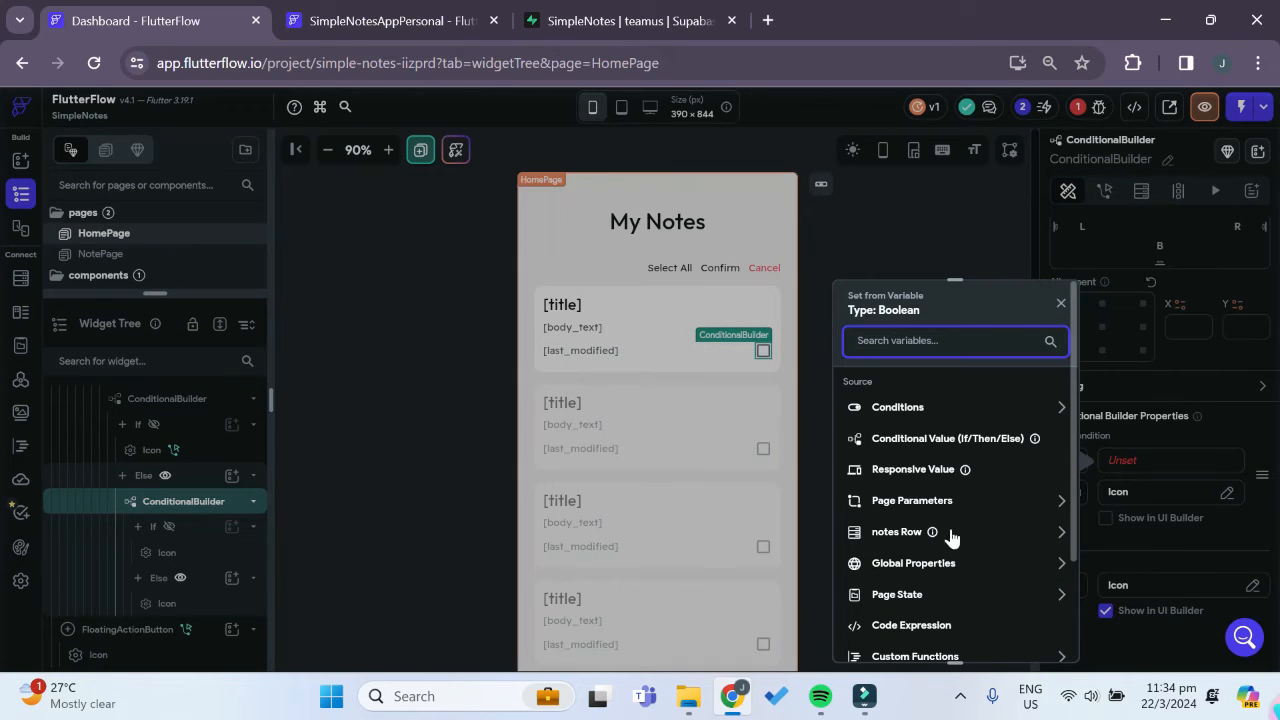
left_click(918, 606)
scroll(918, 606, "down", 2)
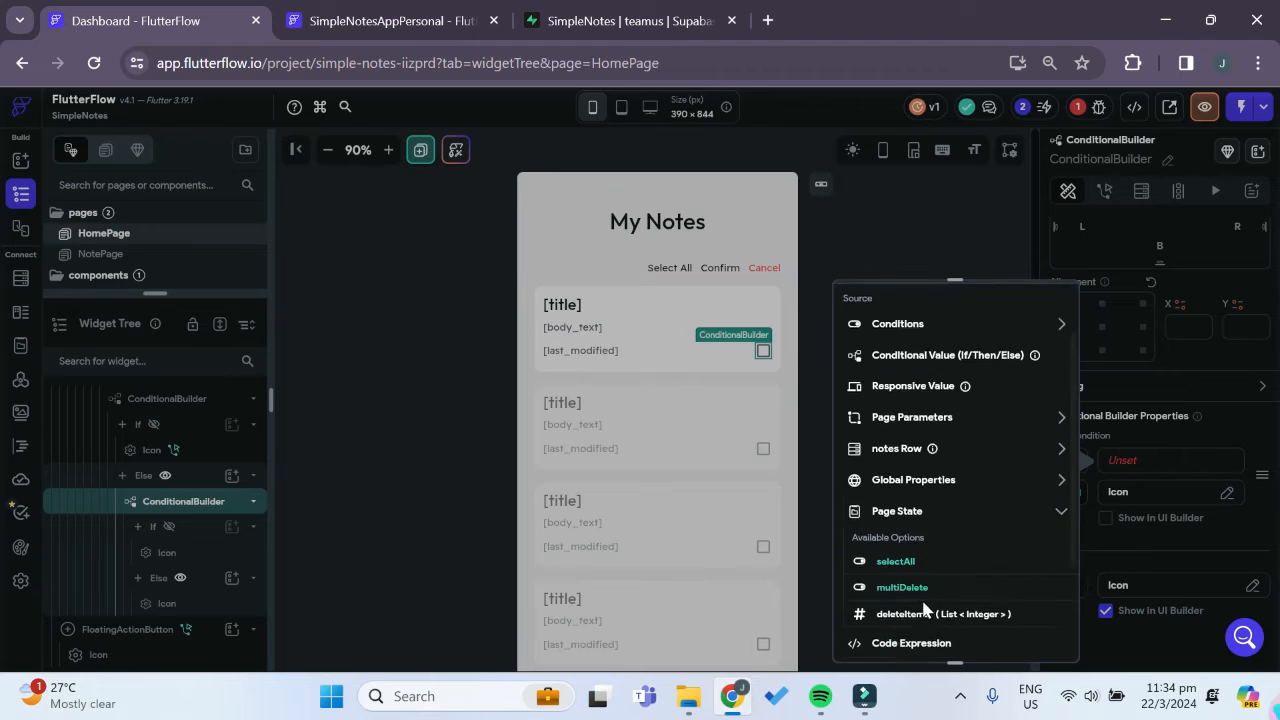
left_click(908, 531)
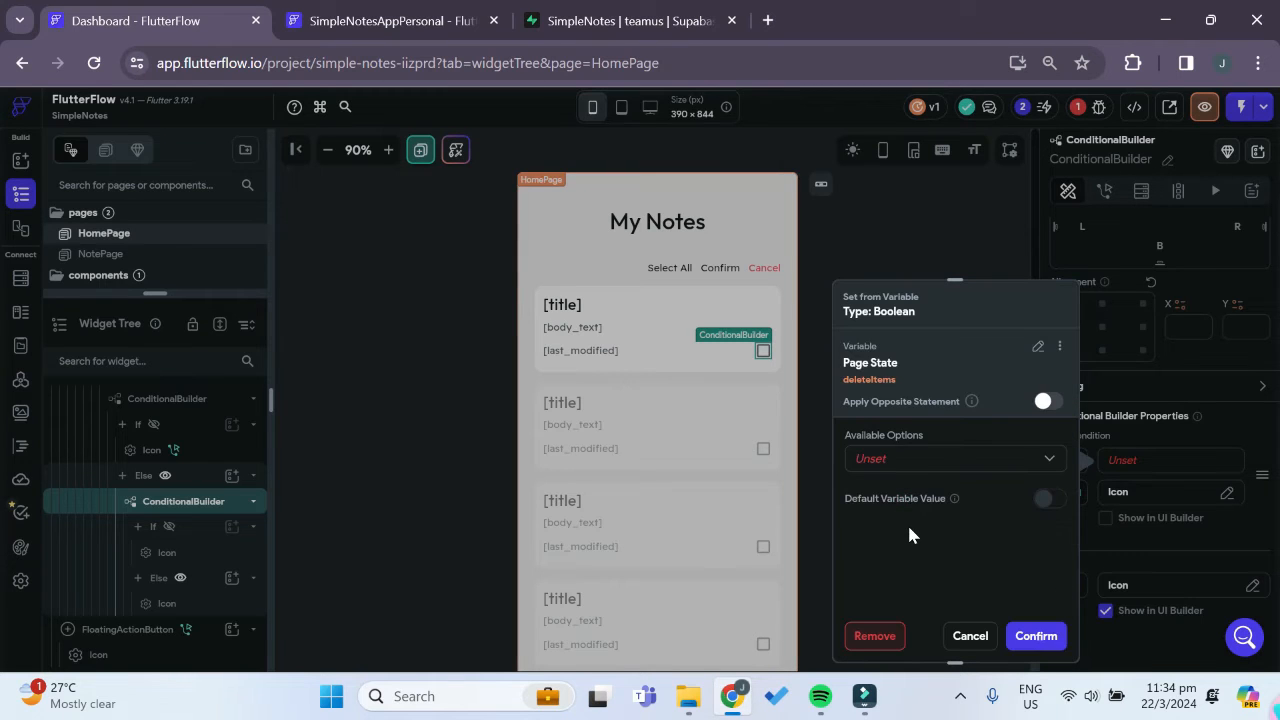
- Set the deleteItems condition to List Contains Item with the notes Row id as the item, and confirm it
left_click(922, 466)
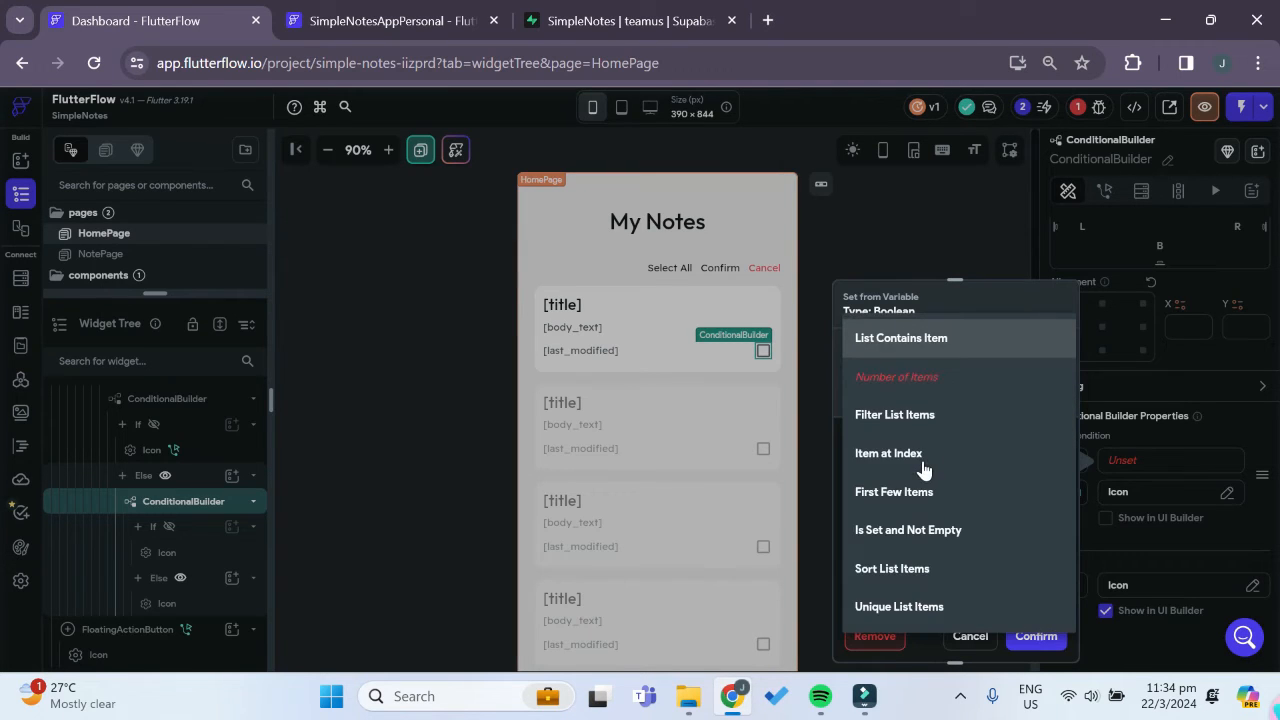
left_click(930, 342)
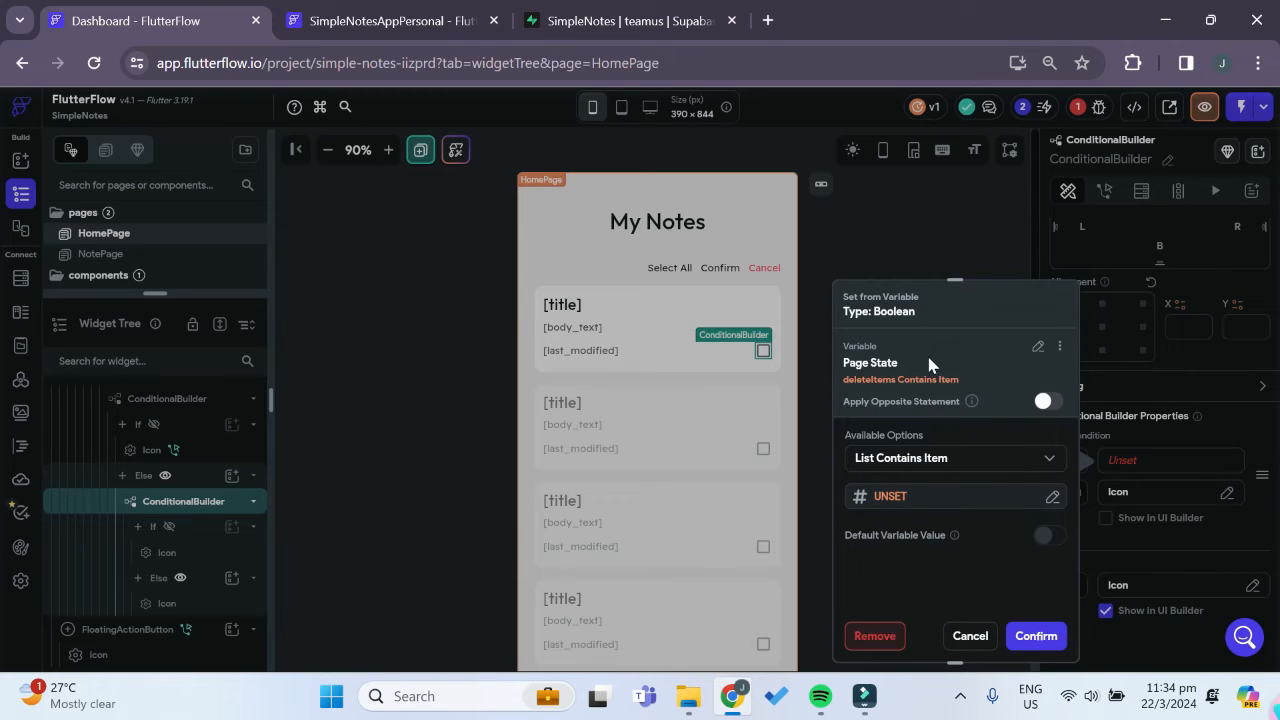
left_click(897, 498)
left_click(640, 469)
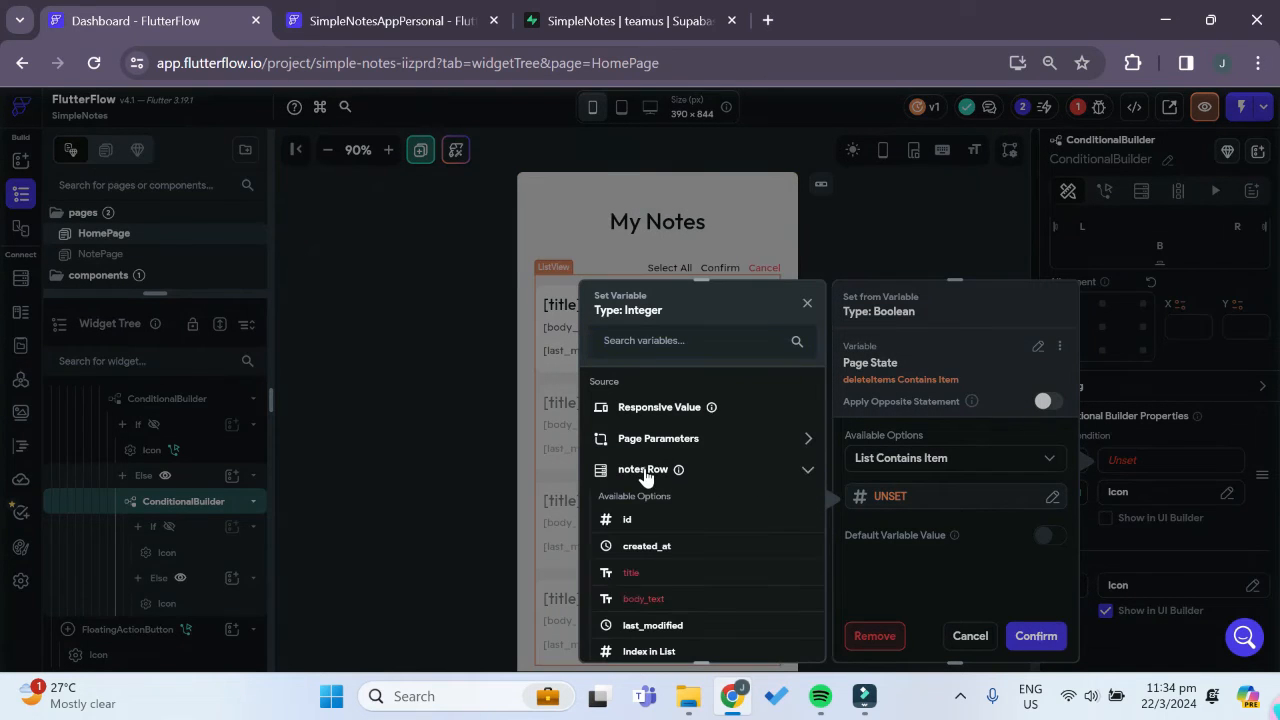
left_click(641, 524)
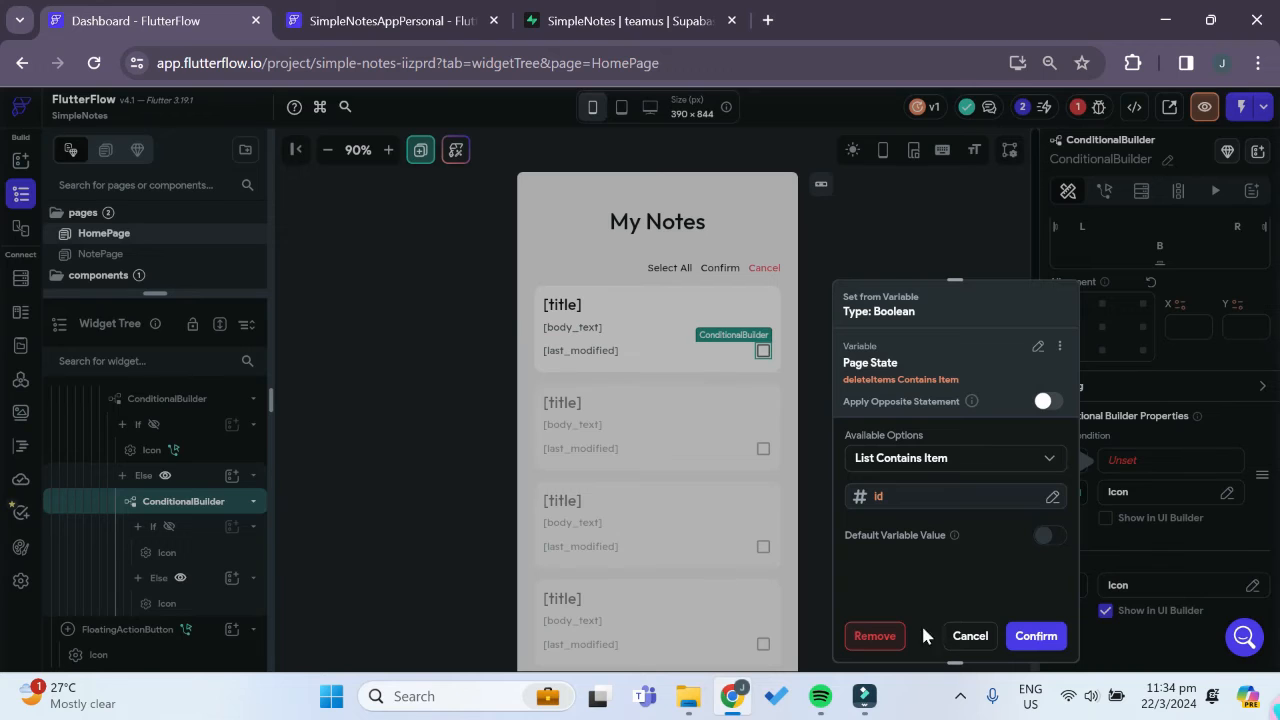
left_click(1033, 637)
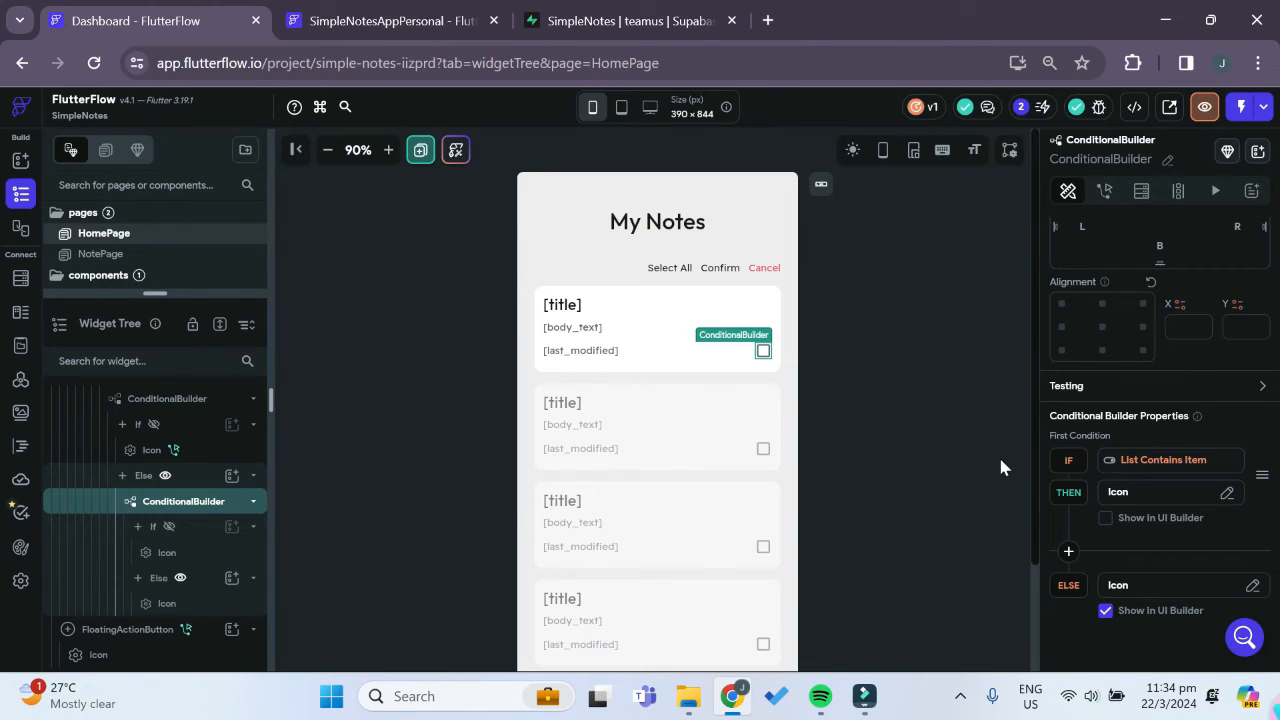
- Preview the nested ConditionalBuilder's If and Else icons in the UI builder, ending with the If branch shown
left_click(1105, 517)
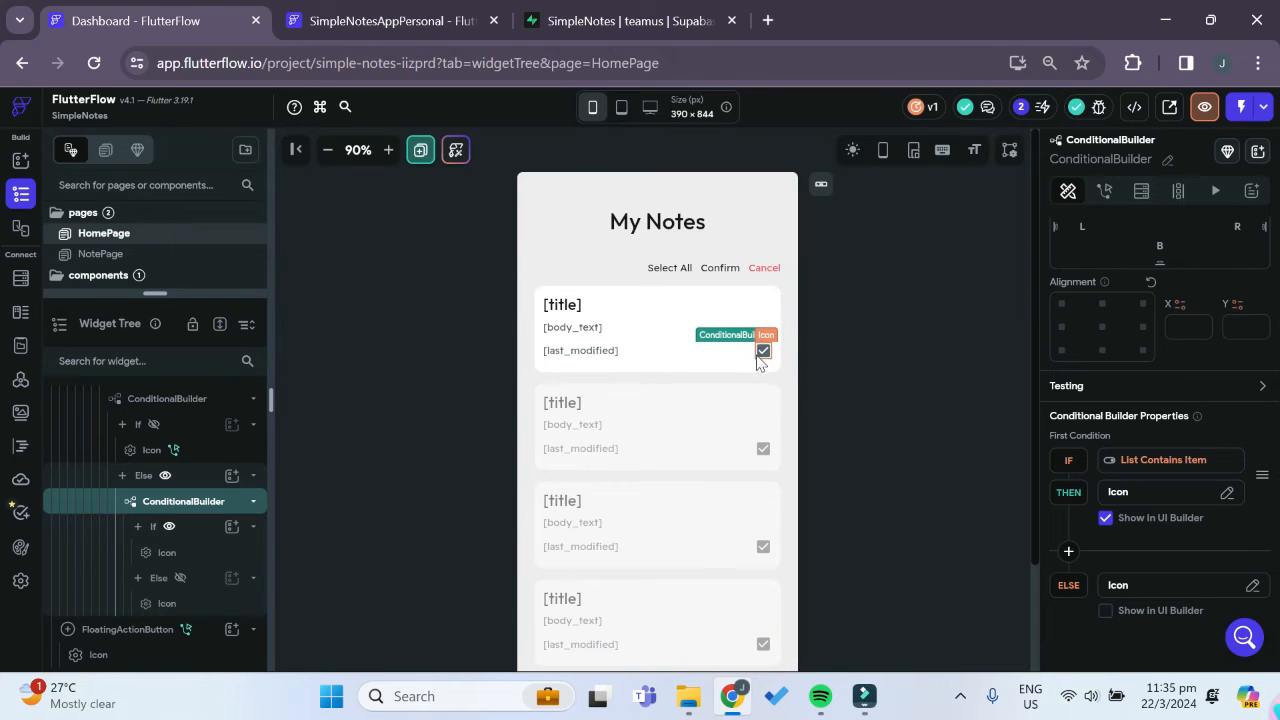
left_click(1105, 611)
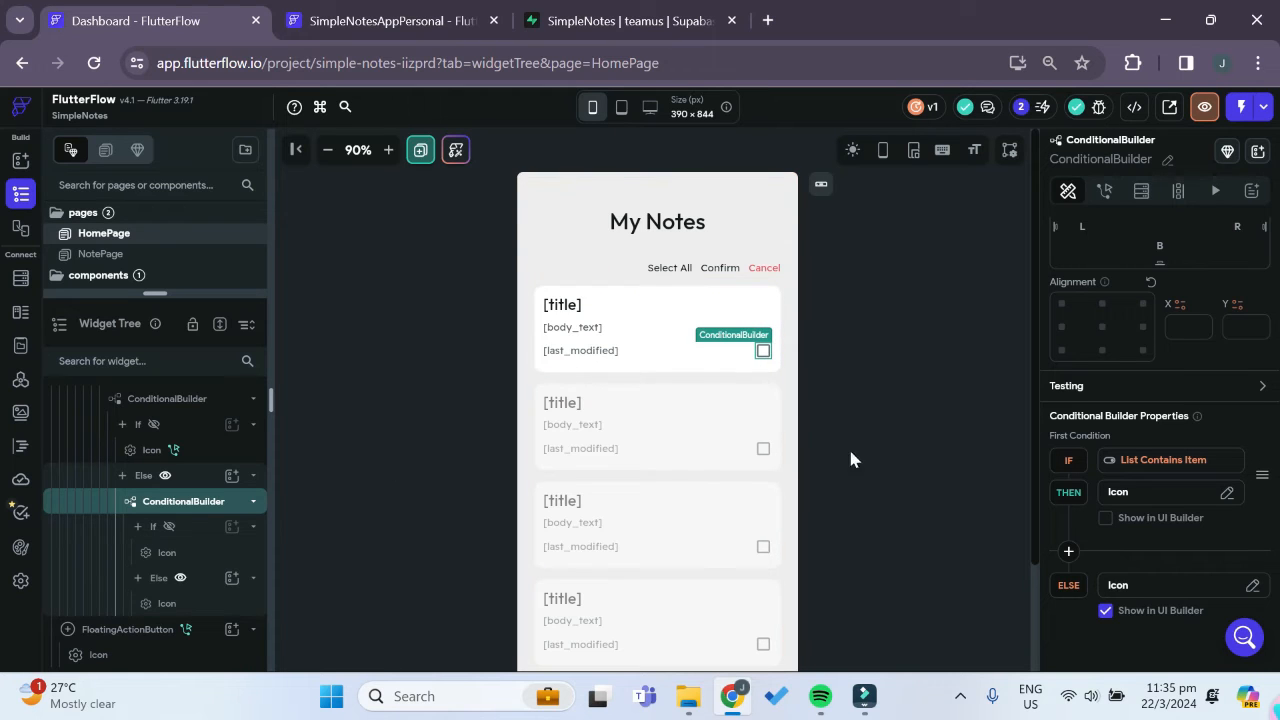
left_click(1104, 519)
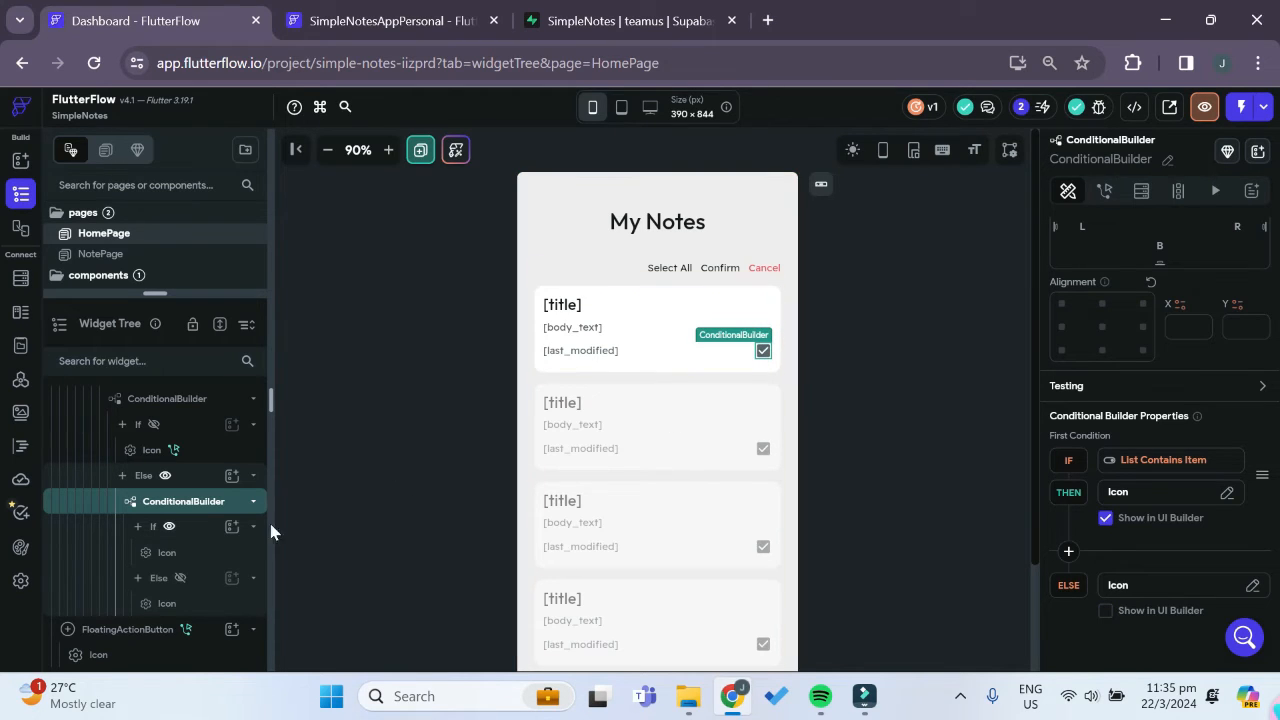
- Set the icon color of the nested If branch's Check Box icon to red
left_click(195, 556)
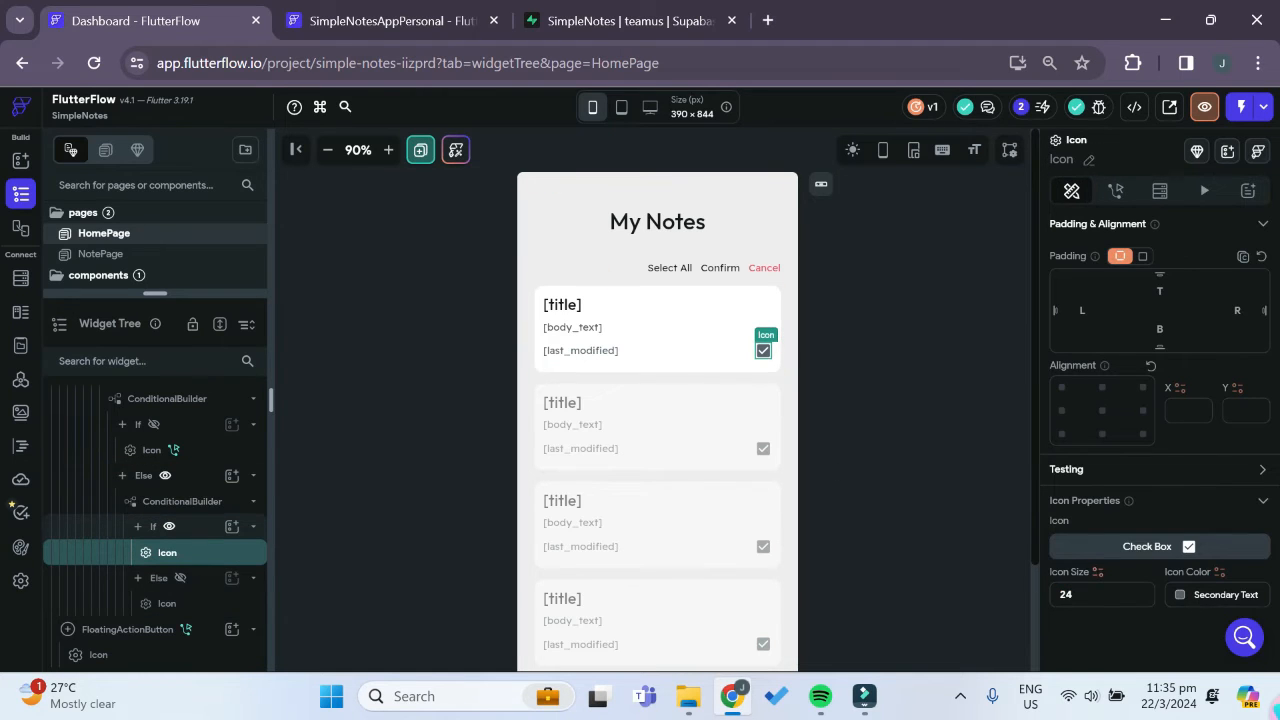
left_click(1181, 596)
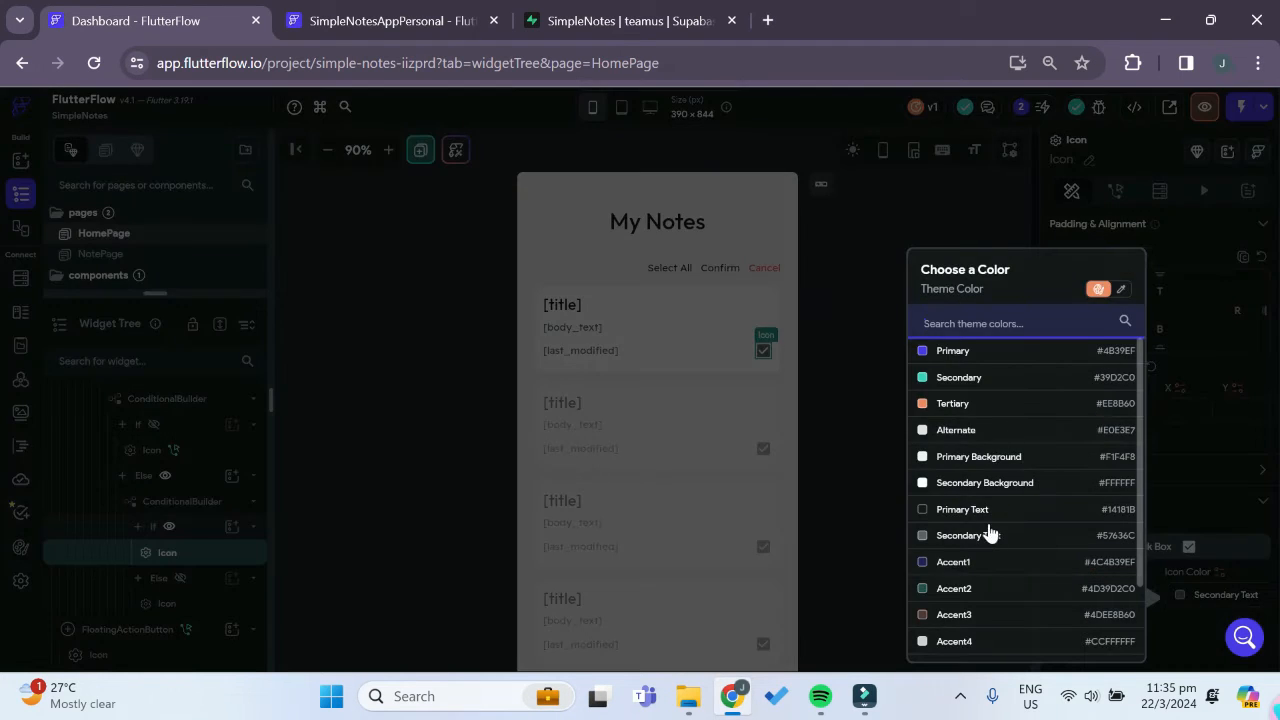
scroll(986, 560, "down", 2)
left_click(950, 622)
left_click(920, 425)
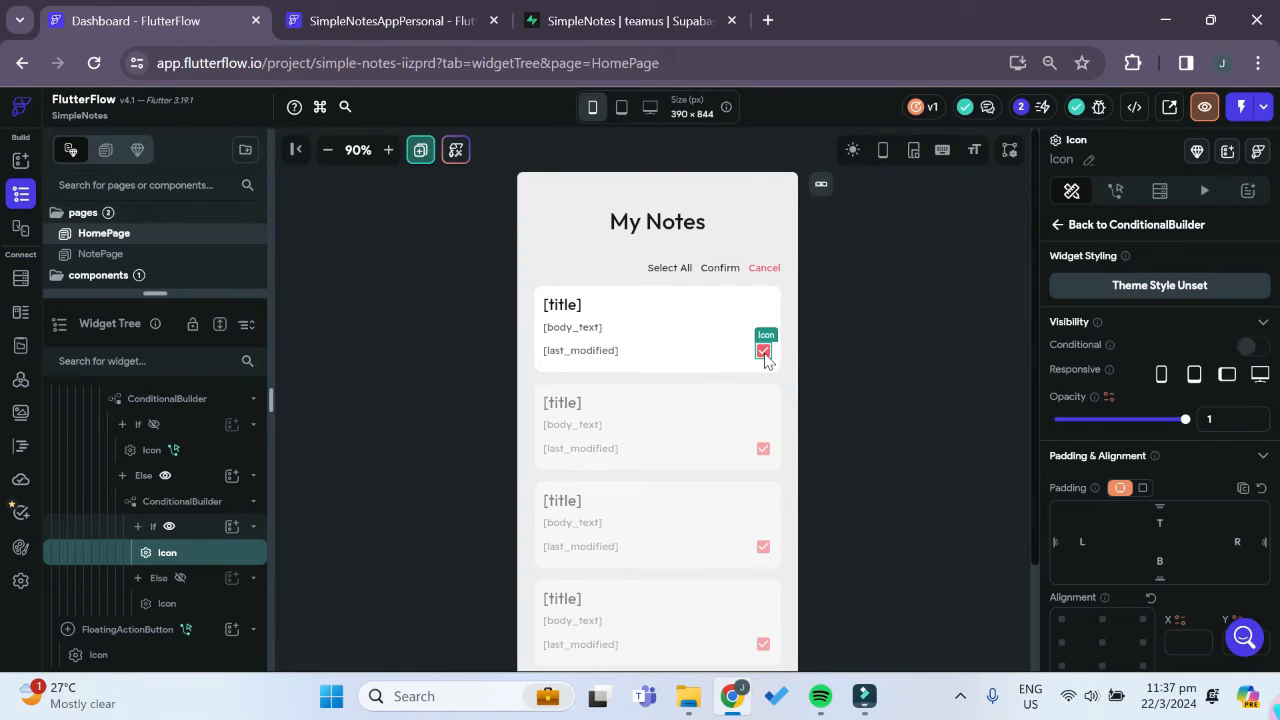
- Add an On Tap Update Page State action to the checked icon and include the deleteItems field
left_click(1124, 195)
left_click(1218, 278)
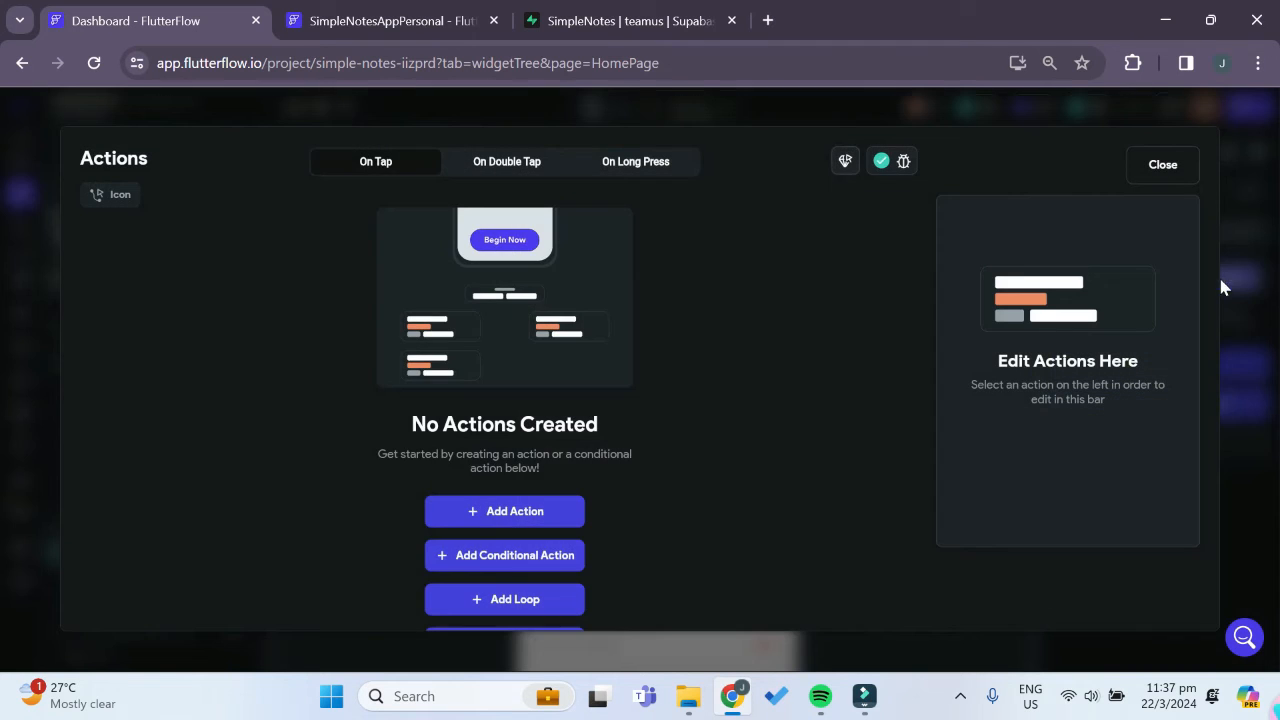
left_click(500, 518)
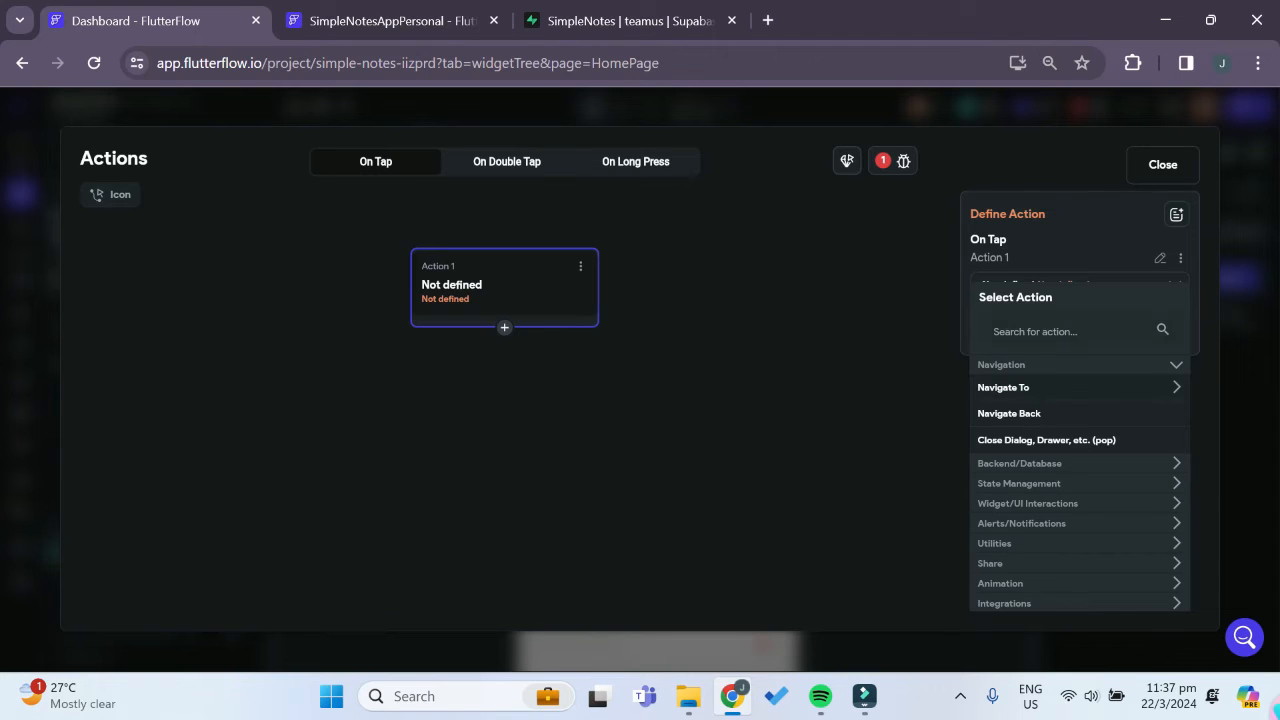
left_click(1064, 331)
type("state")
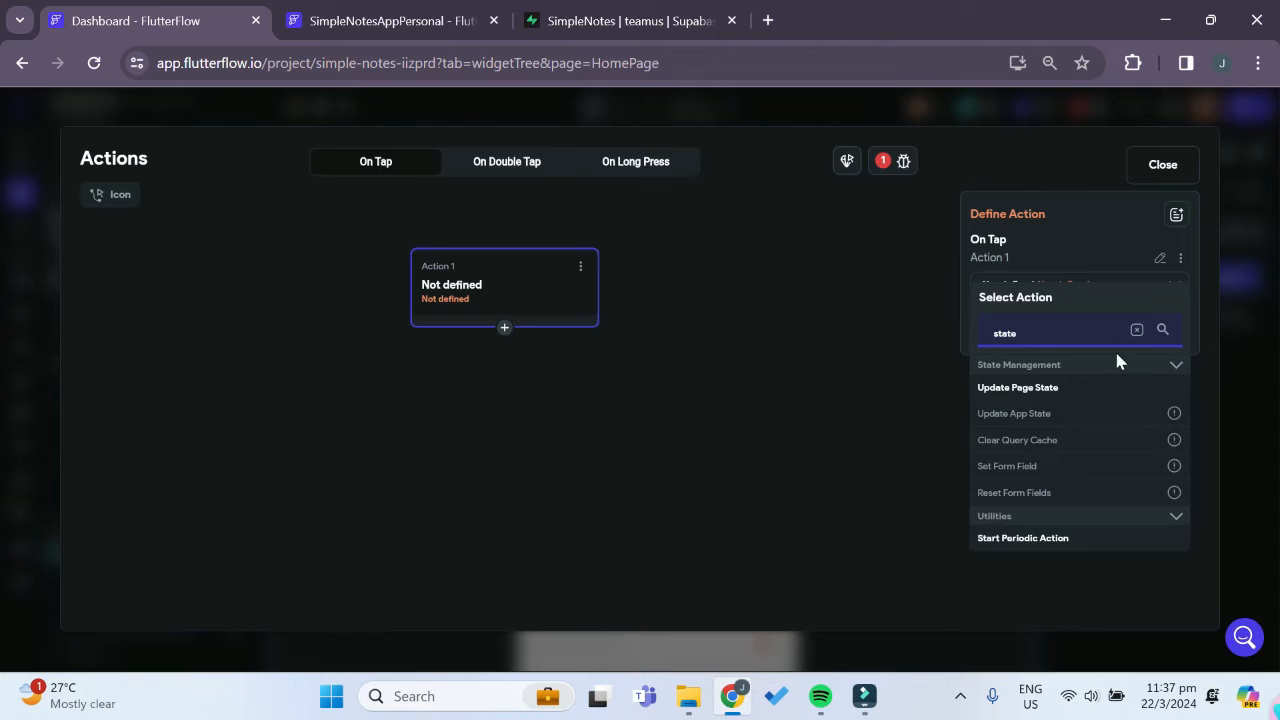
left_click(1064, 390)
left_click(1060, 352)
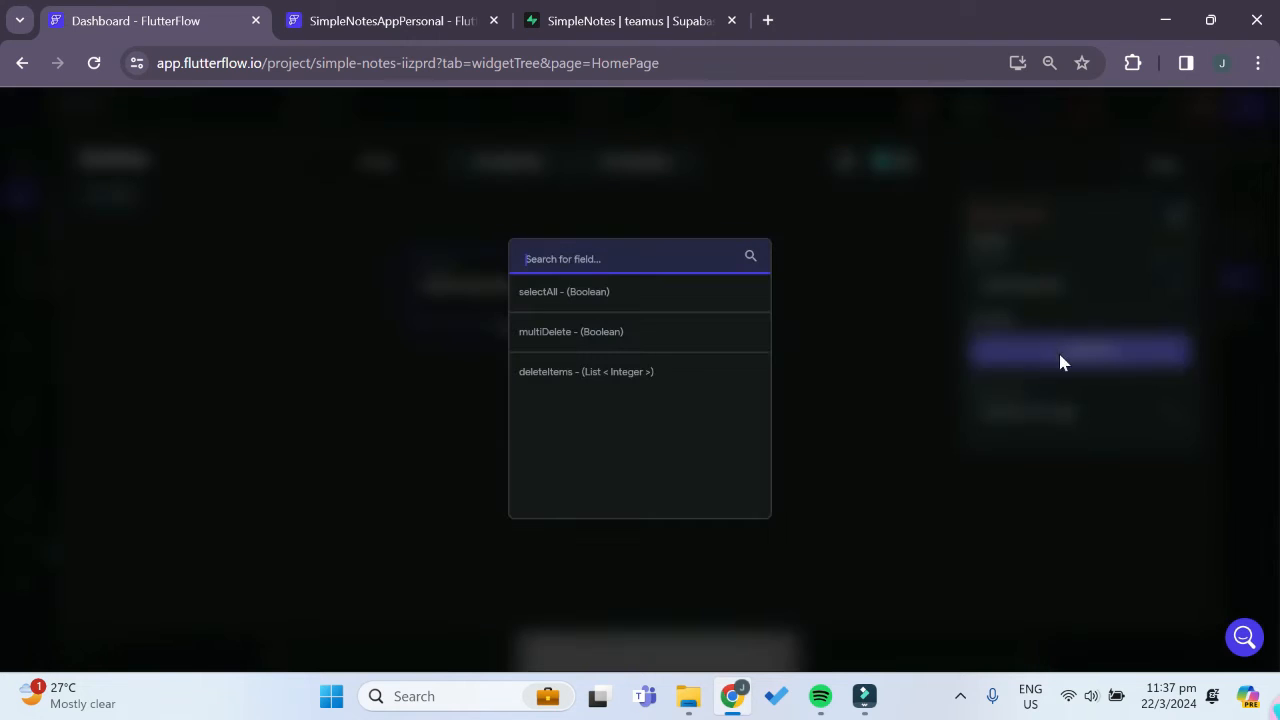
left_click(569, 374)
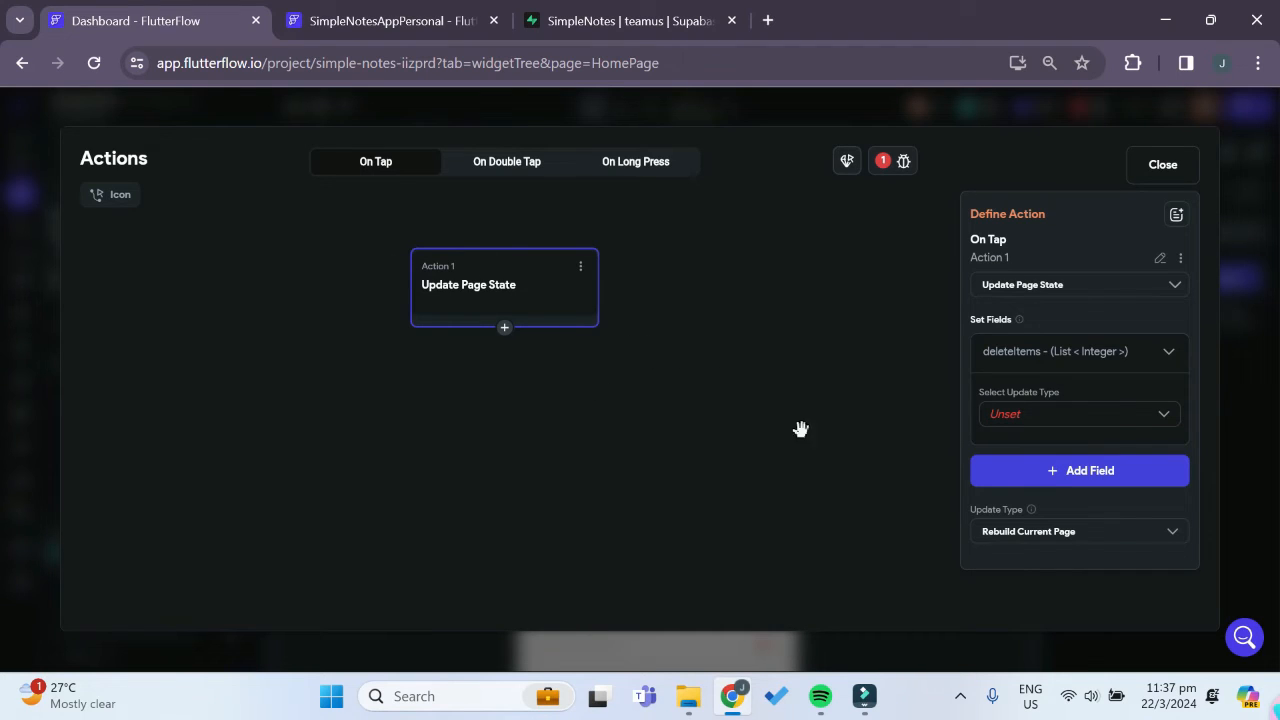
- Set the deleteItems update type to Remove from List, with the notes Row id as the value to remove
left_click(1063, 420)
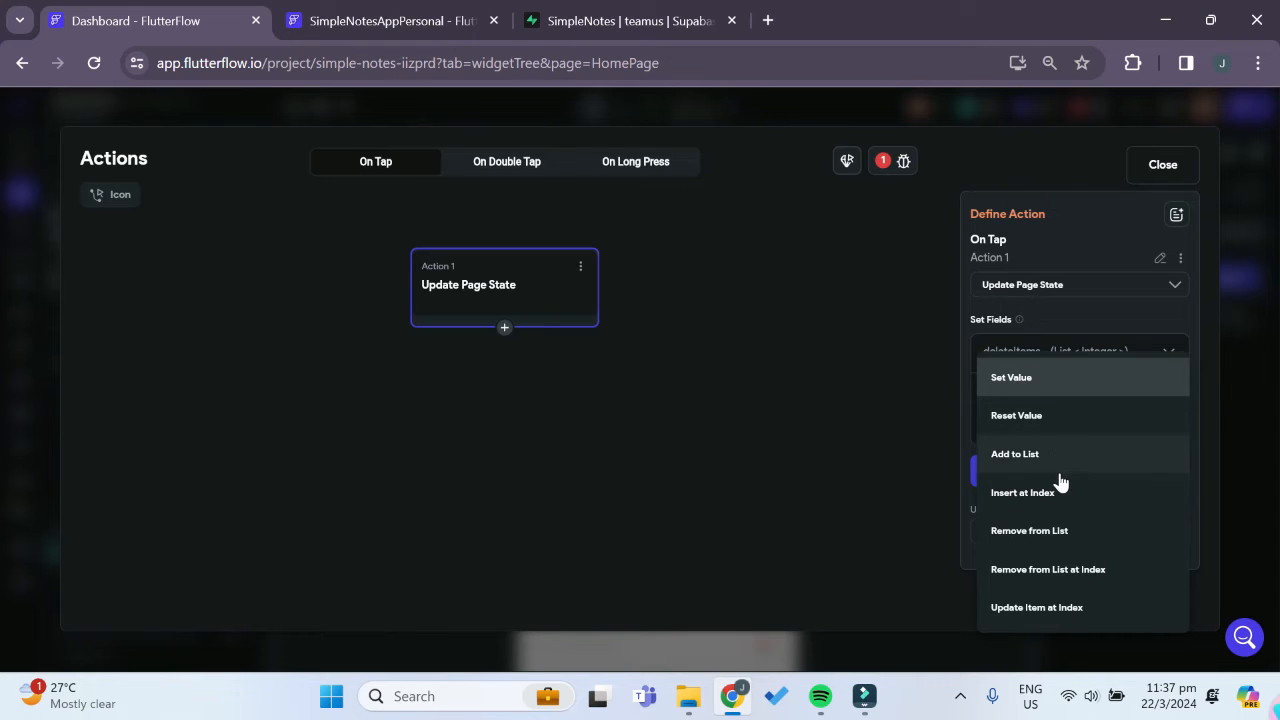
left_click(1078, 535)
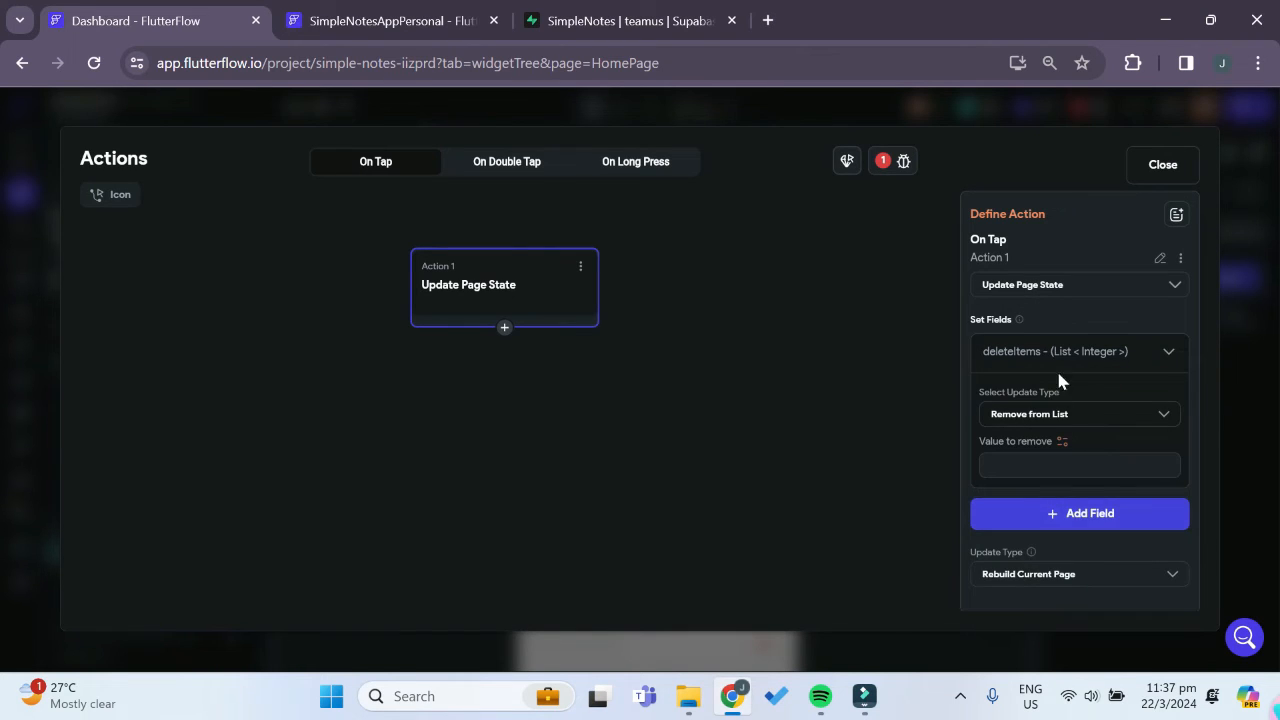
left_click(1066, 442)
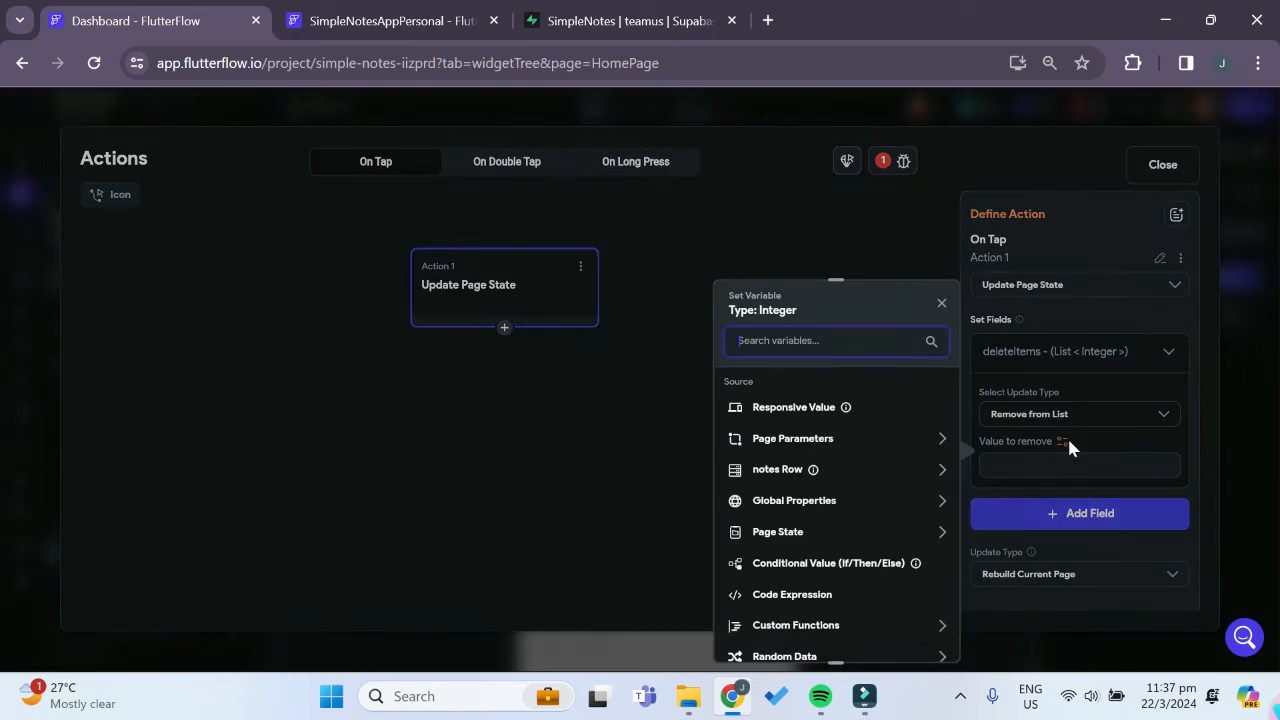
left_click(858, 470)
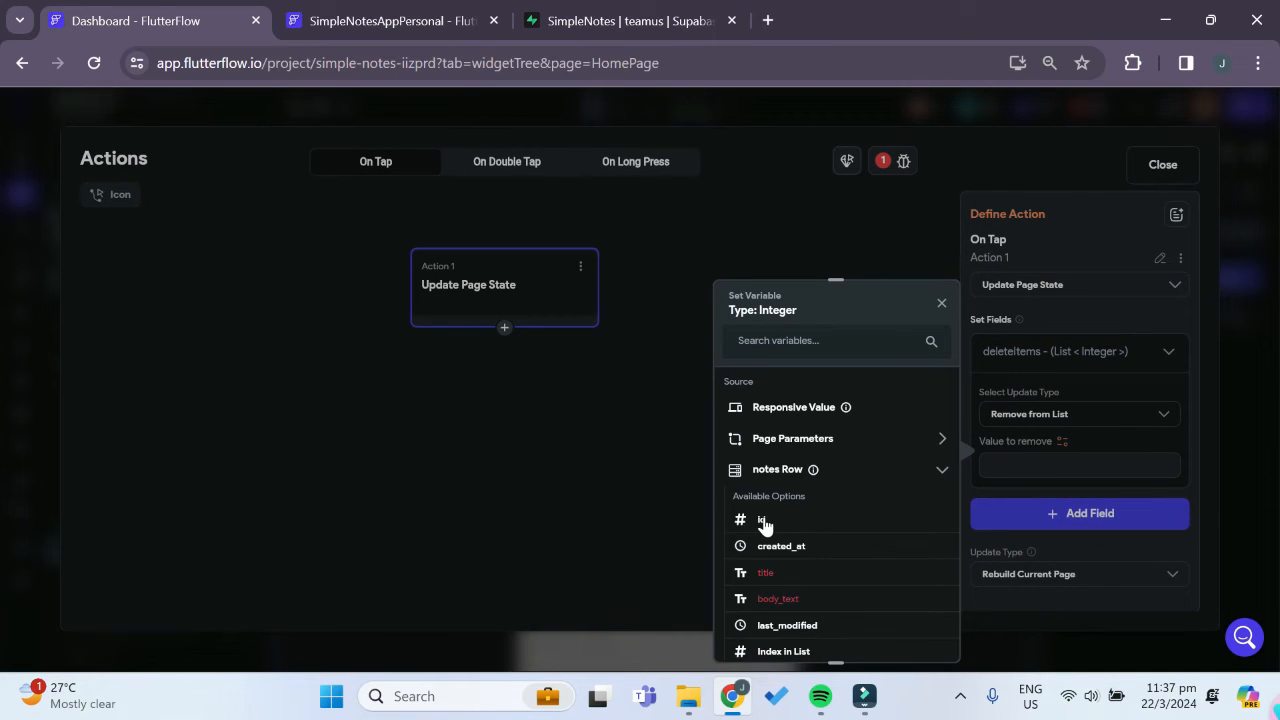
left_click(764, 521)
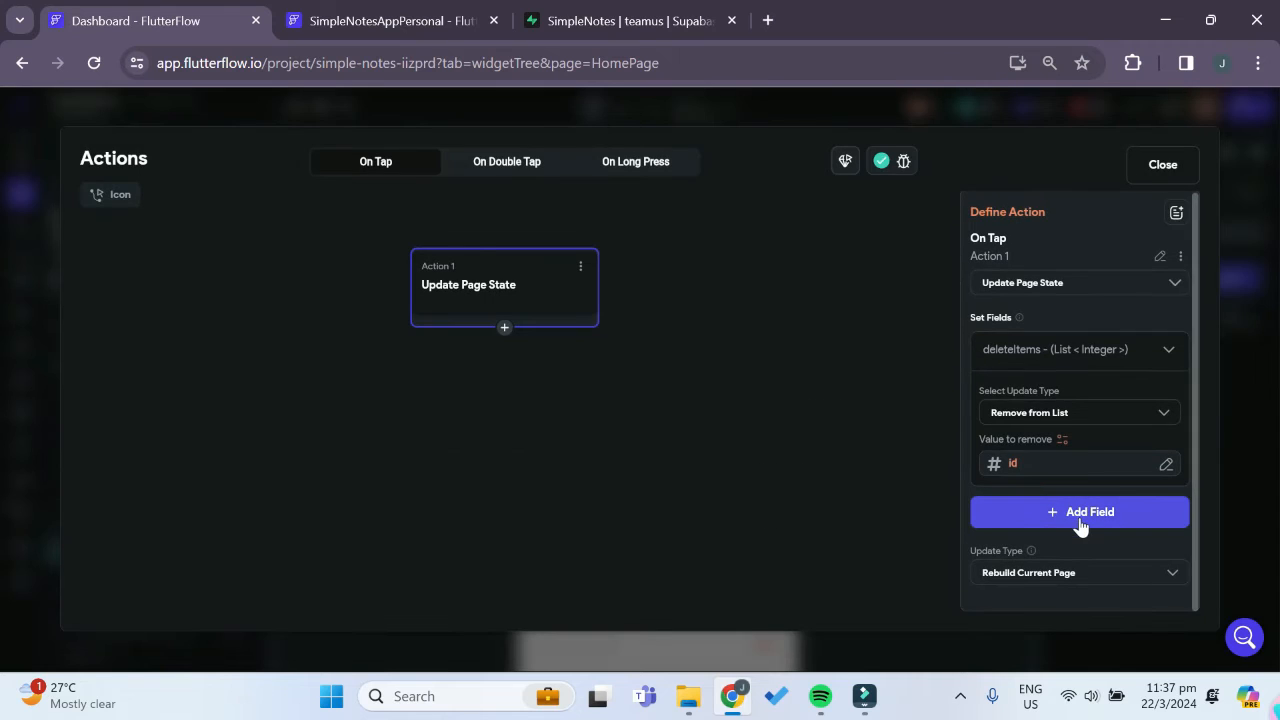
left_click(845, 313)
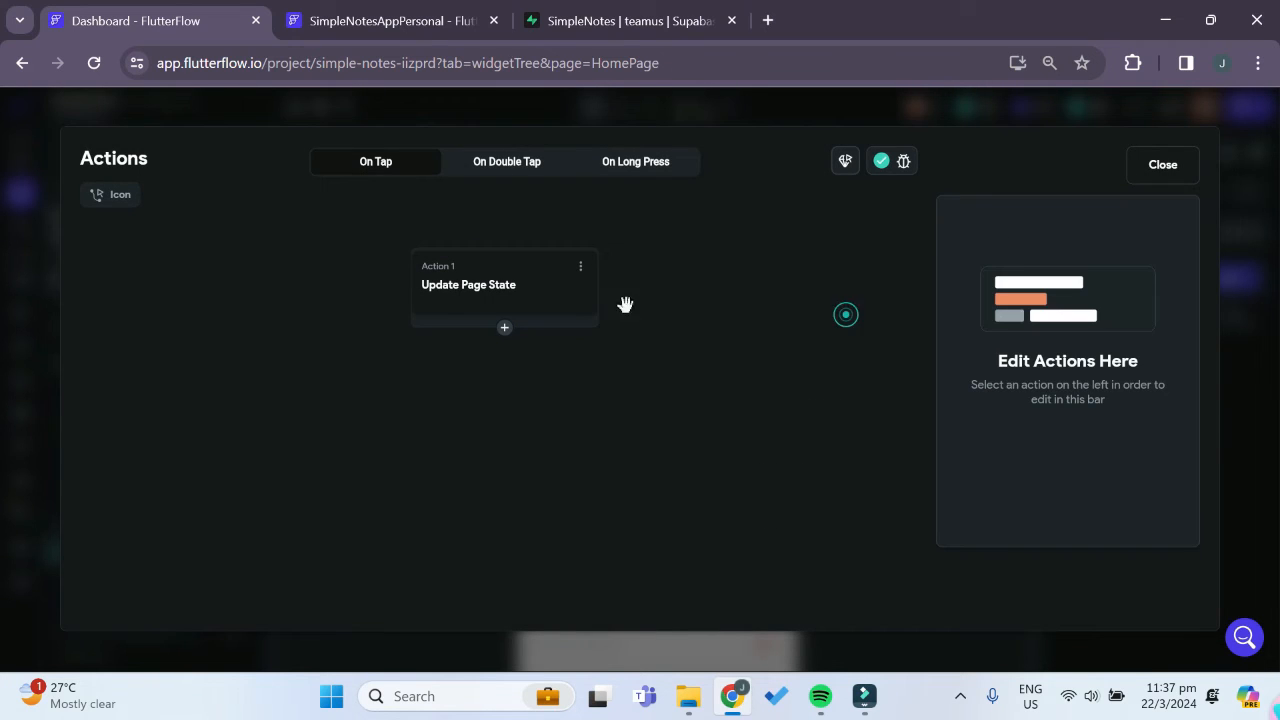
- Copy the checked icon's Update Page State action and close its action flow editor
left_click(580, 268)
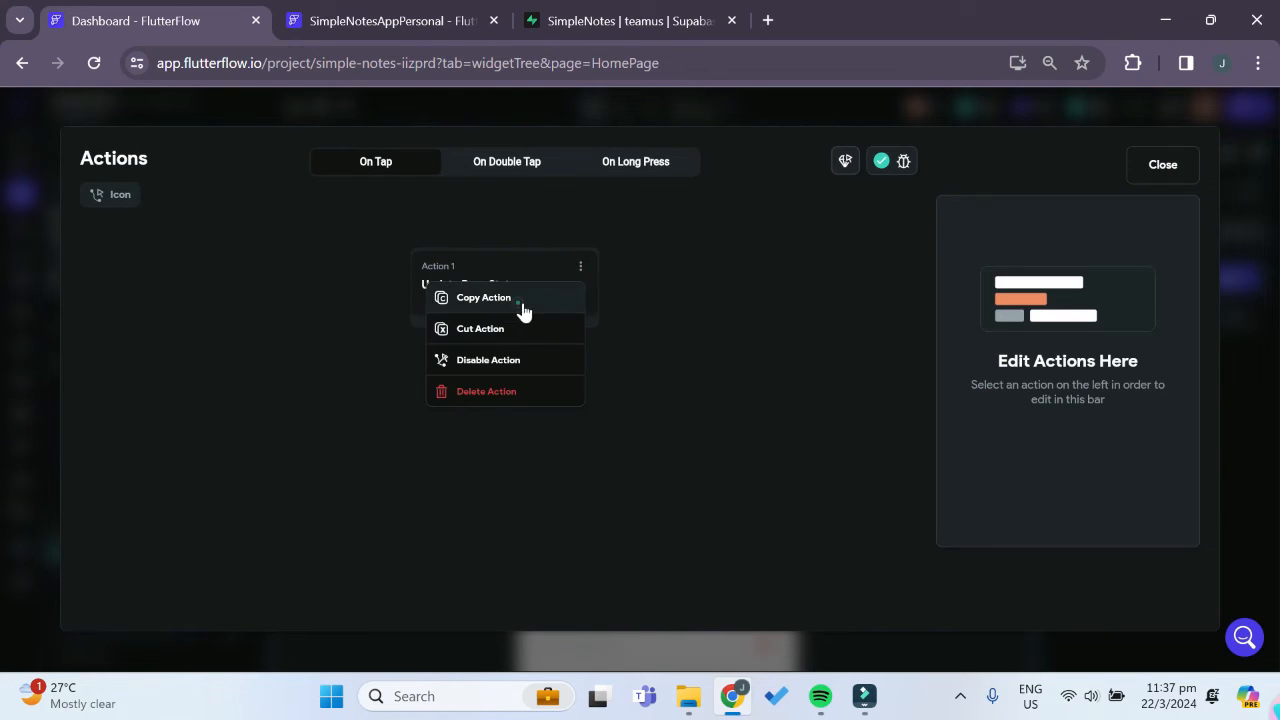
left_click(518, 302)
left_click(1160, 166)
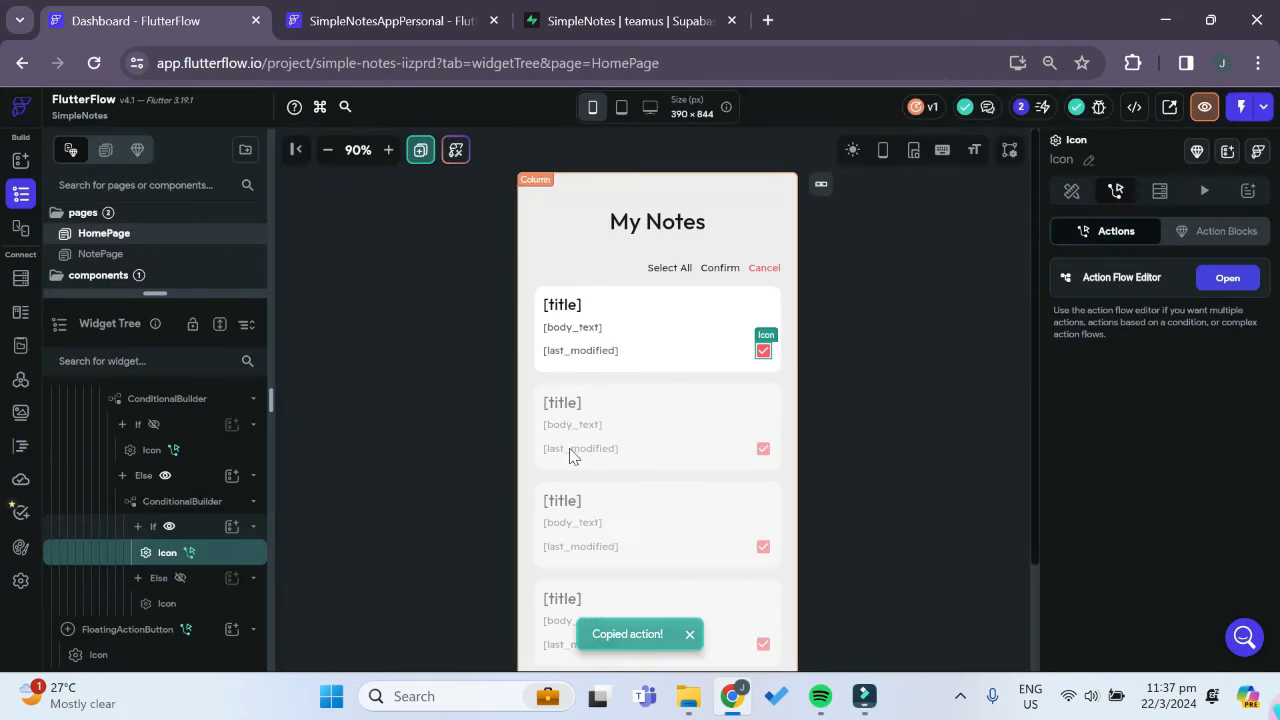
- Show the nested Else branch and paste the copied action into its unchecked icon's On Tap flow
left_click(183, 579)
left_click(176, 603)
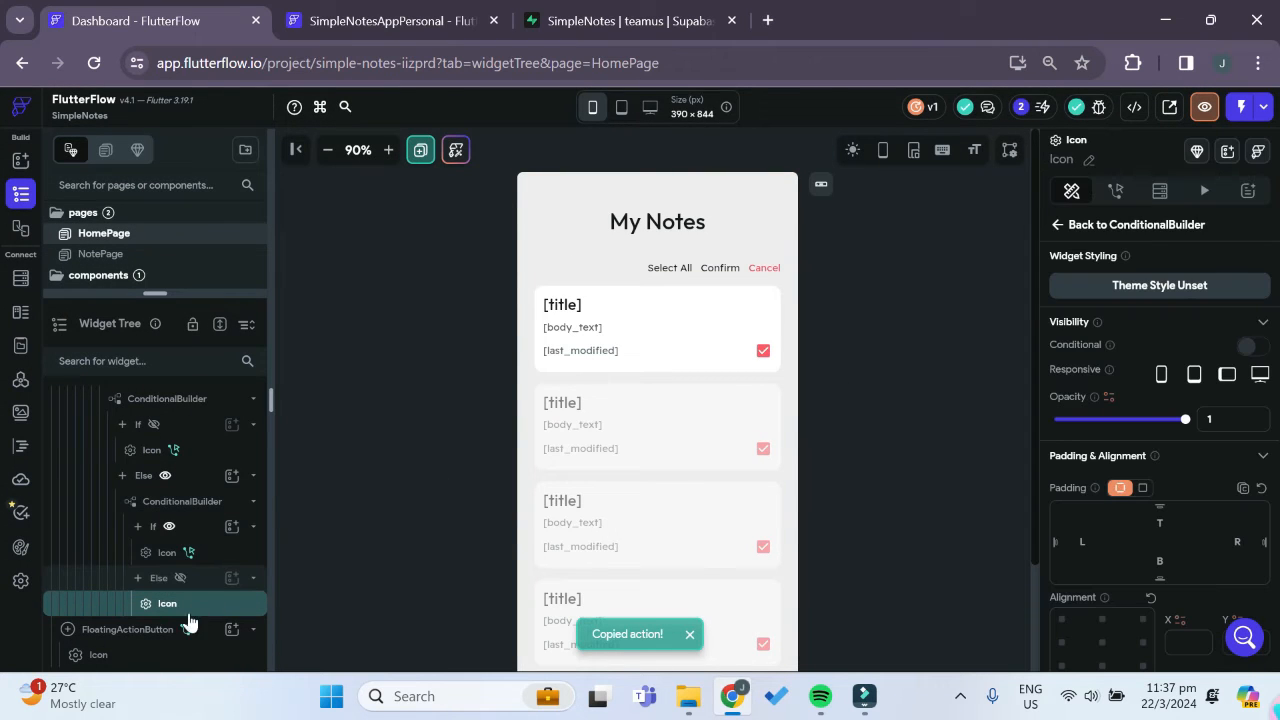
left_click(180, 578)
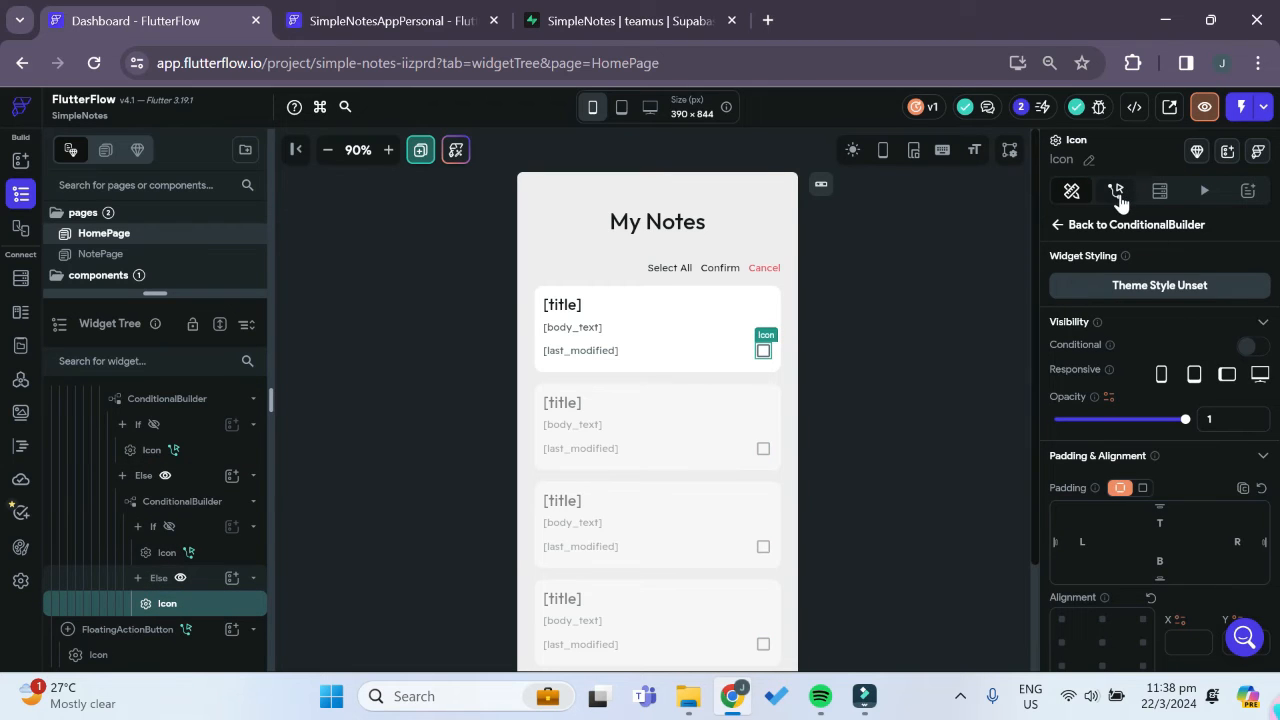
left_click(1116, 192)
left_click(1207, 283)
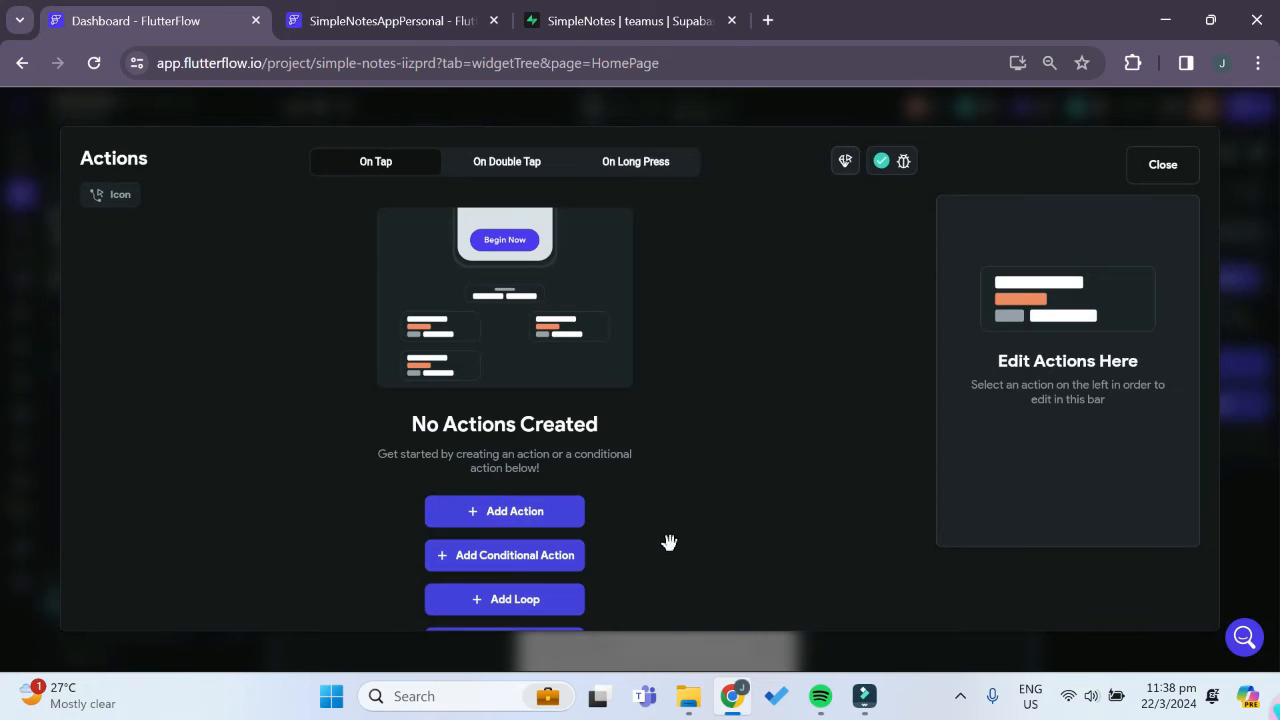
key("ctrl+minus")
key("ctrl+minus")
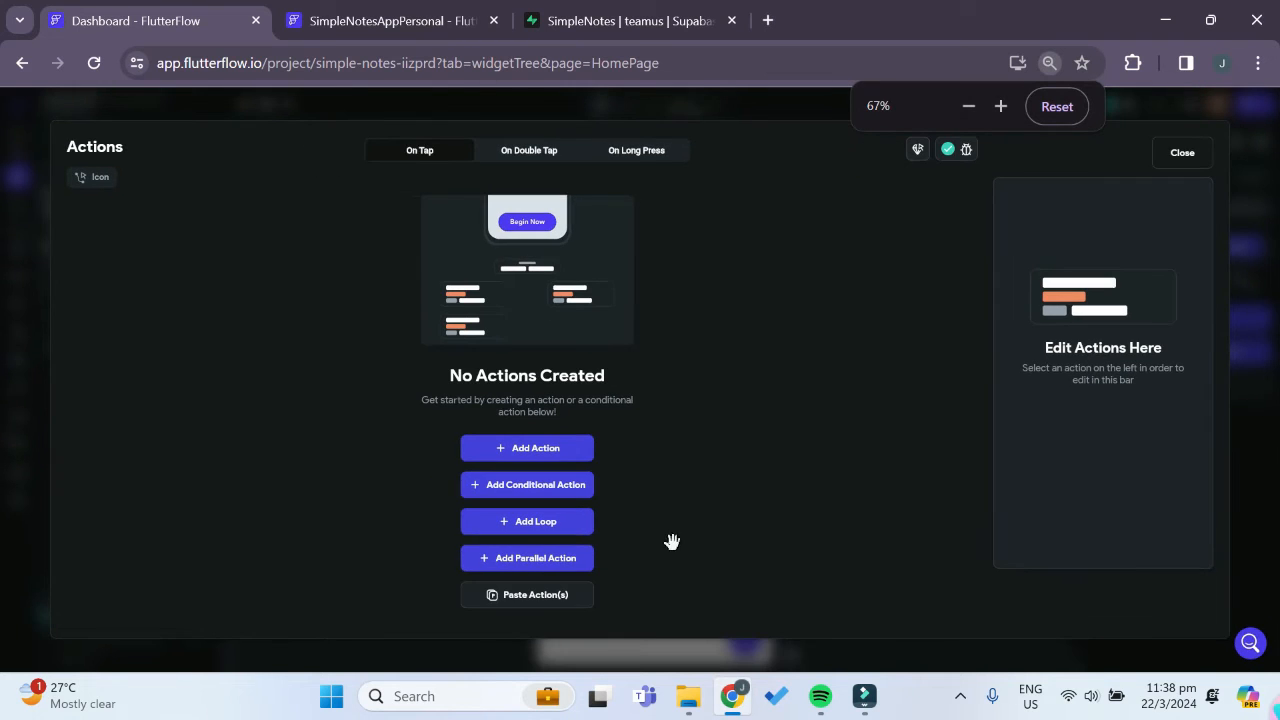
left_click(566, 594)
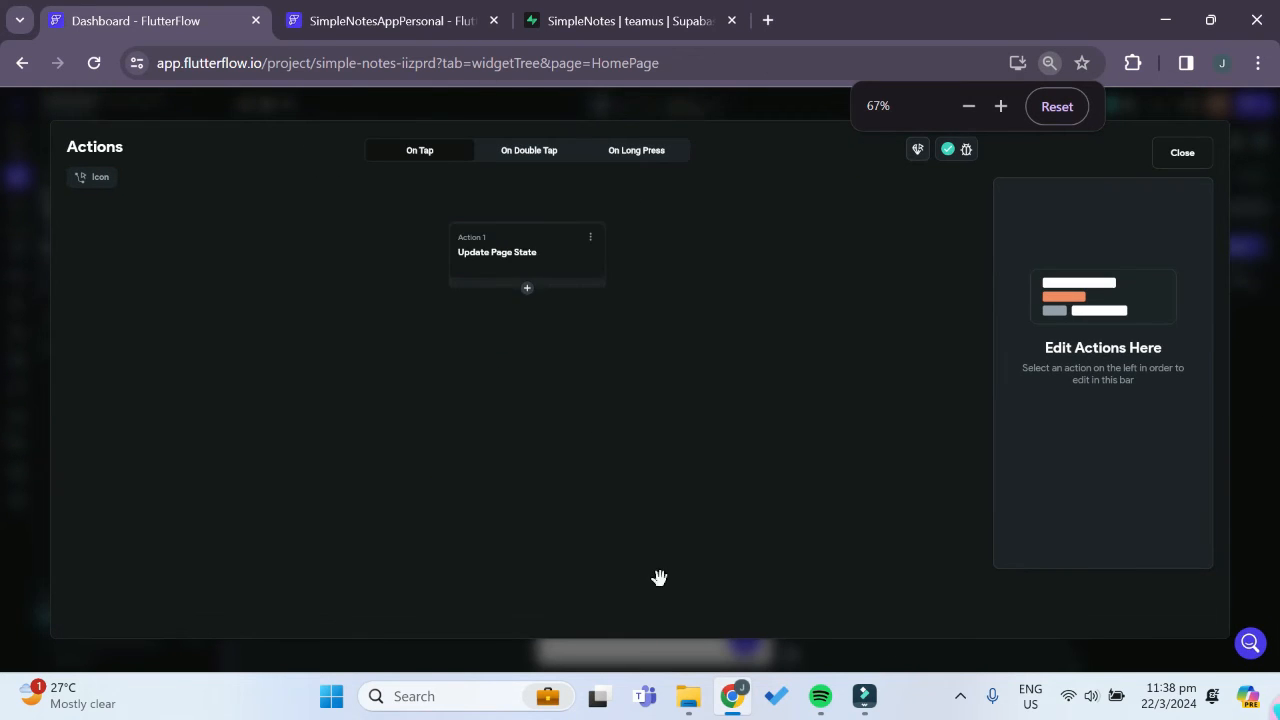
- Change the pasted action's deleteItems update type to Add to List with the notes Row id as the value, and close the action editor
key("ctrl+plus")
key("ctrl+plus")
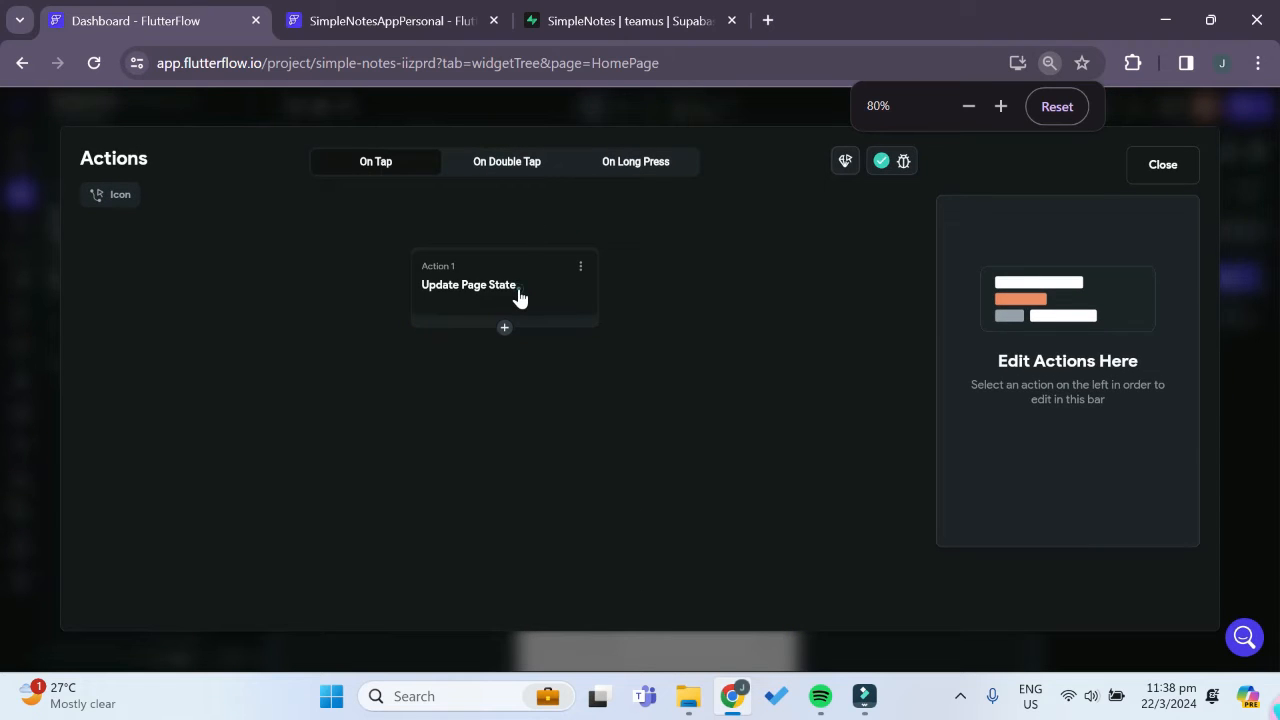
left_click(517, 295)
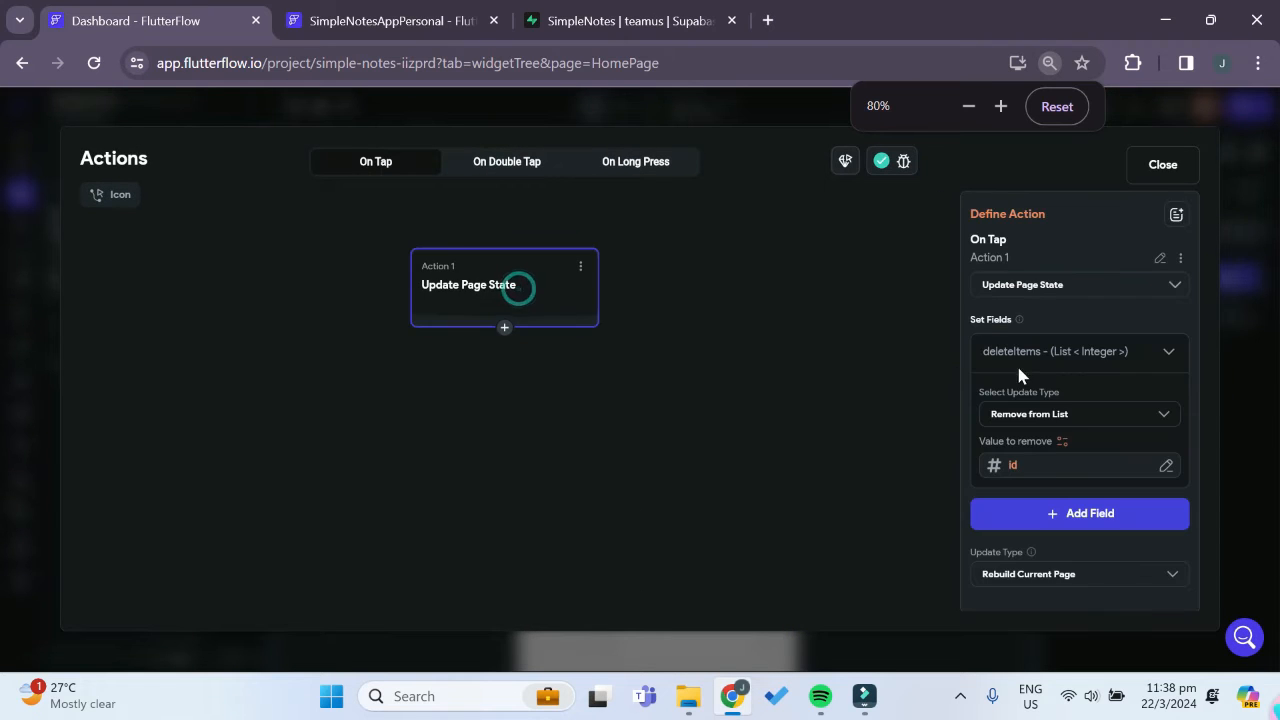
left_click(1078, 418)
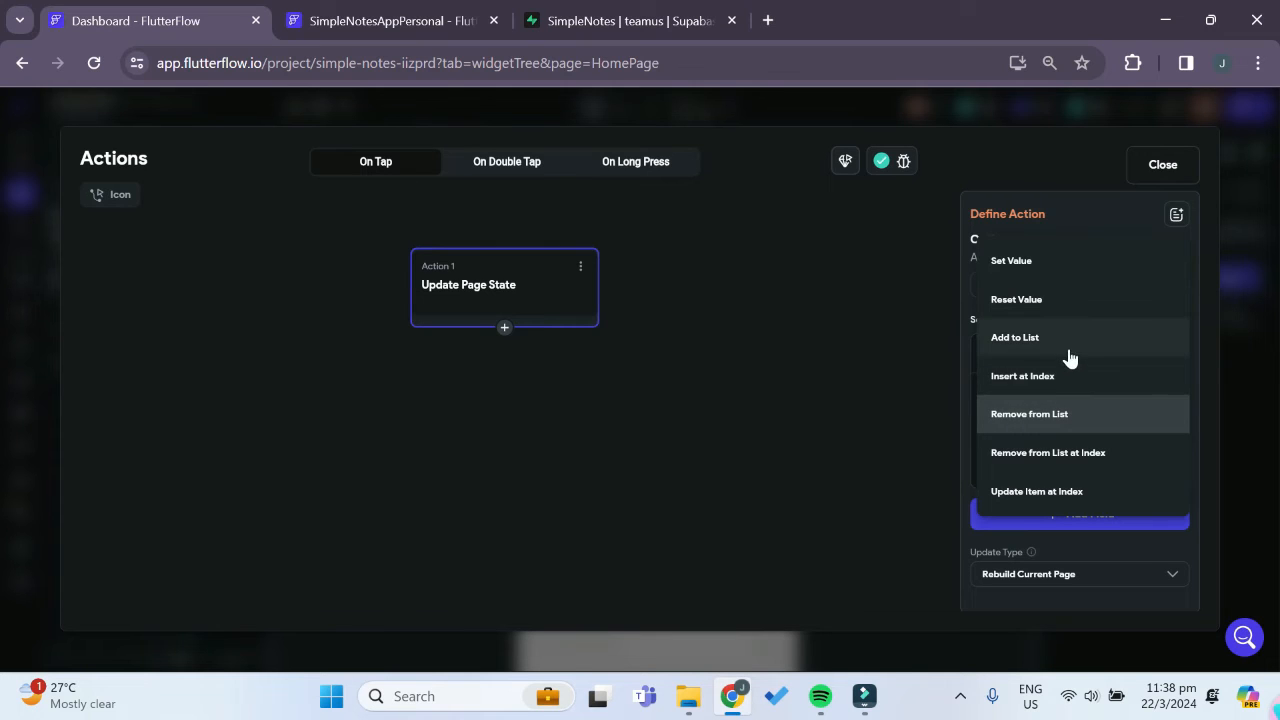
left_click(1054, 345)
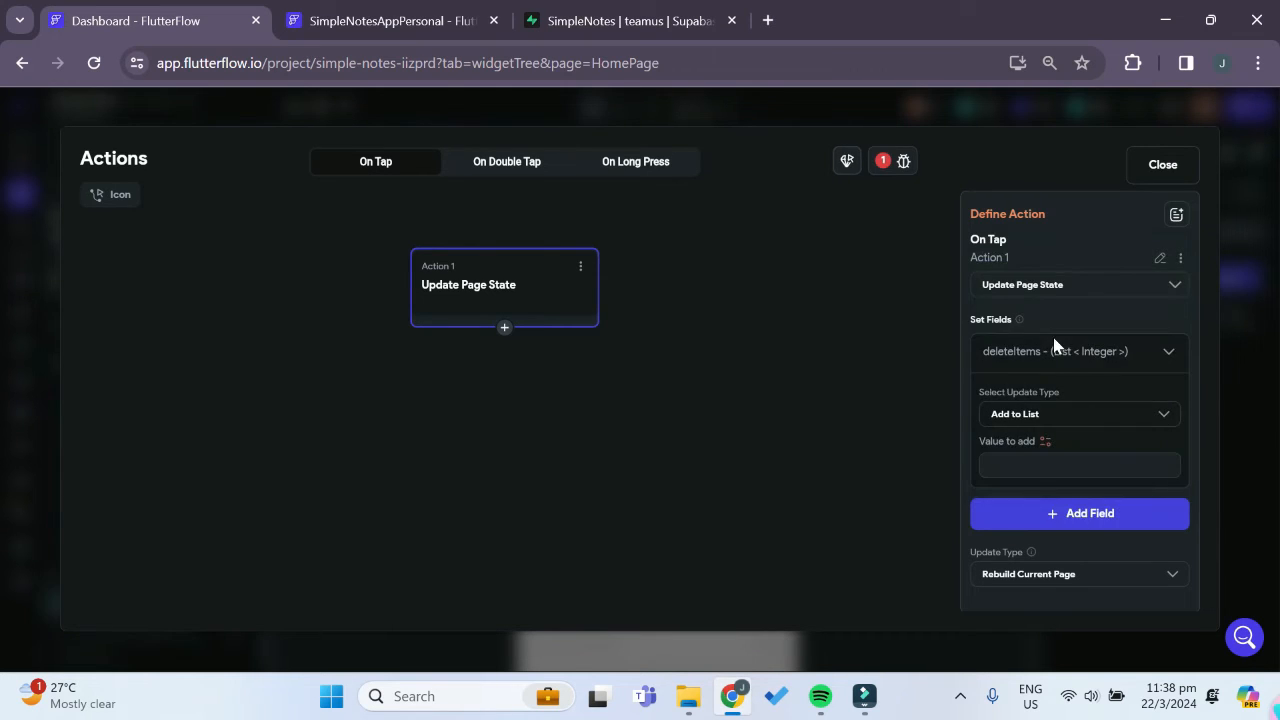
left_click(1046, 441)
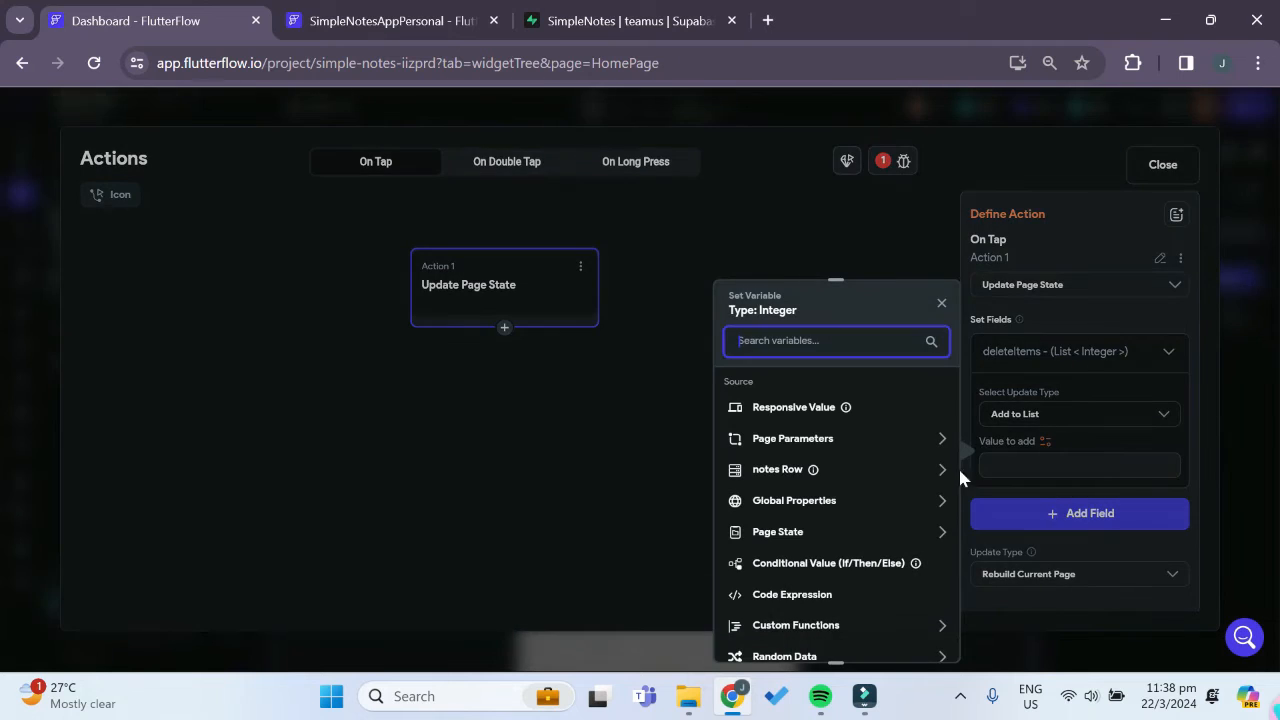
left_click(777, 472)
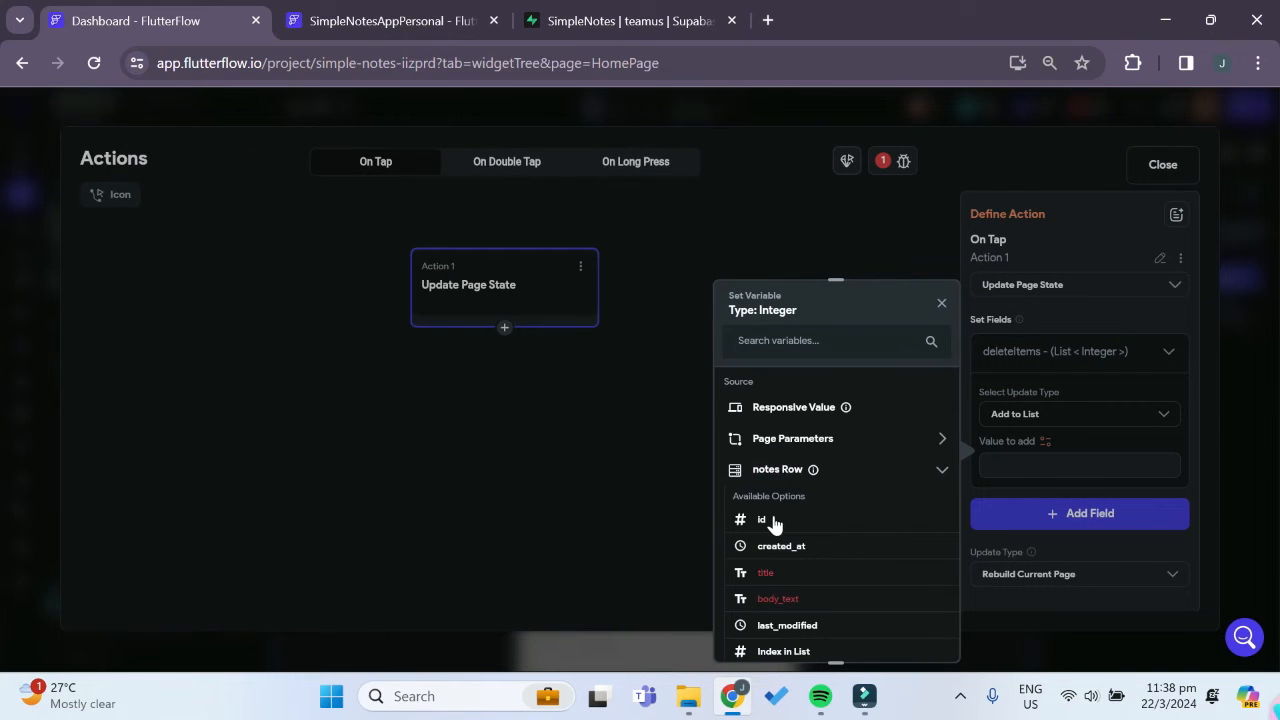
left_click(765, 521)
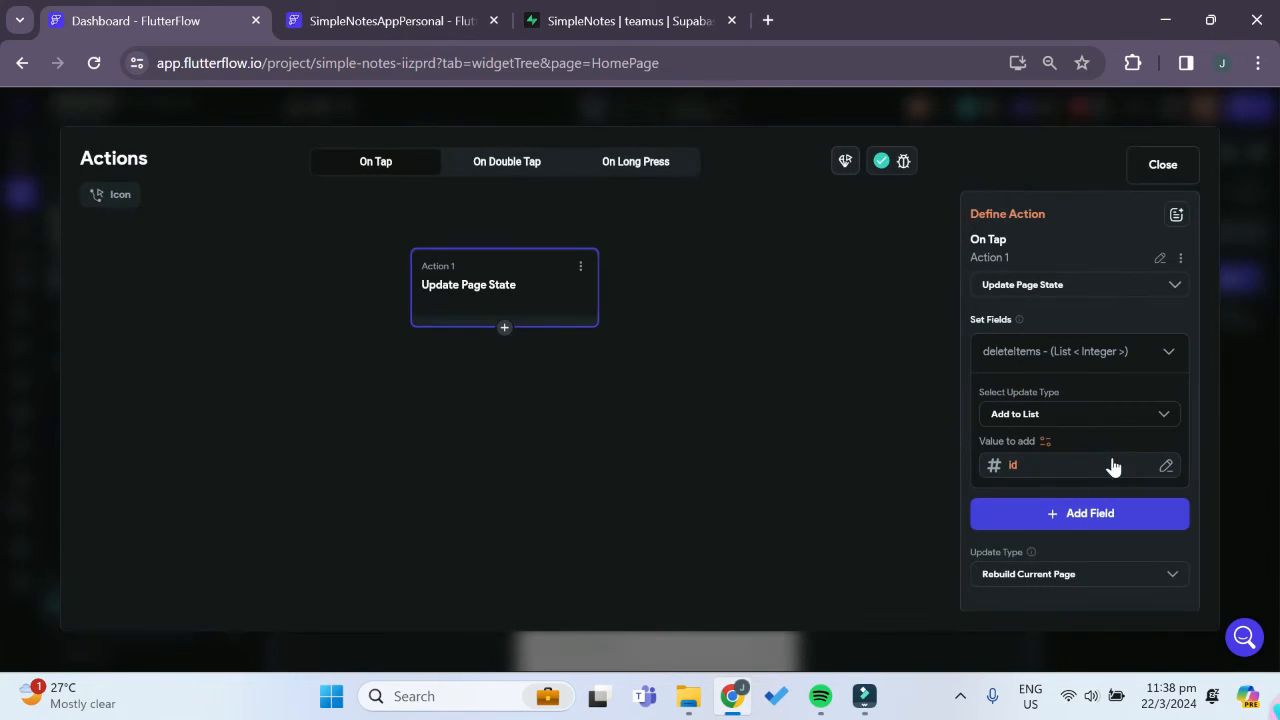
left_click(1150, 166)
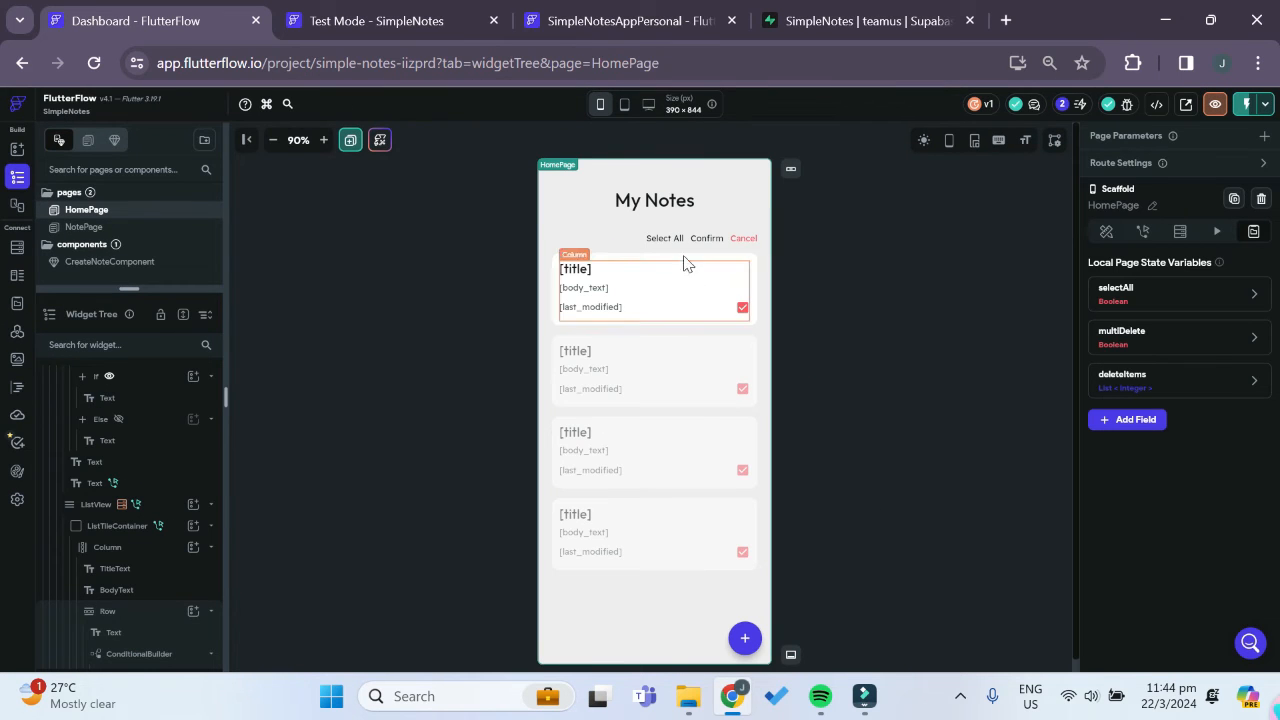
- Add an On Tap Supabase Query Rows action to the Select All text
left_click(664, 240)
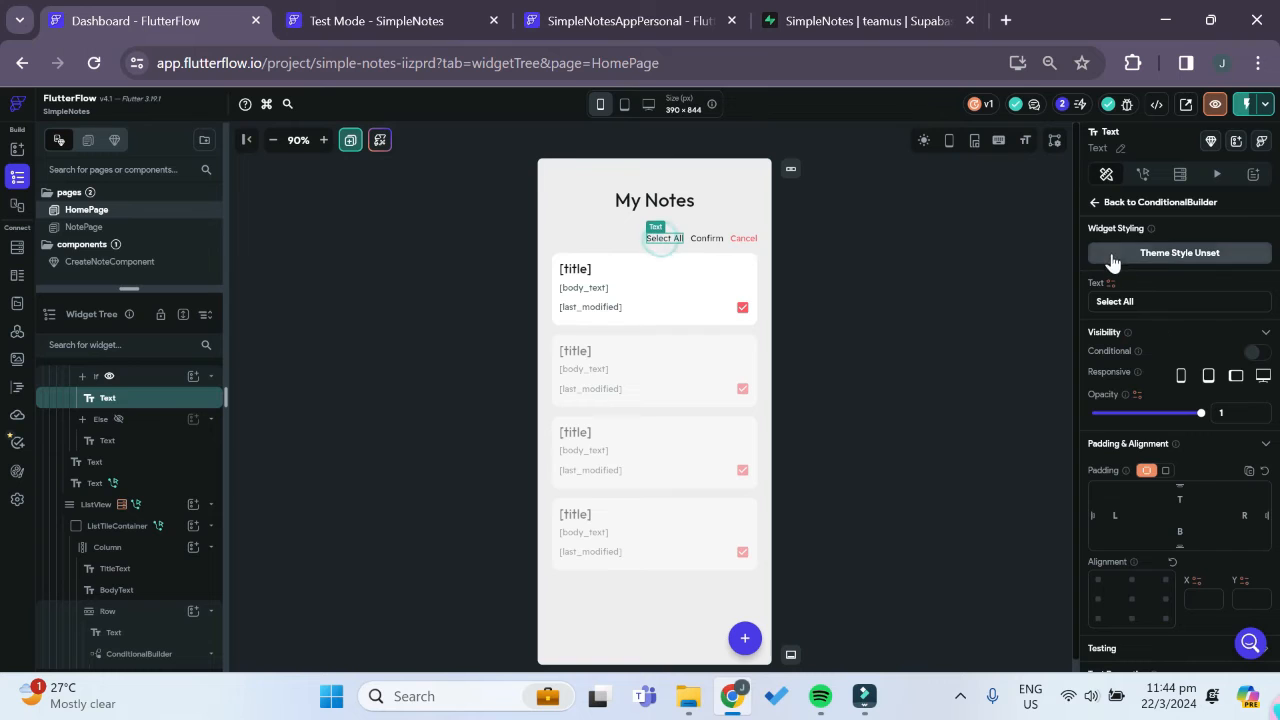
left_click(1143, 175)
left_click(1236, 247)
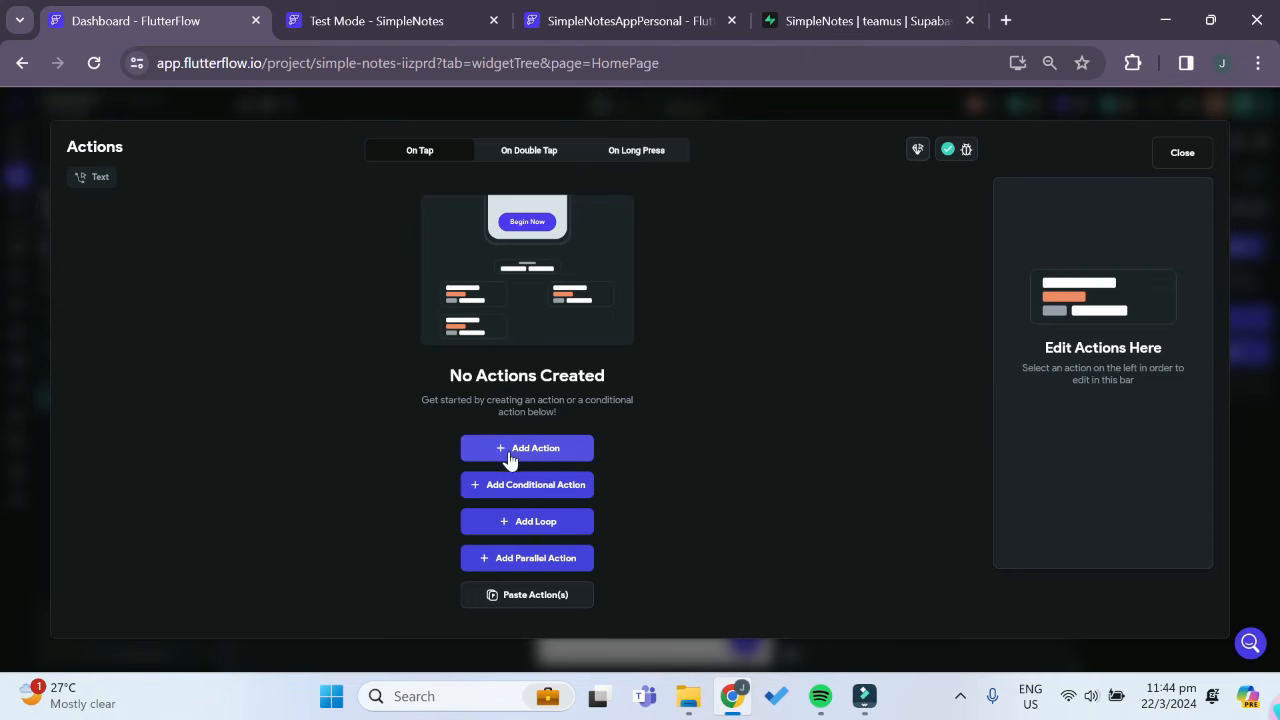
left_click(543, 448)
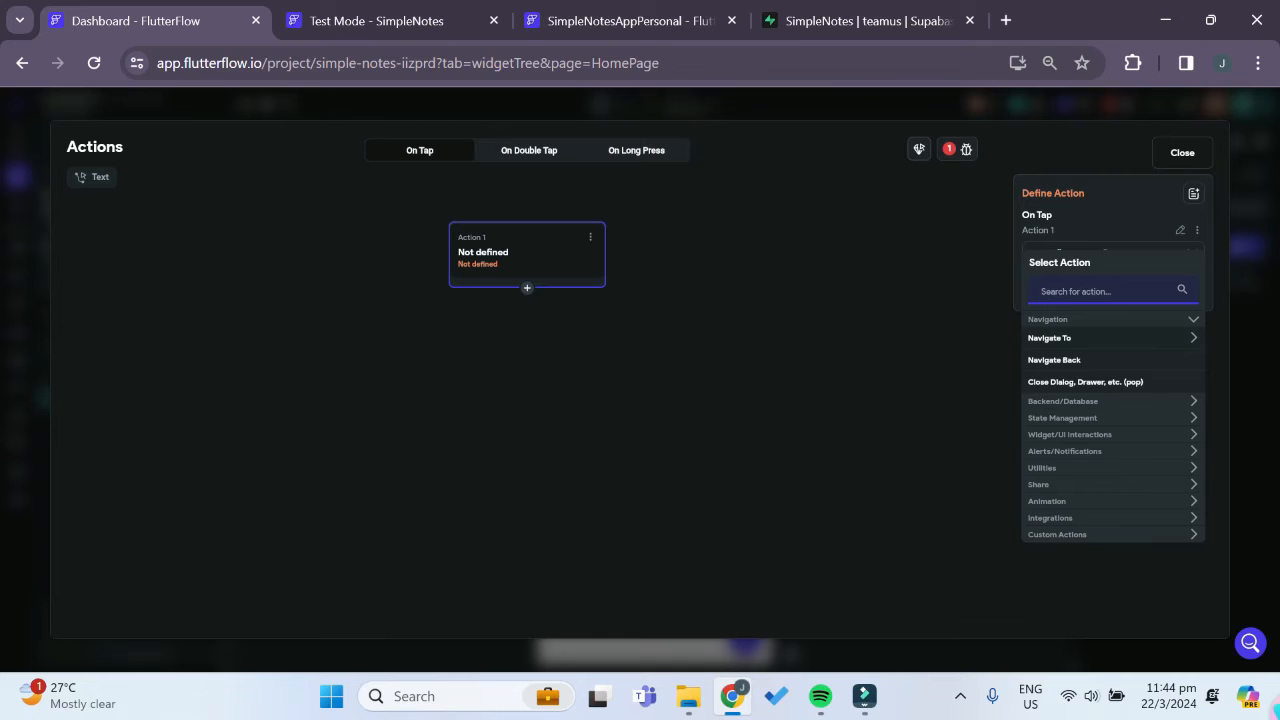
type("query")
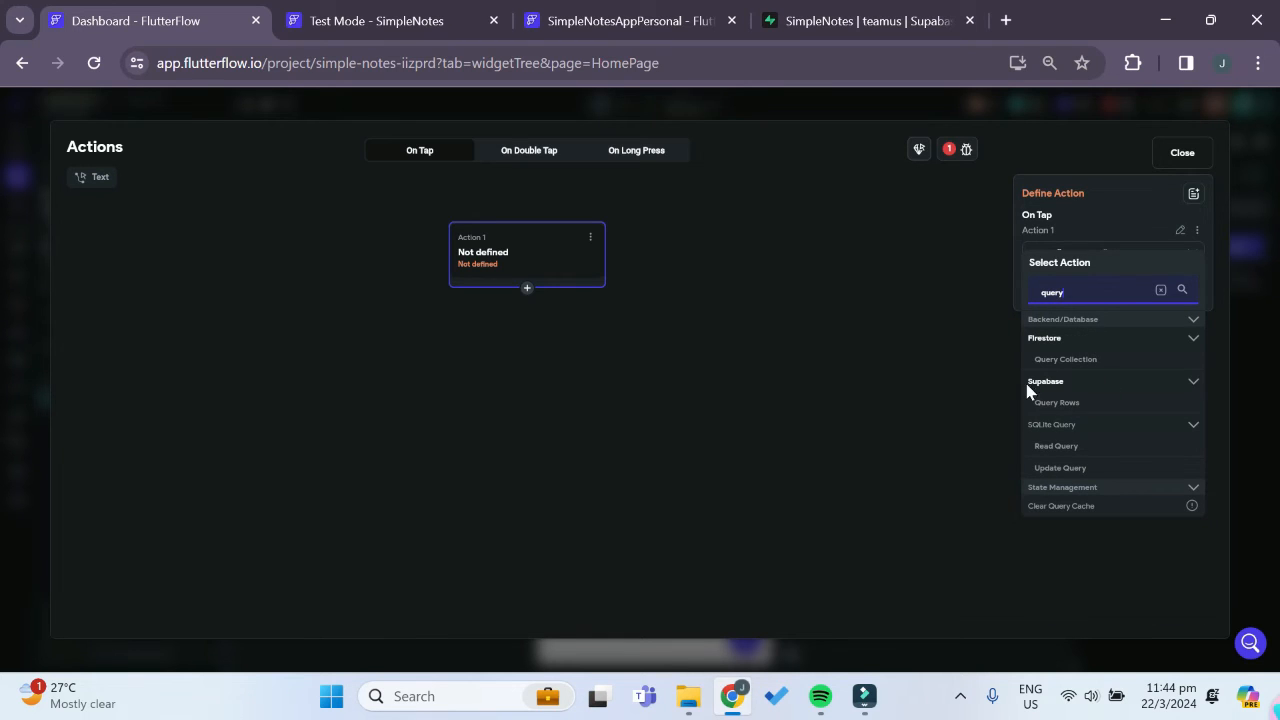
left_click(1056, 404)
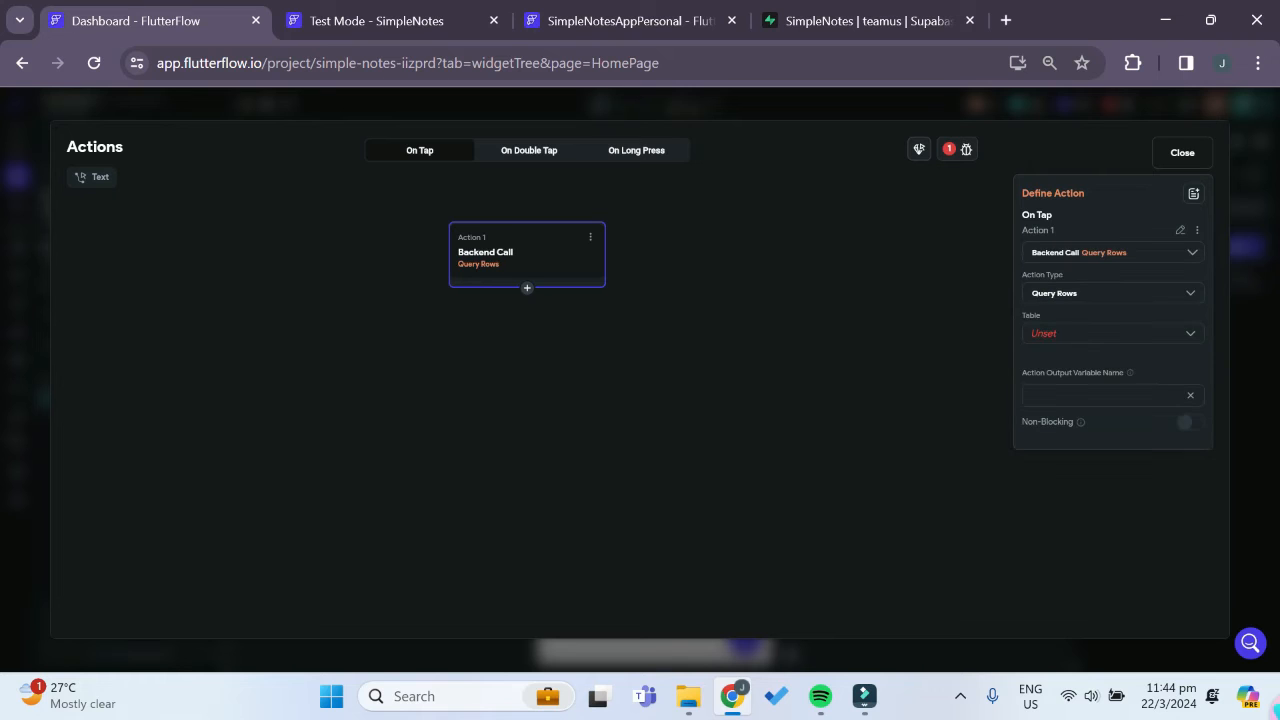
- Set the query's table to notes and name its action output variable results
key("ctrl+plus")
key("ctrl+plus")
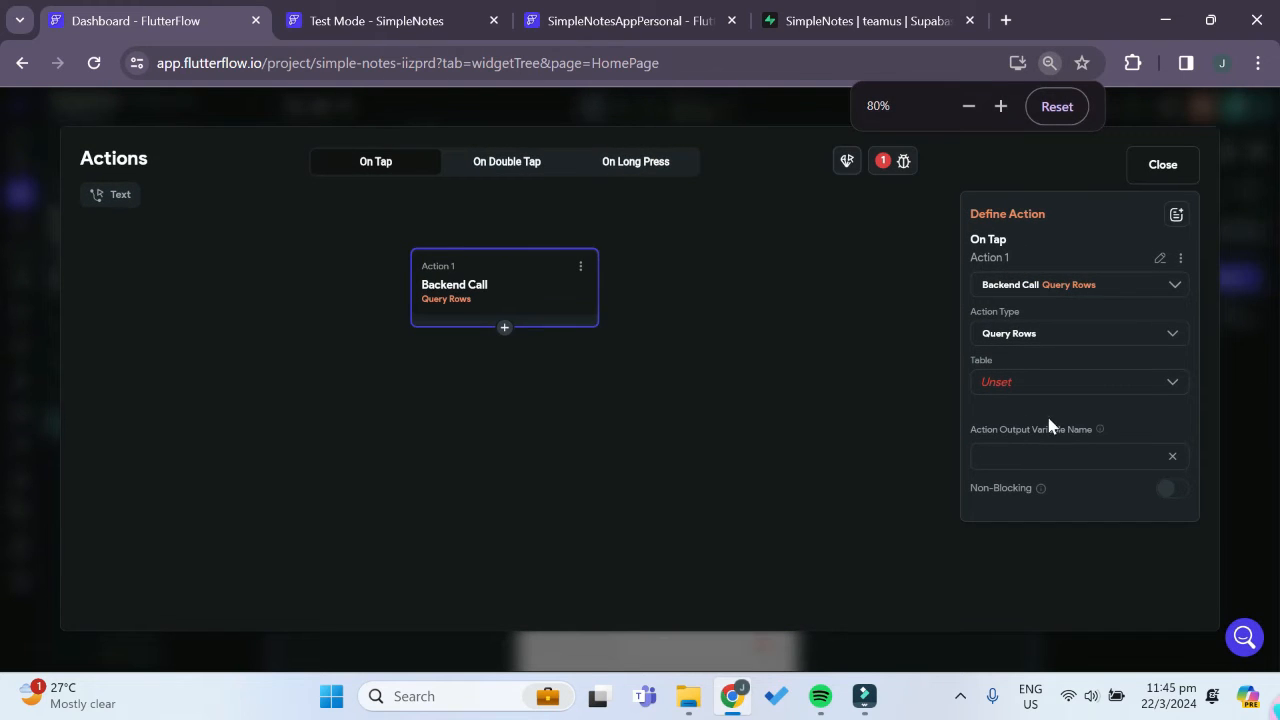
left_click(1012, 390)
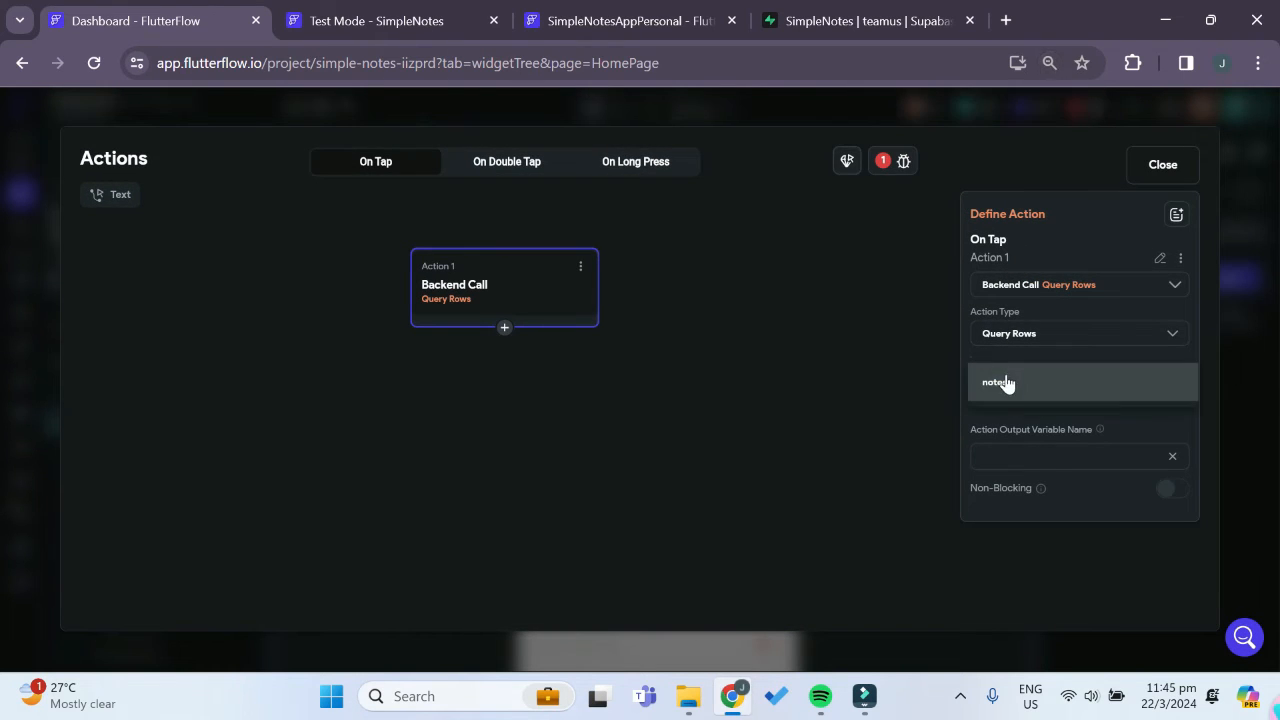
left_click(1006, 382)
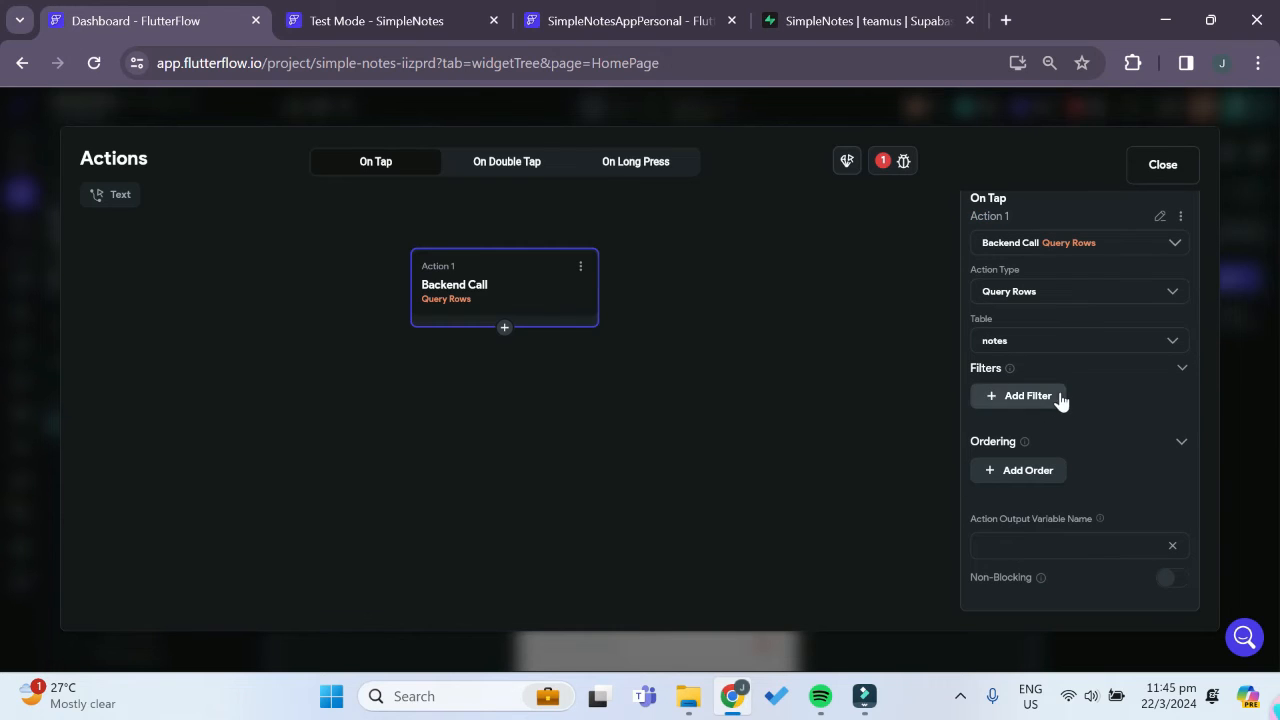
left_click(1046, 400)
left_click(1128, 402)
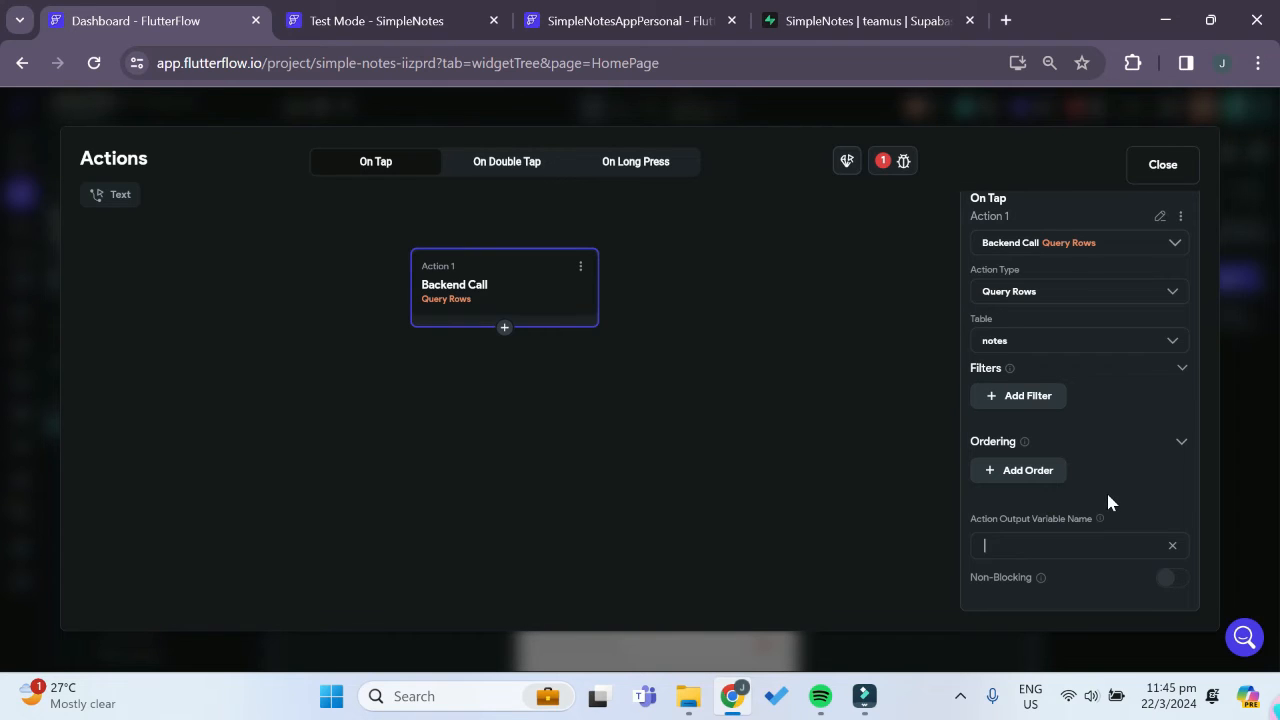
type("results")
left_click(632, 312)
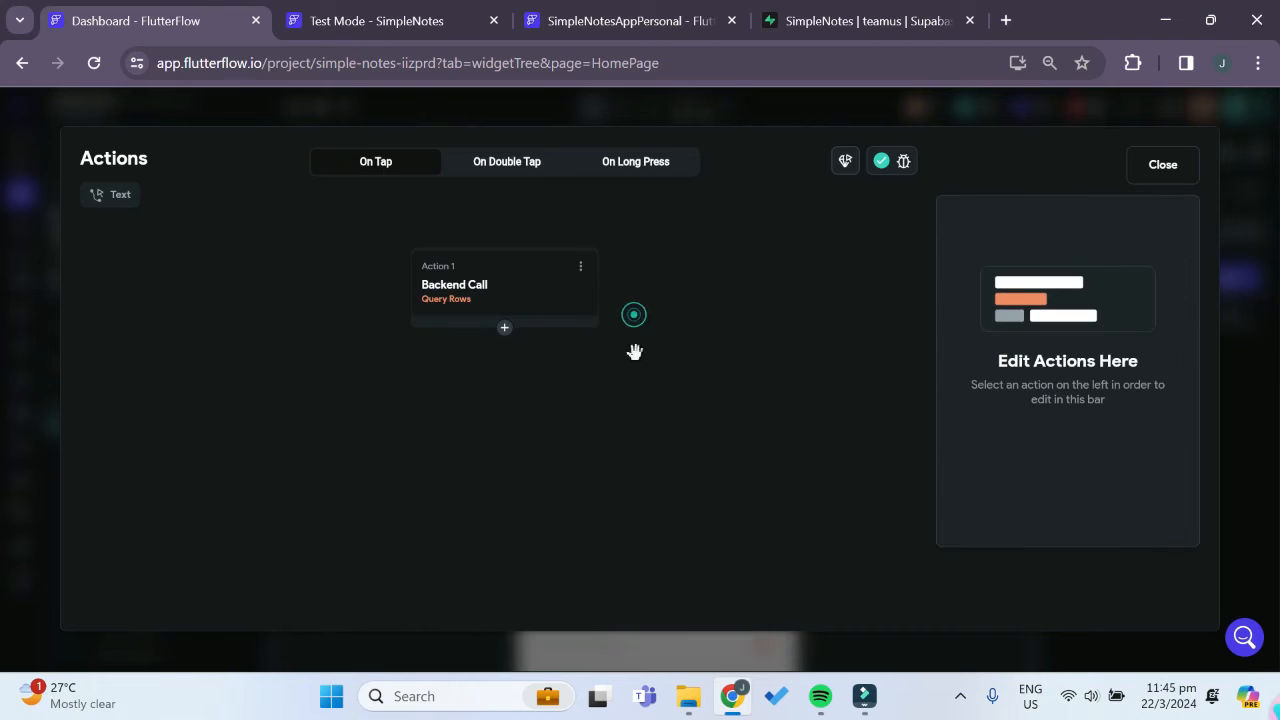
- Add an Update Page State action after the query, including the deleteItems field with update type Set Value
left_click(505, 330)
left_click(503, 362)
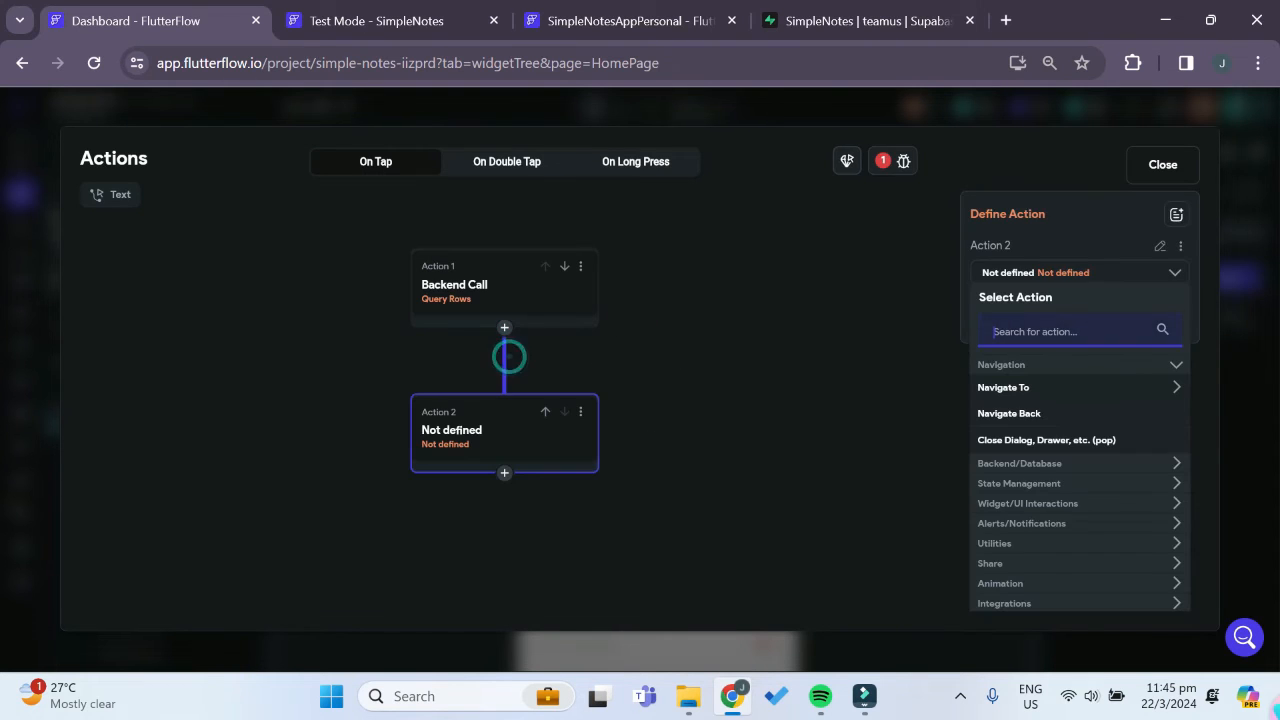
type("state")
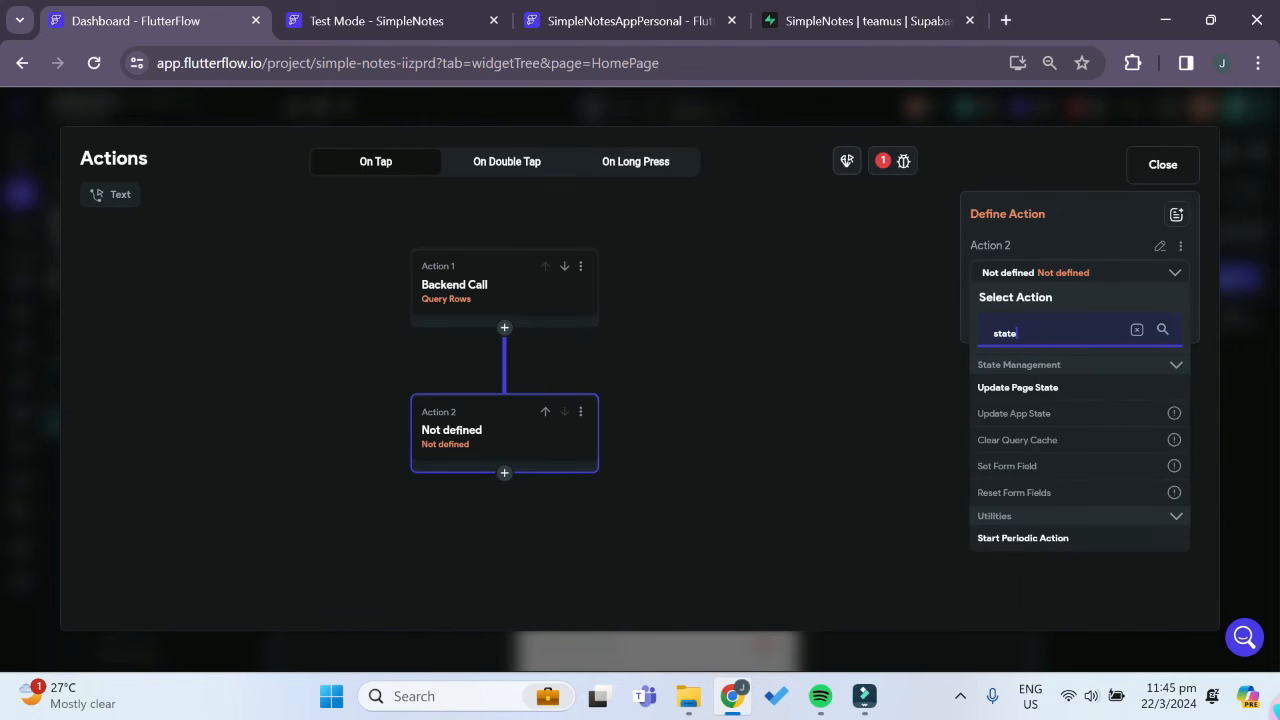
left_click(1022, 389)
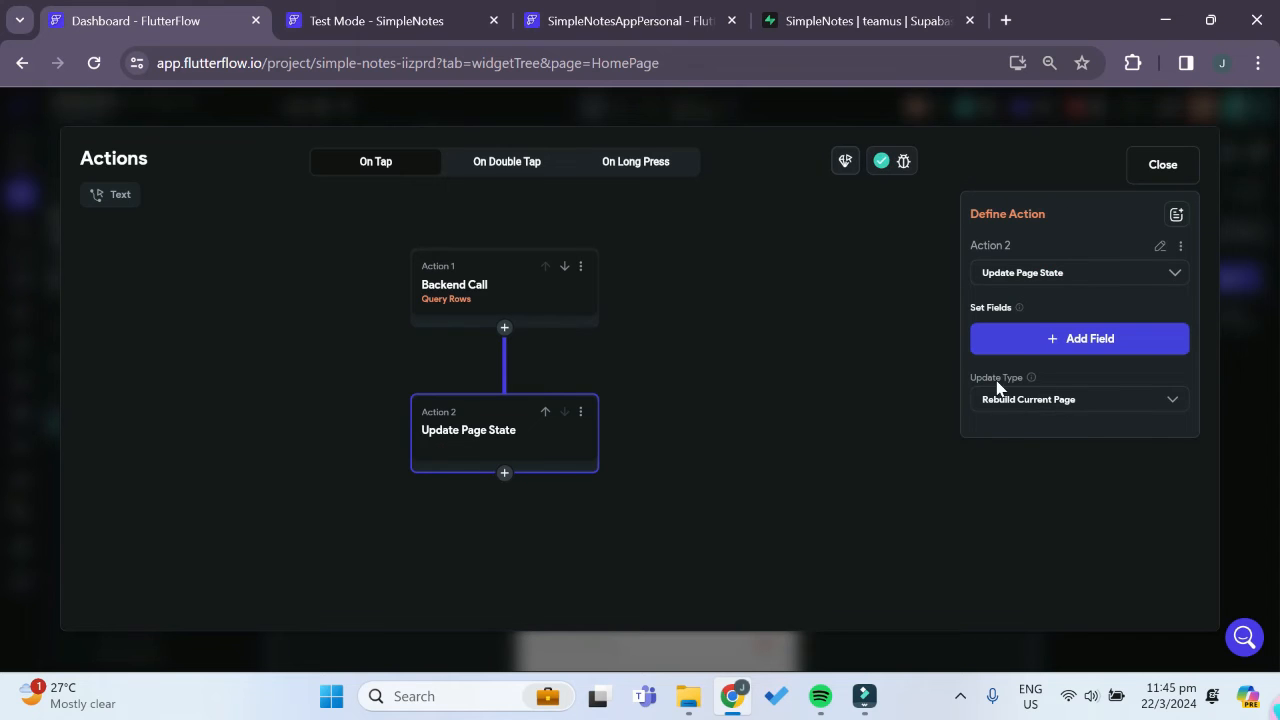
left_click(1029, 335)
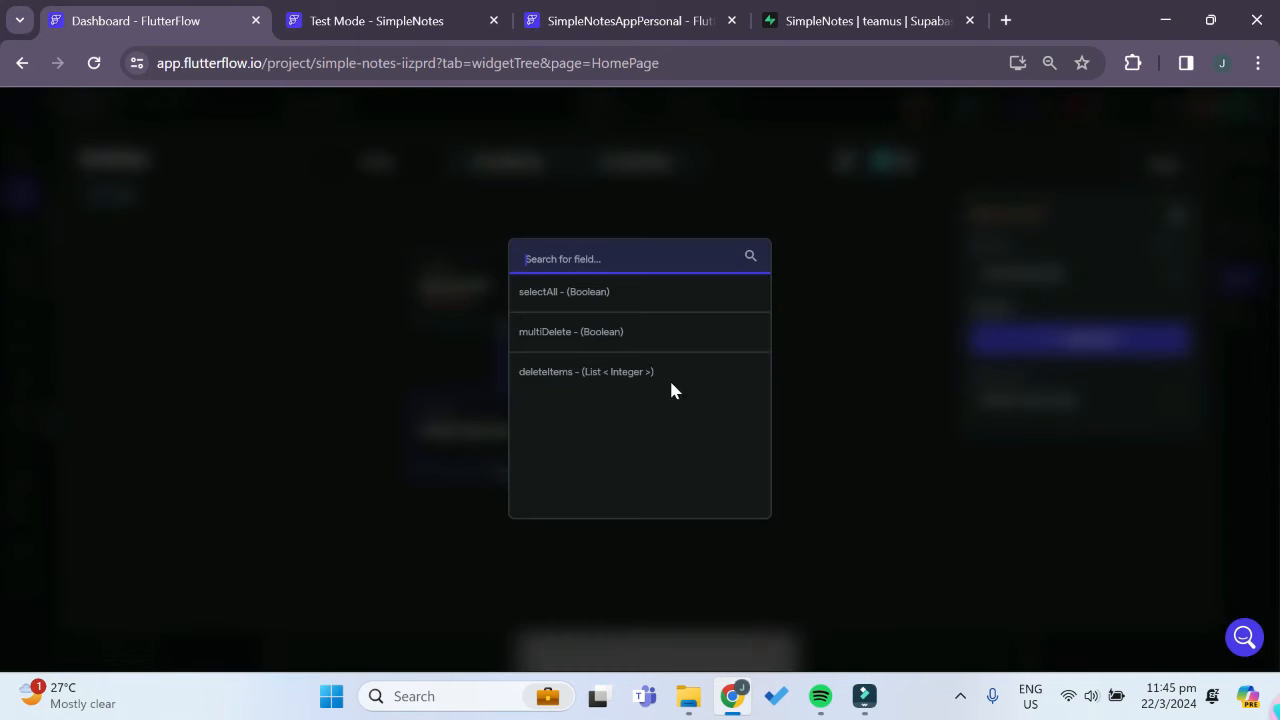
left_click(584, 372)
left_click(1025, 408)
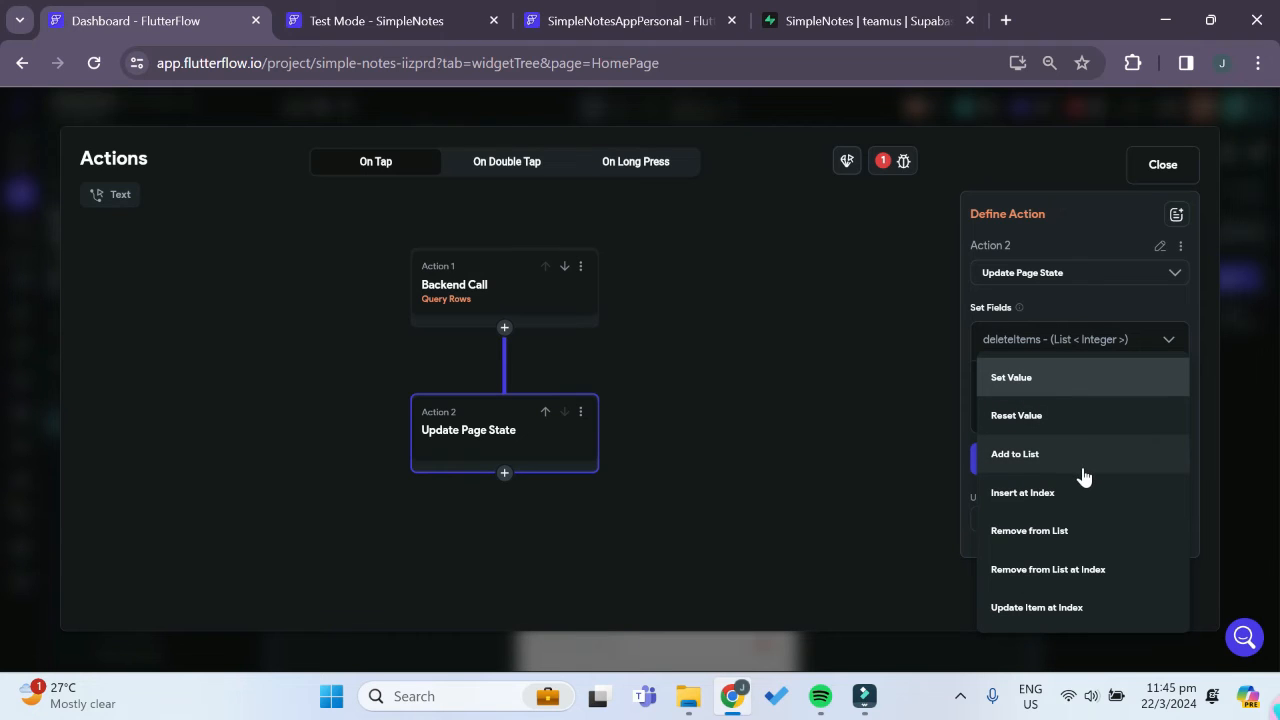
left_click(1046, 388)
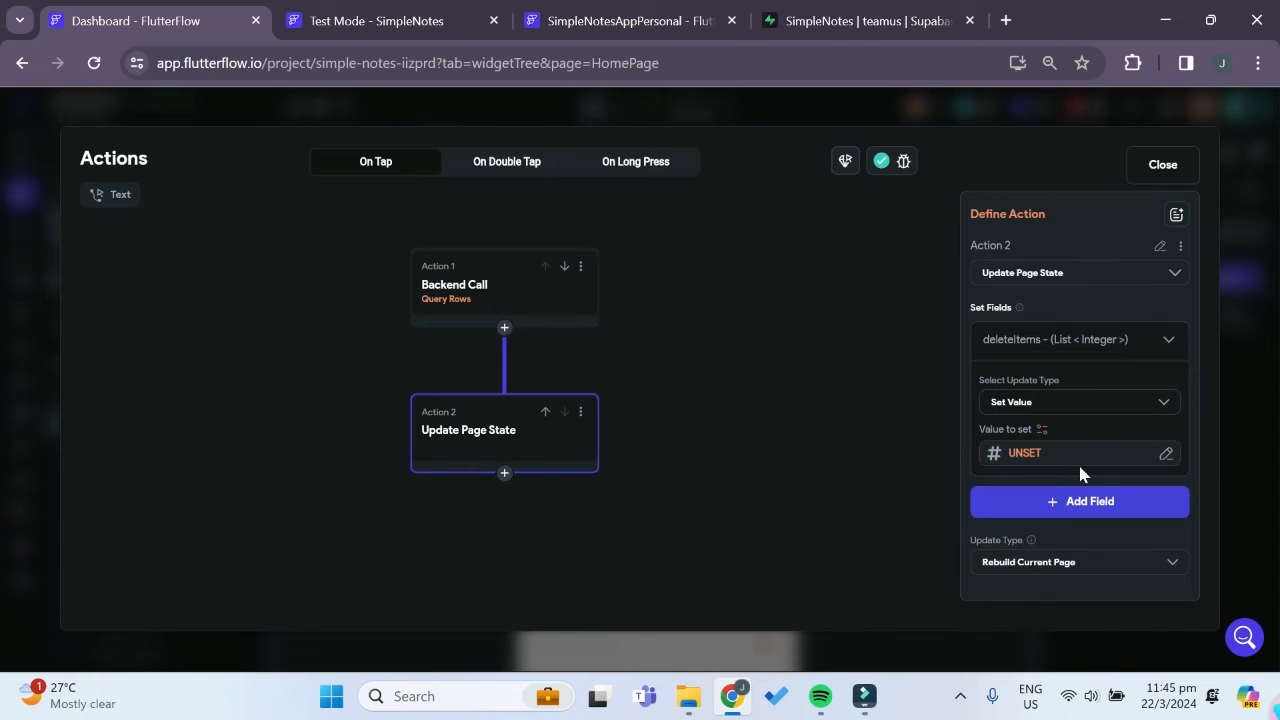
- Use the results action output as the deleteItems value source, with Map List Items returning each row's id
left_click(1041, 430)
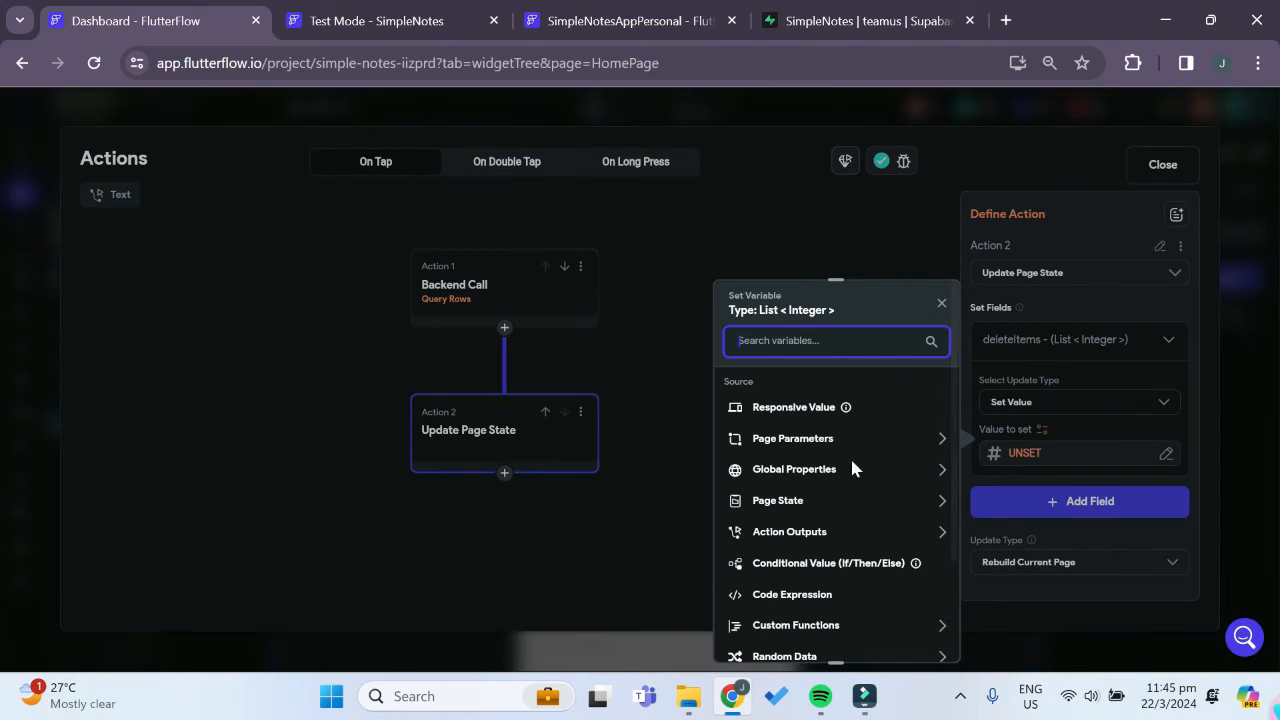
left_click(829, 534)
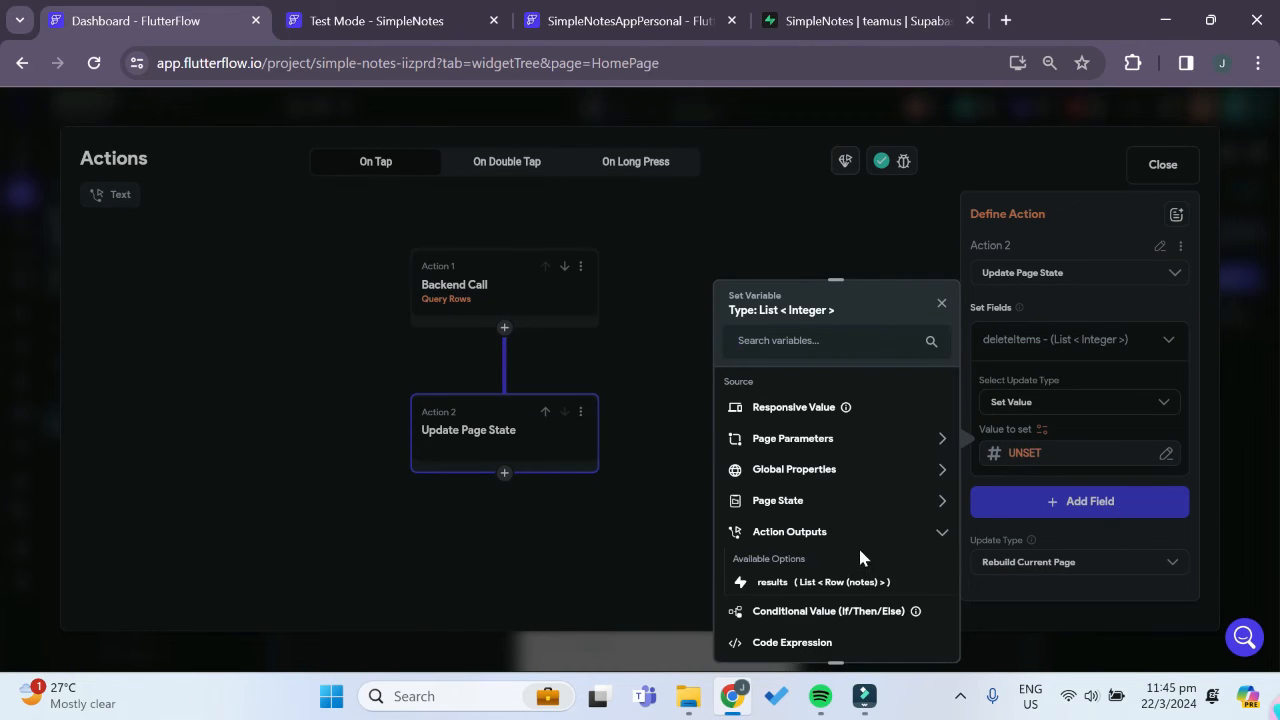
left_click(795, 584)
left_click(828, 437)
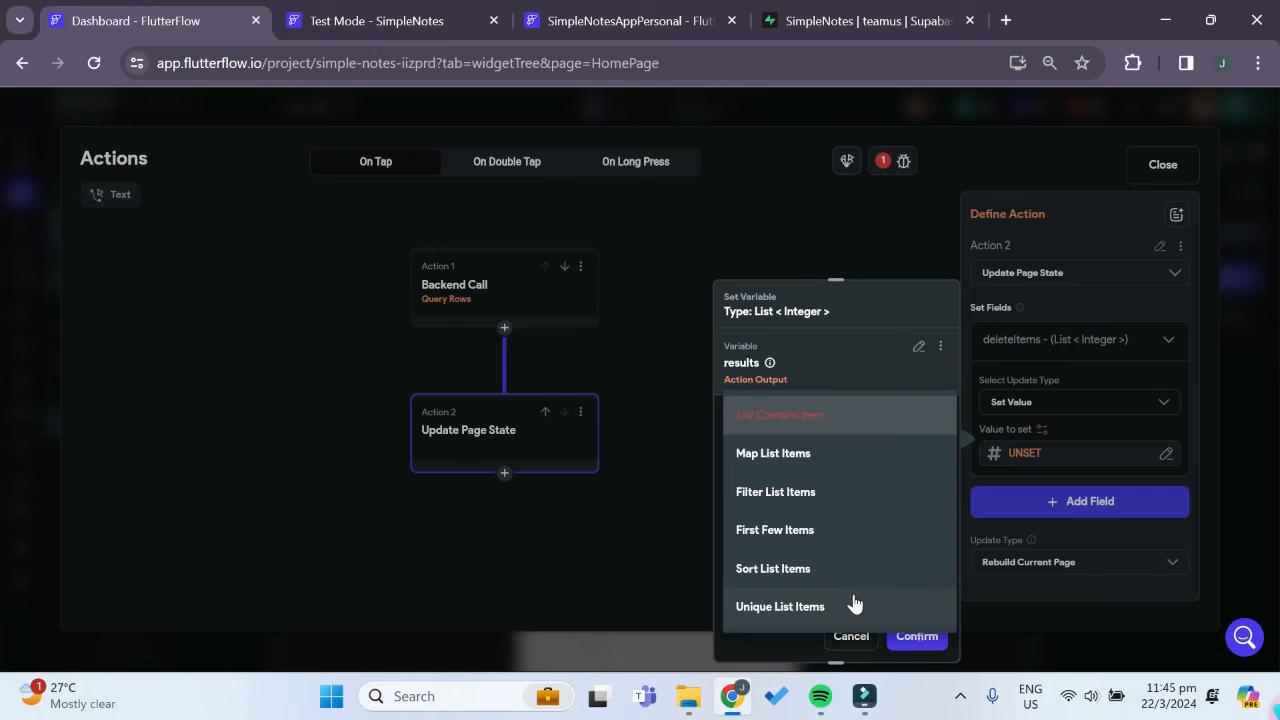
left_click(817, 453)
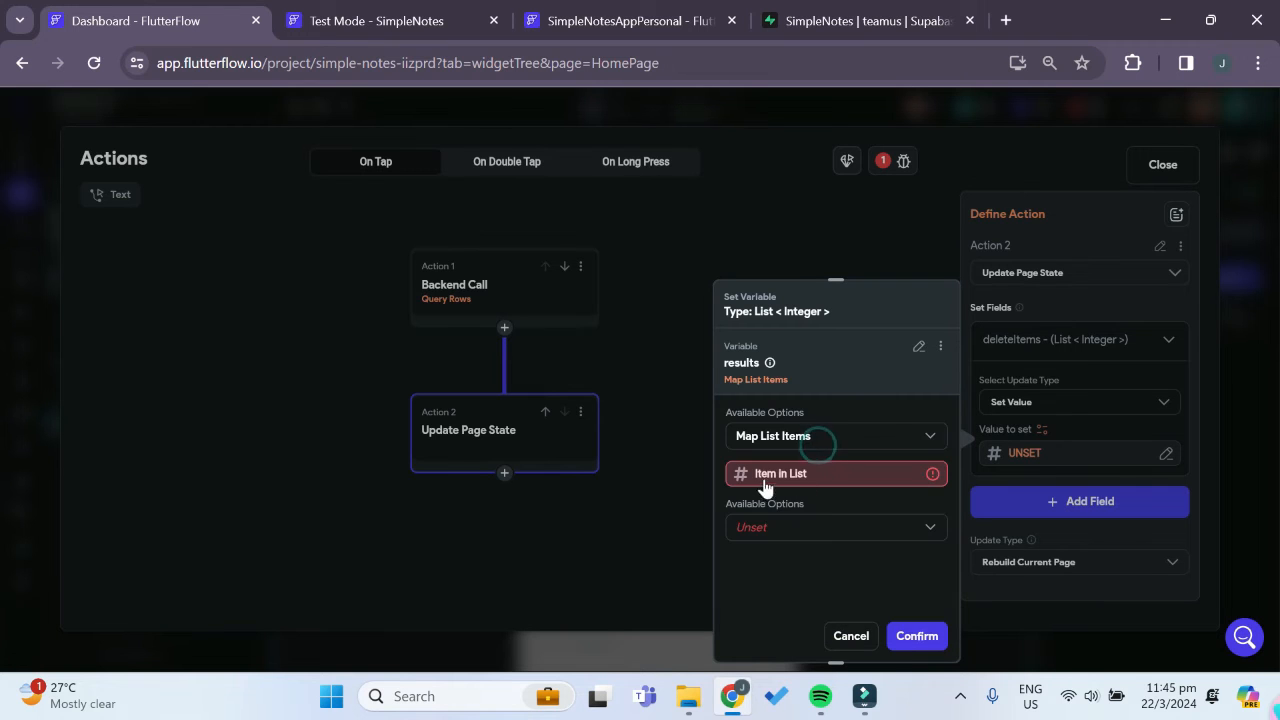
left_click(795, 477)
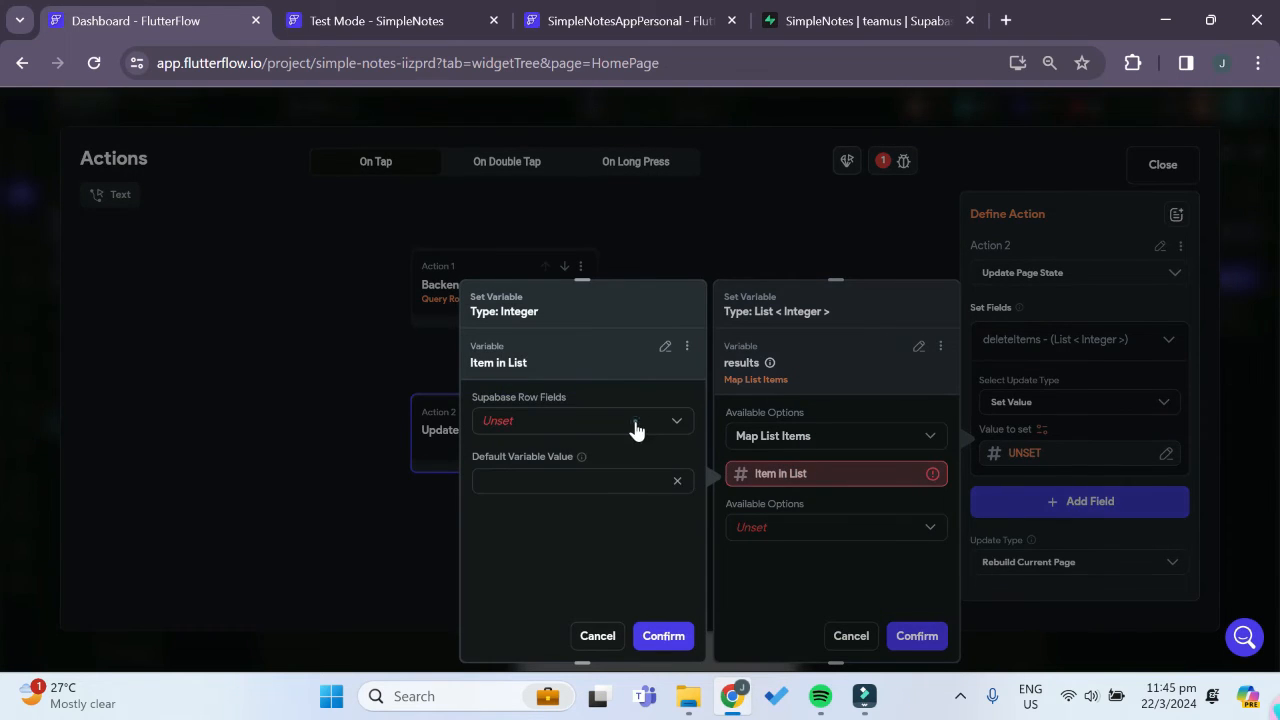
left_click(636, 428)
left_click(600, 437)
left_click(663, 636)
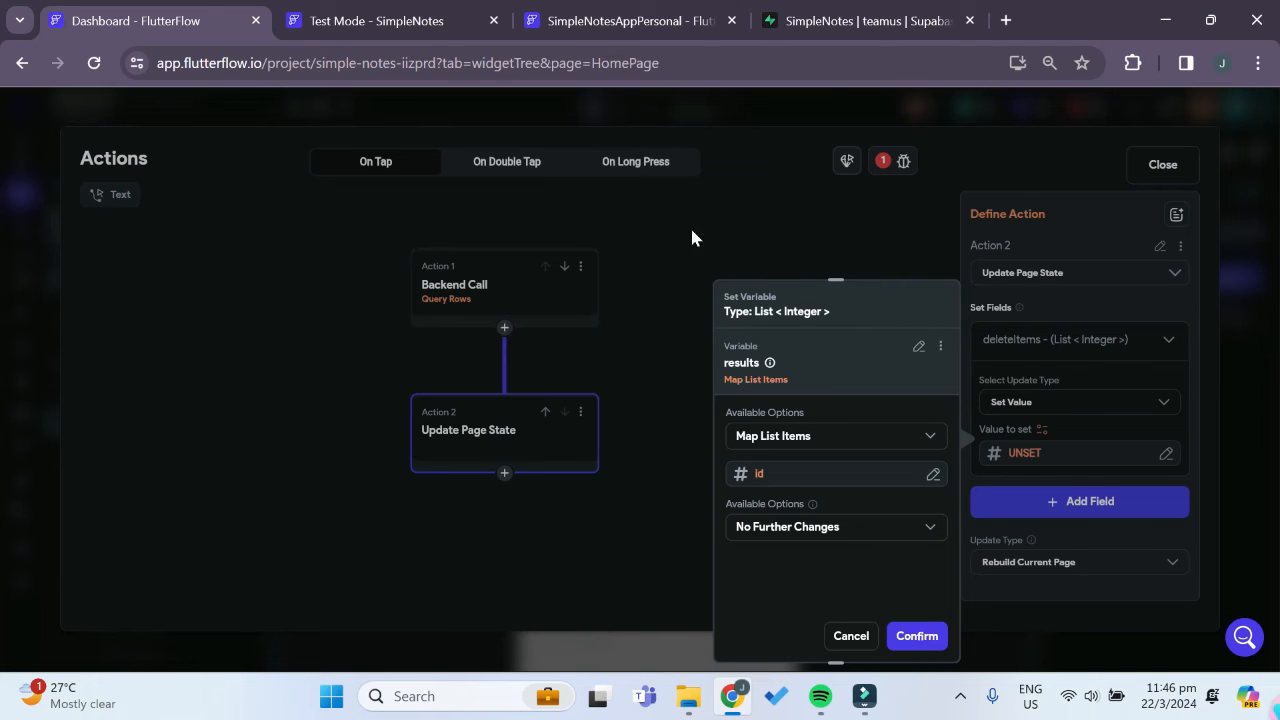
- Review the id column of the notes table in Supabase, and confirm the mapped results value for deleteItems in FlutterFlow
left_click(861, 21)
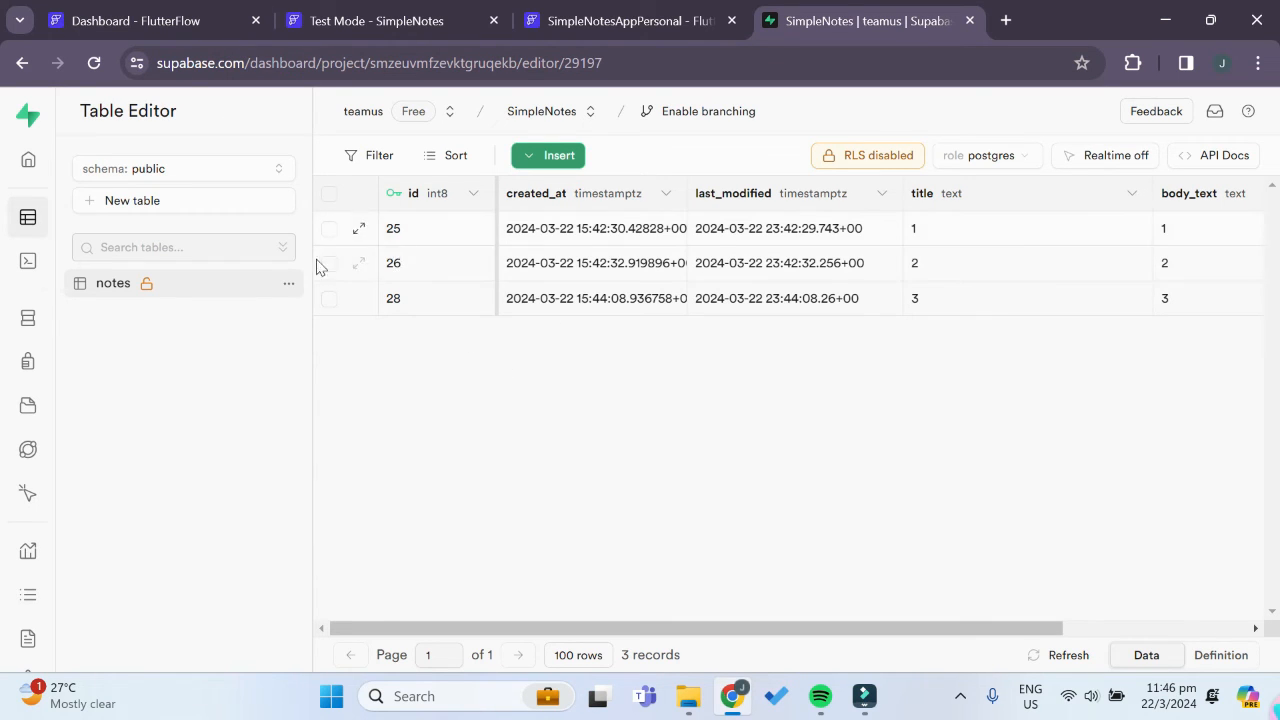
left_click(150, 21)
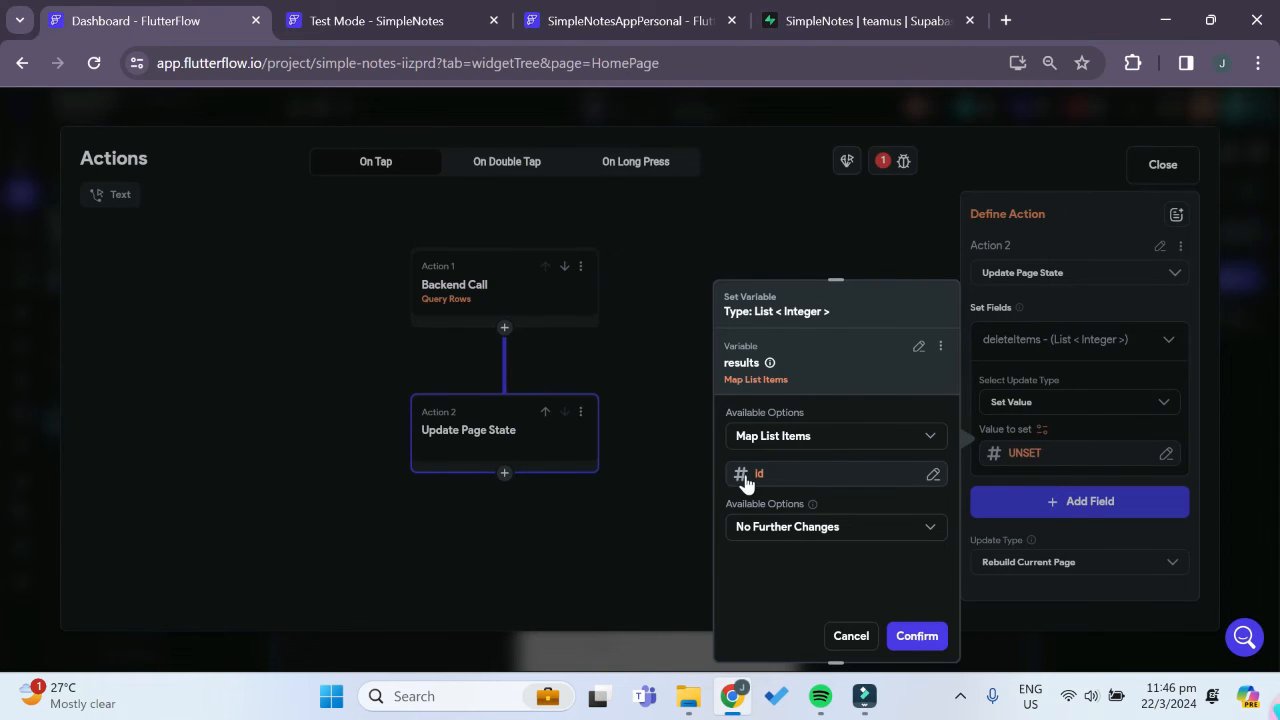
left_click(872, 20)
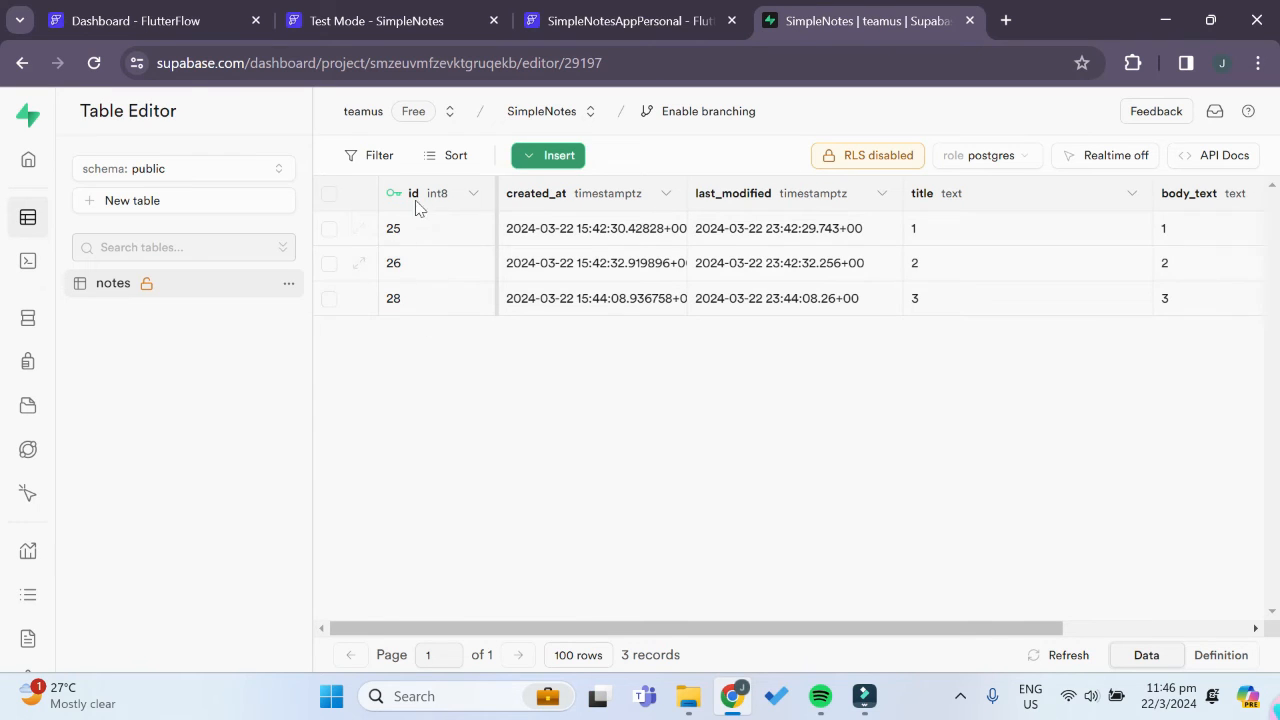
left_click(192, 26)
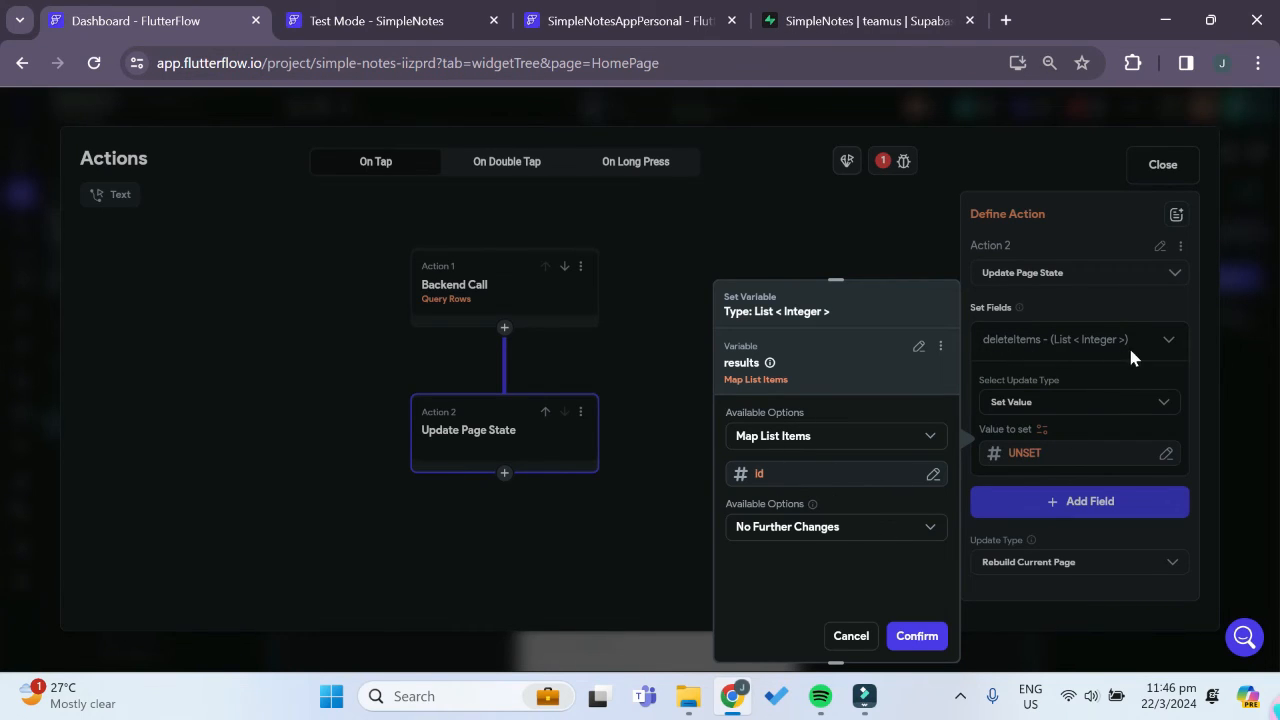
left_click(912, 636)
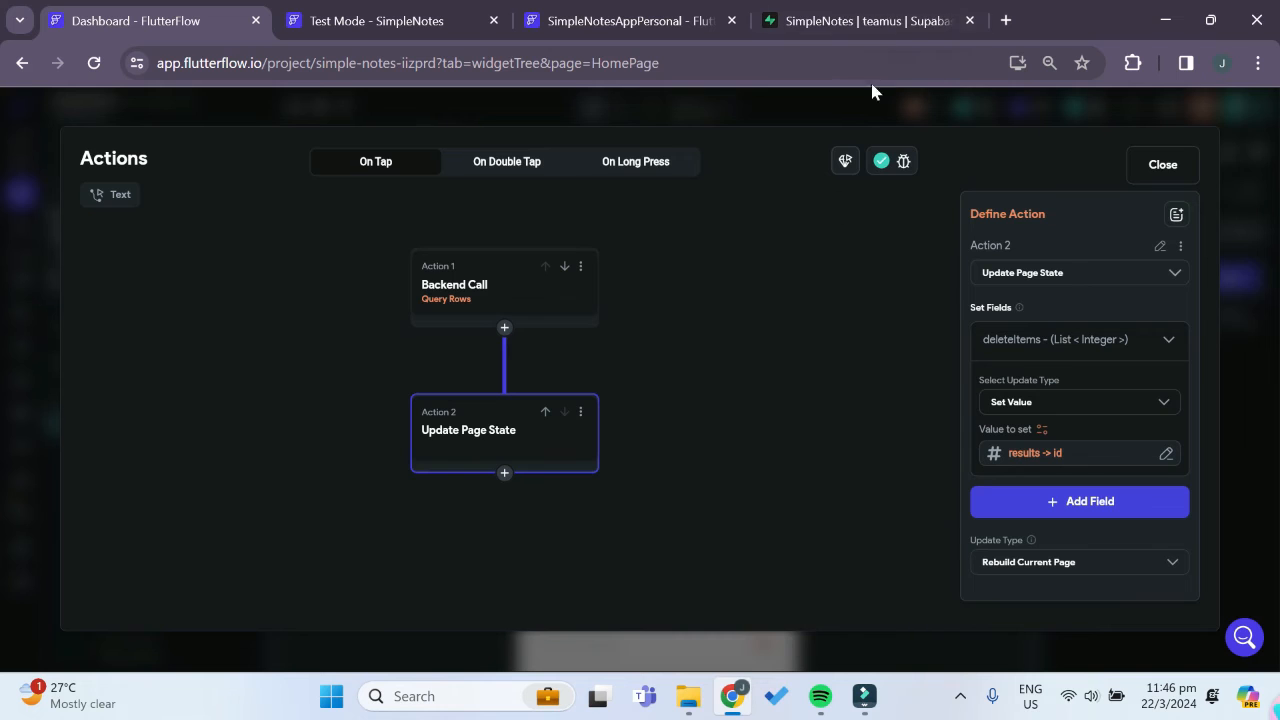
- Review the note ids in the Supabase notes table and return to the Select All actions in FlutterFlow
left_click(872, 20)
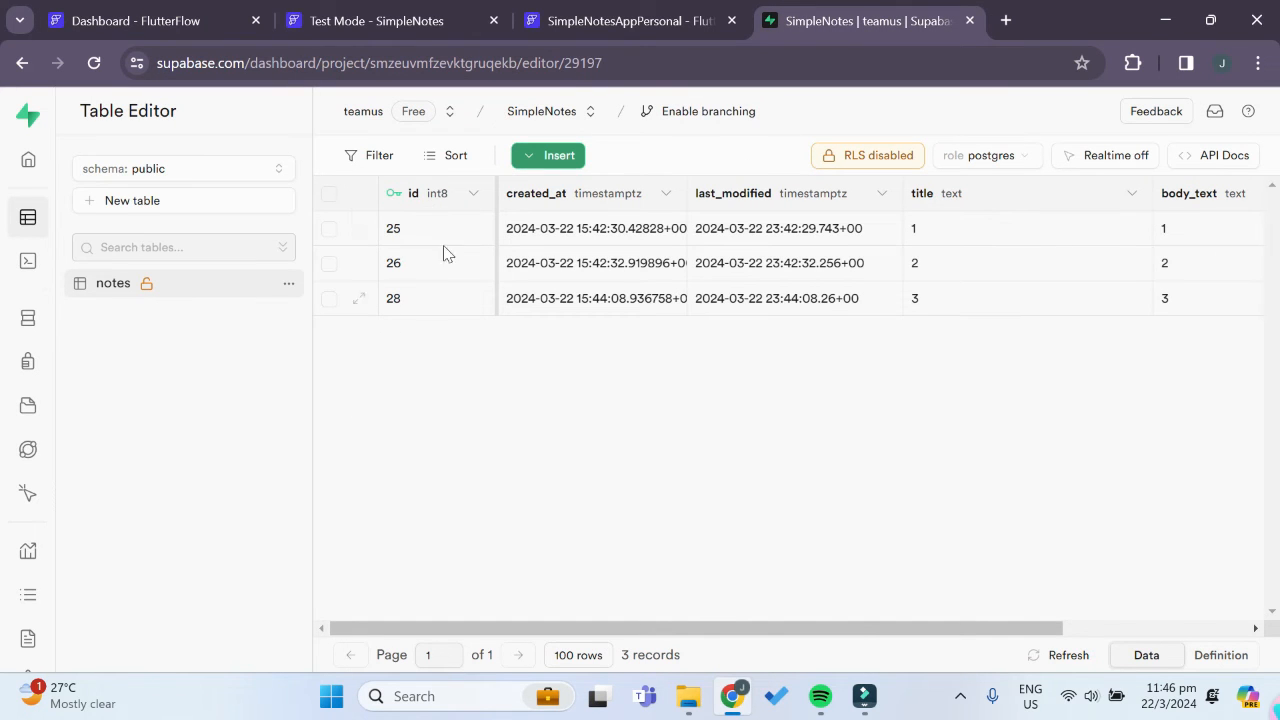
left_click(215, 35)
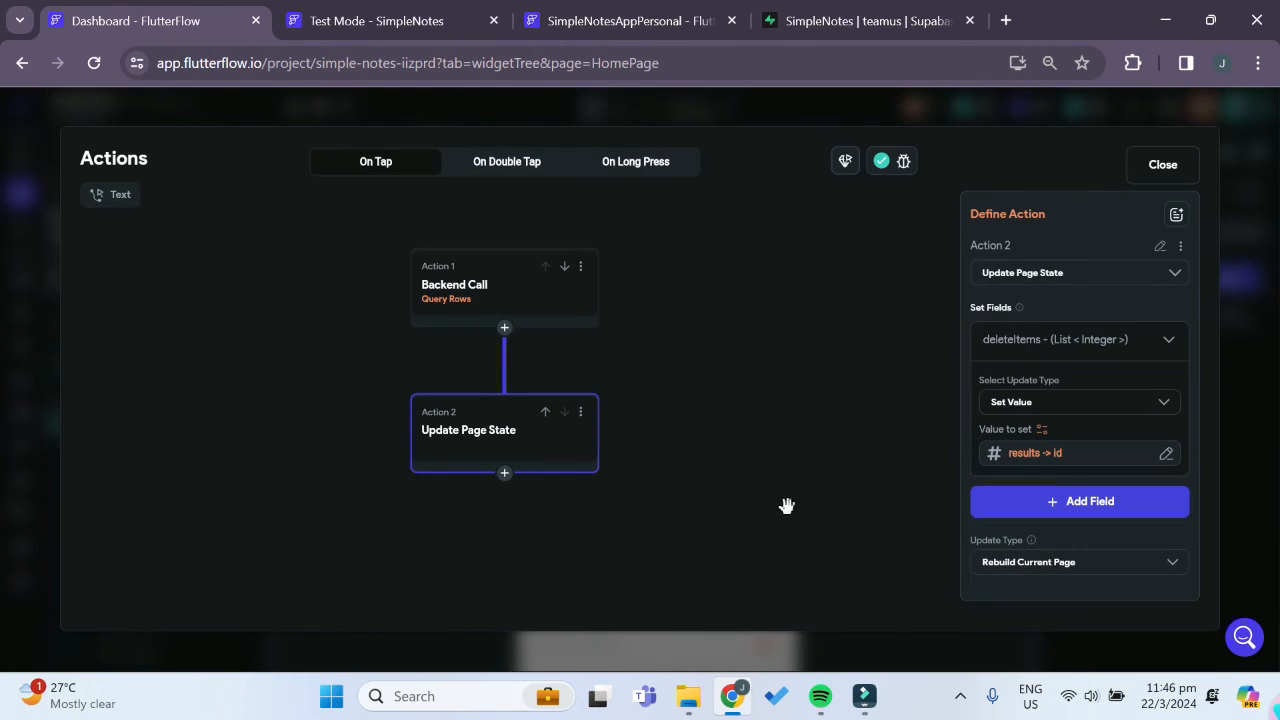
- Add a third Update Page State action after the deleteItems update, and include the selectAll field in it
left_click(505, 474)
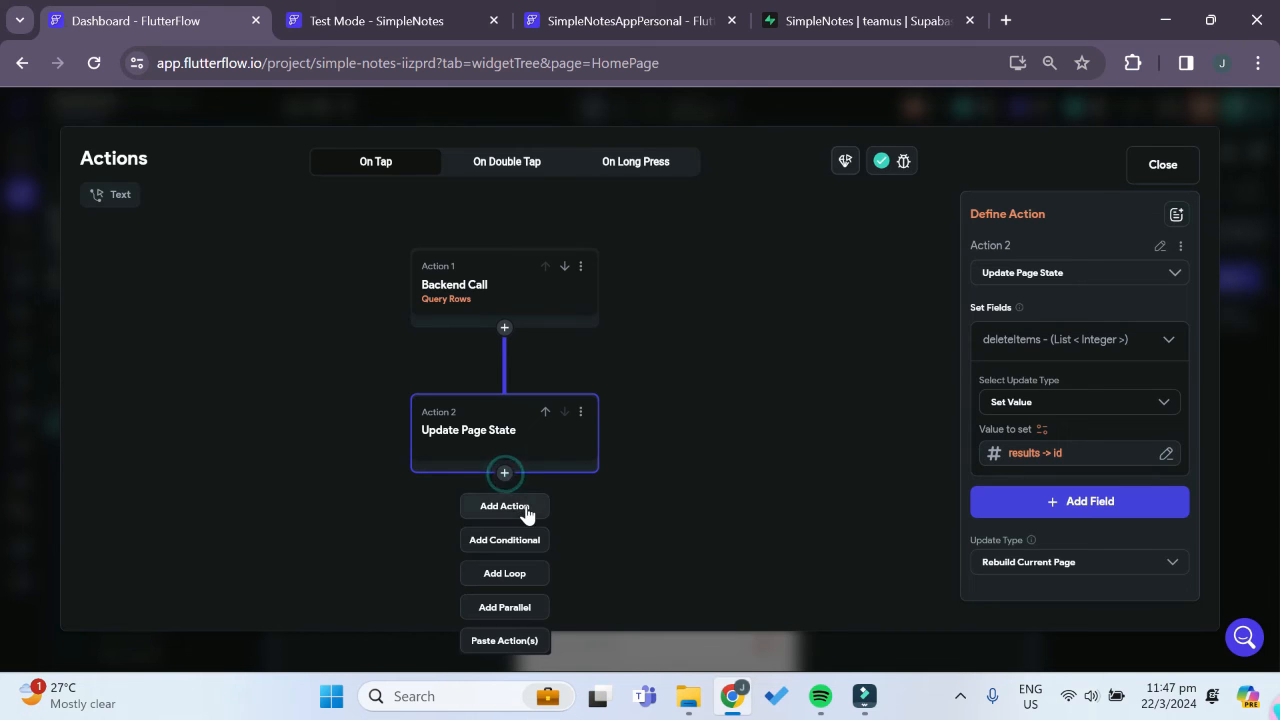
left_click(522, 507)
type("state")
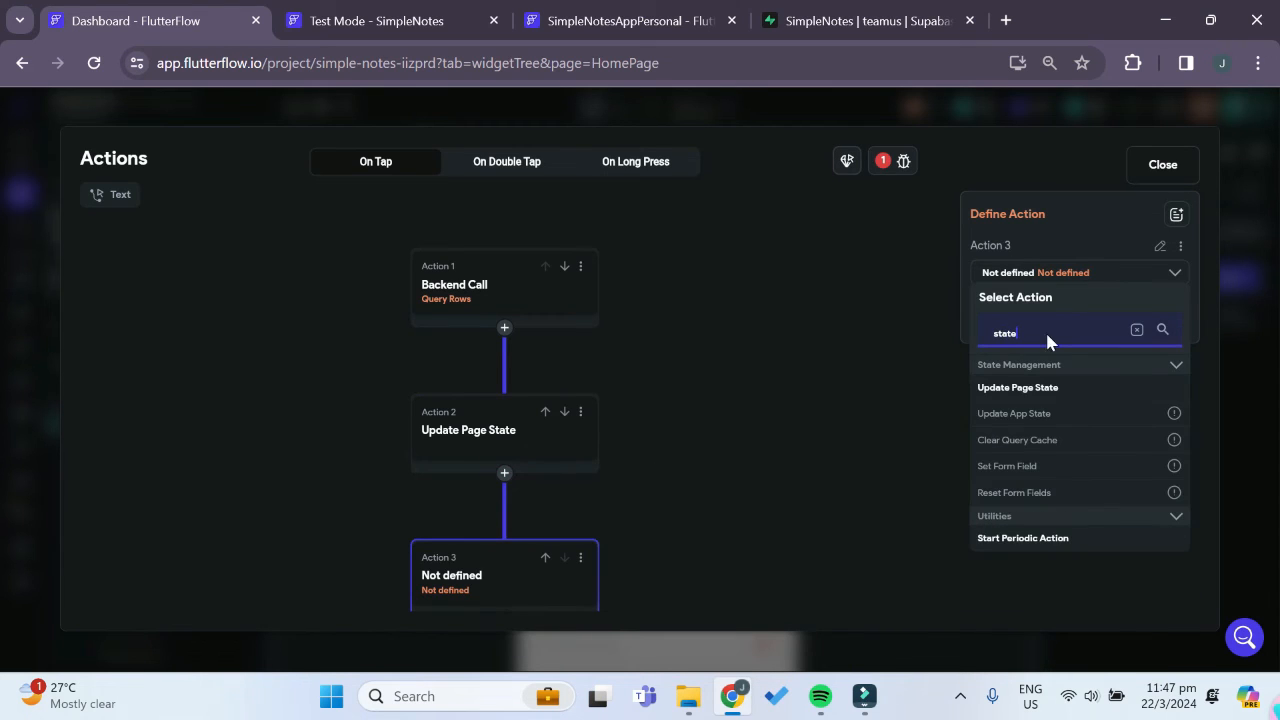
left_click(1020, 387)
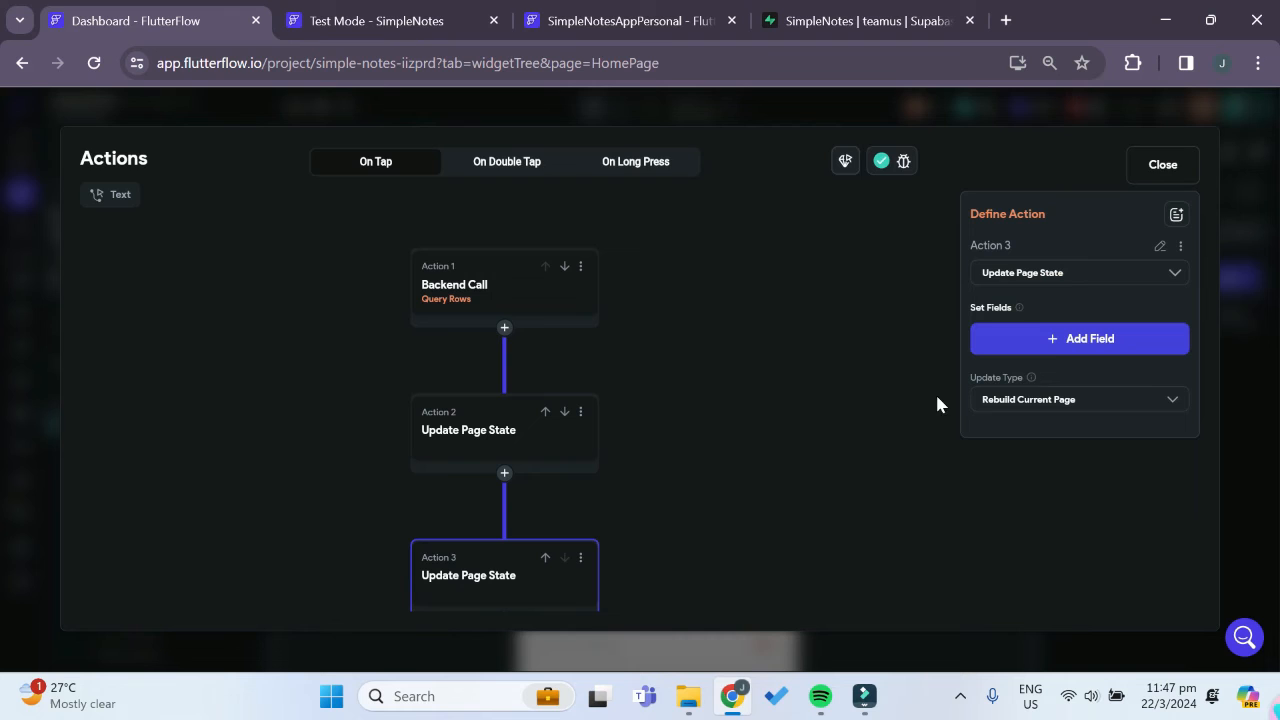
left_click(1026, 403)
left_click(1038, 342)
left_click(1043, 338)
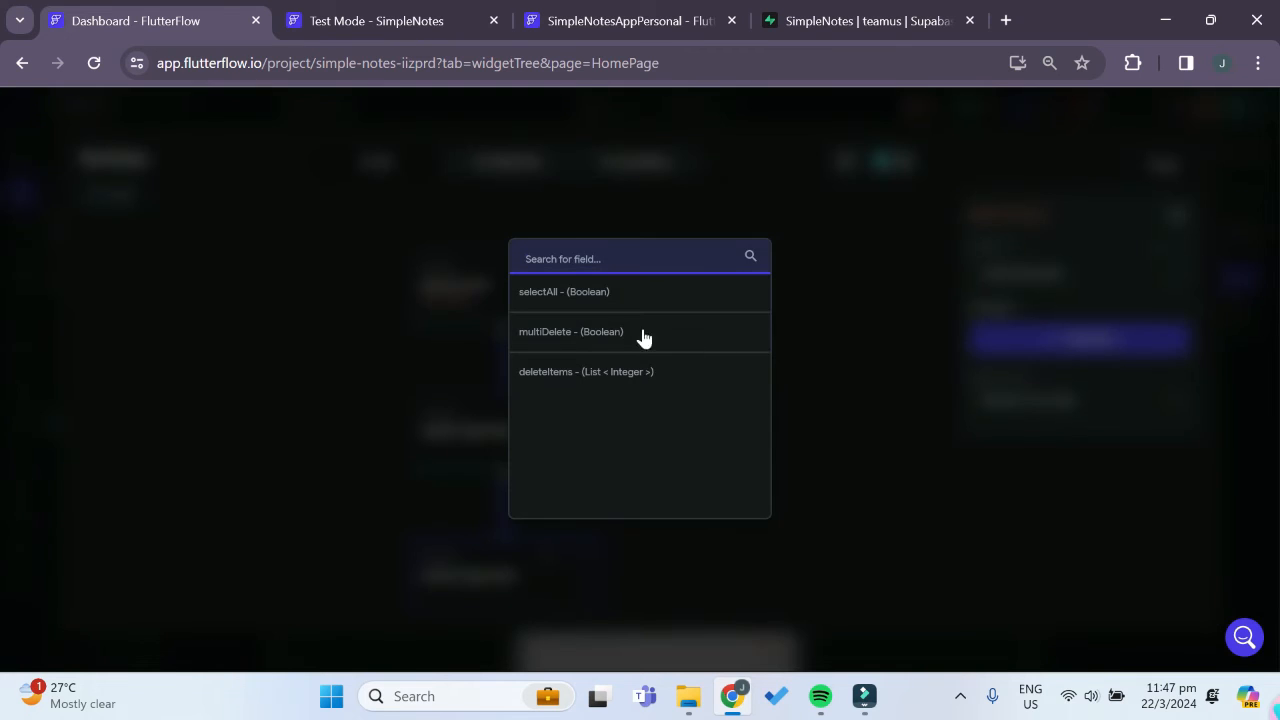
left_click(558, 296)
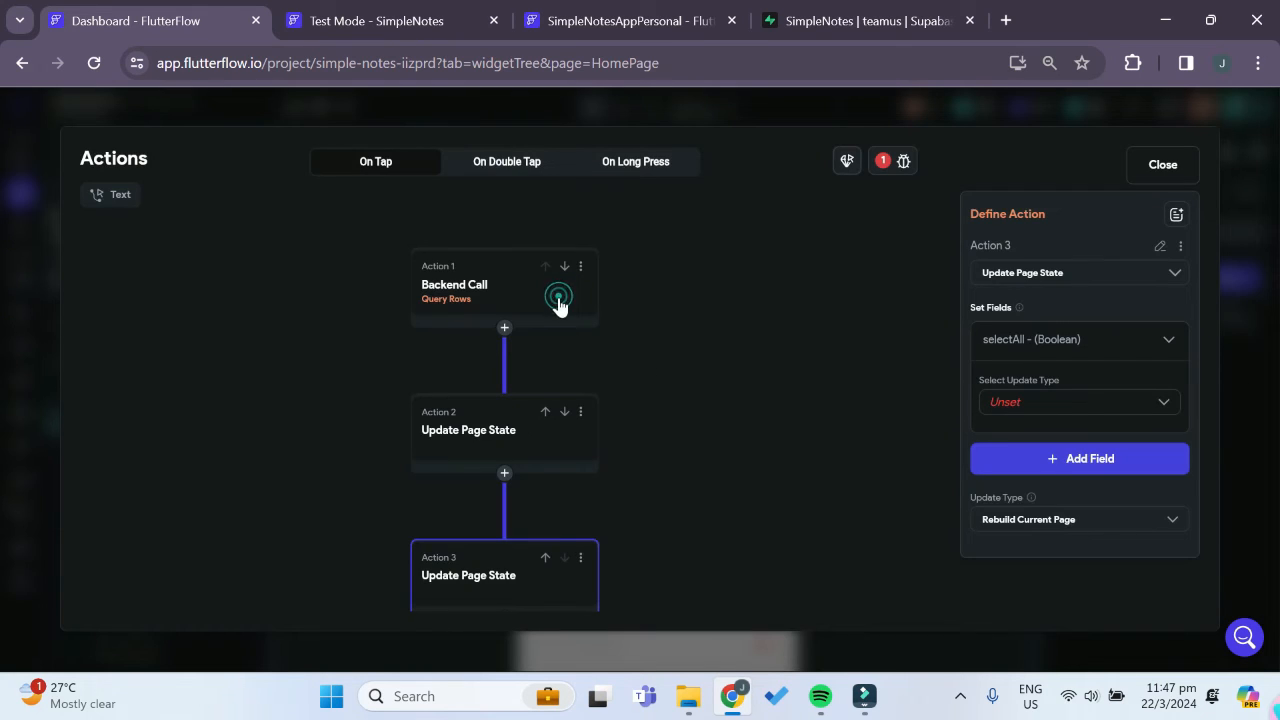
- Give selectAll the update type Set Value with the value True, and close the action editor
left_click(1015, 412)
left_click(1037, 405)
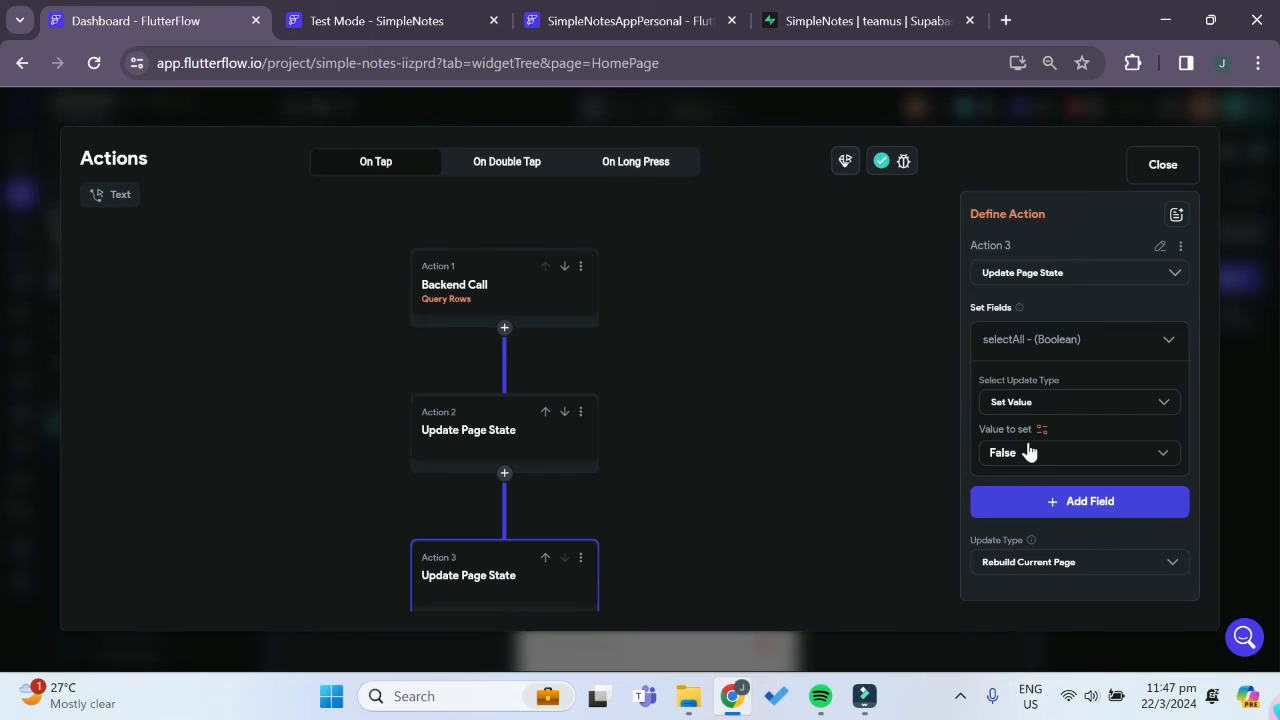
left_click(1028, 460)
left_click(1018, 416)
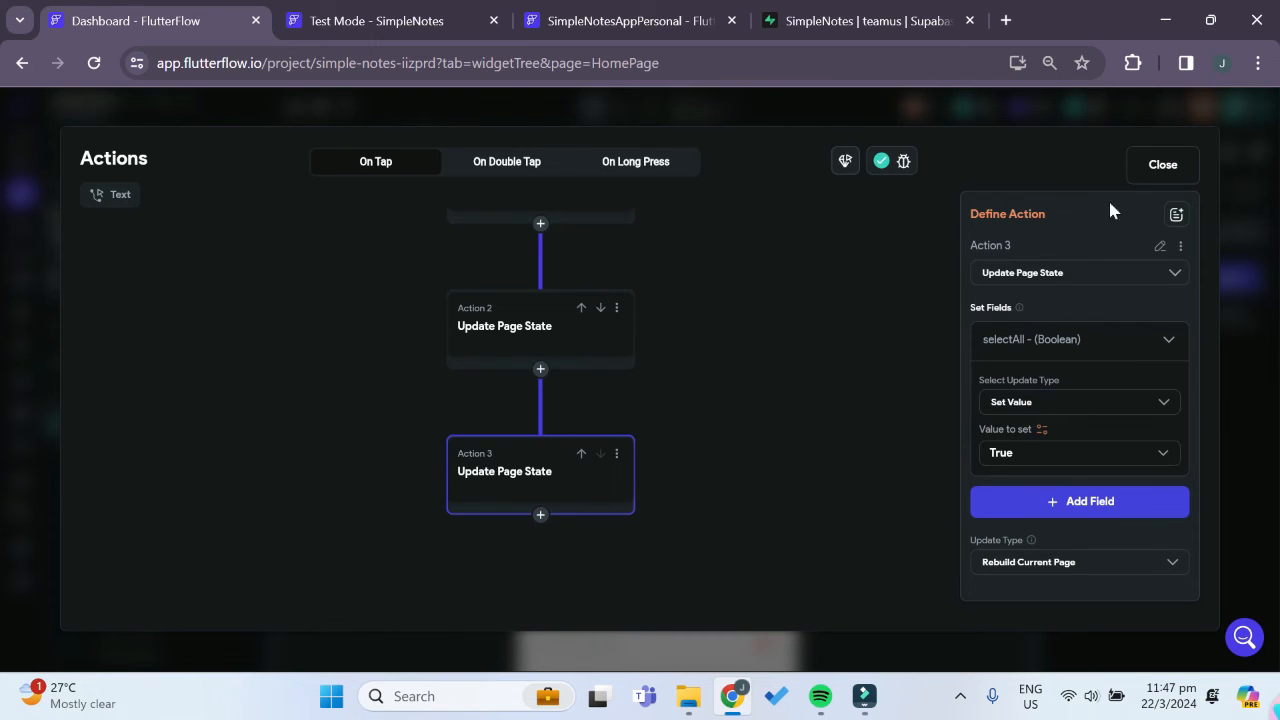
left_click(1151, 170)
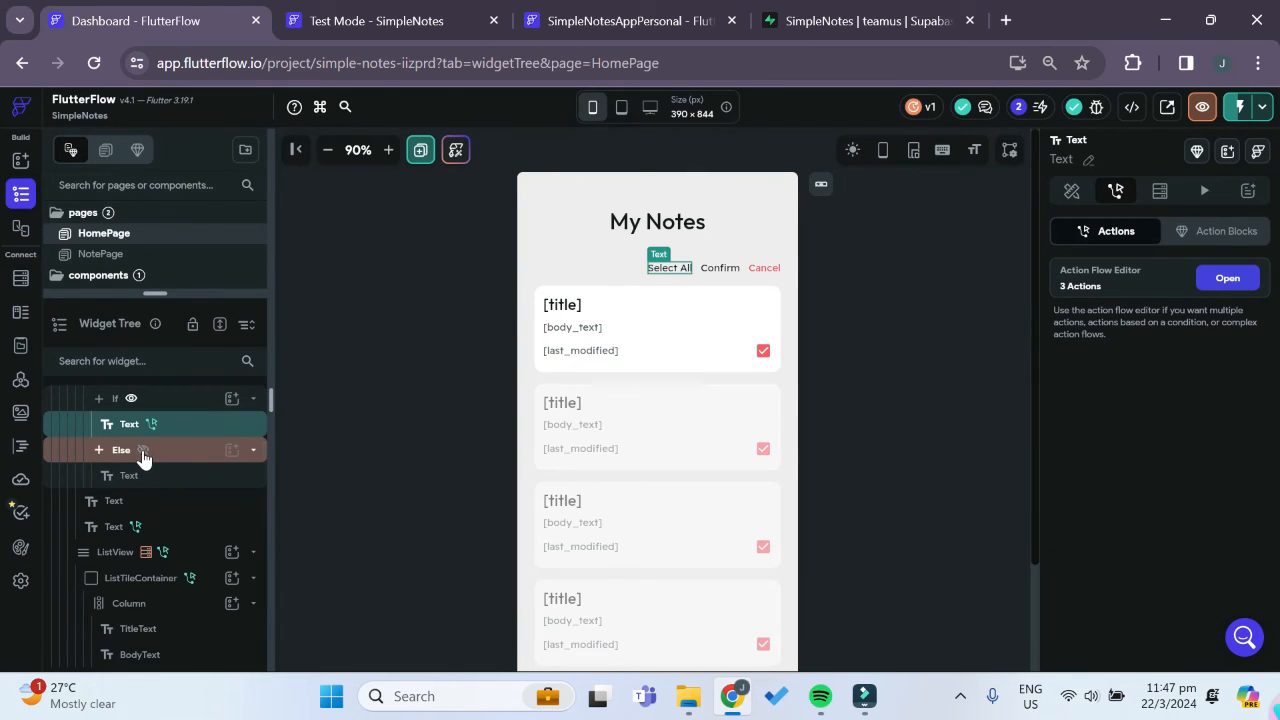
- Add an on-tap Update Page State action to the Deselect All text in the conditional builder's Else branch
left_click(143, 451)
left_click(130, 476)
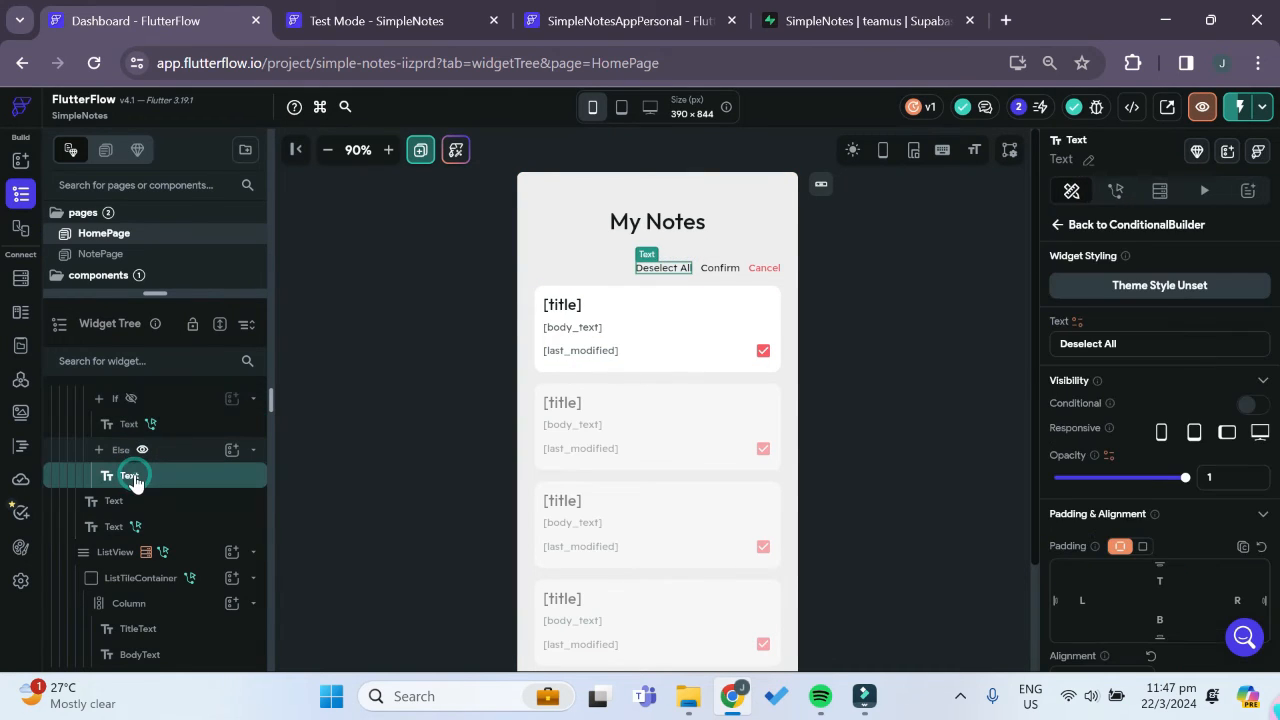
left_click(1115, 190)
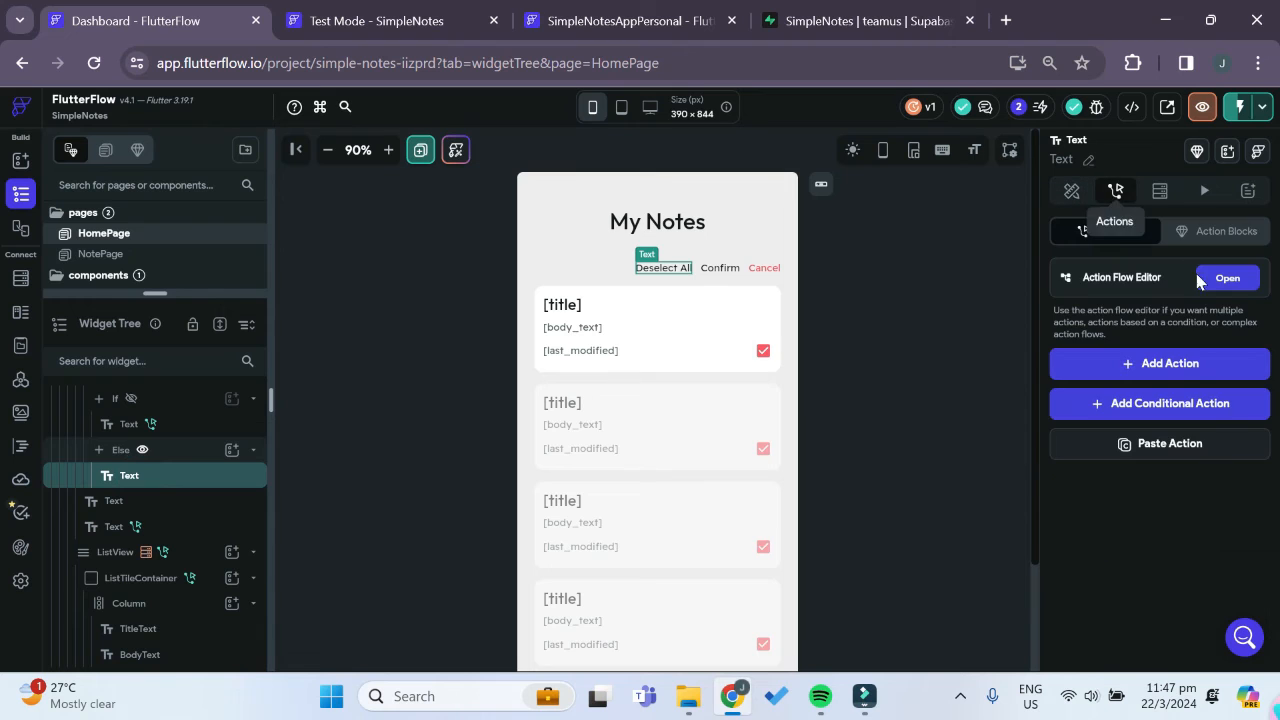
left_click(1228, 278)
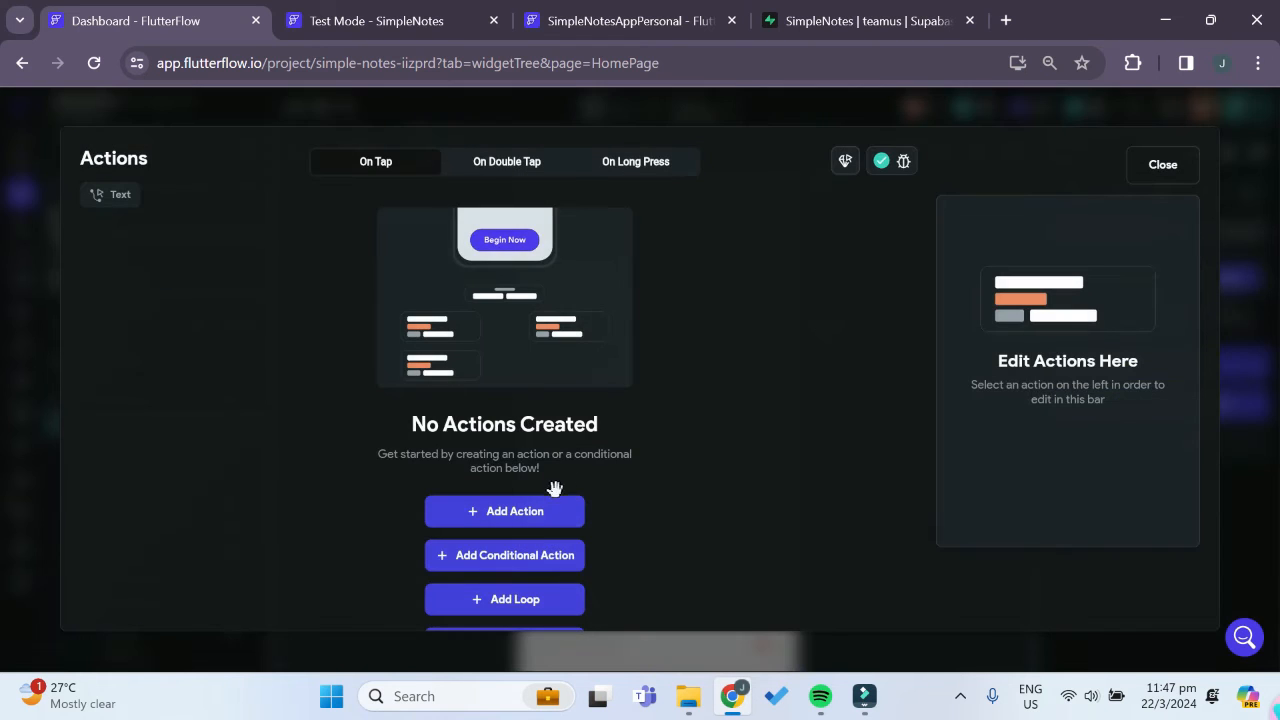
left_click(537, 513)
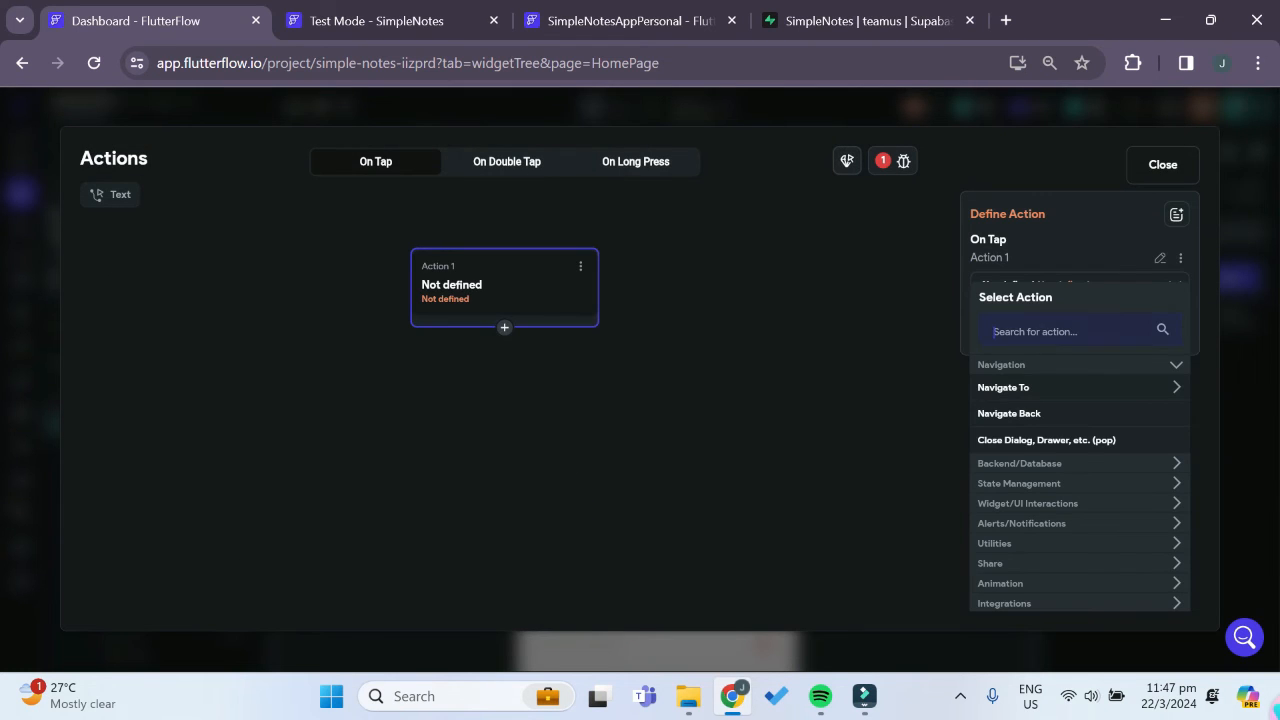
type("state")
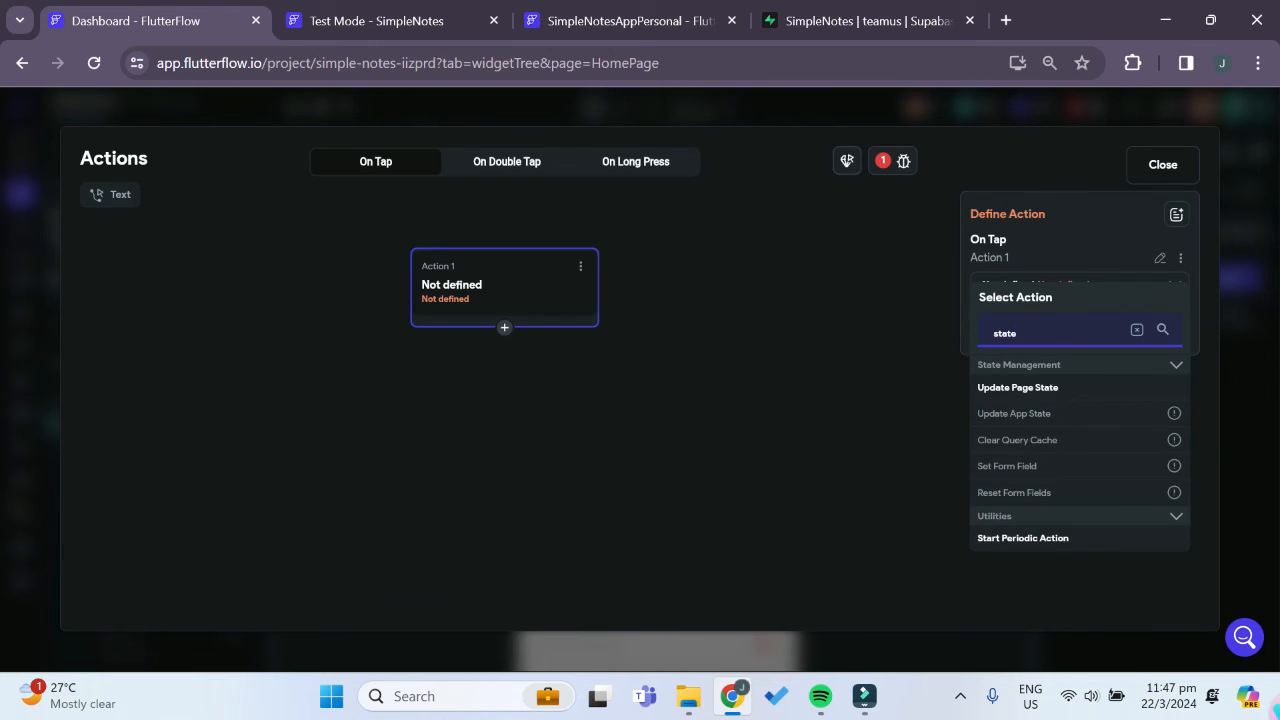
left_click(1000, 388)
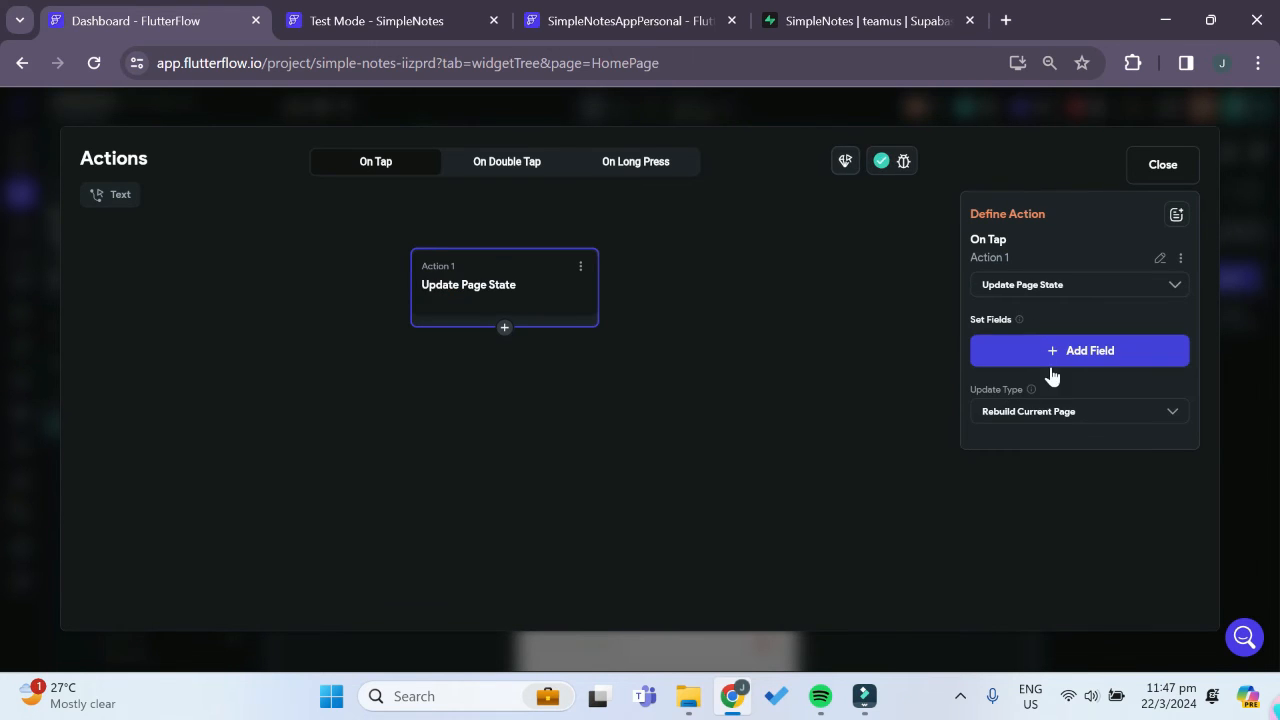
- Add the deleteItems field to the Deselect All page state update with update type Reset Value
left_click(1051, 369)
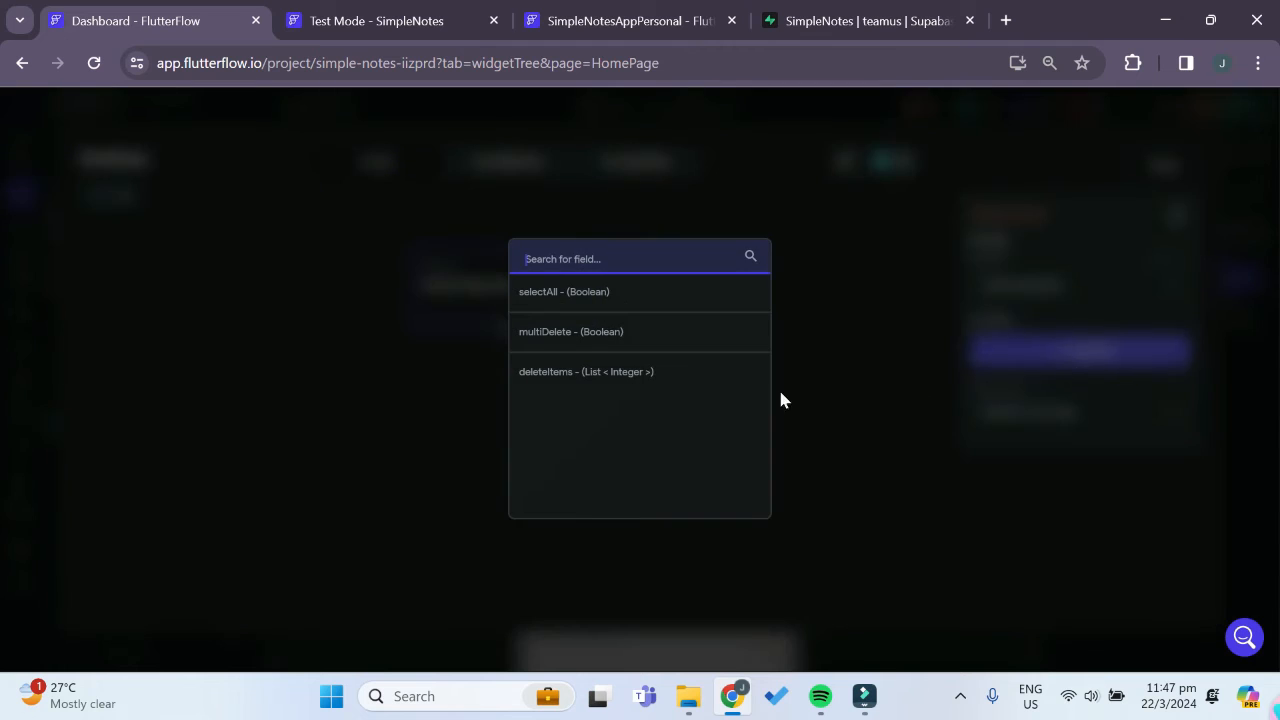
left_click(551, 371)
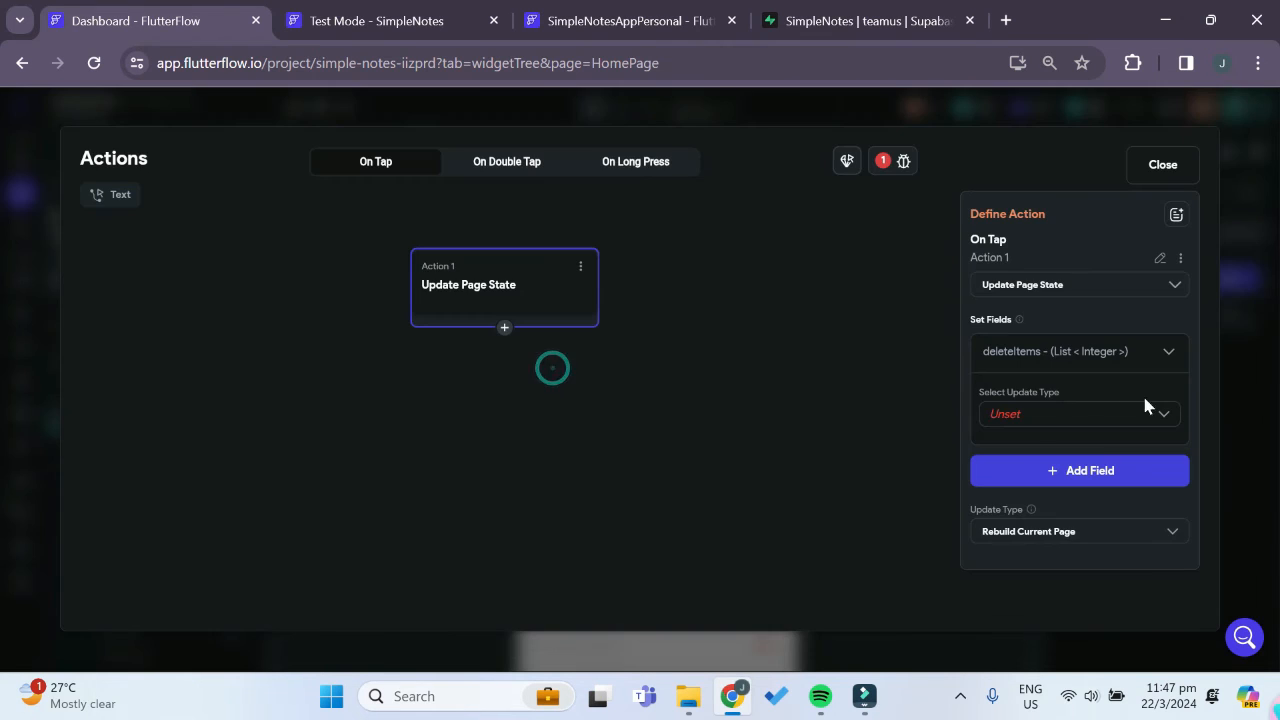
left_click(1025, 418)
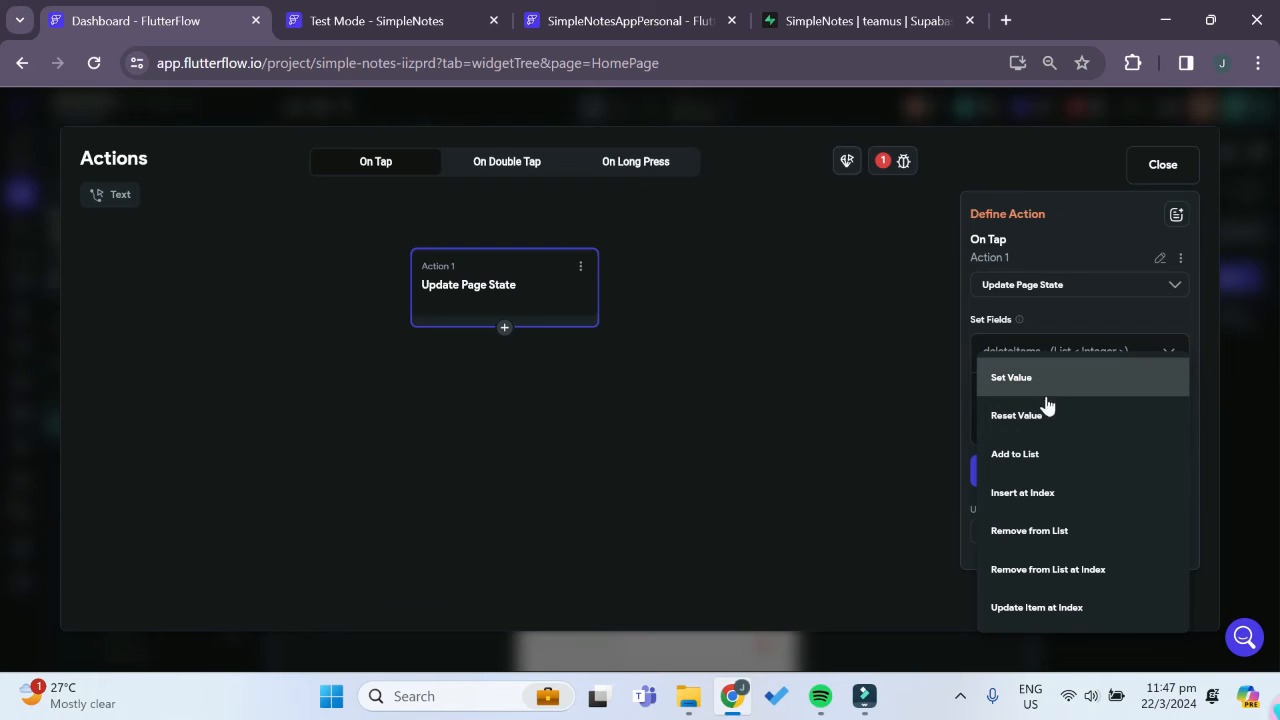
left_click(1041, 413)
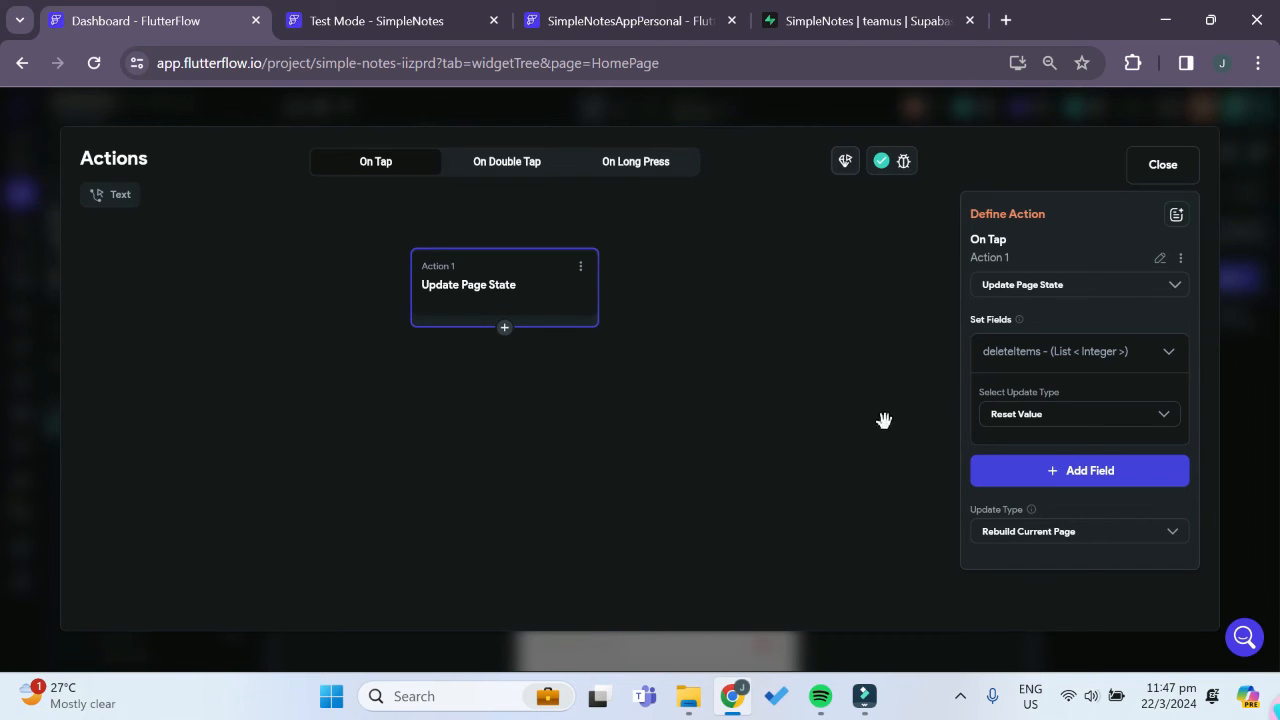
- Add a second Update Page State action to the Deselect All text, including the selectAll field
left_click(504, 328)
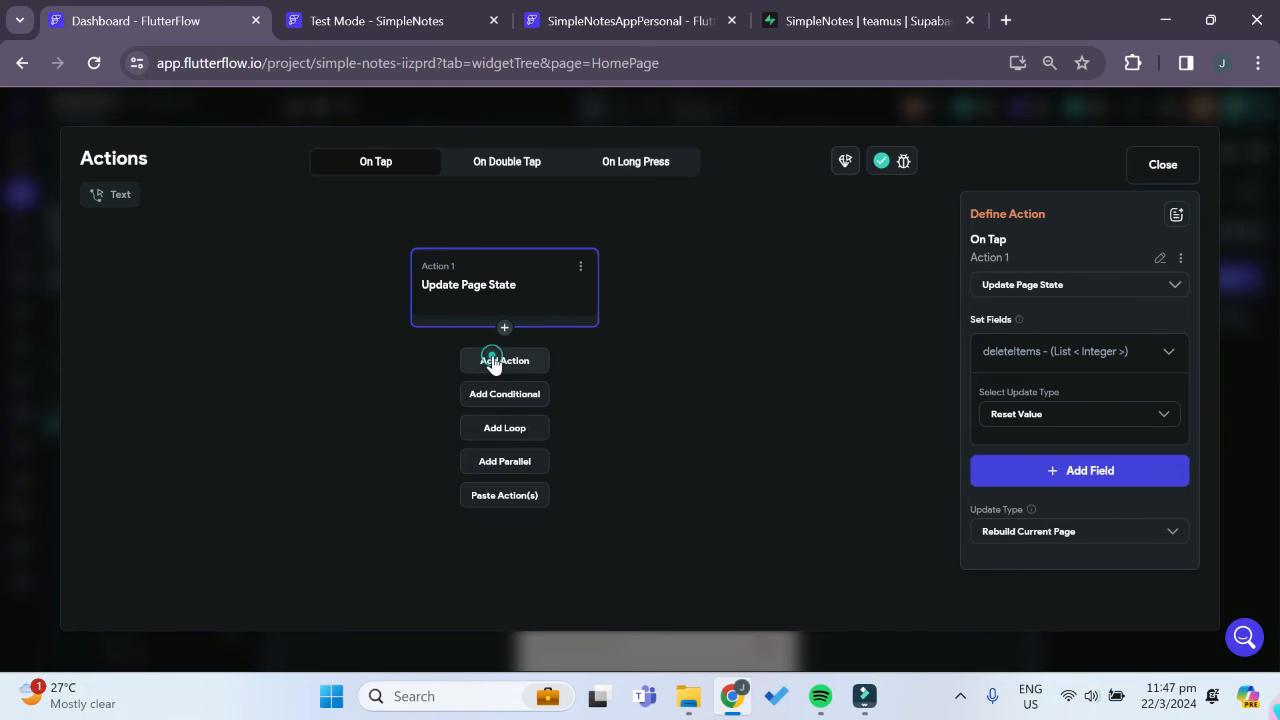
left_click(491, 356)
type("state")
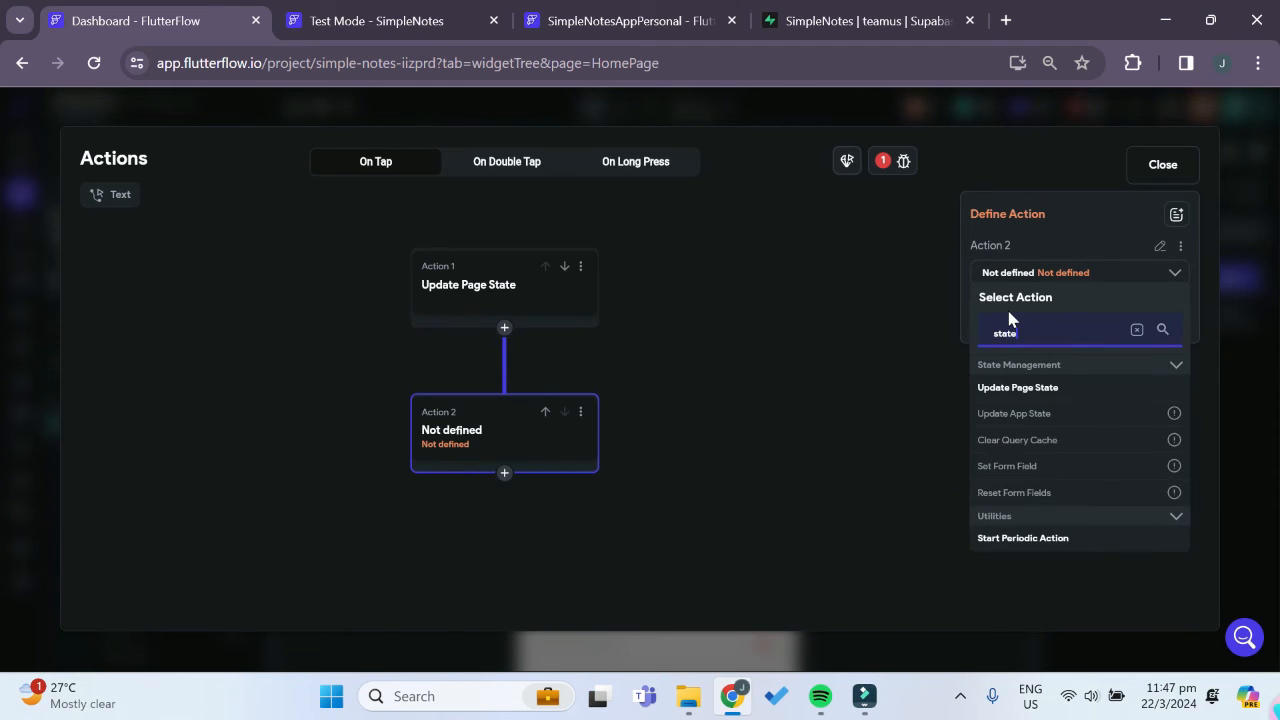
left_click(1050, 388)
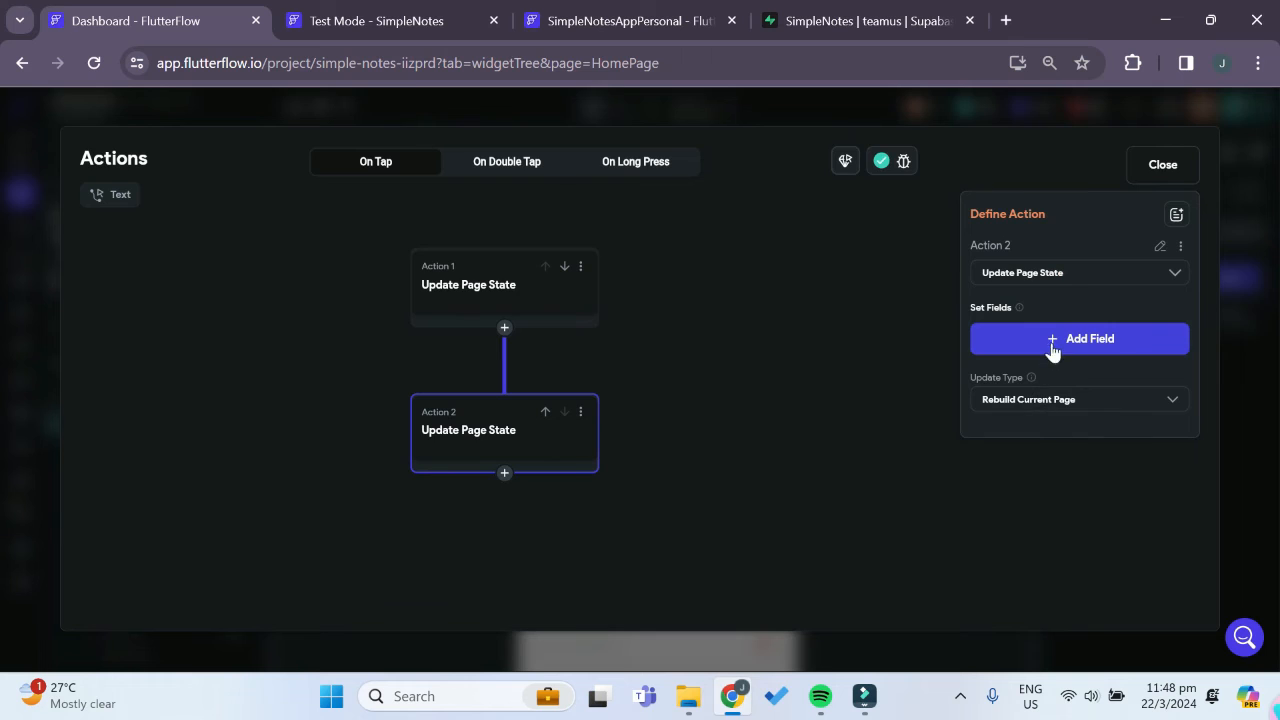
left_click(1055, 346)
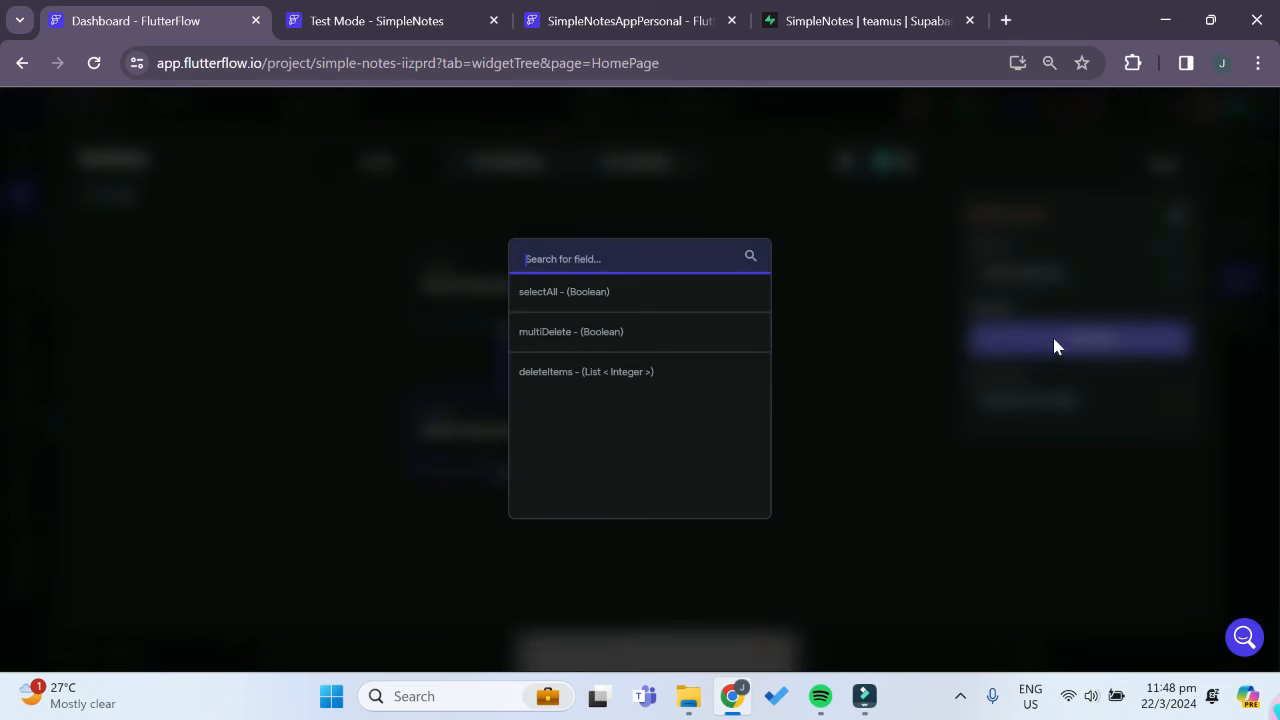
left_click(557, 294)
- Set the selectAll field to False using the Set Value update type, and close the Deselect All action editor
left_click(1015, 405)
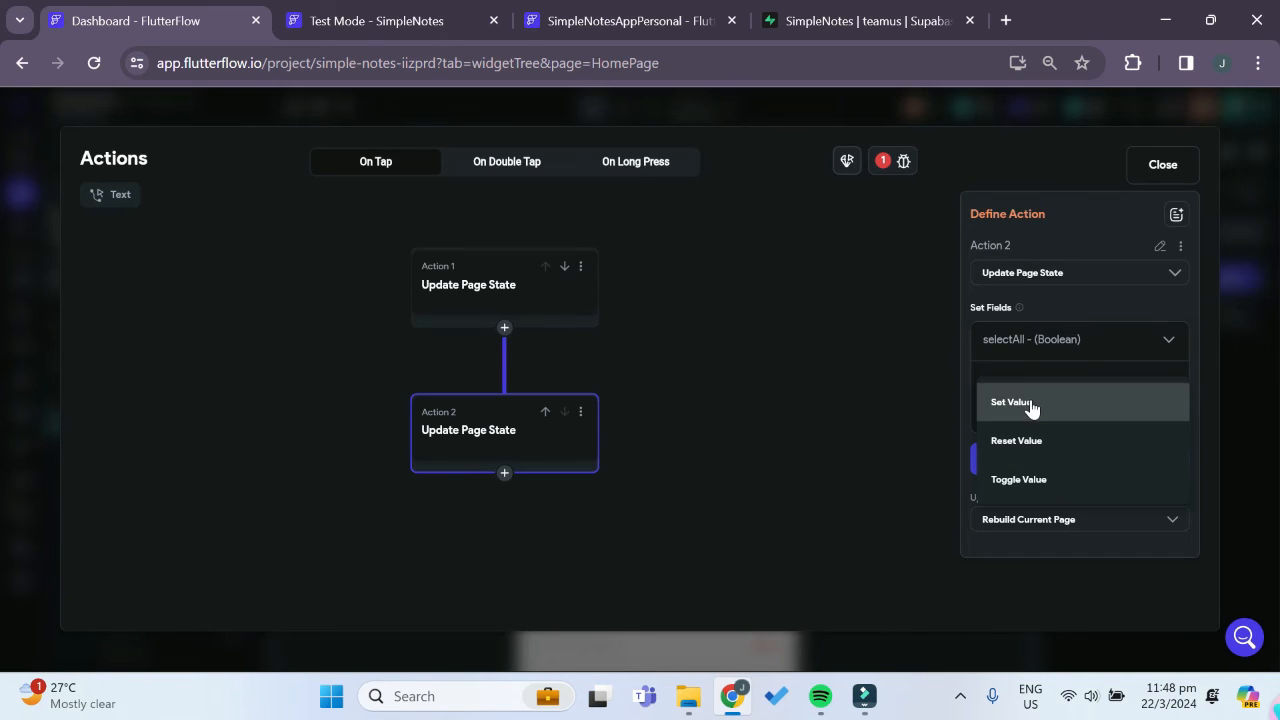
left_click(1015, 405)
left_click(1031, 456)
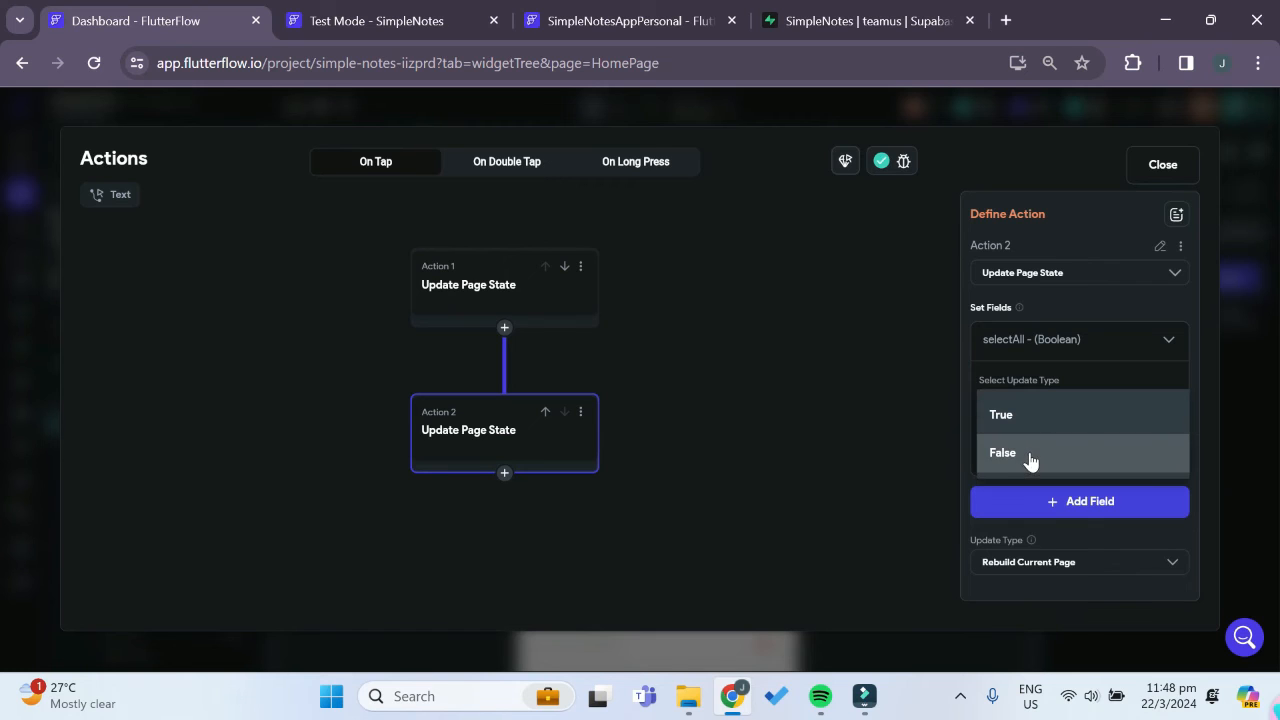
left_click(1030, 462)
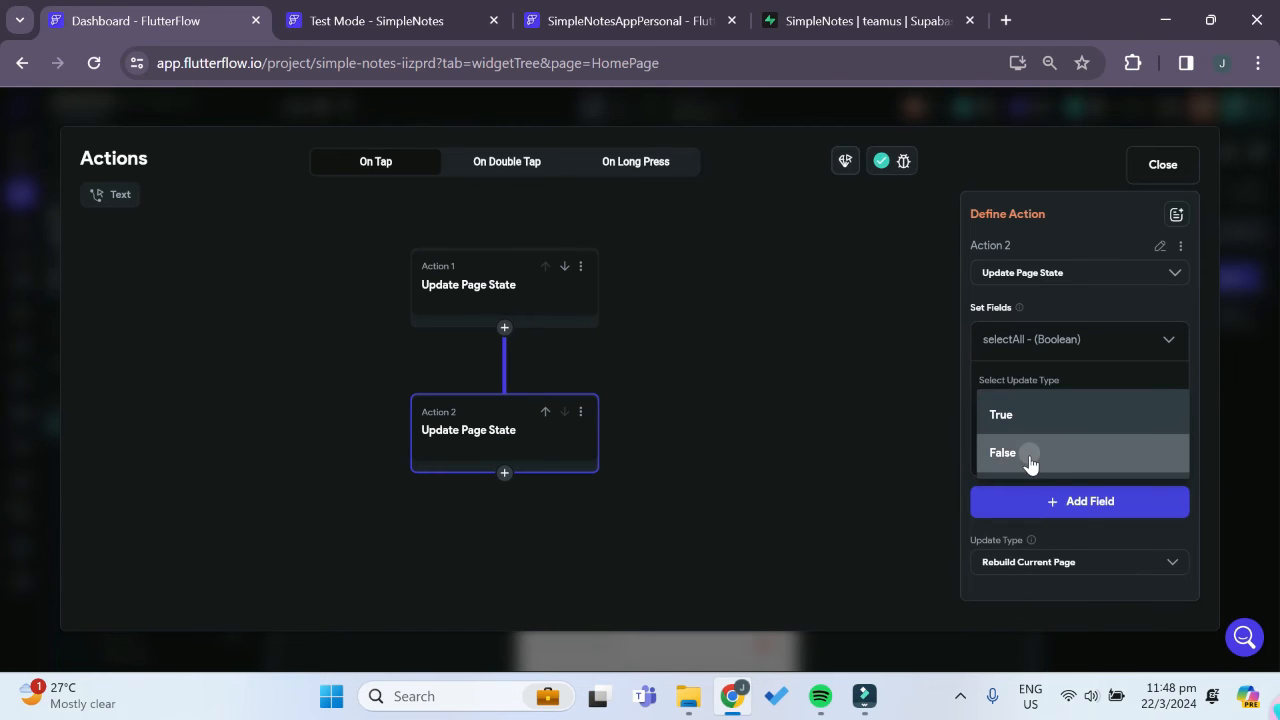
left_click(1160, 166)
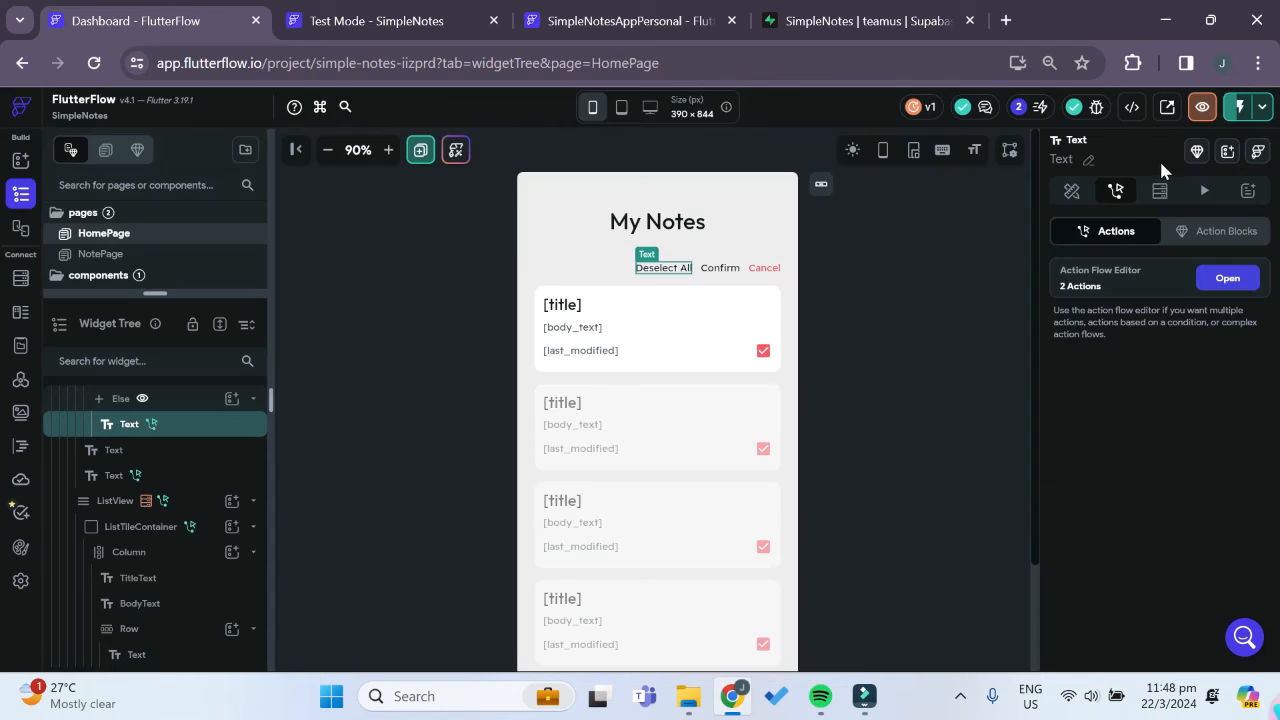
- Add an on-tap Supabase Delete Row(s) action to the Confirm text, with notes as its table
left_click(714, 272)
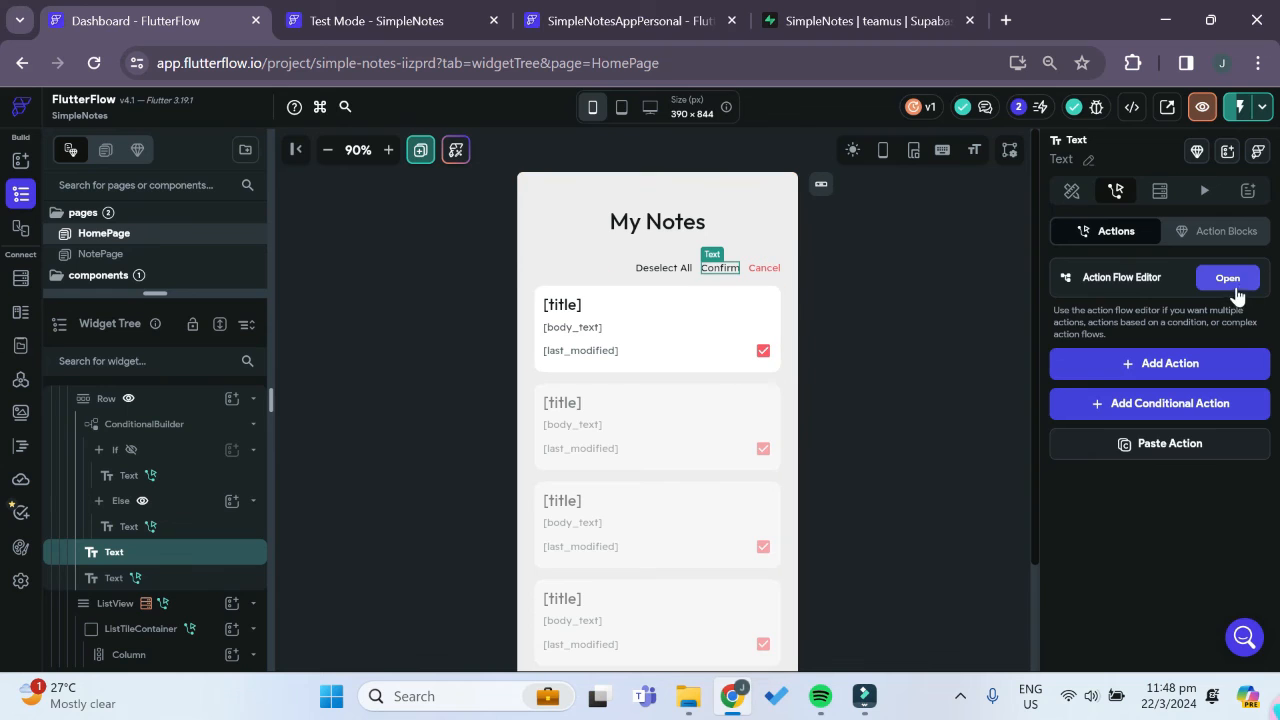
left_click(1232, 285)
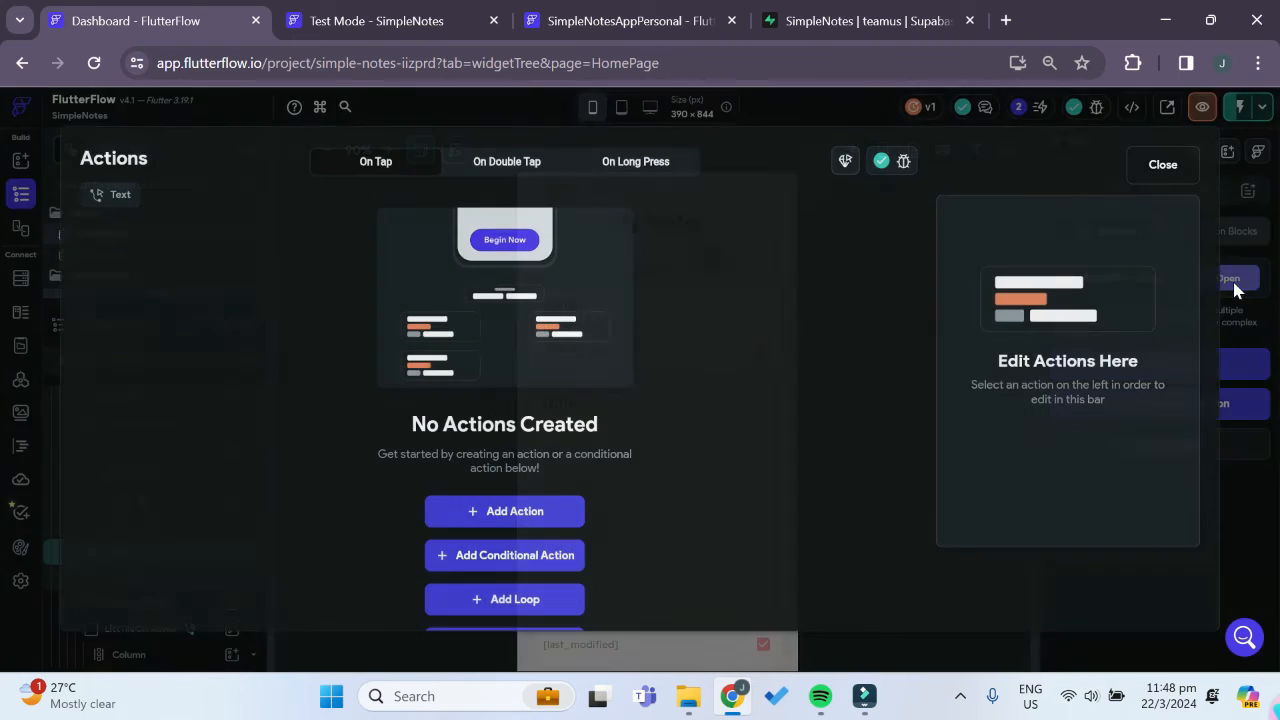
left_click(547, 512)
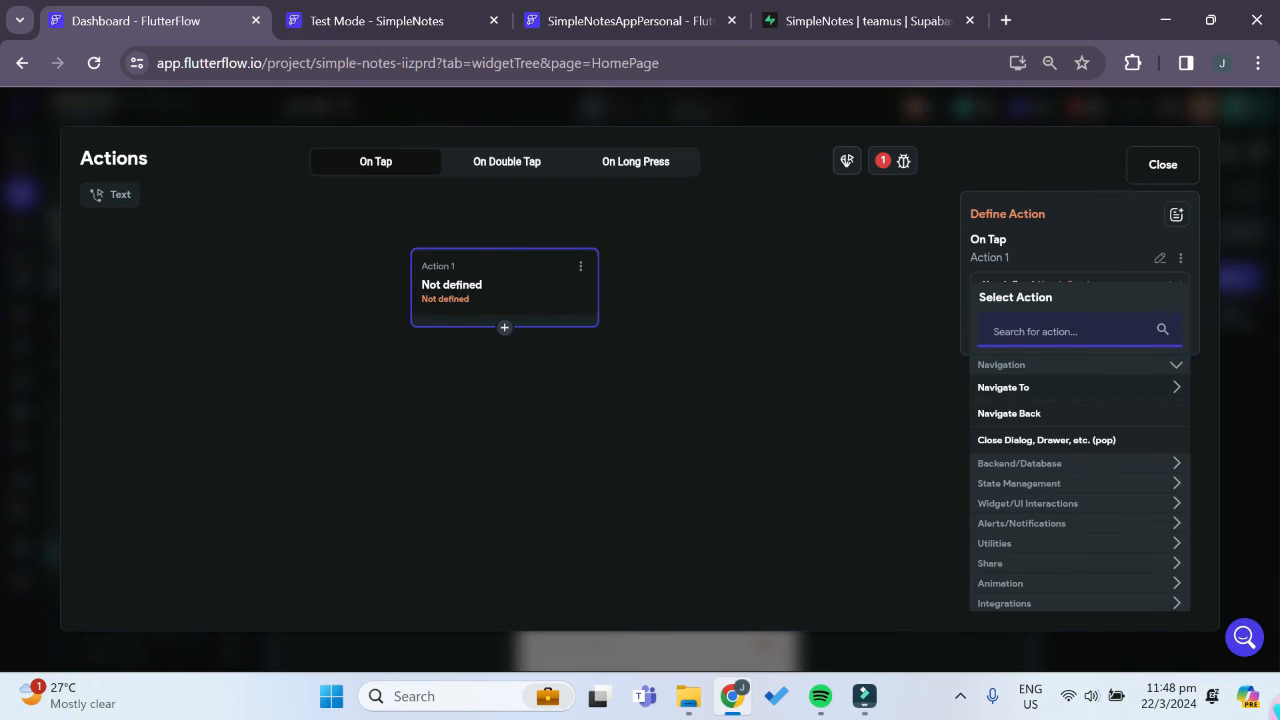
type("supabase")
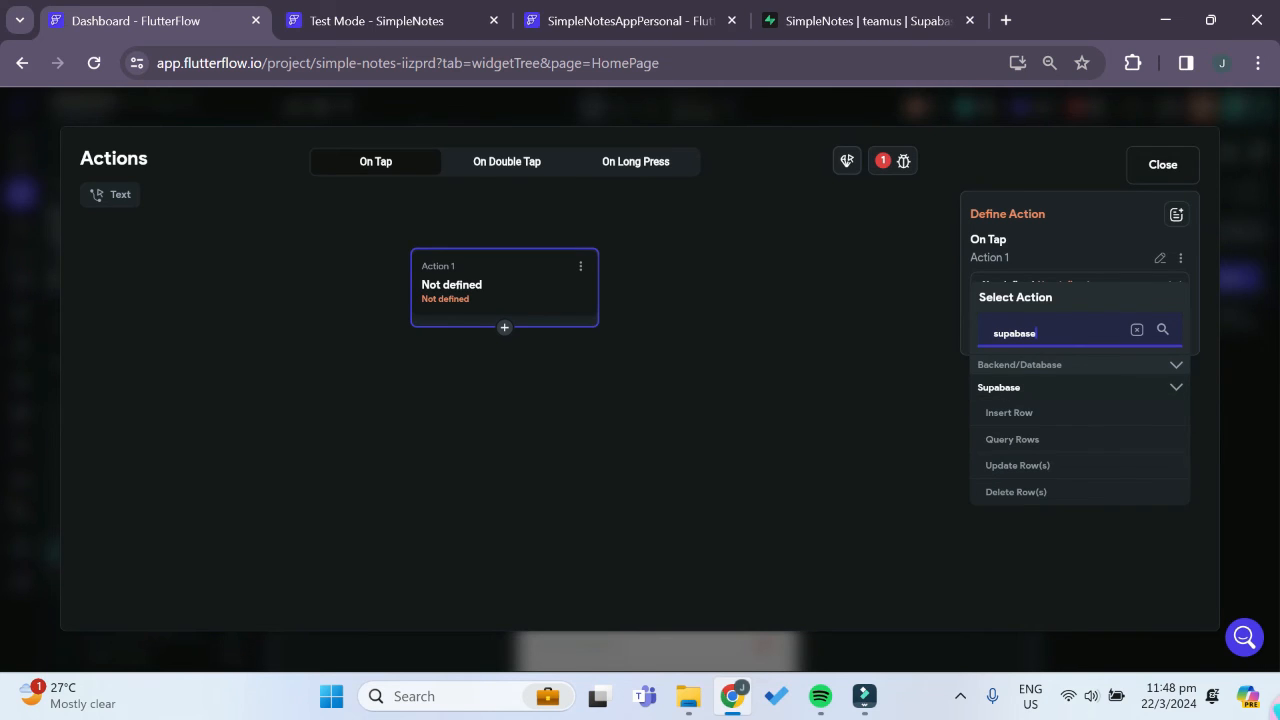
left_click(1038, 500)
left_click(1035, 497)
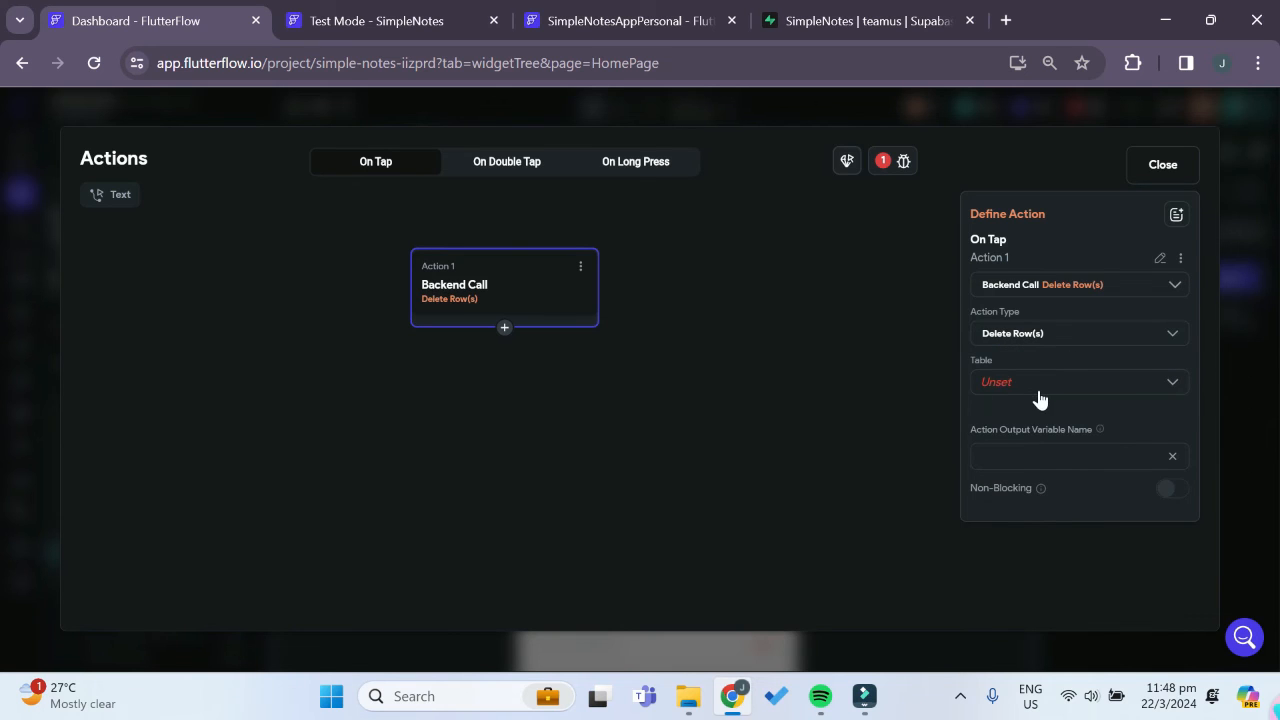
left_click(1039, 388)
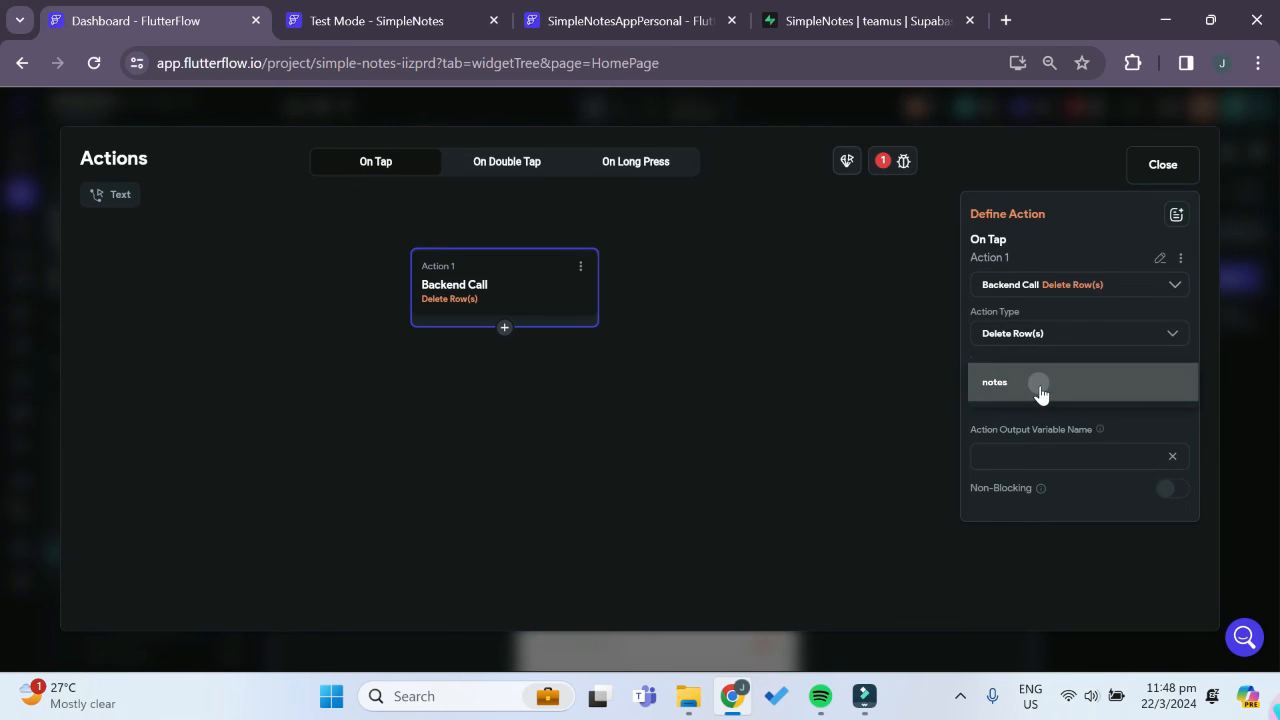
left_click(1040, 393)
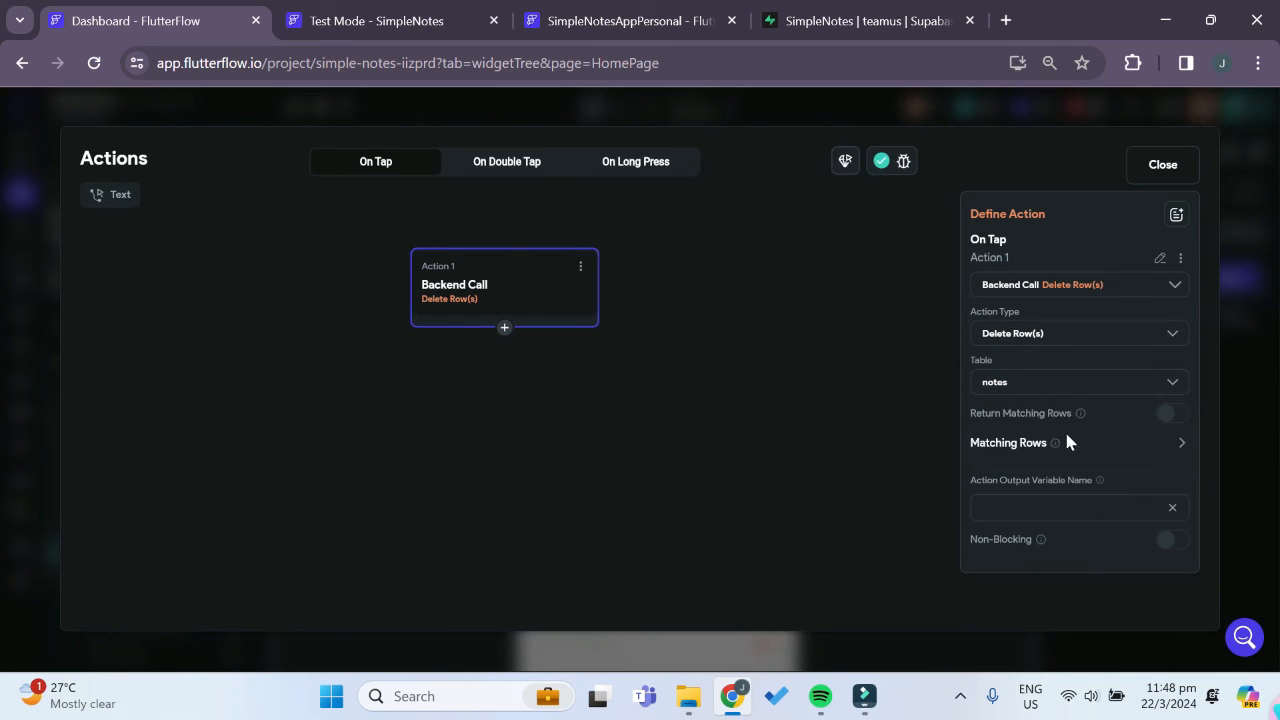
- Add a matching-rows filter to the Delete Row(s) action on the id field with the relation In (Is Contained By)
left_click(1170, 450)
left_click(1008, 471)
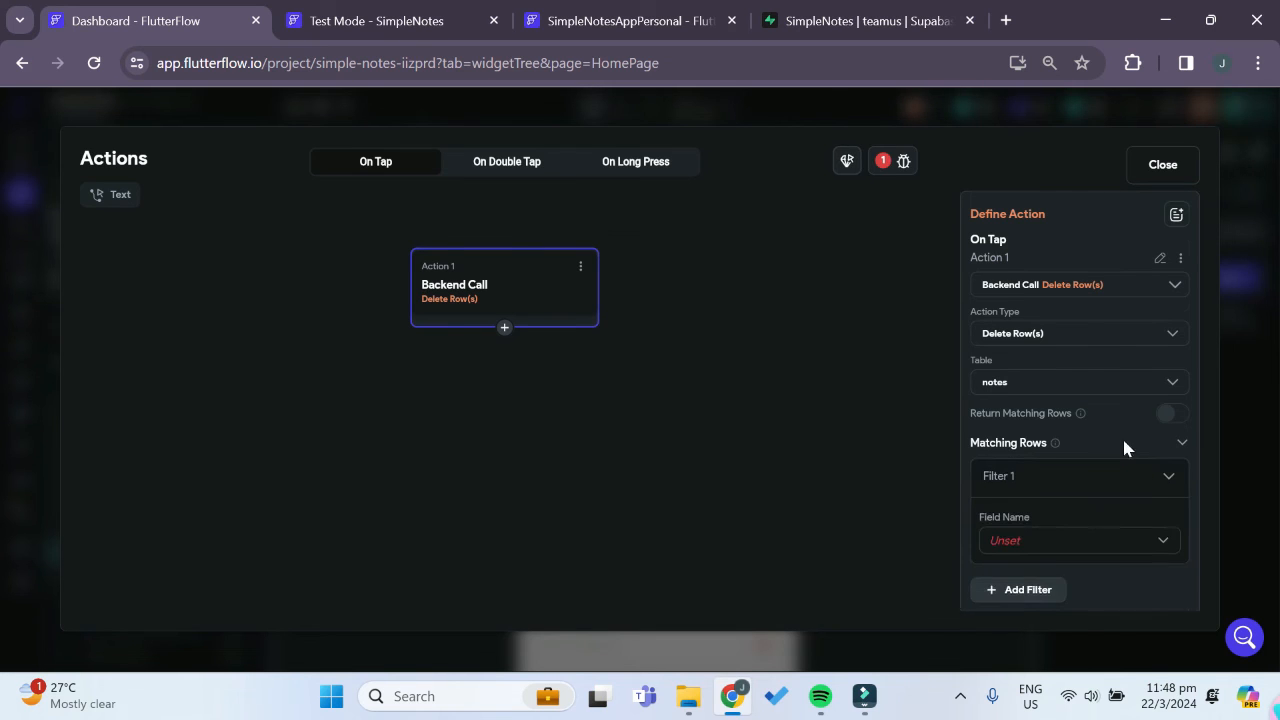
scroll(1124, 441, "down", 1)
left_click(1074, 471)
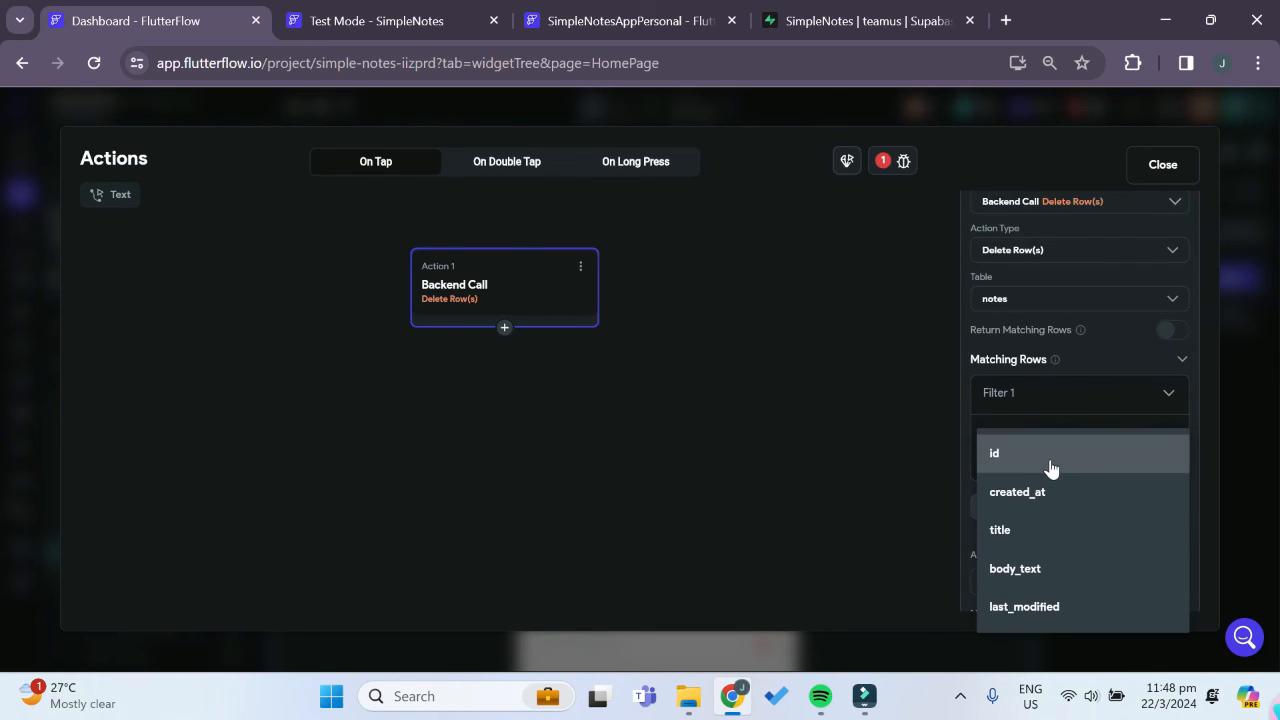
left_click(1025, 460)
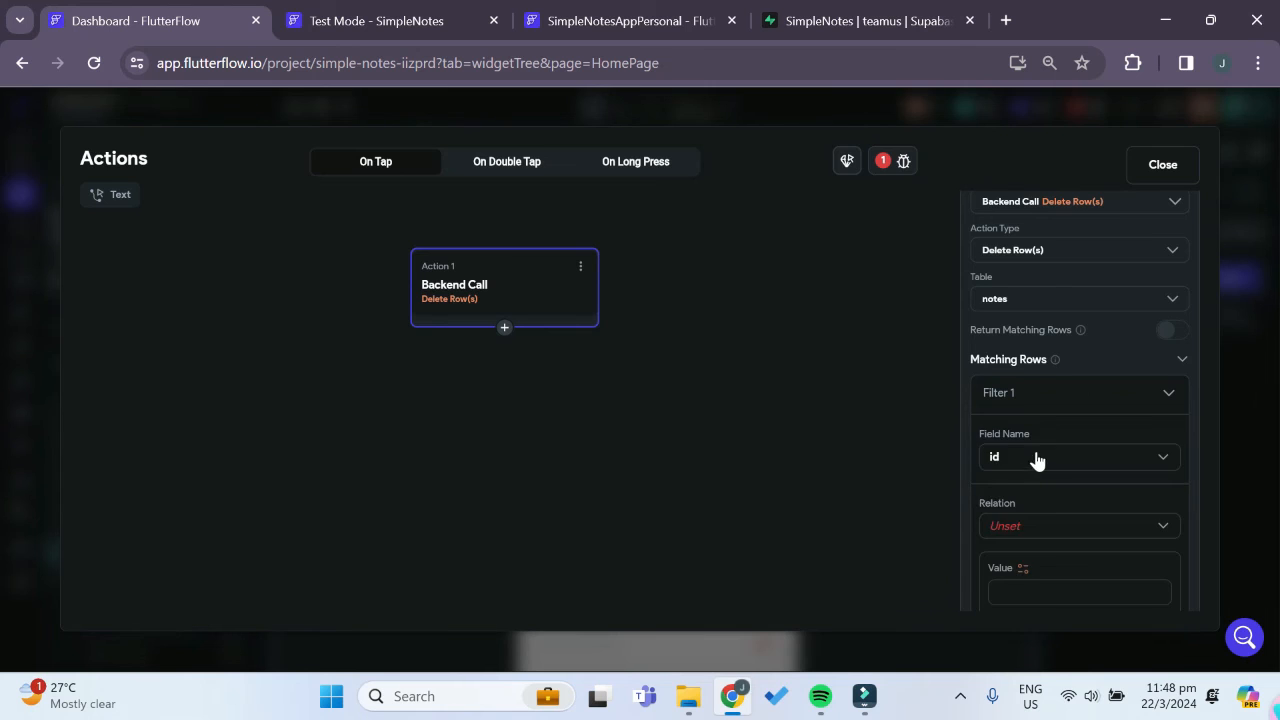
scroll(1038, 450, "down", 2)
left_click(1051, 360)
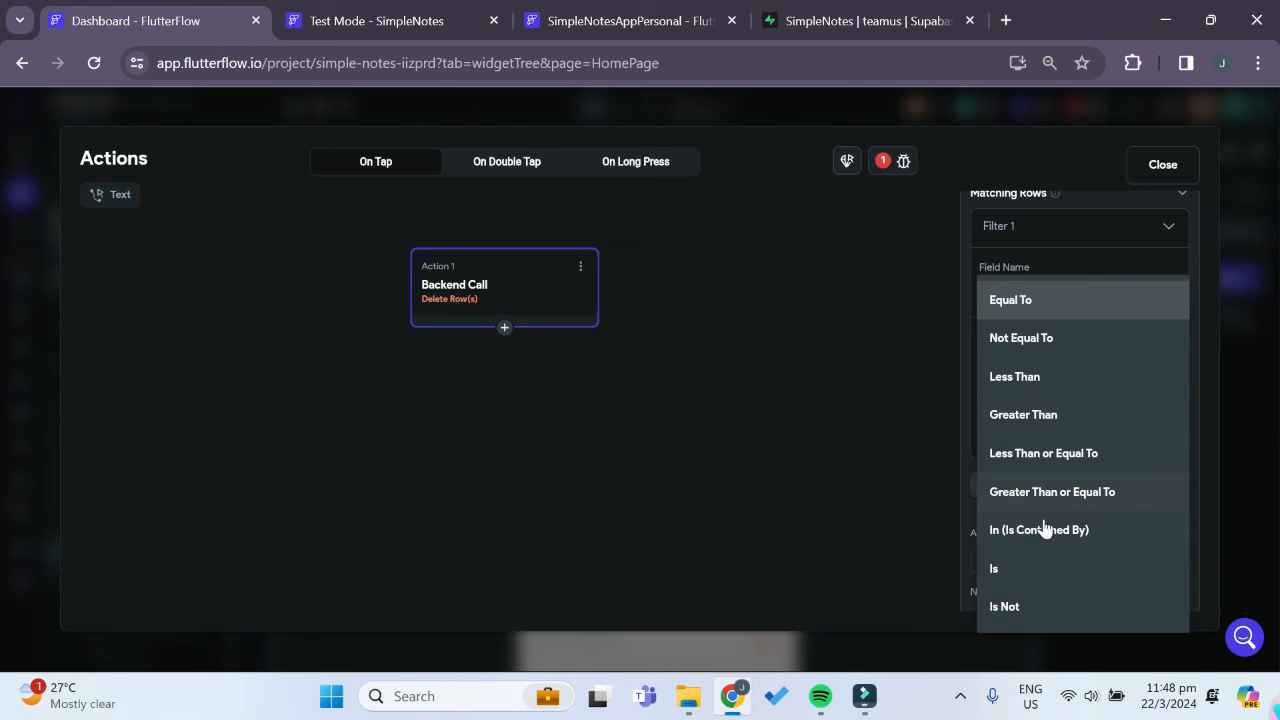
left_click(1045, 530)
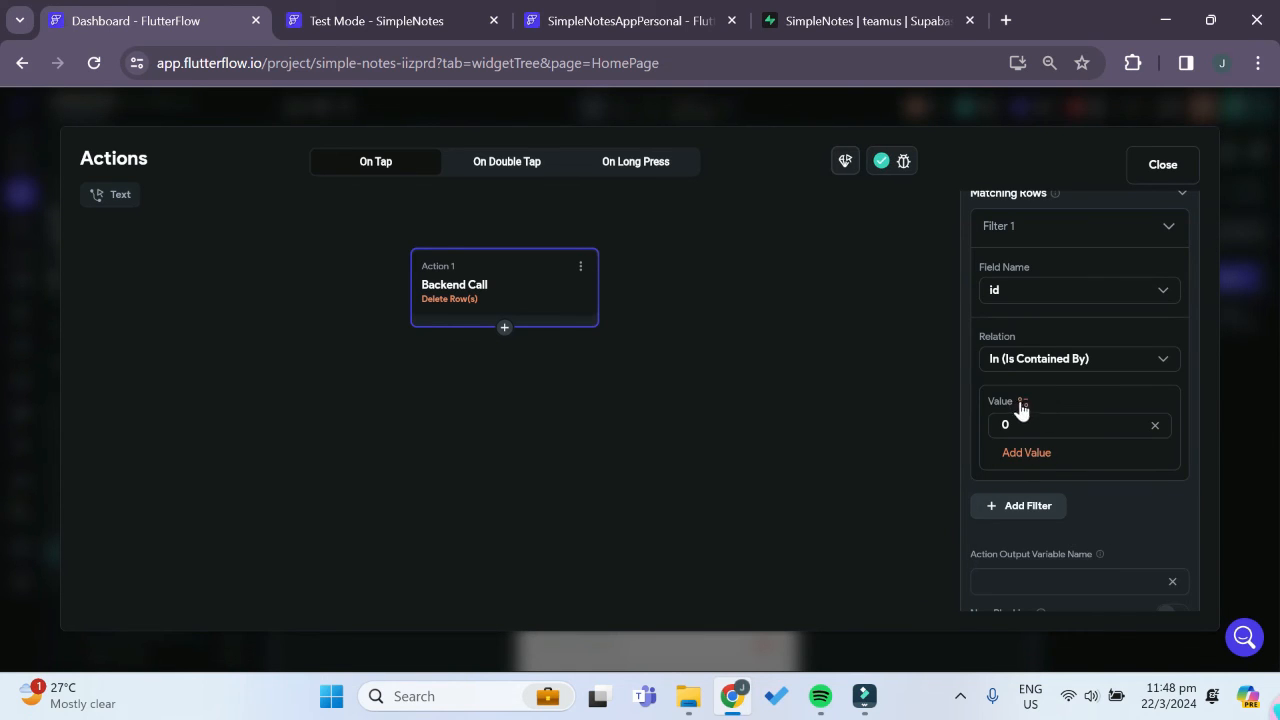
- Set the id filter's value to the deleteItems page state variable with No Further Changes
left_click(1021, 403)
left_click(800, 503)
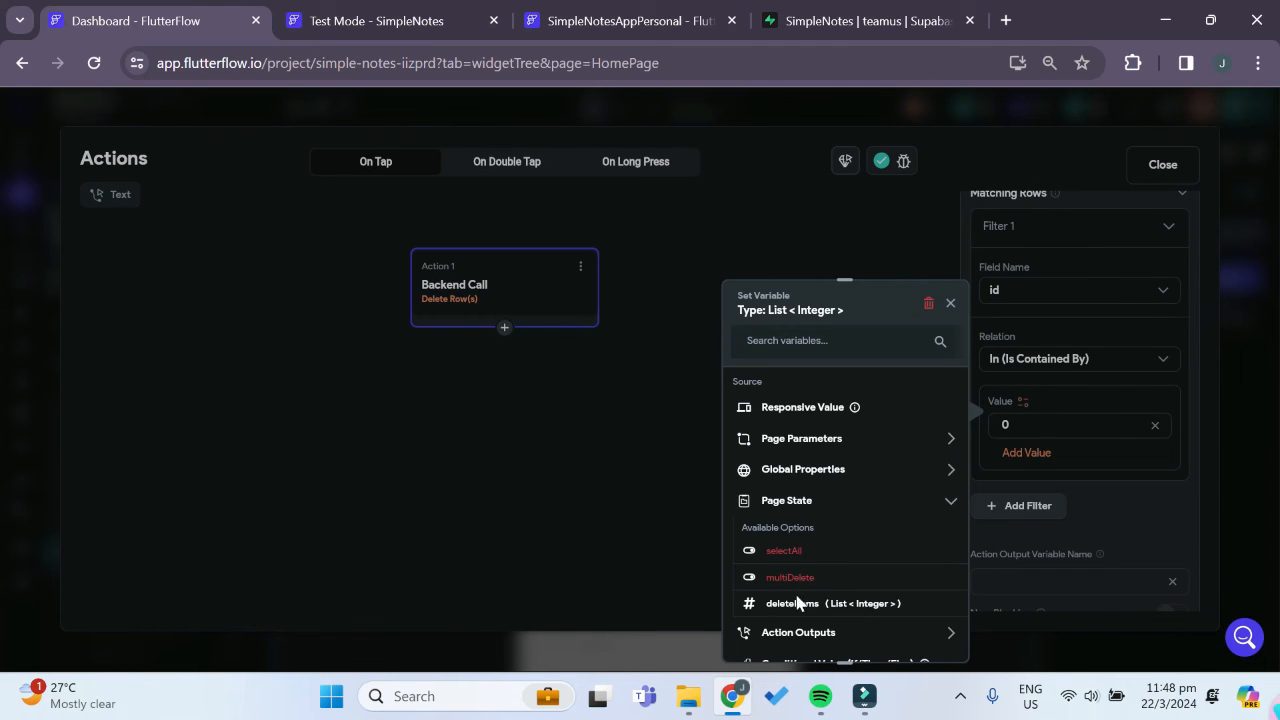
left_click(809, 604)
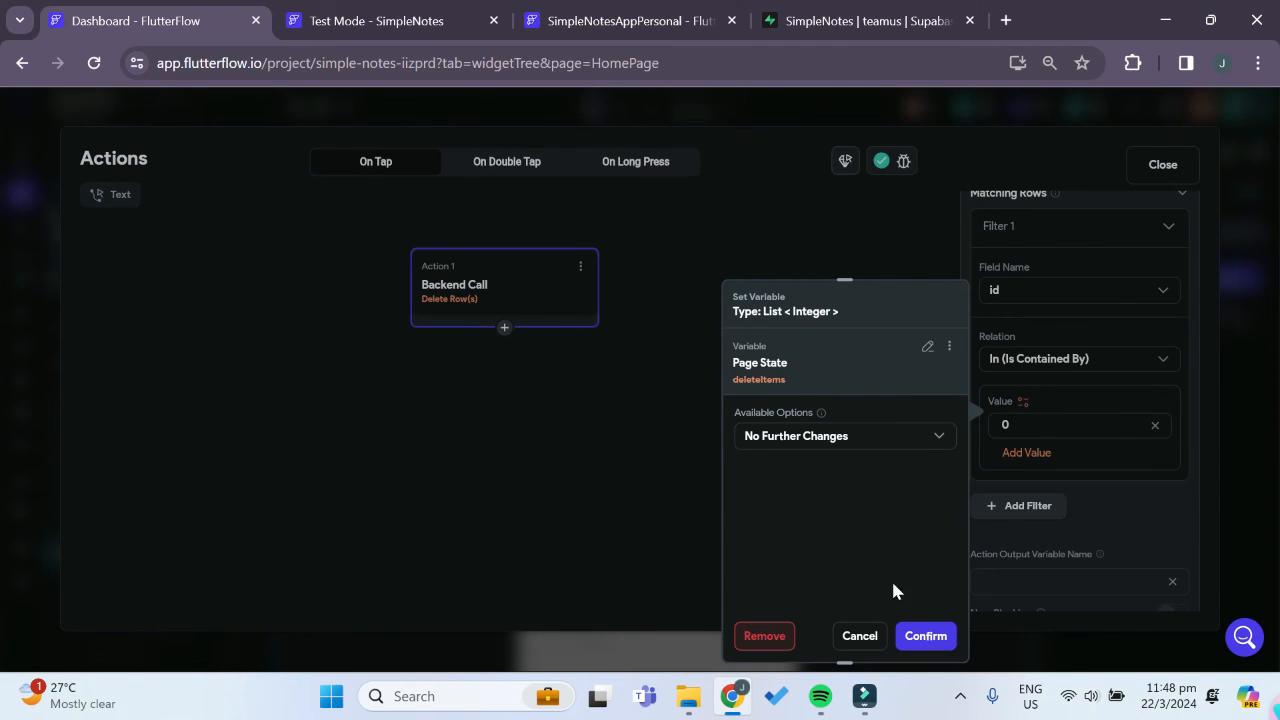
left_click(926, 636)
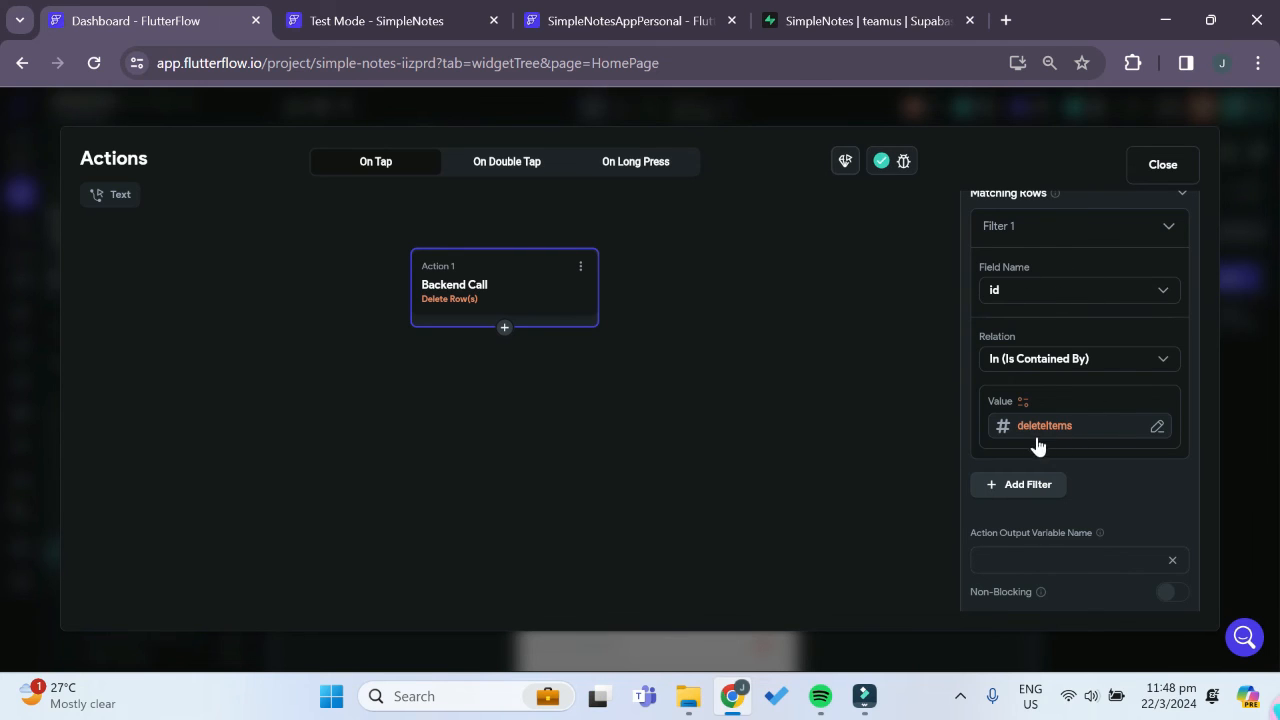
scroll(1083, 427, "down", 1)
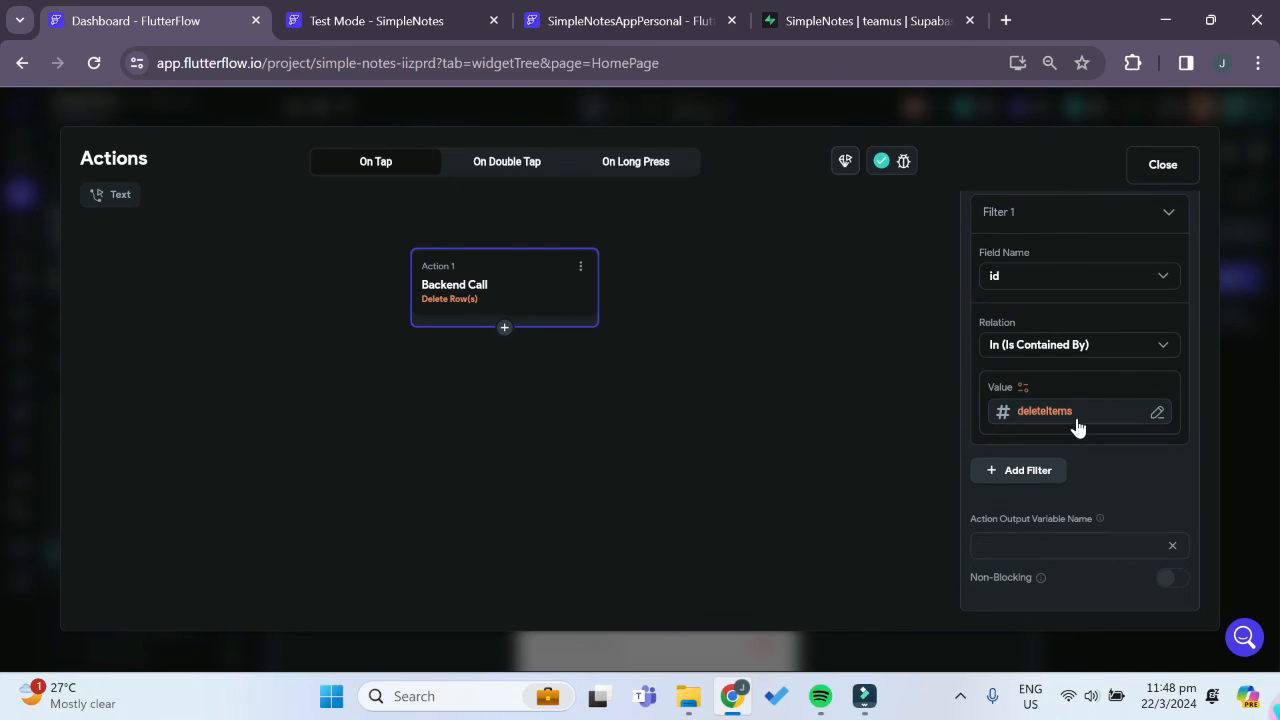
- Add a Refresh Database Request action after the Delete Row(s) call, with ListView as the widget to refresh
left_click(505, 334)
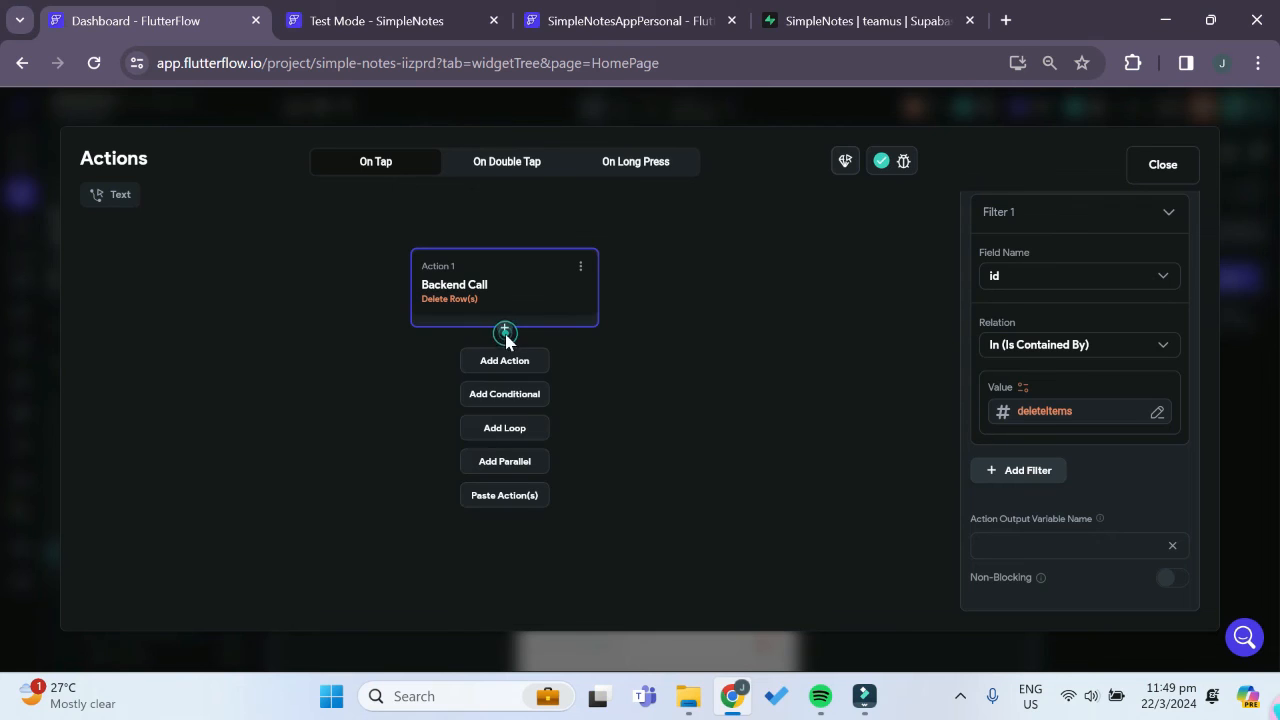
left_click(517, 362)
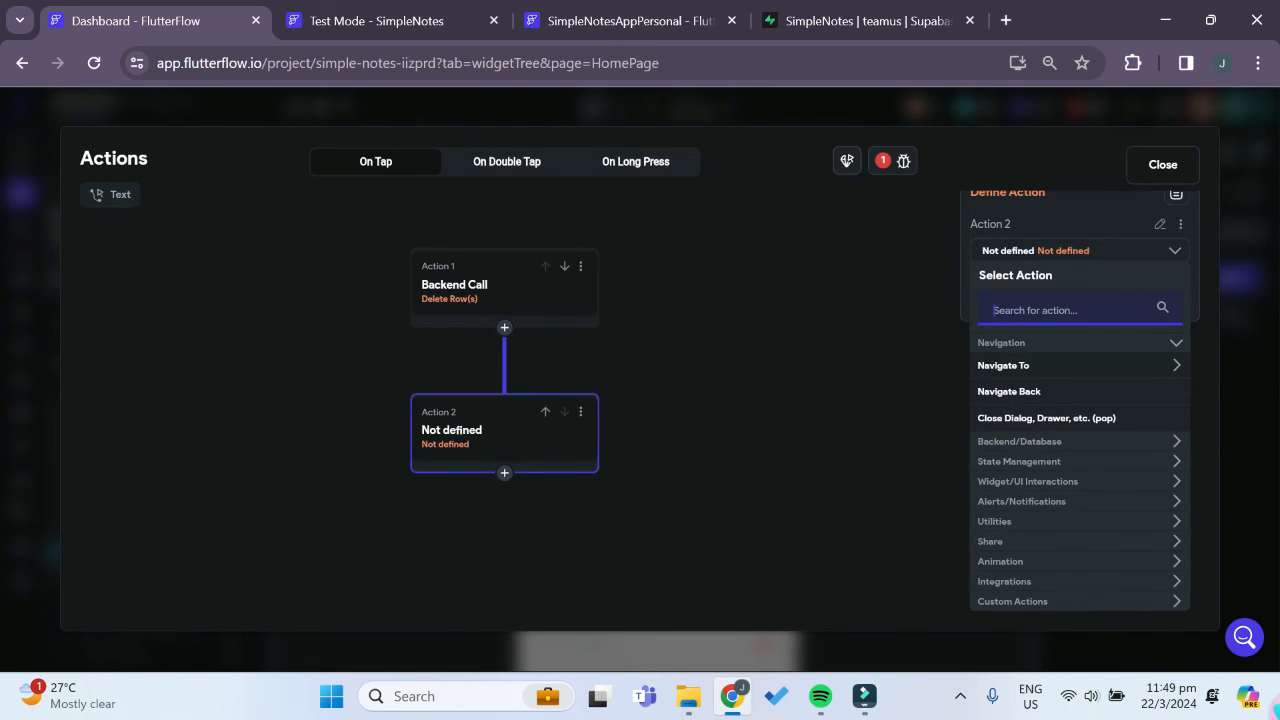
type("refresh")
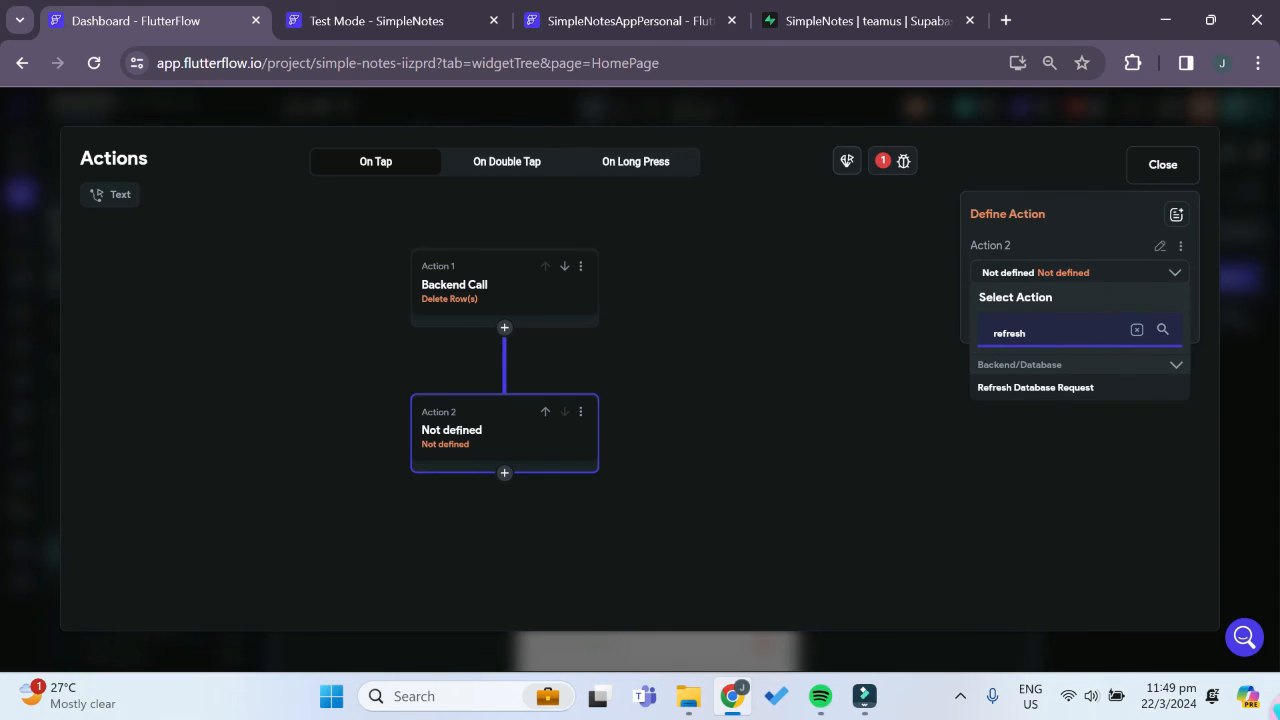
left_click(1094, 384)
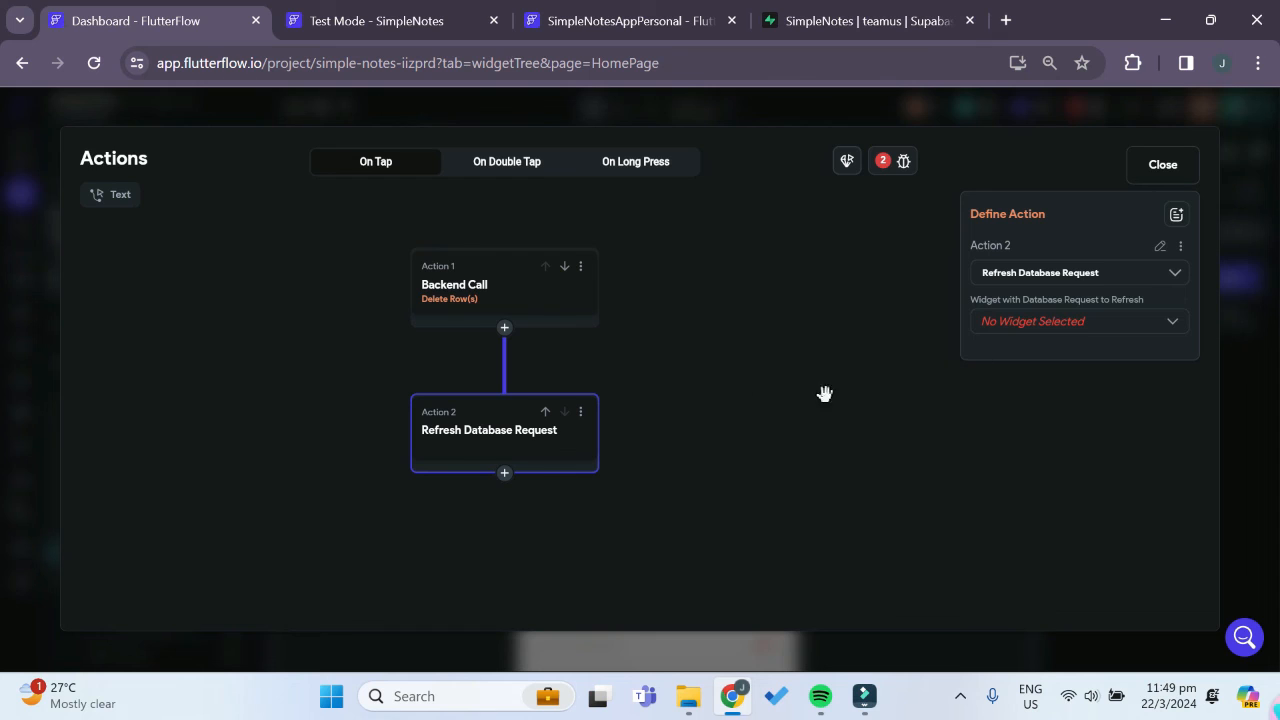
left_click(1032, 326)
left_click(1029, 326)
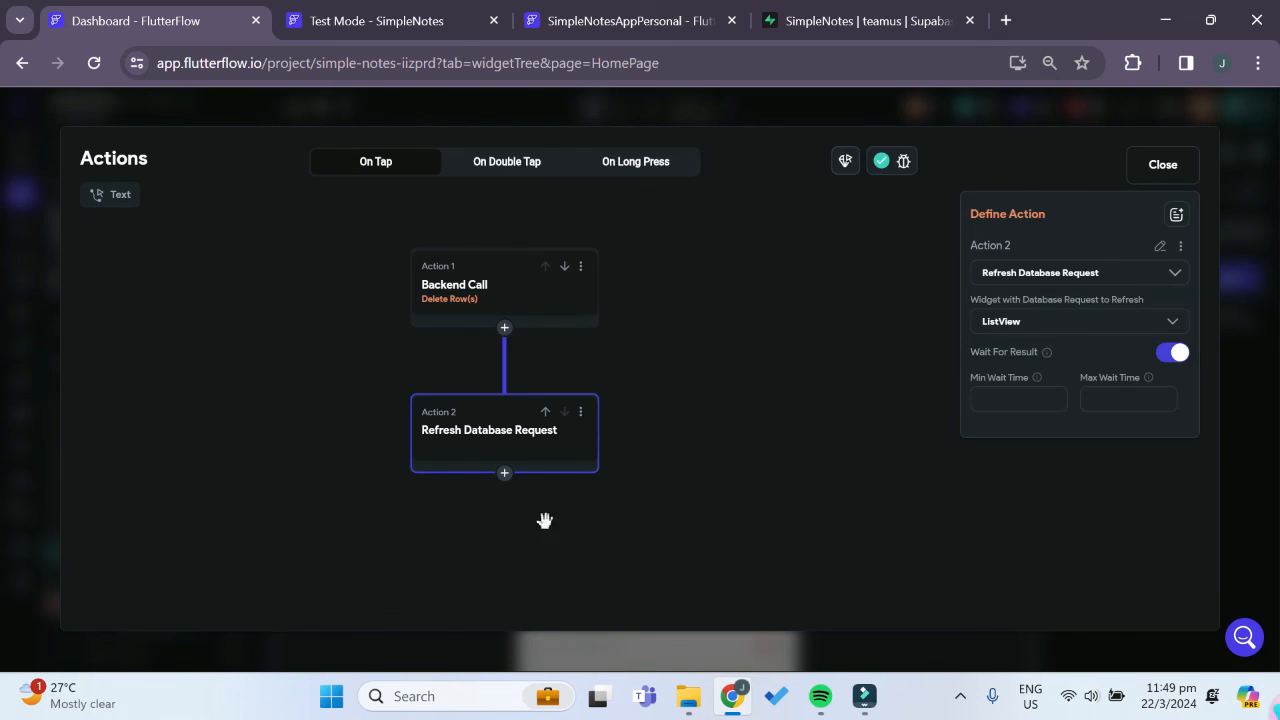
- Add an Update Page State action for the multiDelete field with the Set Value update type, and close the action editor
left_click(504, 473)
left_click(505, 503)
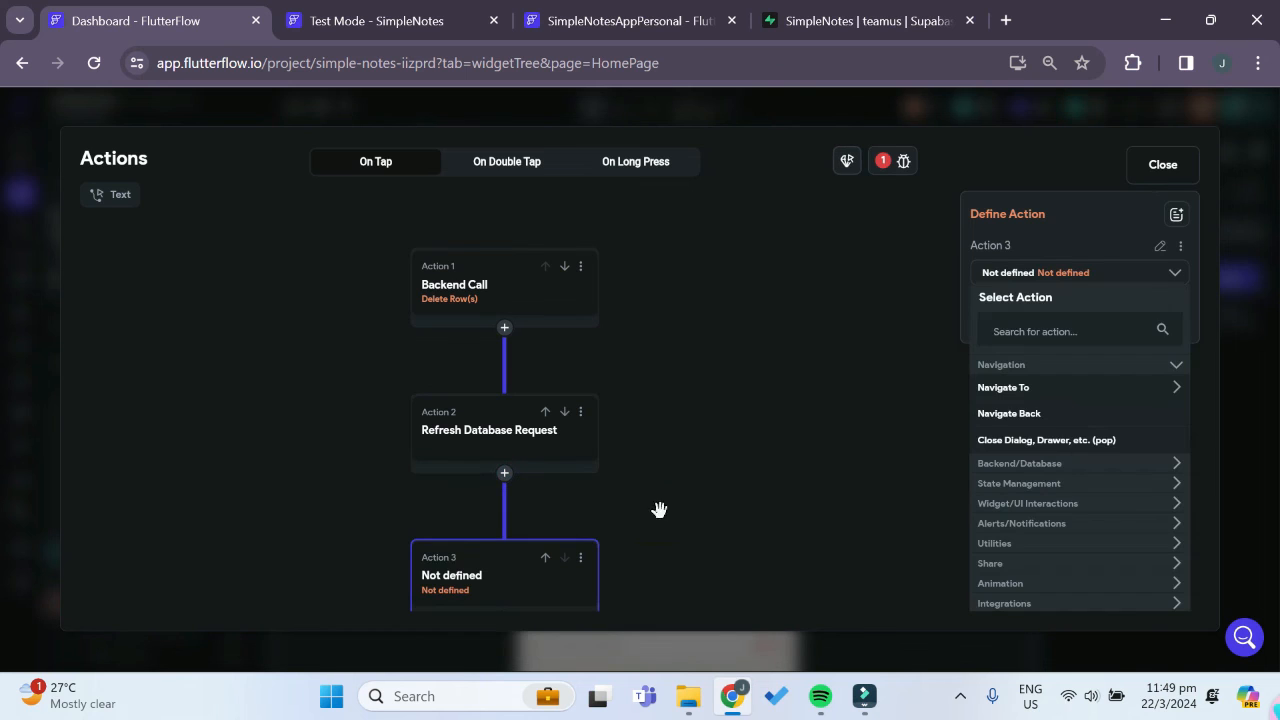
type("state")
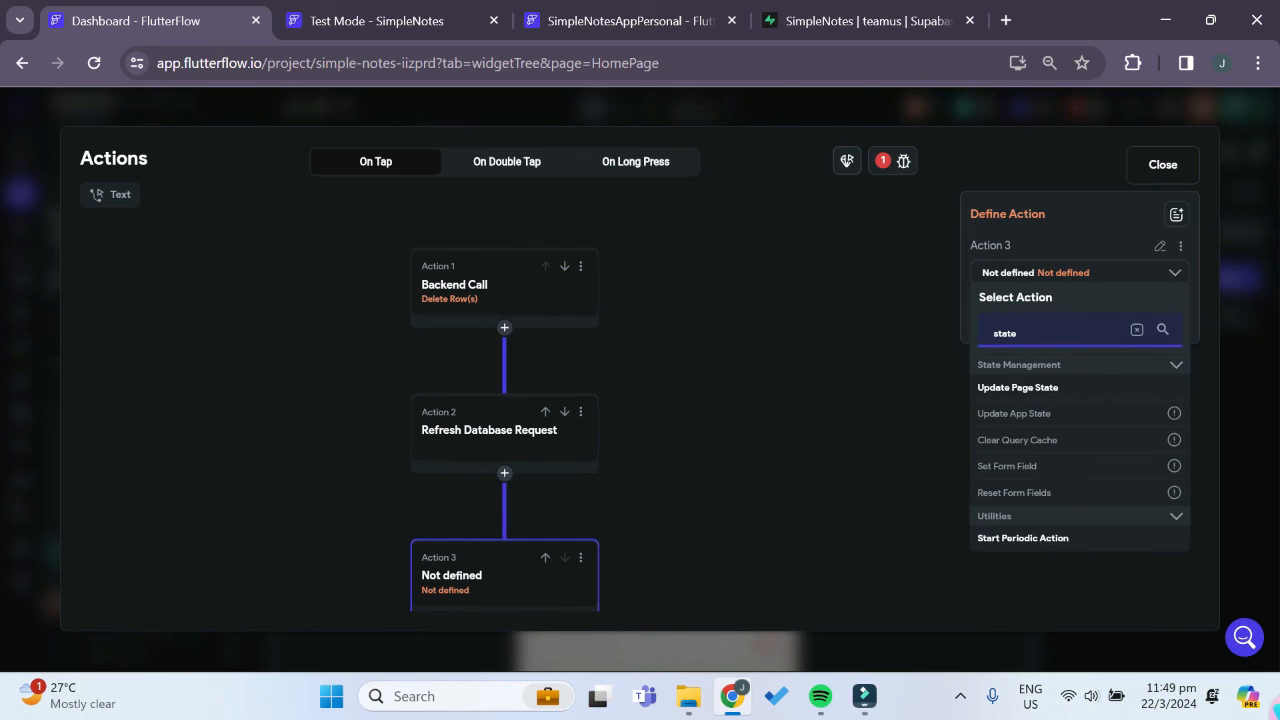
left_click(1038, 390)
left_click(1038, 341)
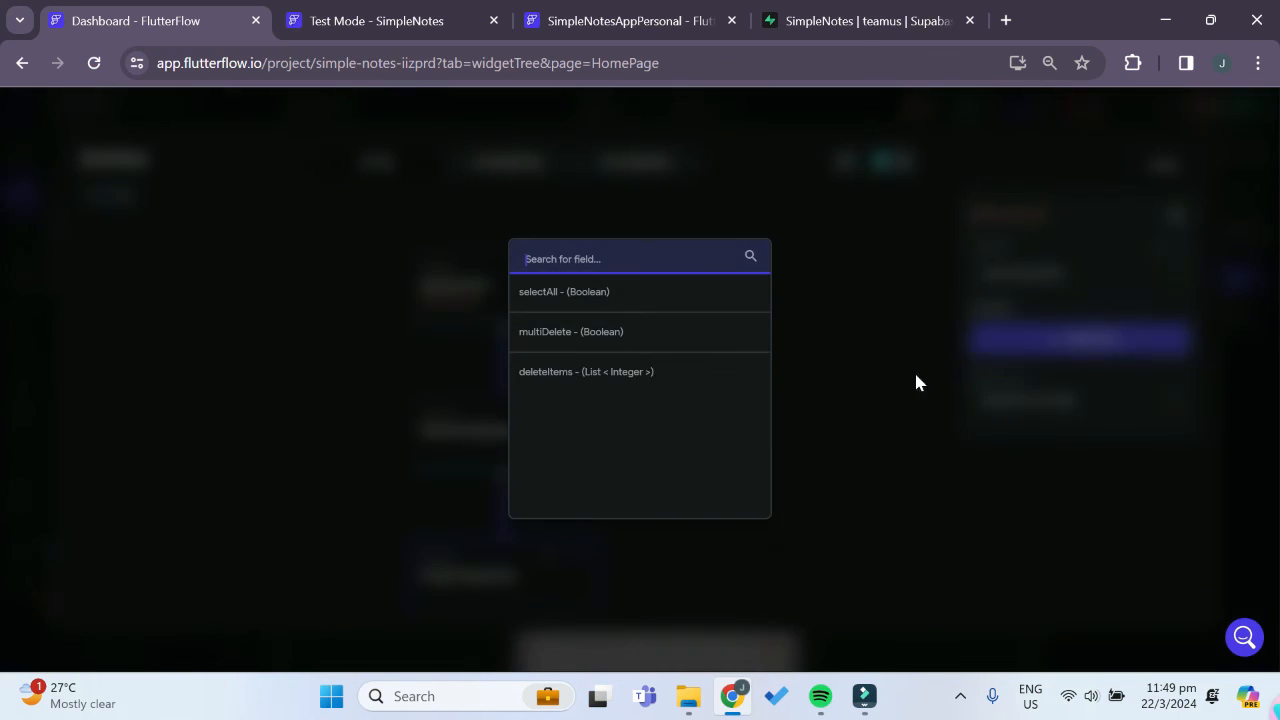
left_click(560, 332)
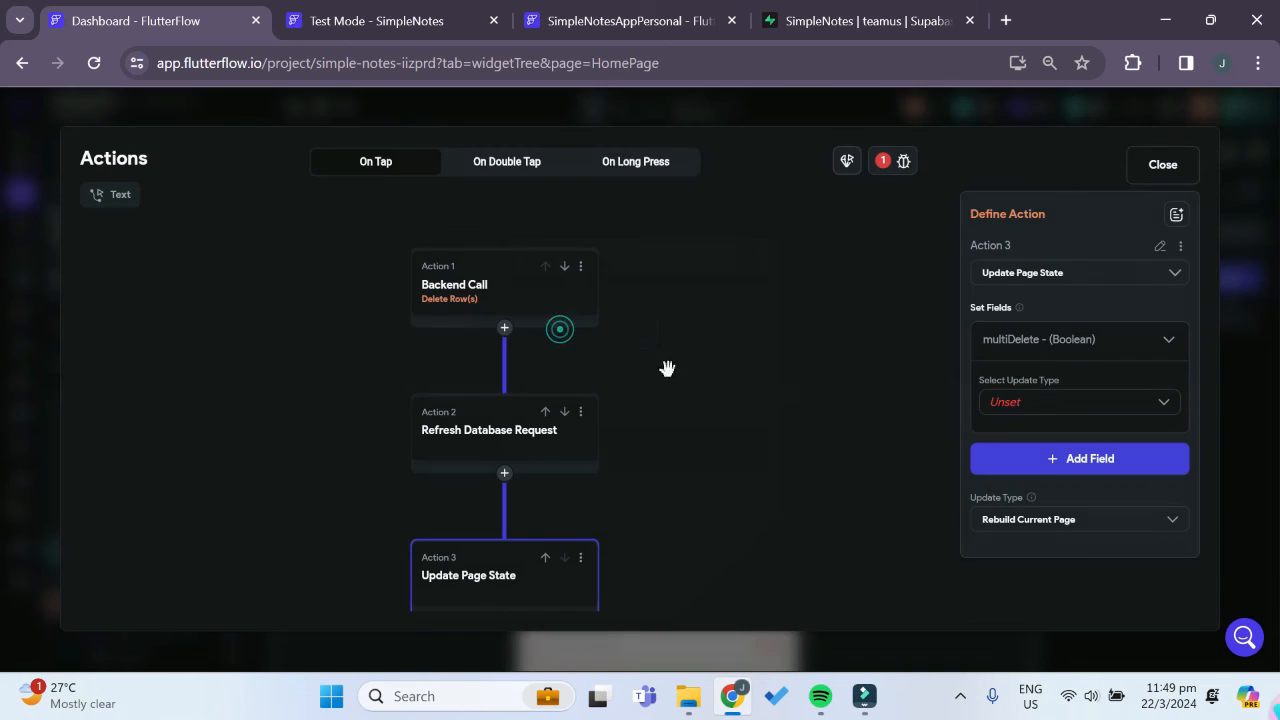
left_click(1031, 403)
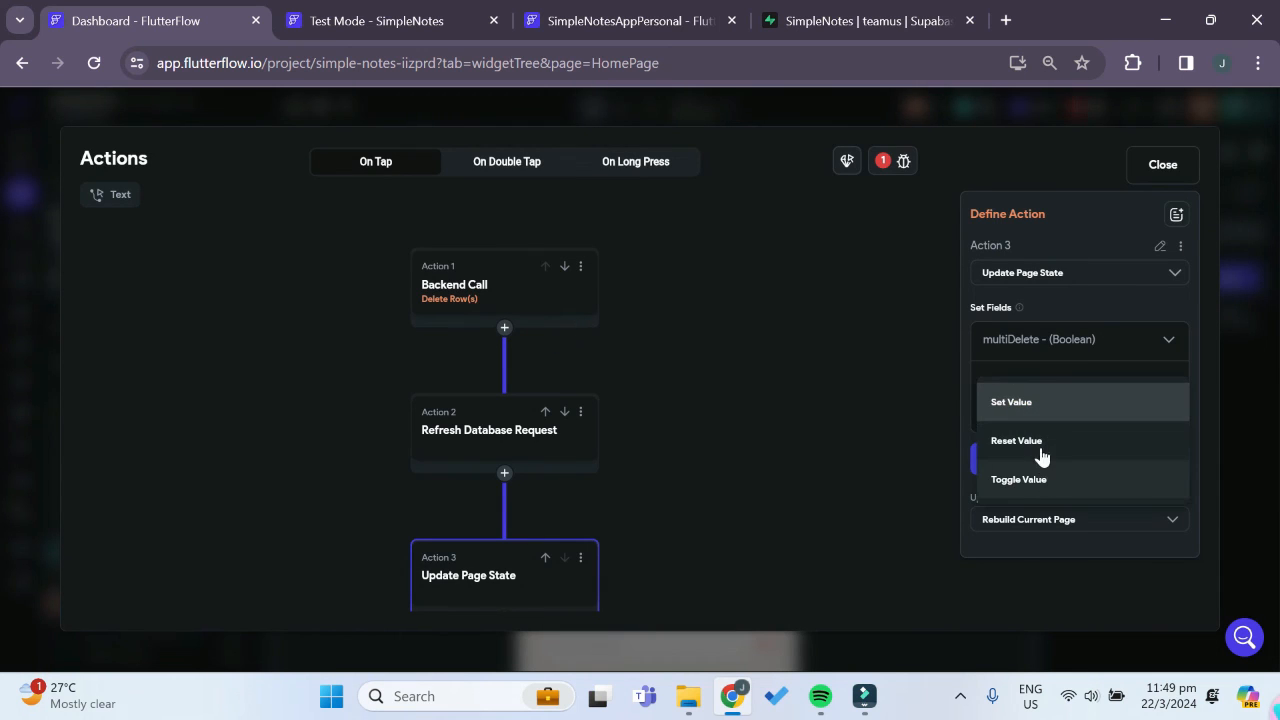
left_click(1036, 402)
left_click(1162, 164)
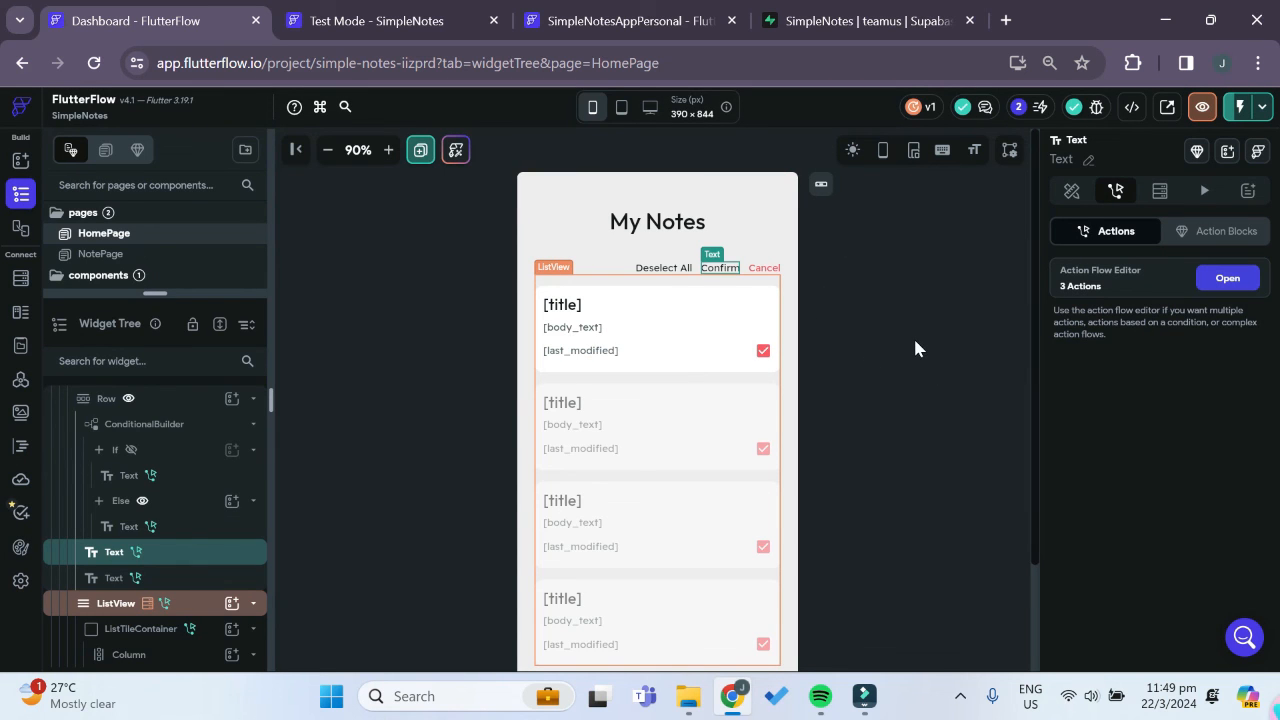
- Run the app in Test Mode and delete note 3 by entering multi-select, ticking its checkbox and confirming
left_click(1240, 106)
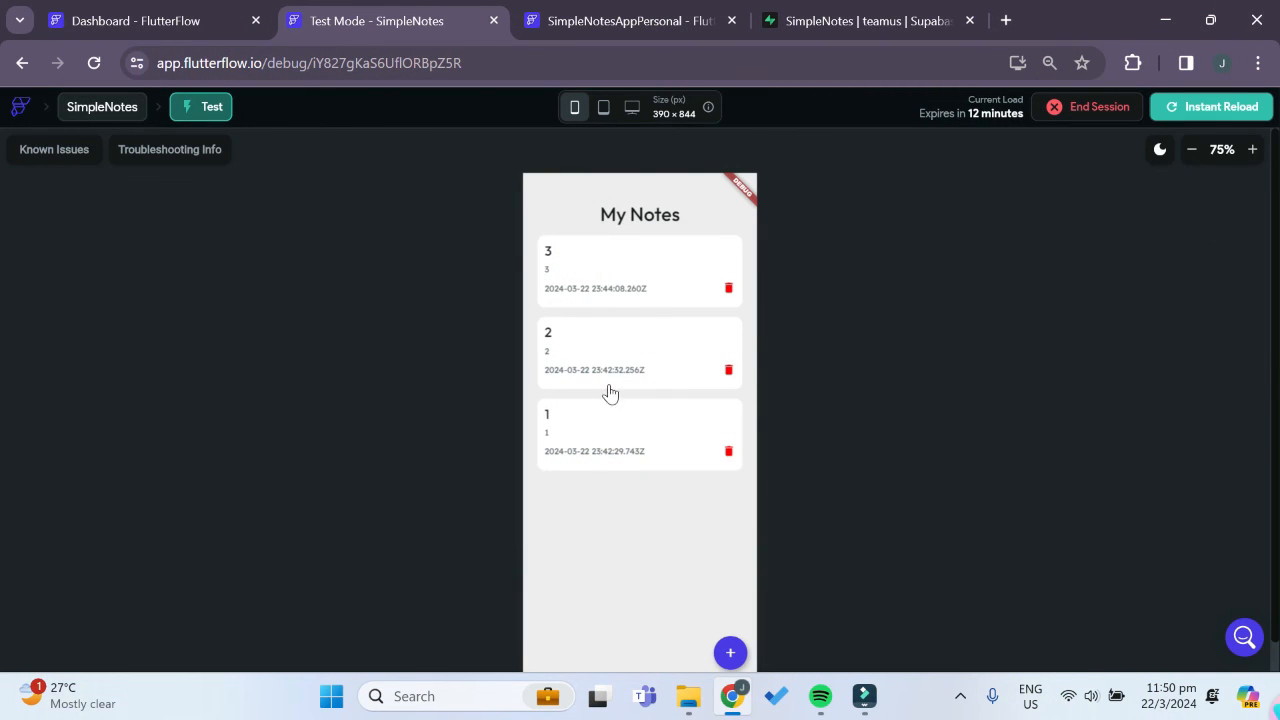
left_click(631, 268)
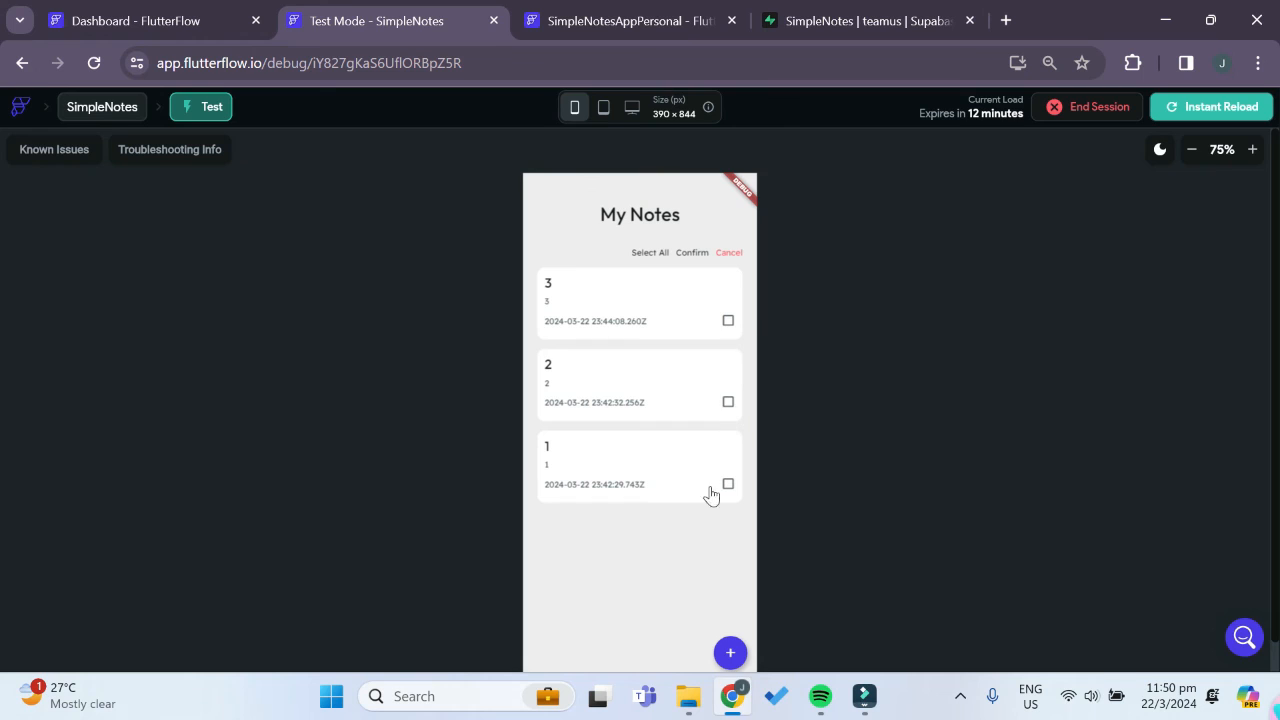
left_click(728, 320)
left_click(692, 253)
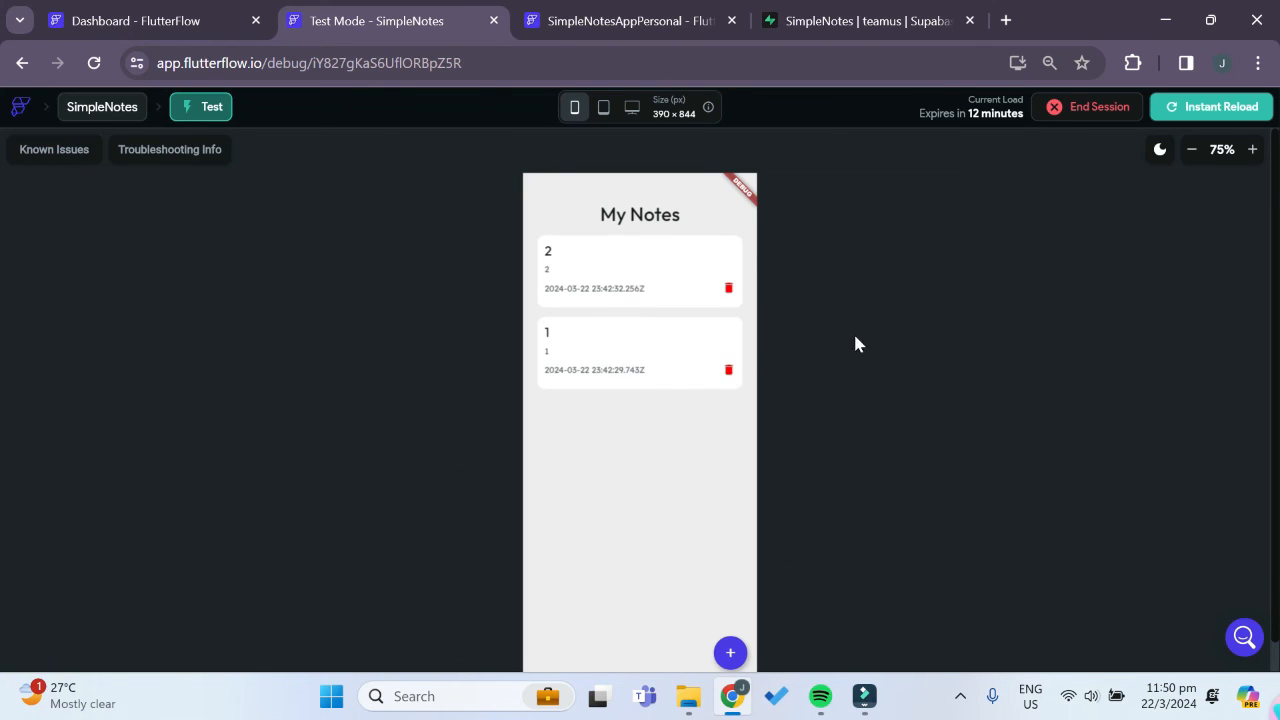
- Test Select All on the remaining notes in multi-select mode and cancel the selection
left_click(634, 268)
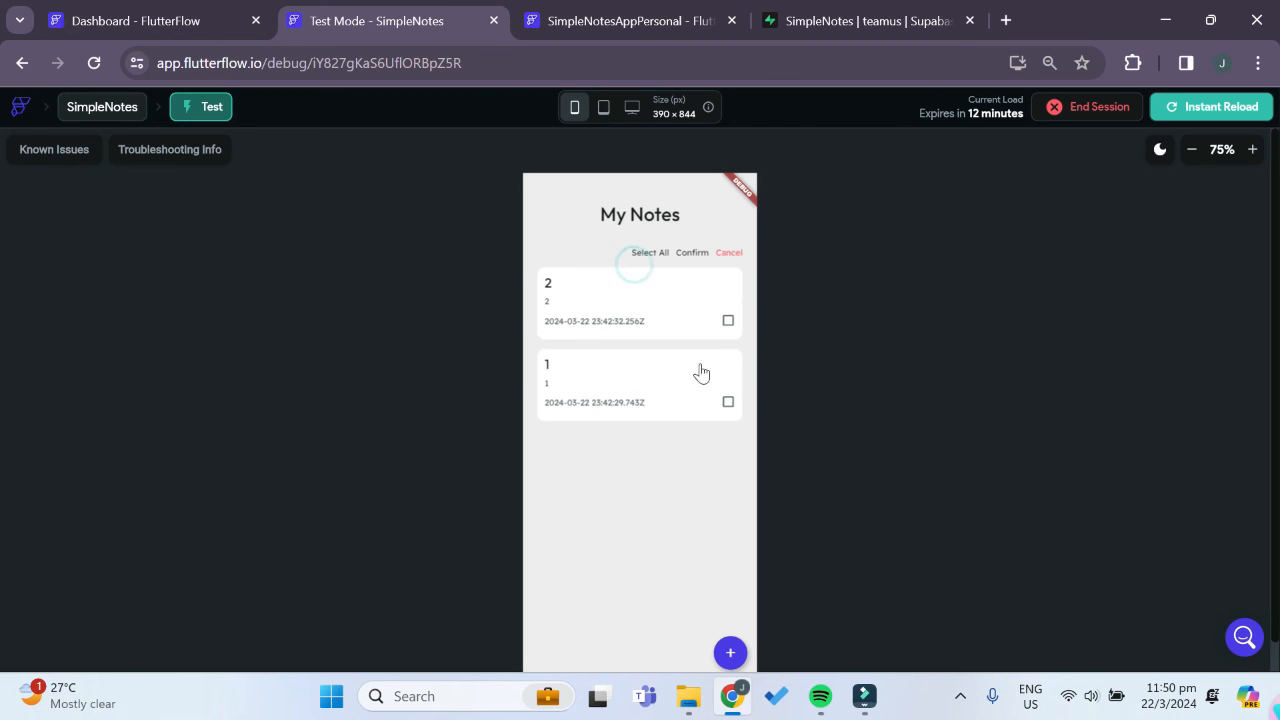
left_click(651, 257)
left_click(731, 253)
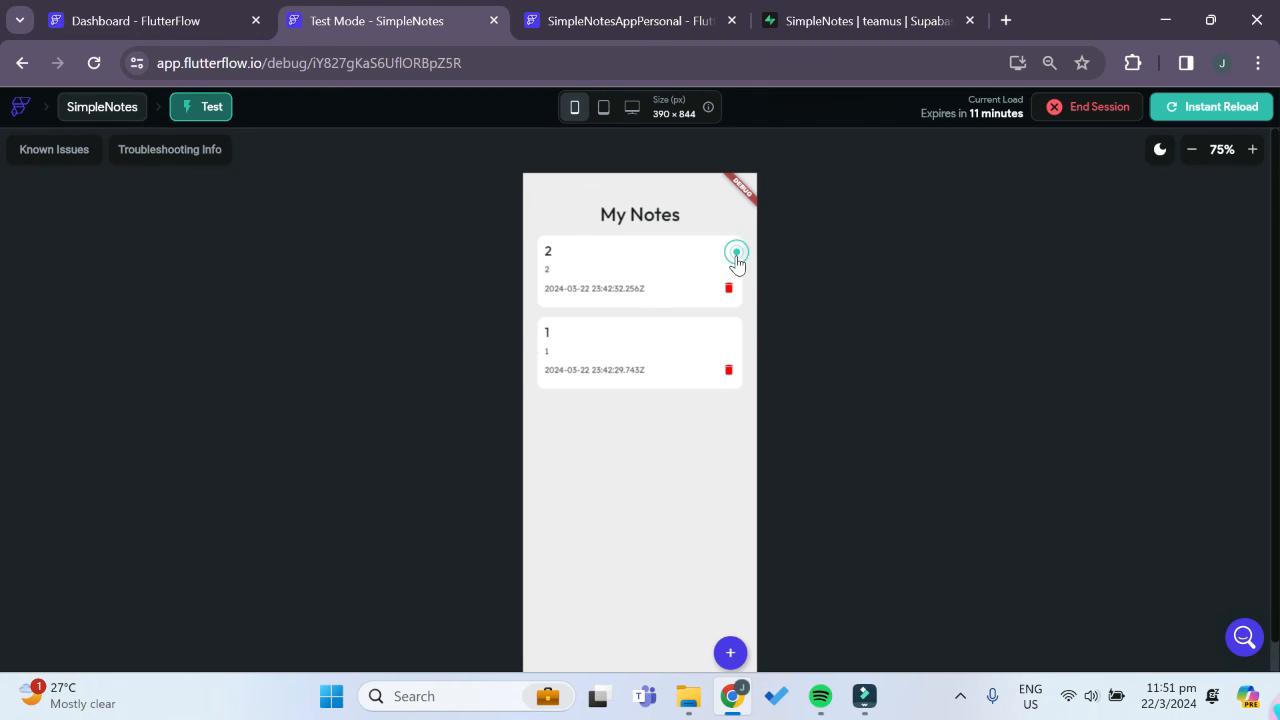
- Delete all remaining notes with Select All and Confirm, and check the notes table in Supabase before returning to Test Mode
left_click(658, 254)
left_click(647, 255)
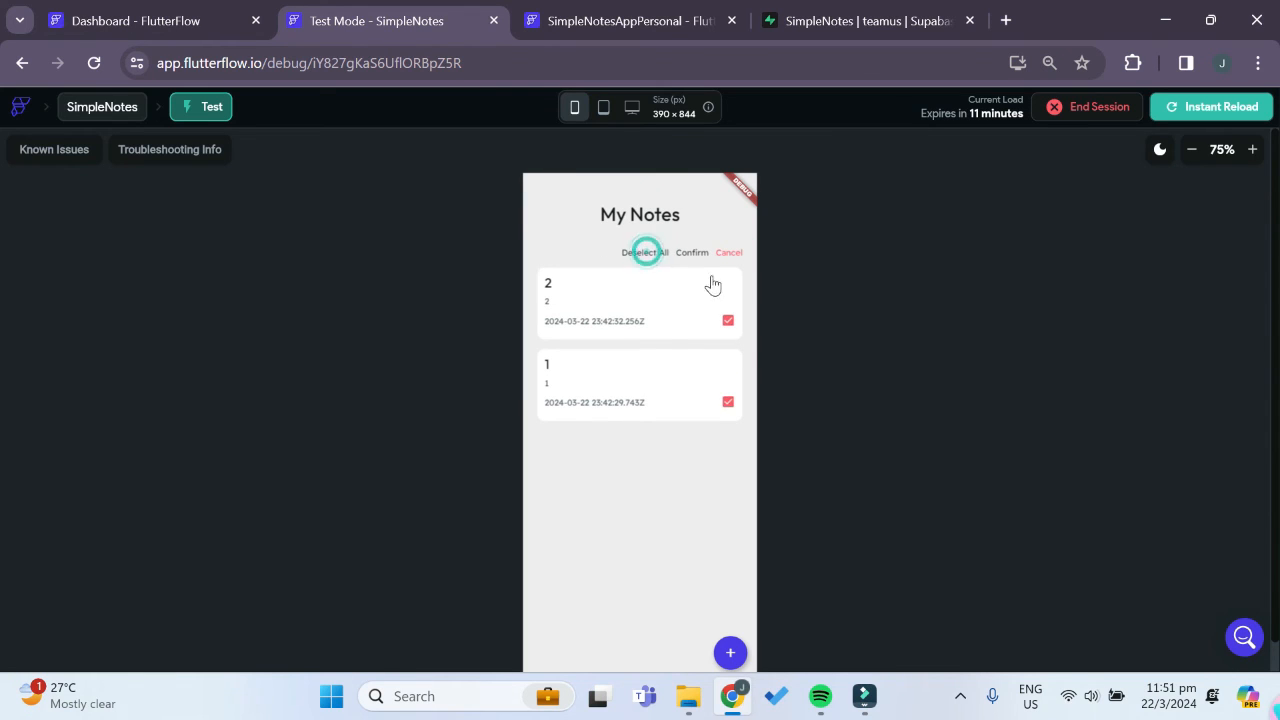
left_click(697, 253)
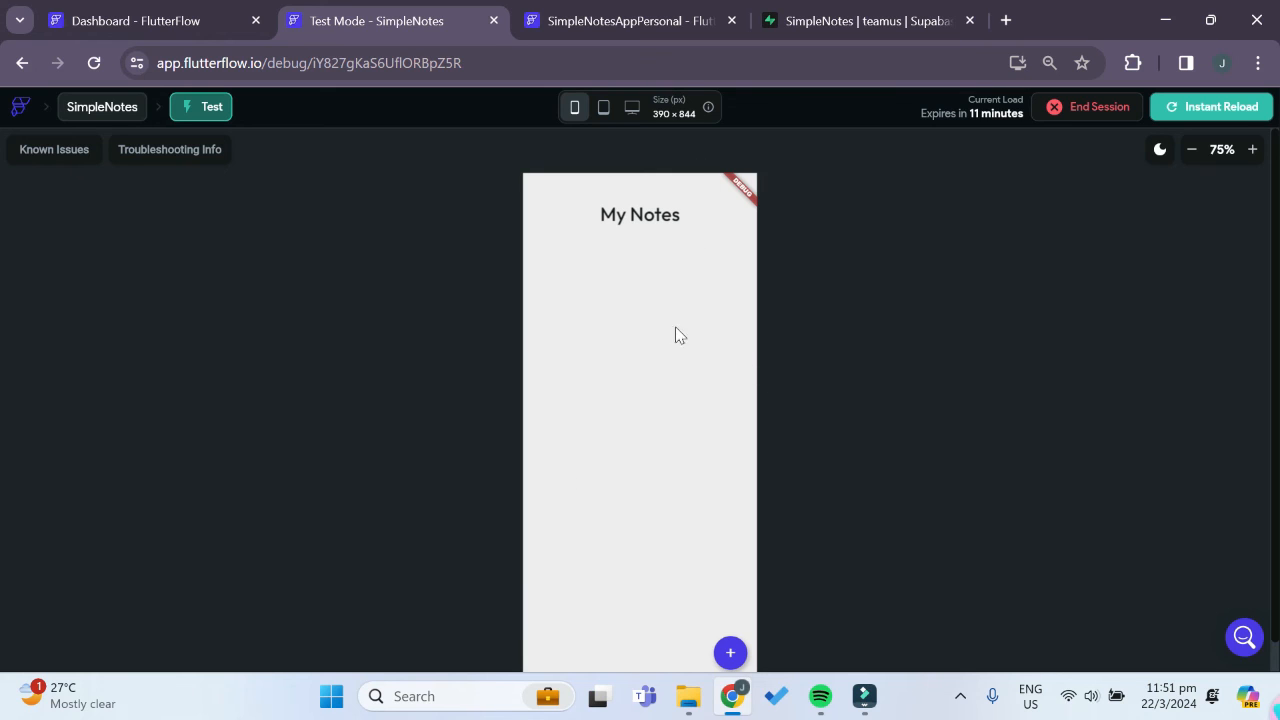
left_click(815, 12)
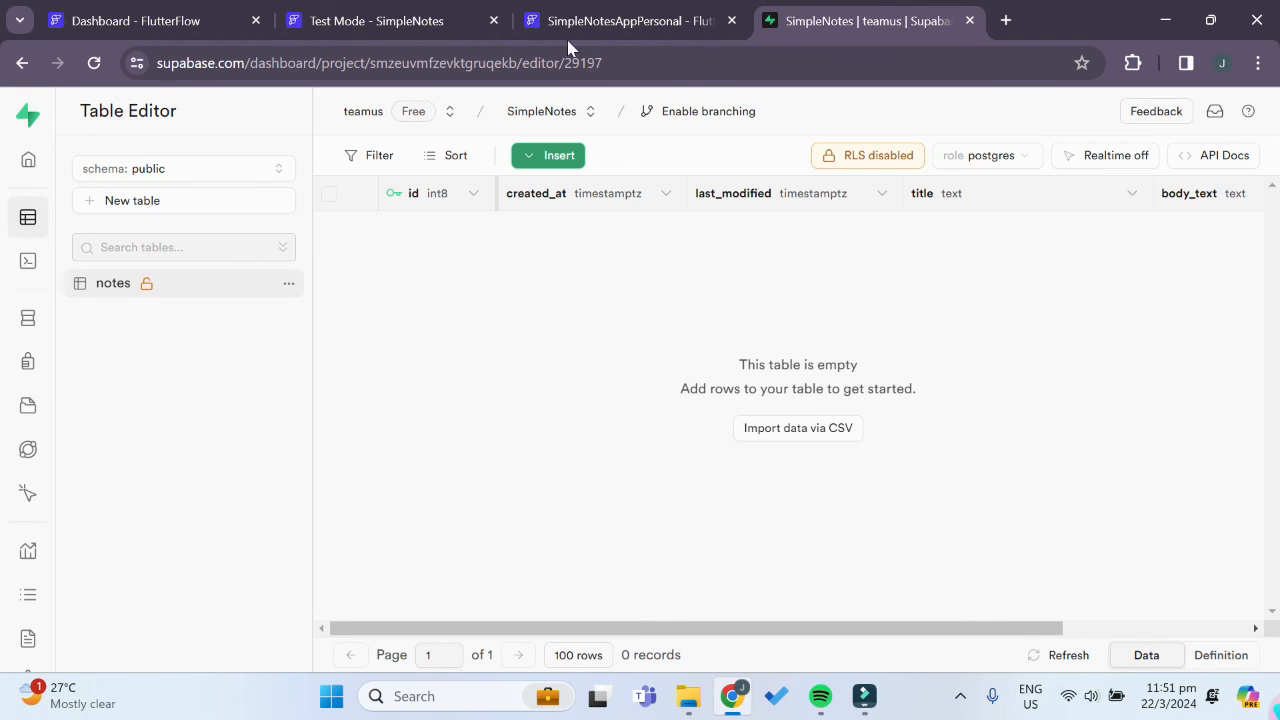
left_click(390, 20)
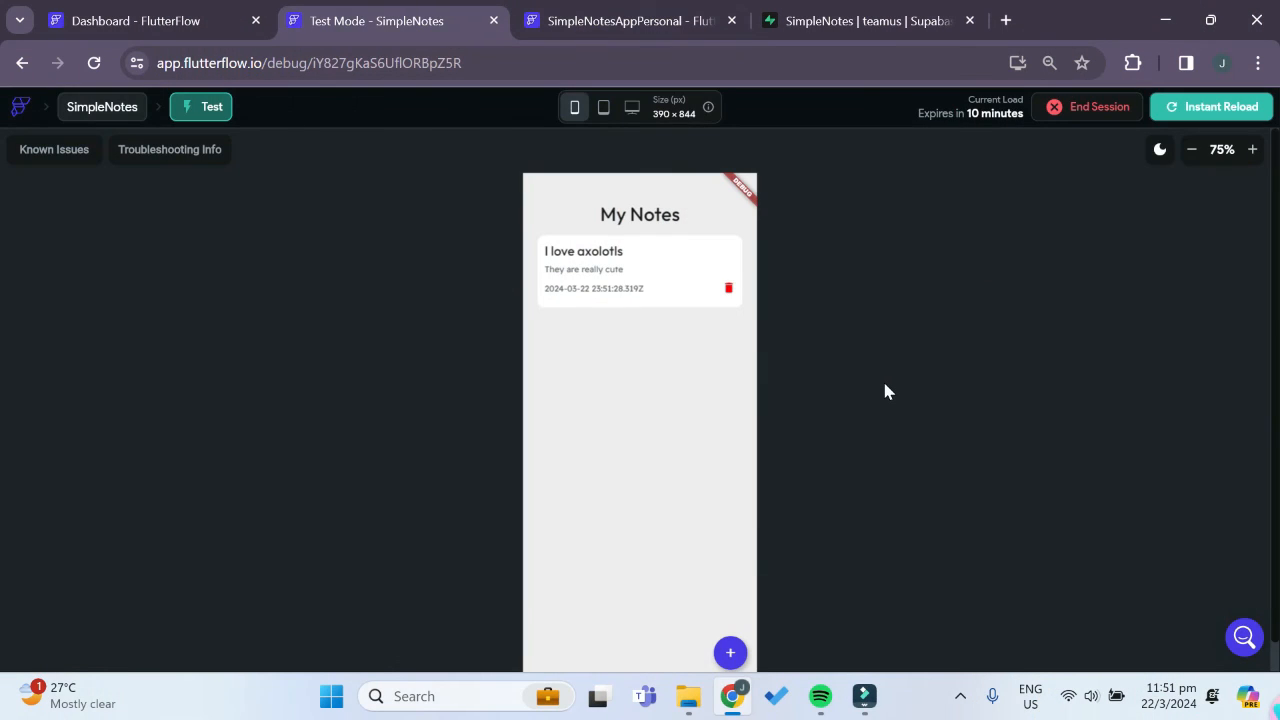